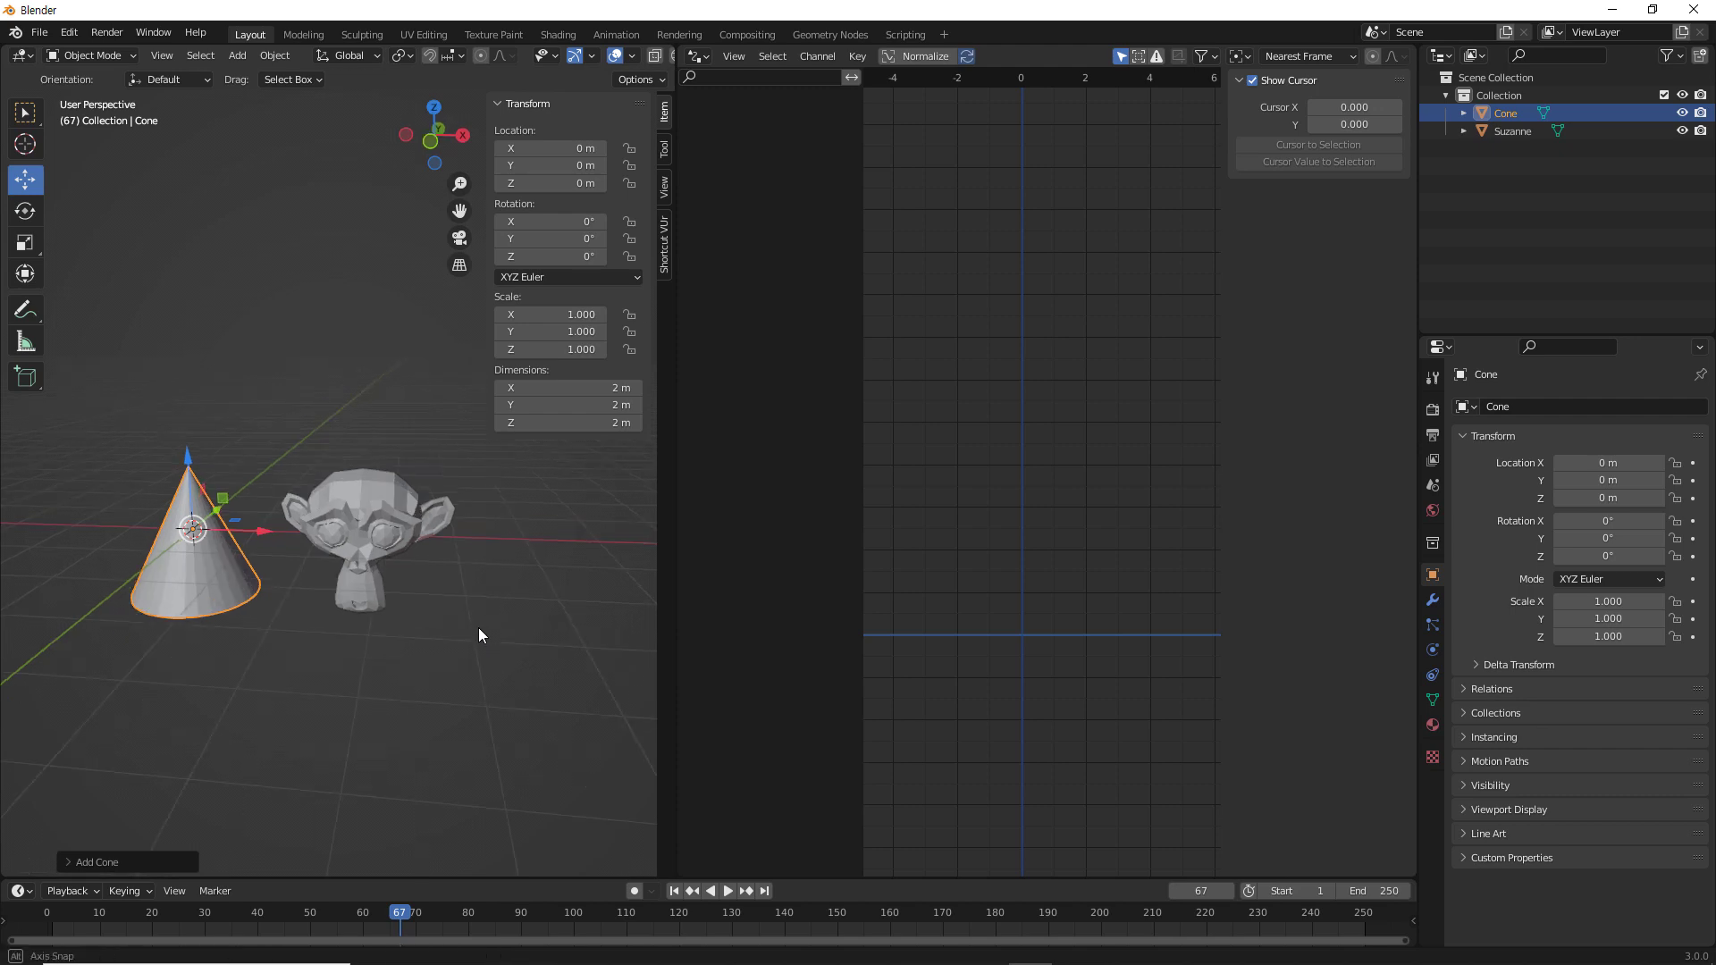
Step: Add a driver to the Z rotation of the Suzanne monkey head and select its Z Euler Rotation channel
left_click(405, 528)
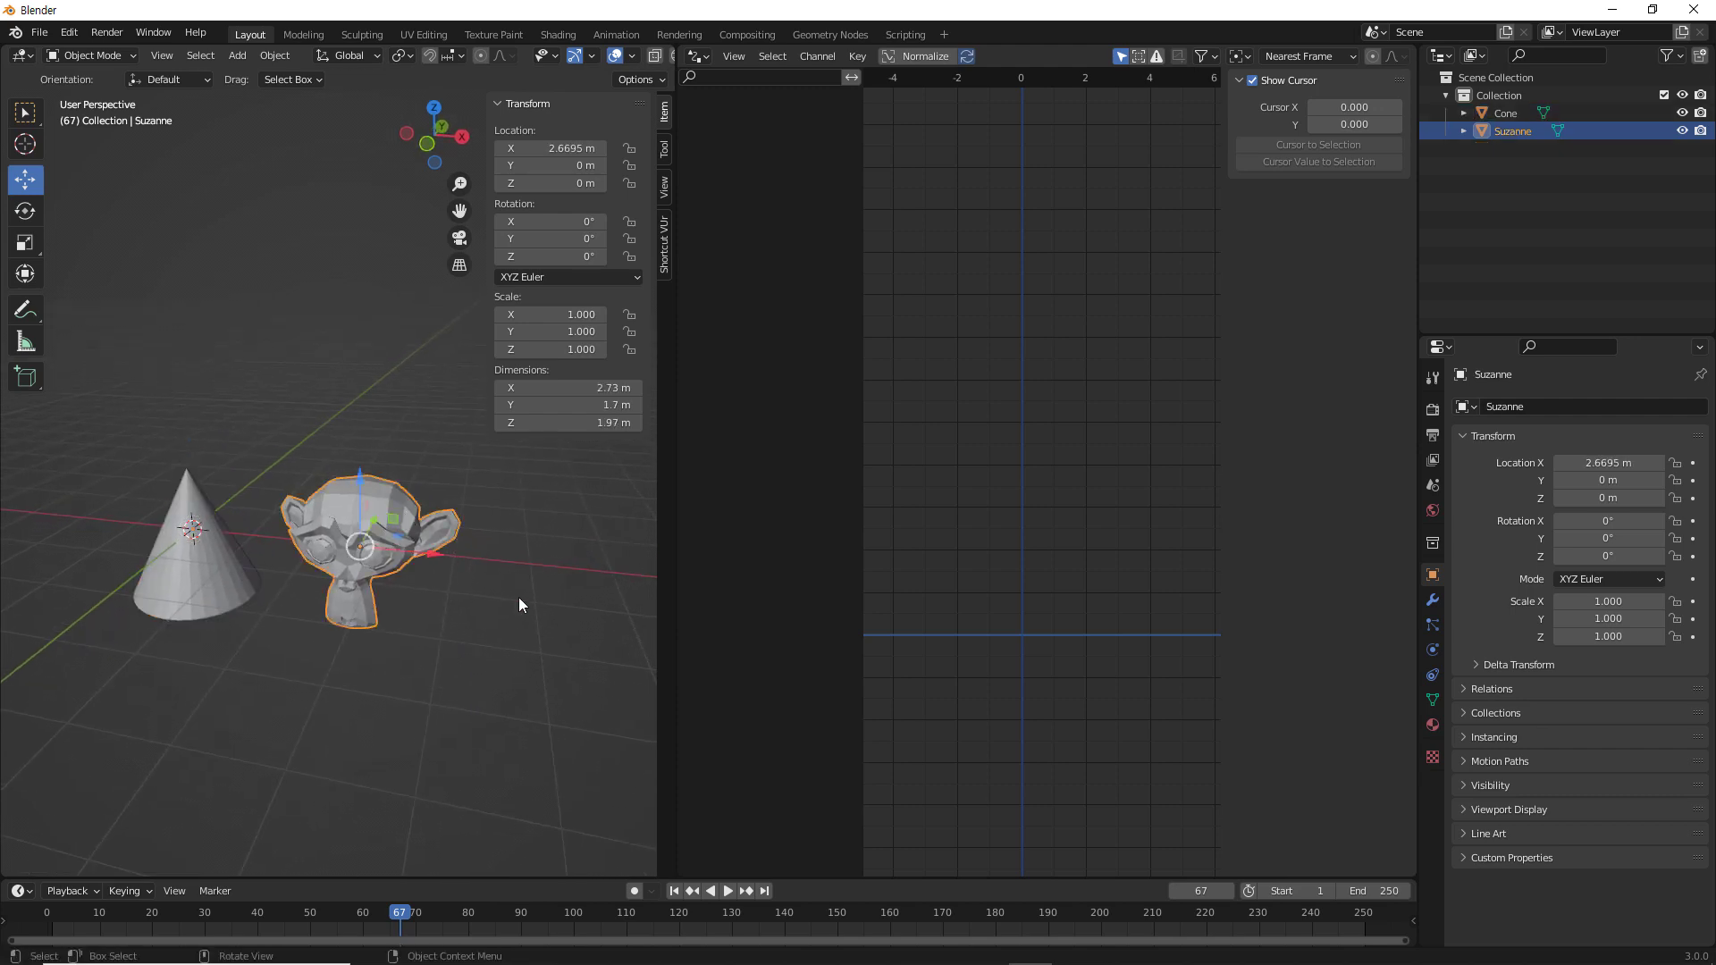
right_click(568, 259)
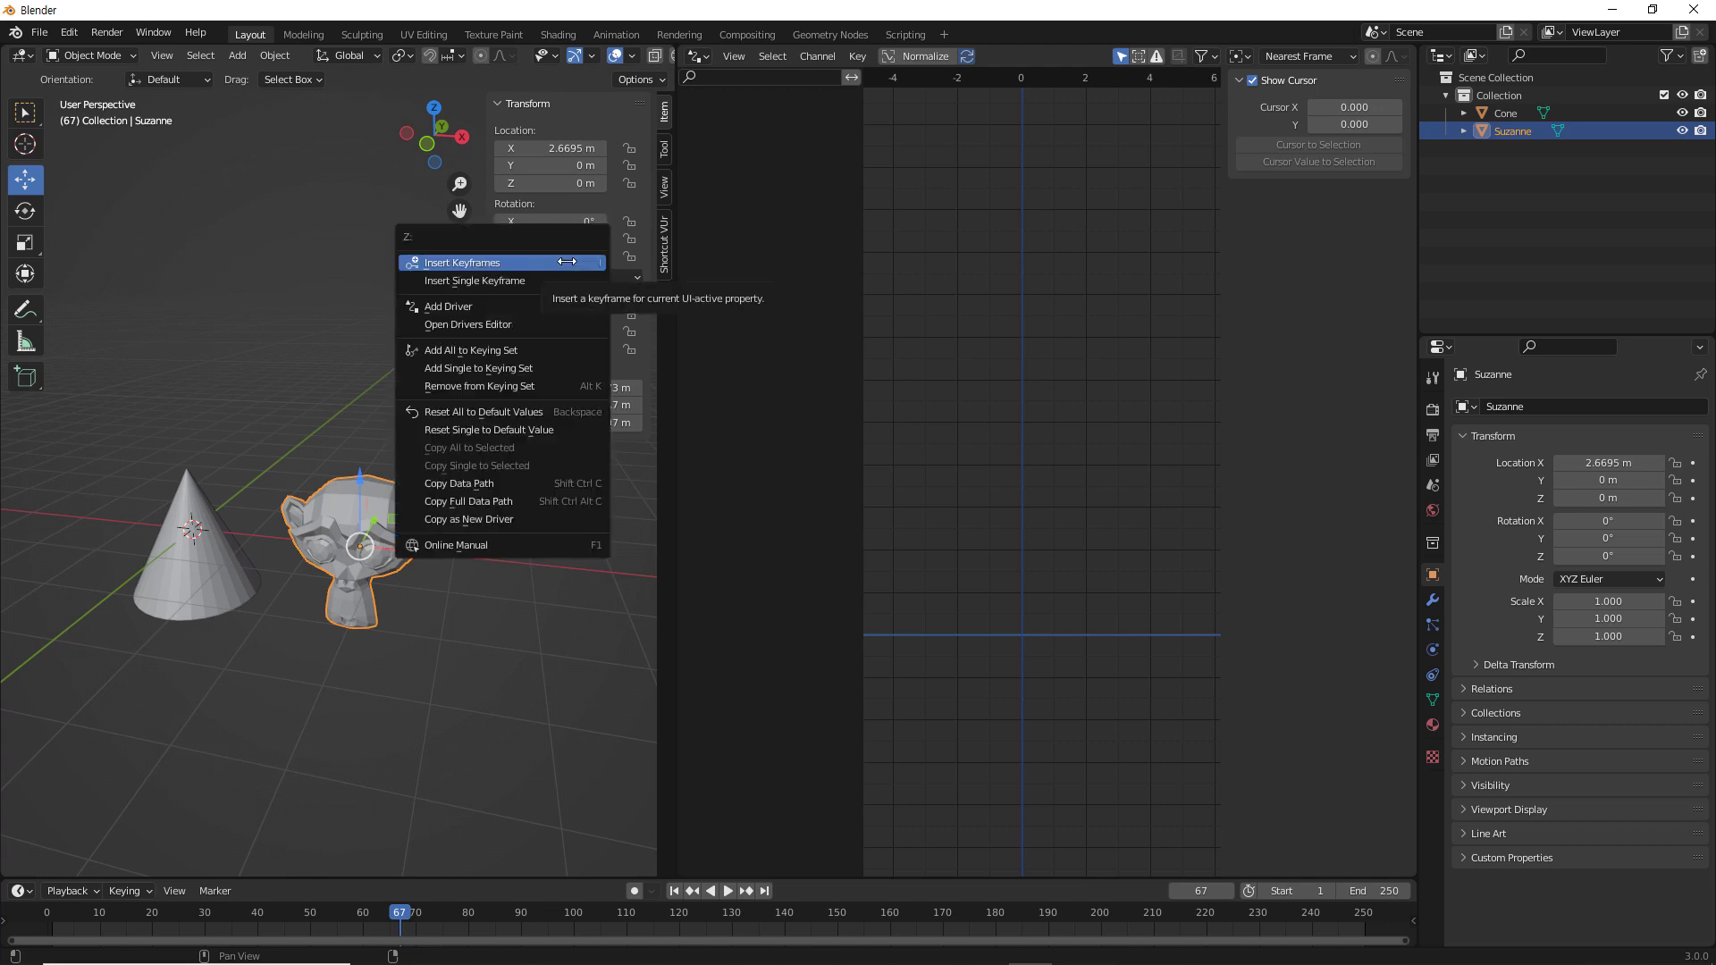
left_click(544, 307)
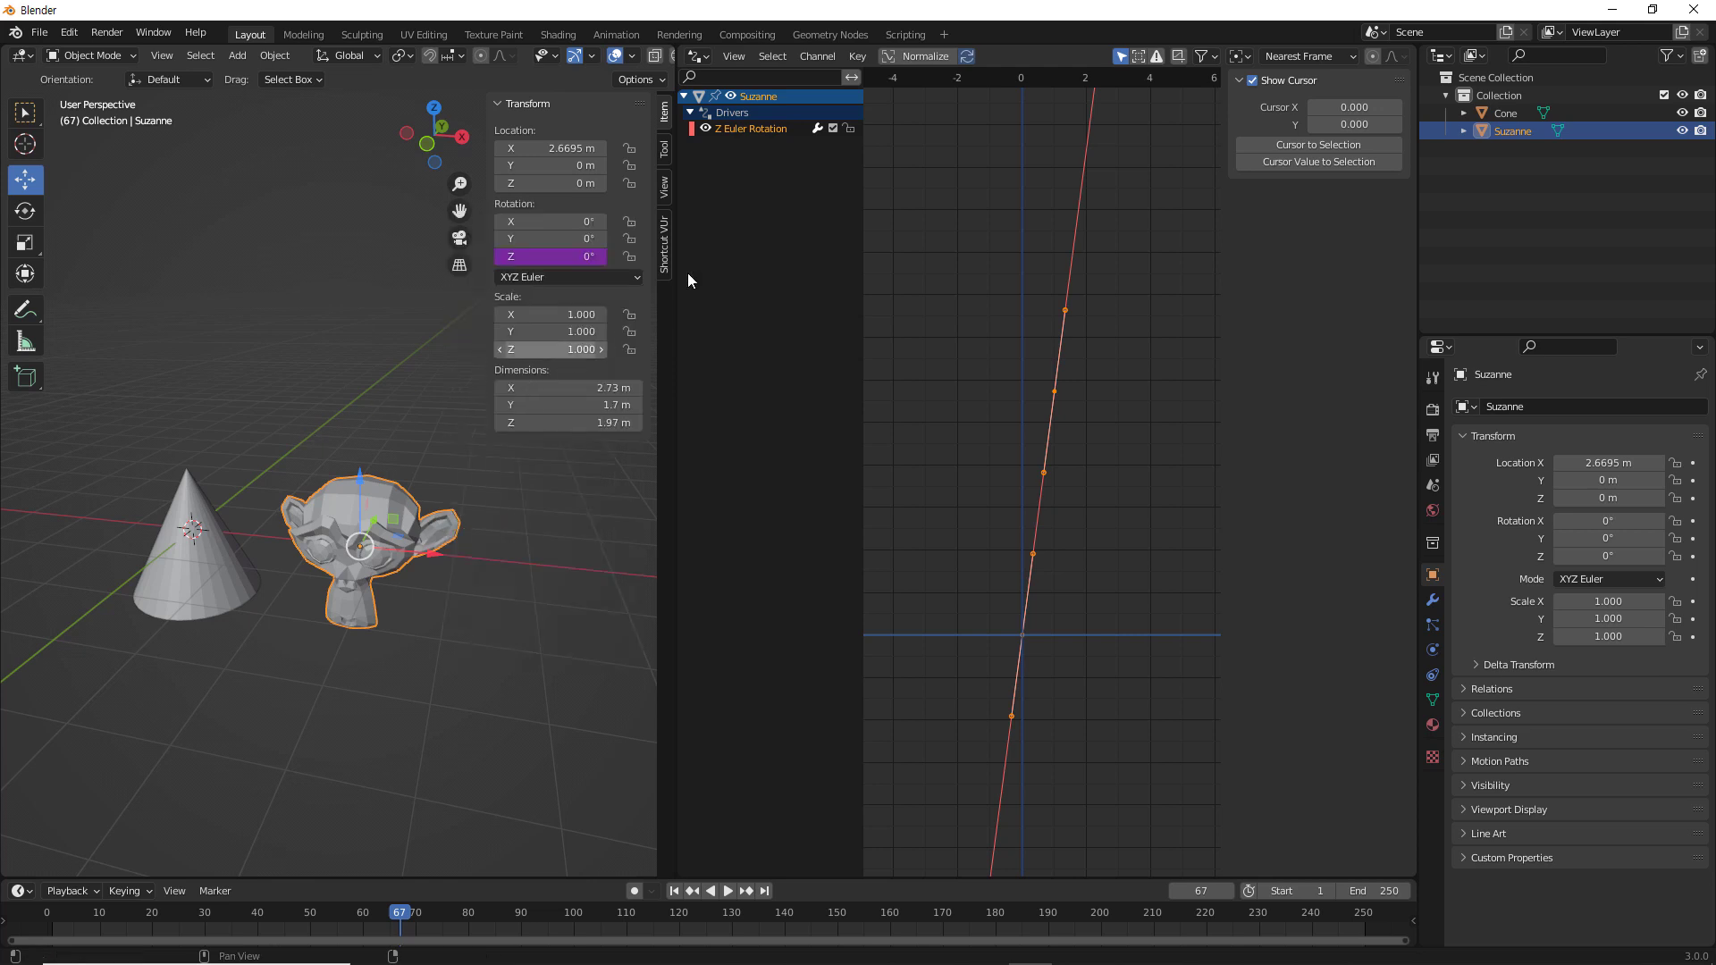
left_click(772, 130)
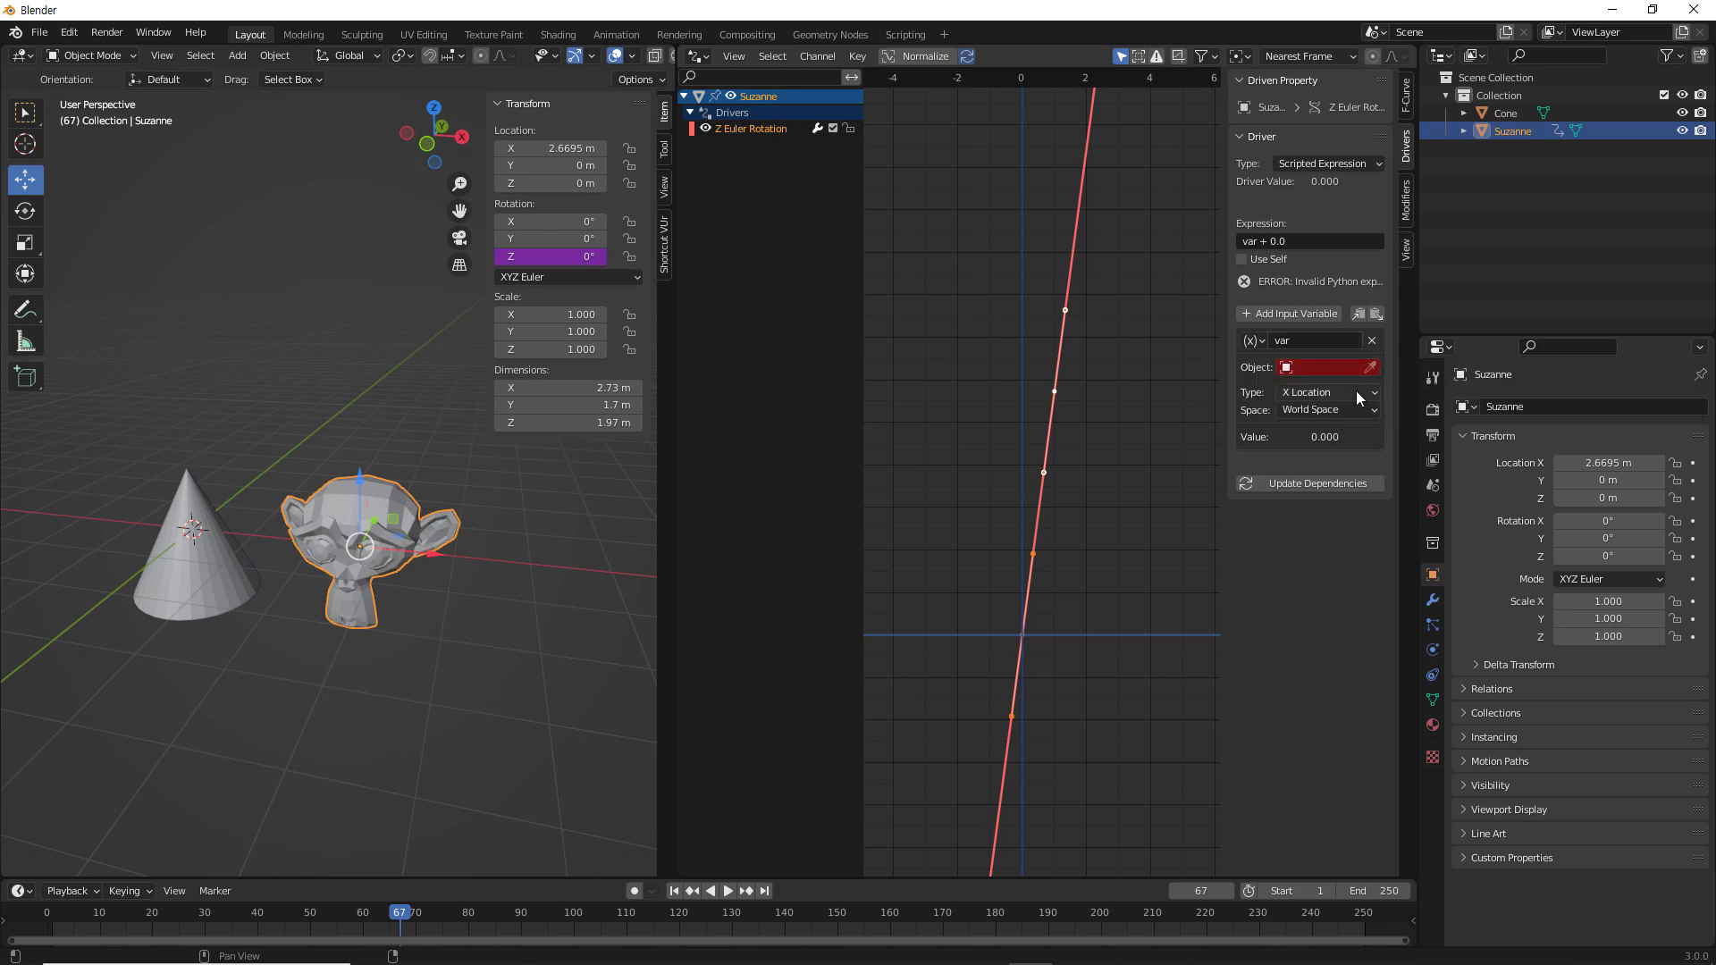
Step: Set the driver variable's object to Cone and its transform type to Z Location
left_click(1331, 367)
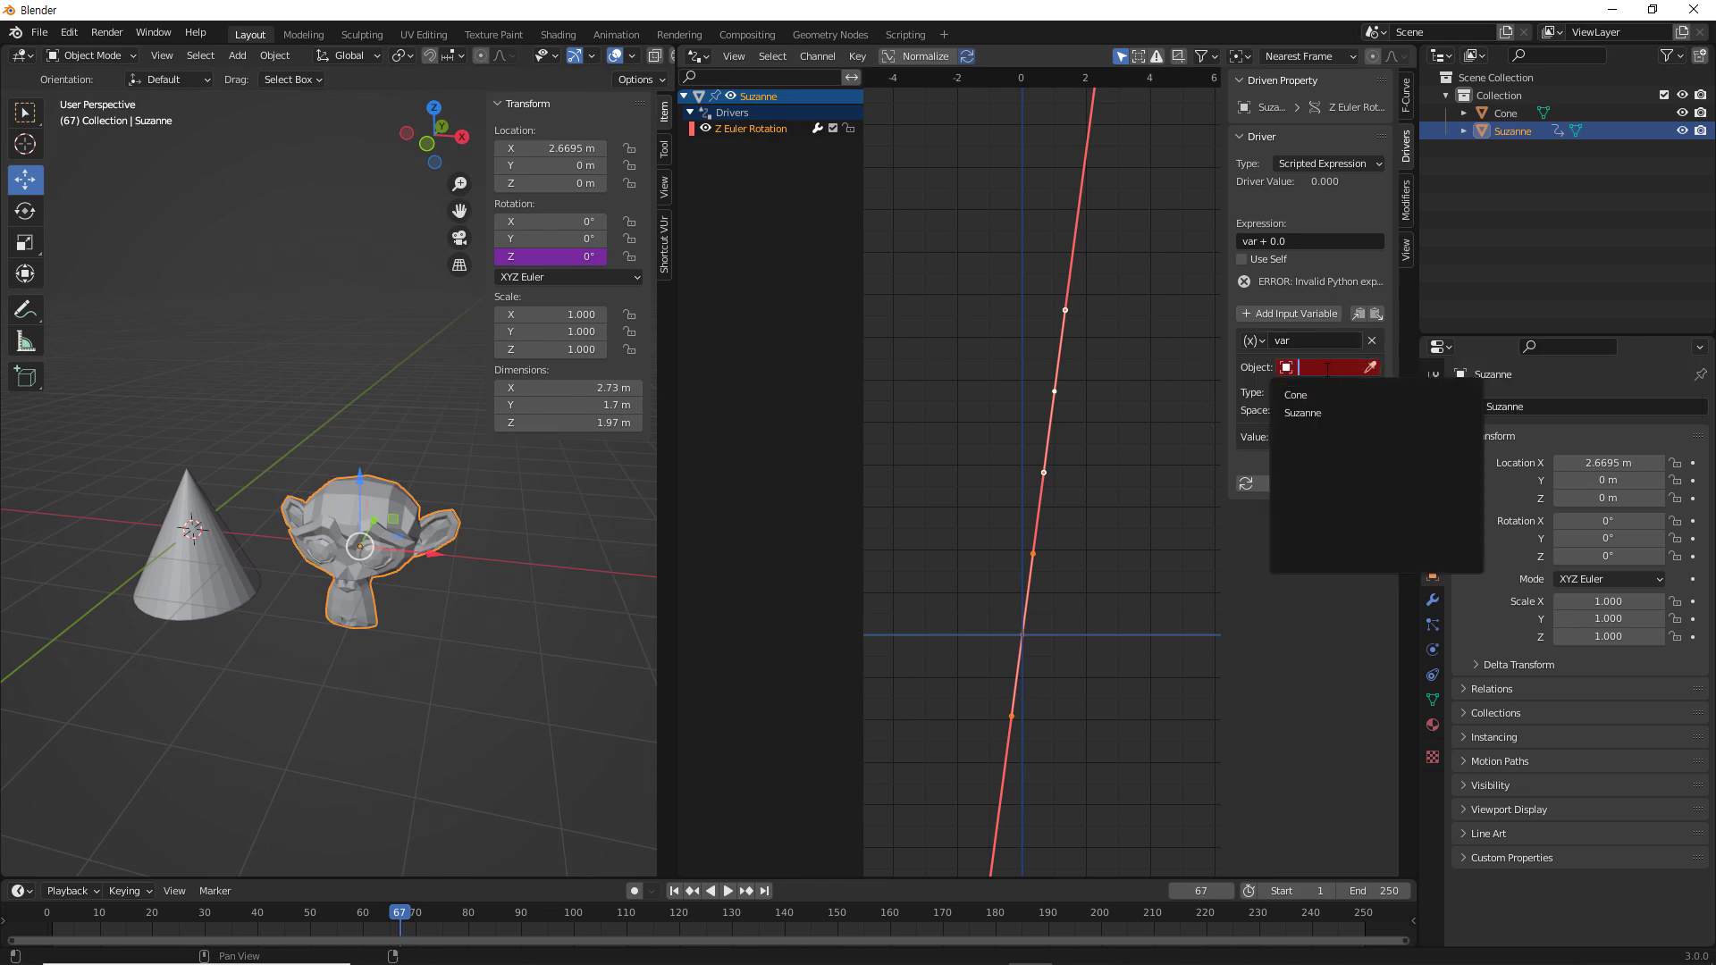
left_click(1307, 394)
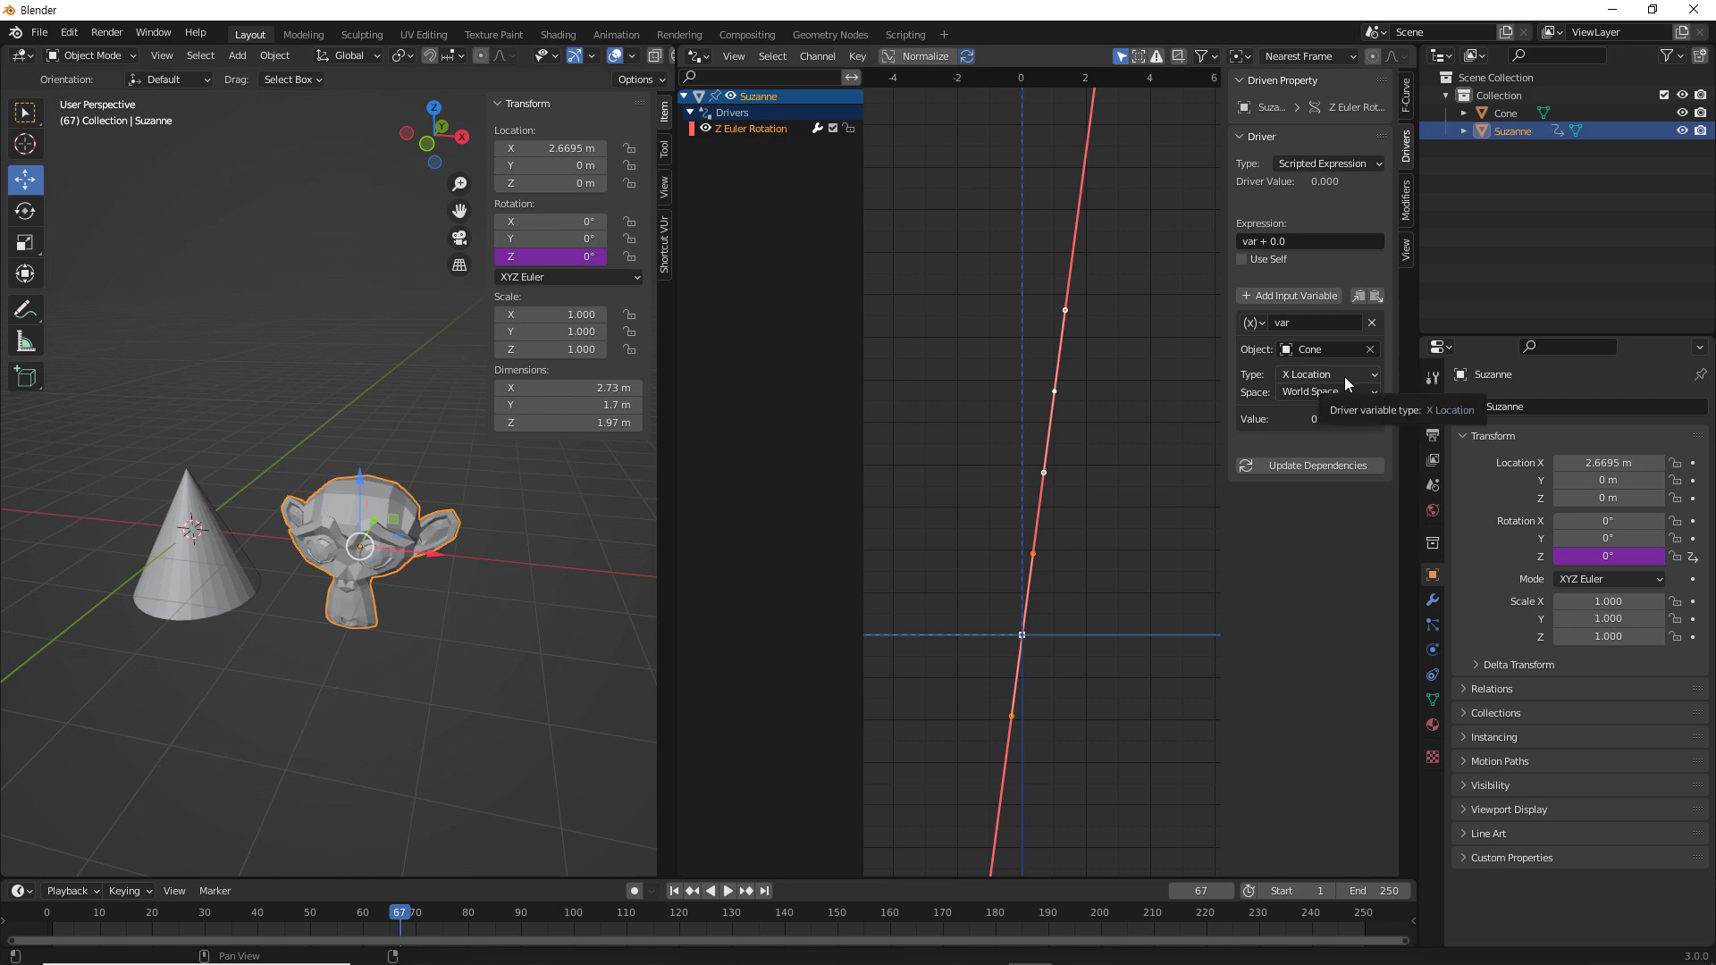
left_click(1345, 373)
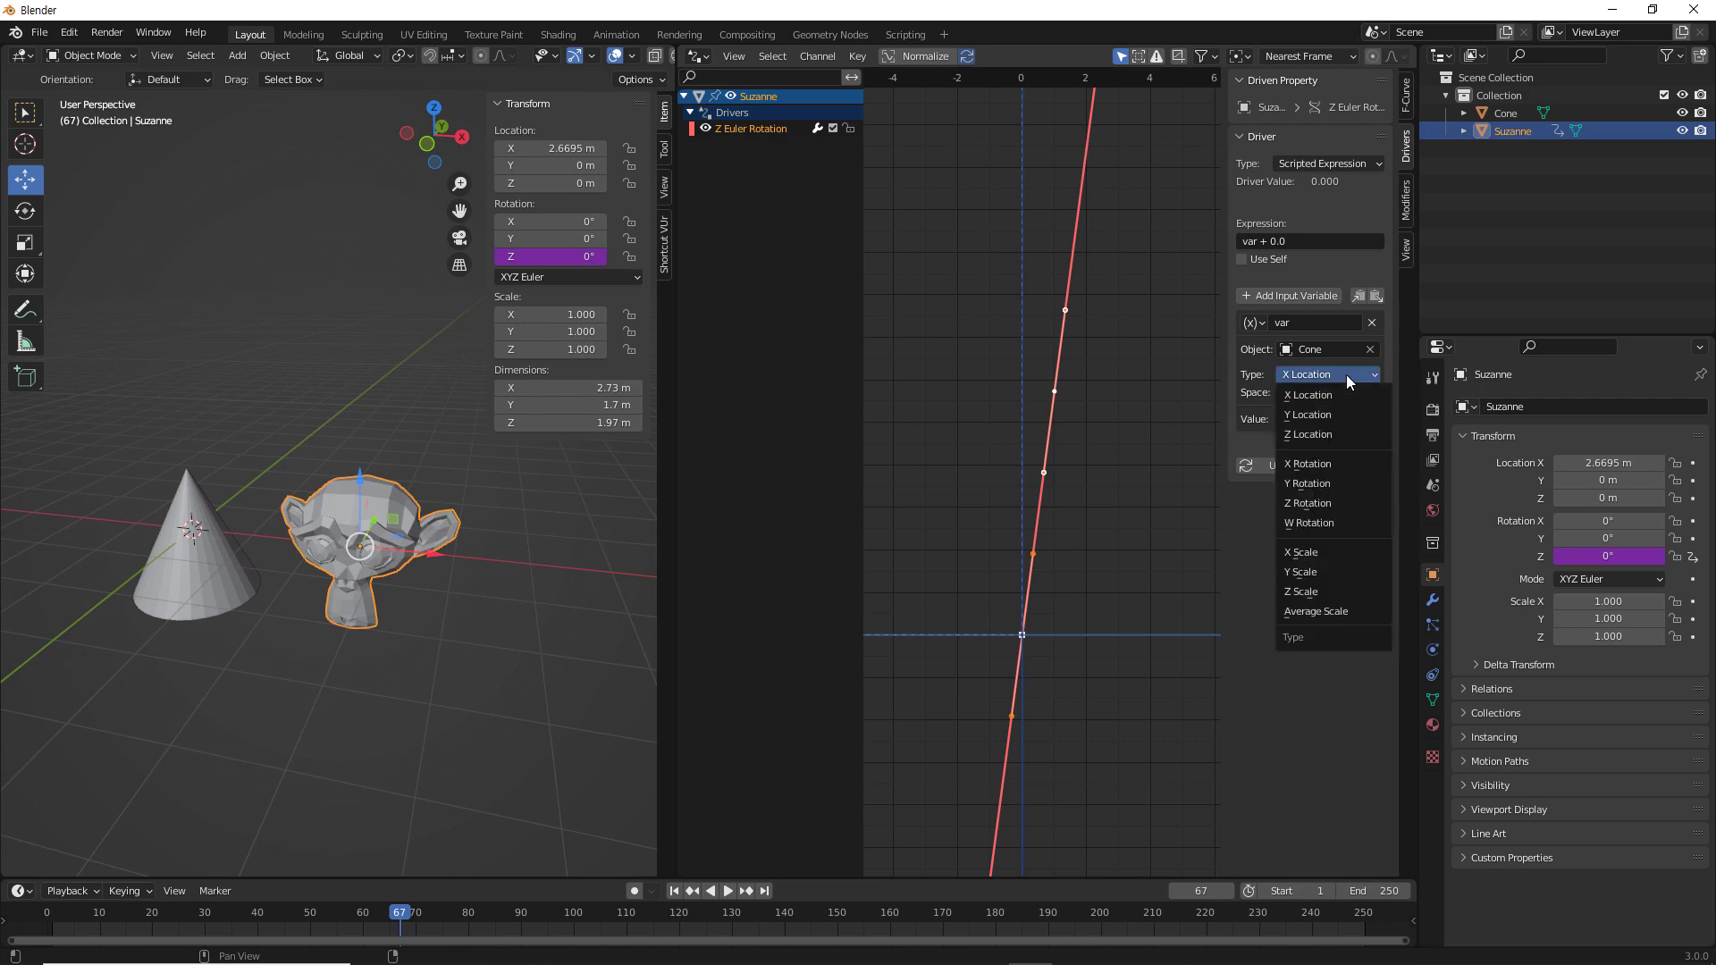
left_click(1328, 436)
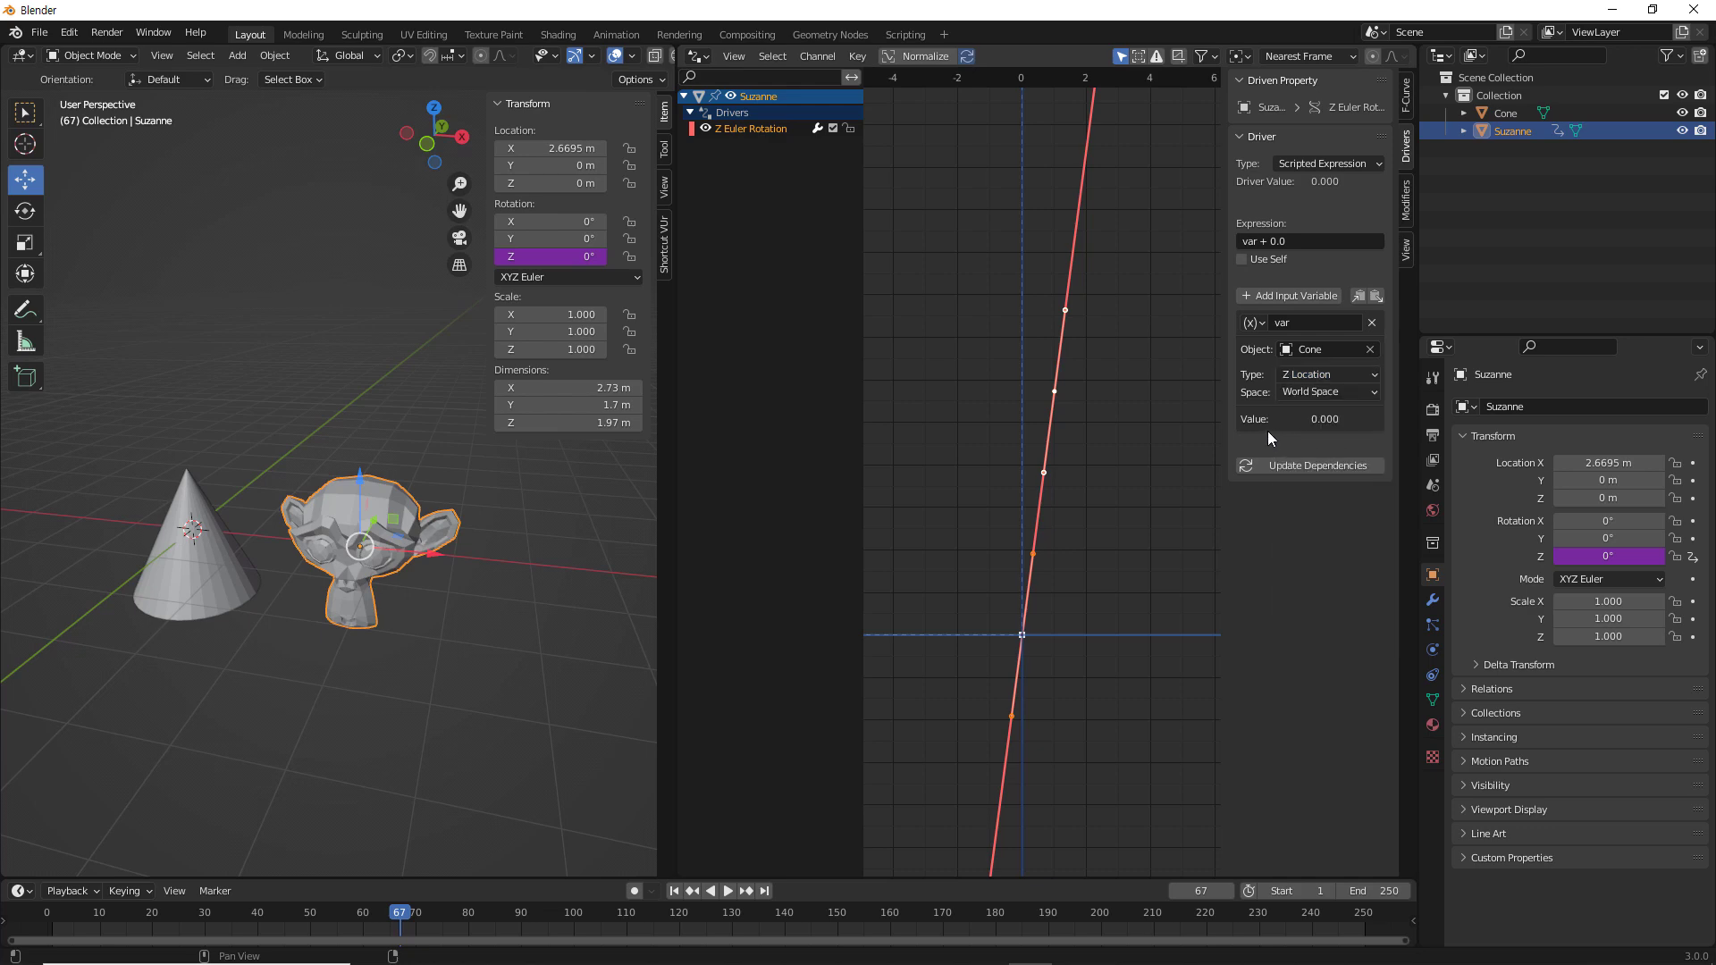
Step: Examine the available driver variable kinds and transform channel types, keeping Transform Channel and Z Location
left_click(1266, 322)
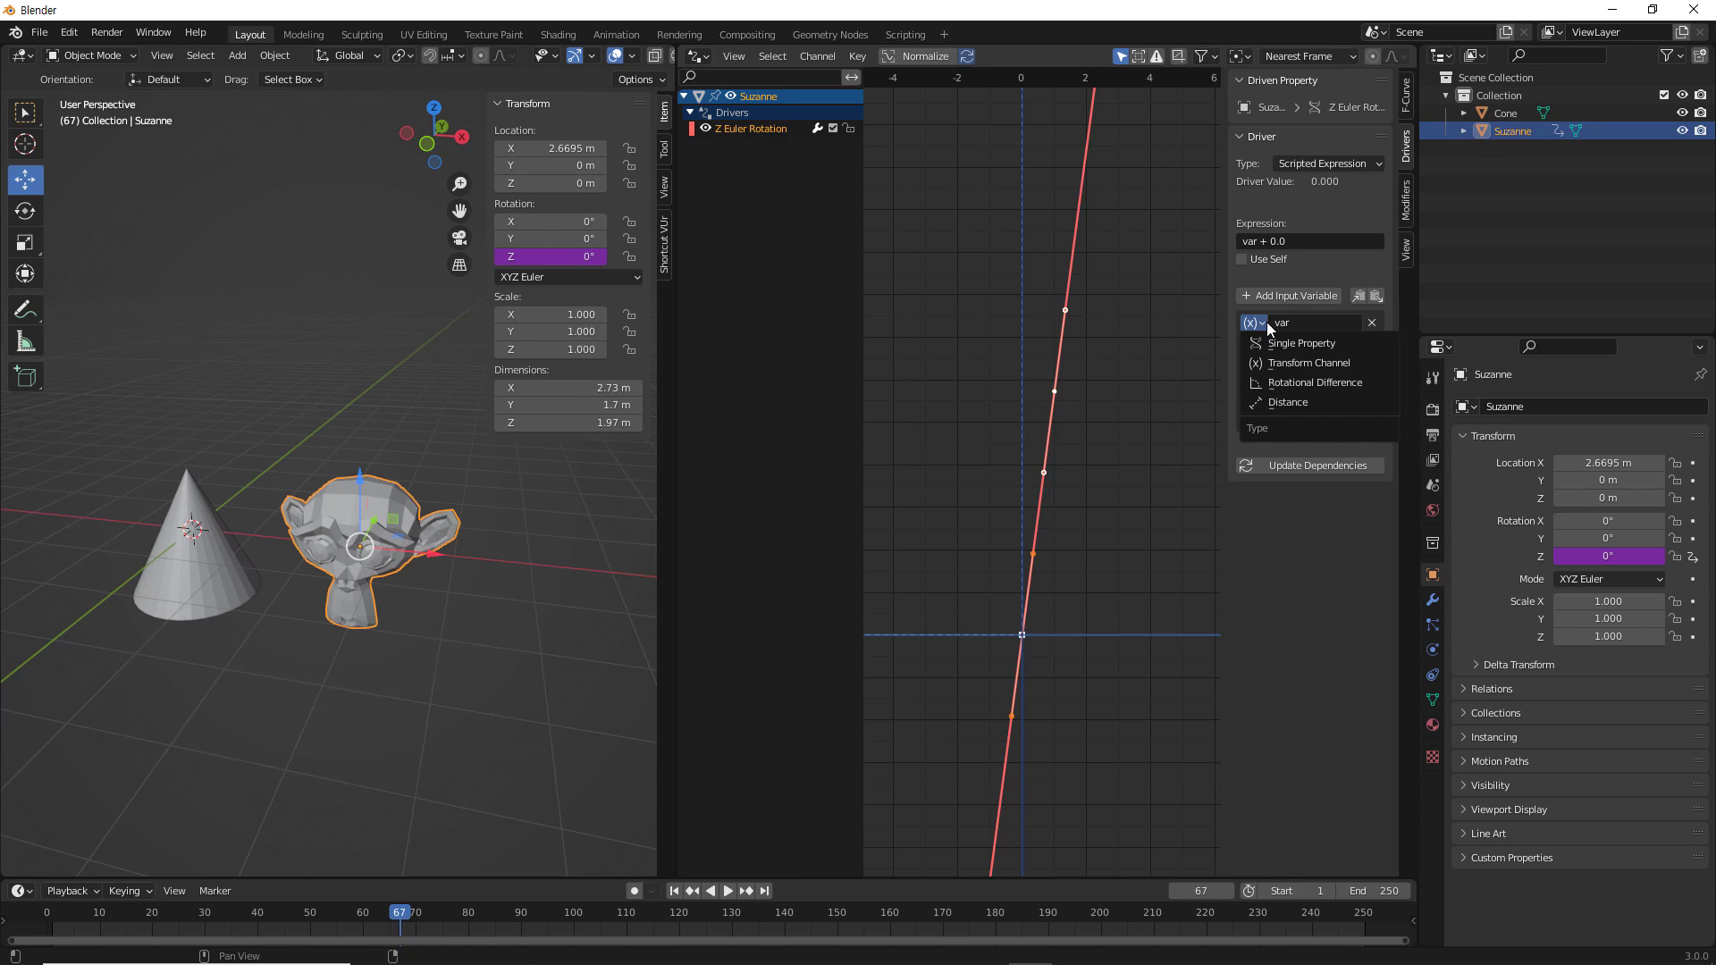
left_click(1334, 361)
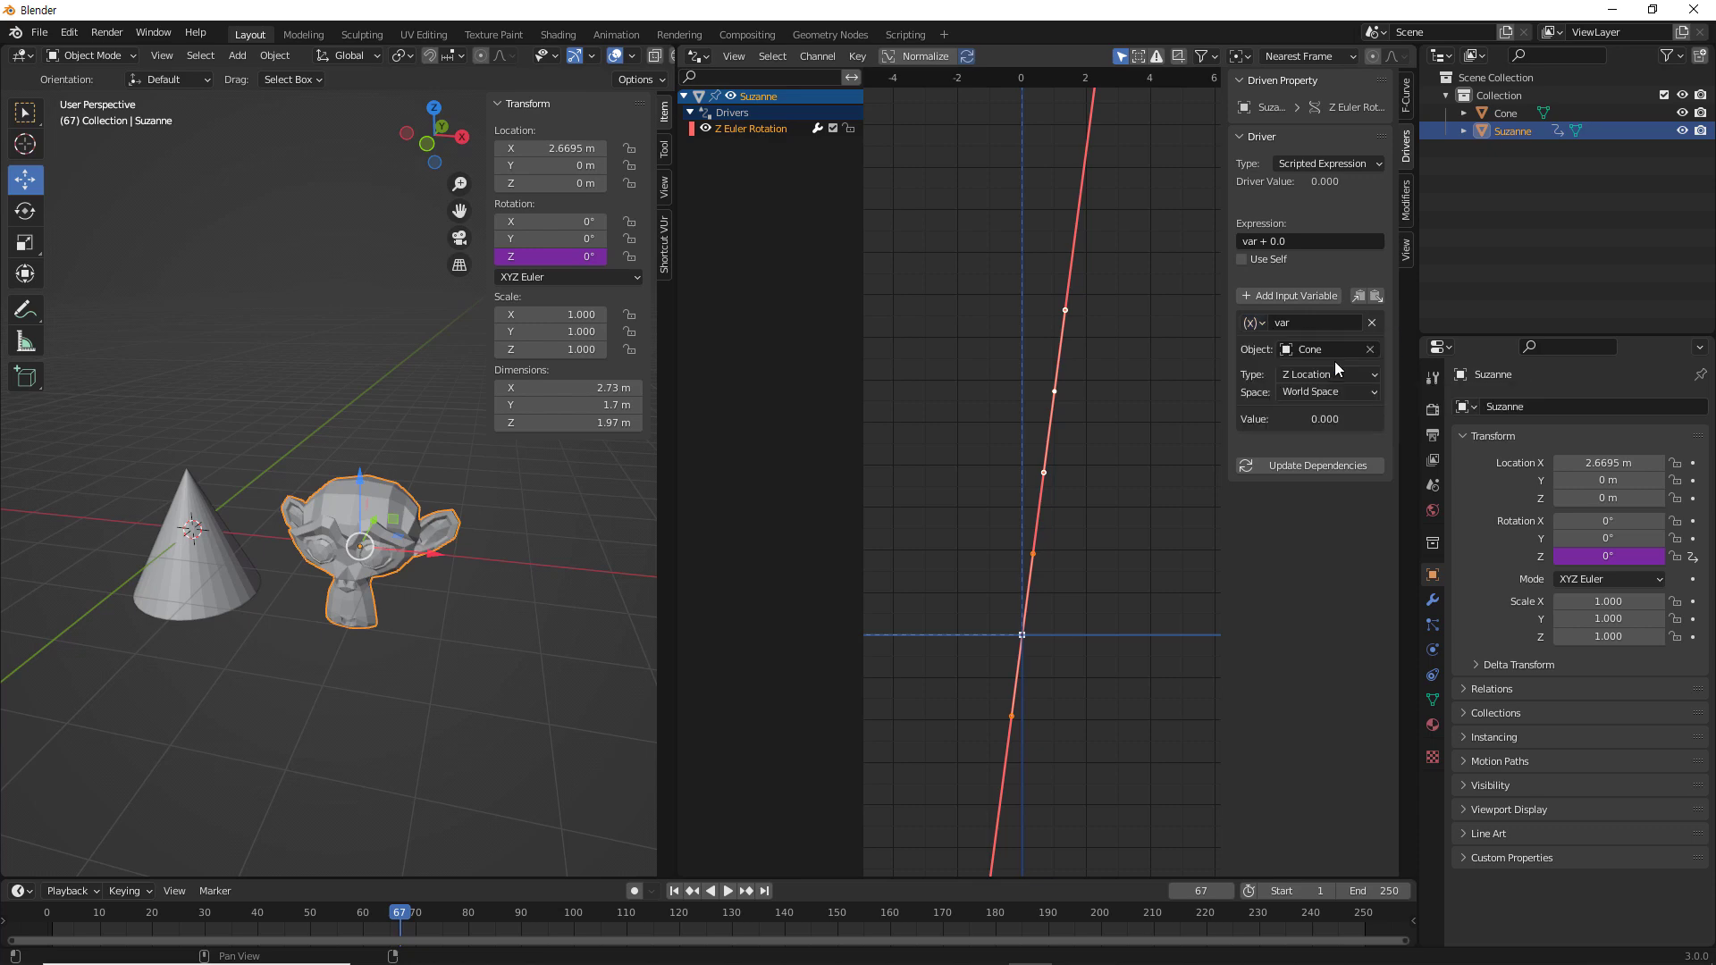
left_click(1262, 323)
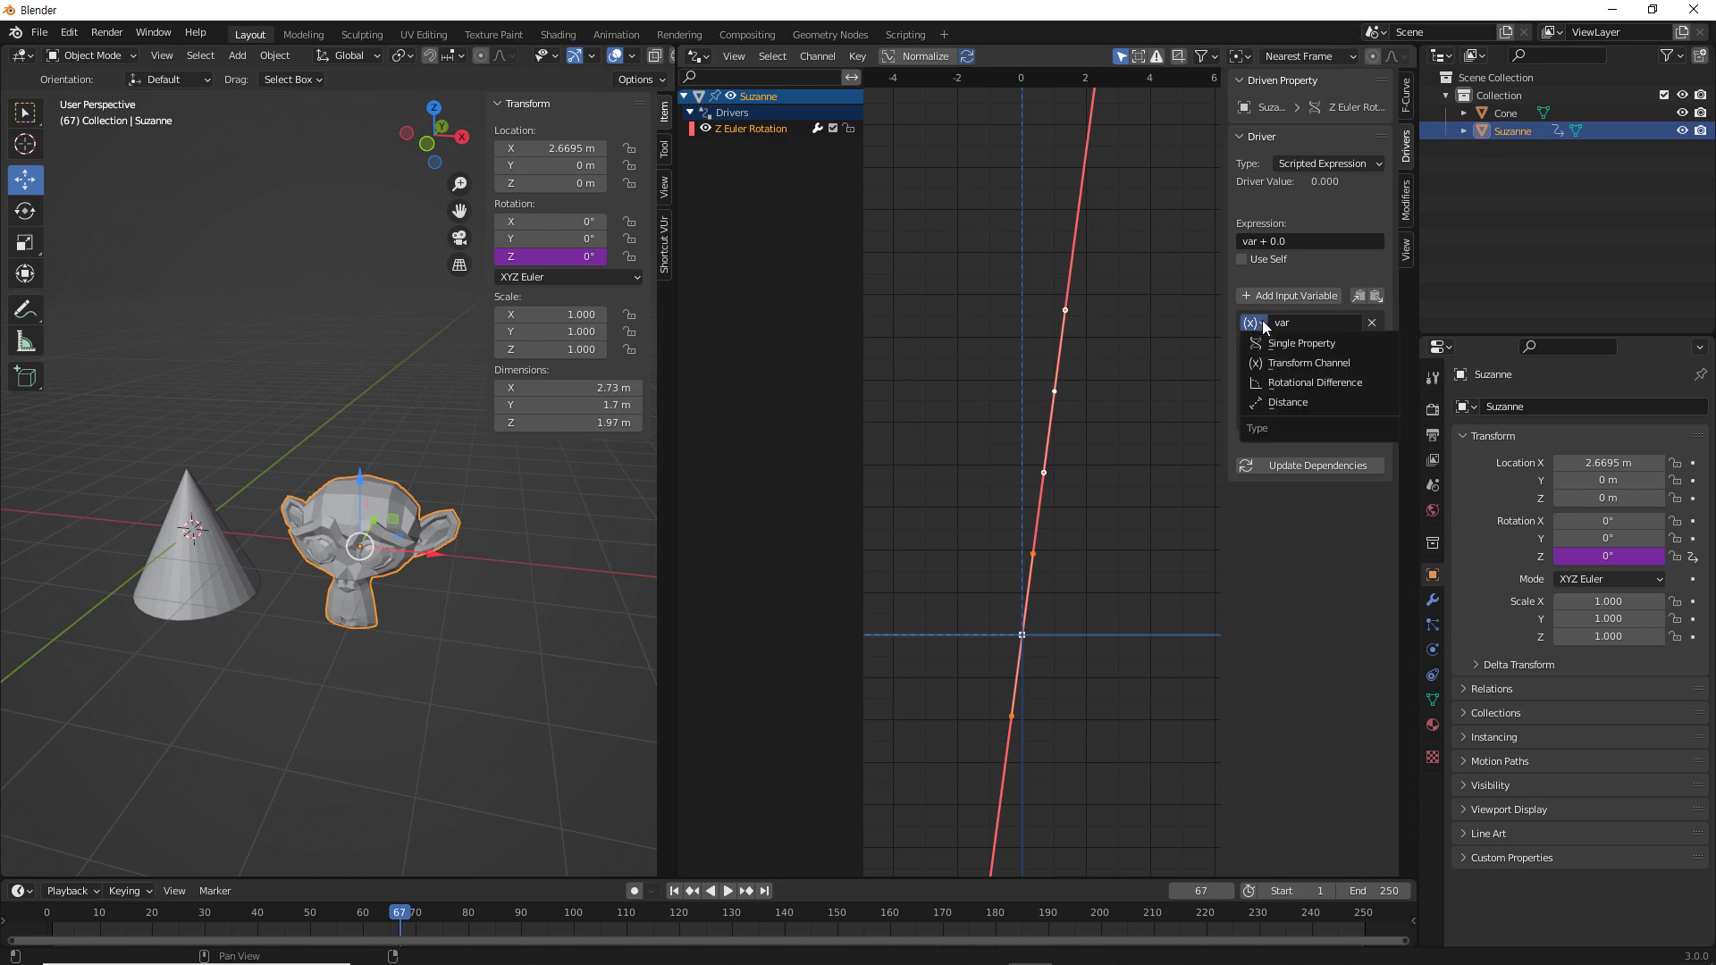
left_click(1288, 365)
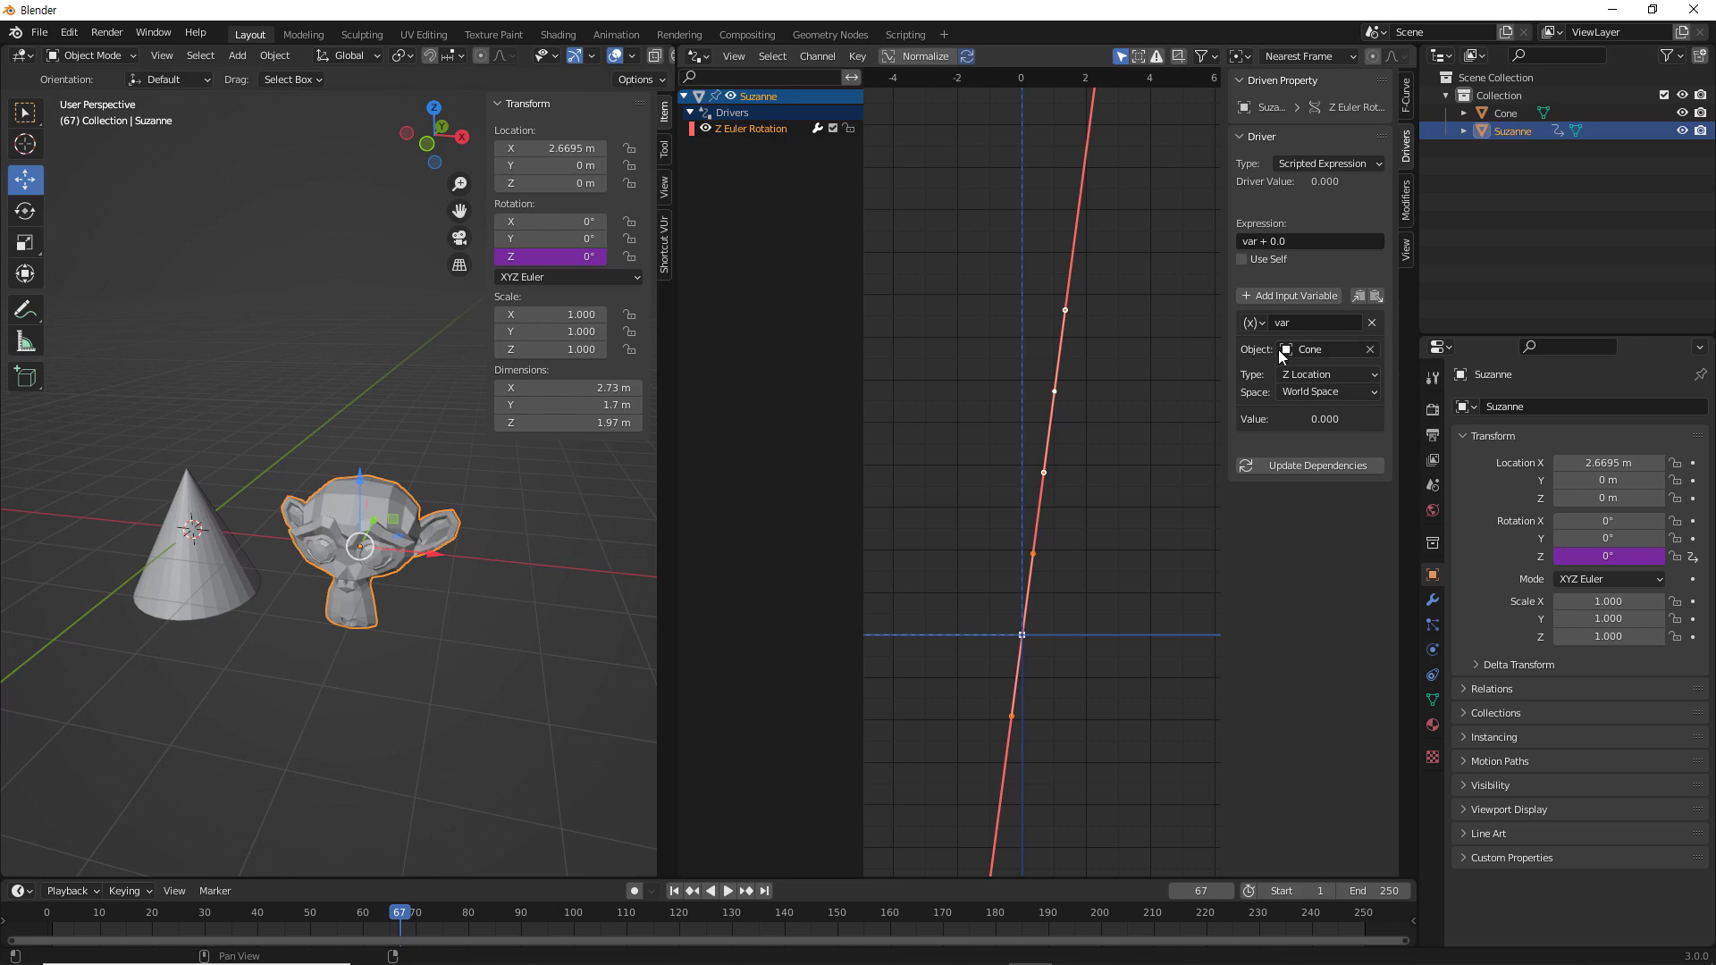
left_click(1261, 323)
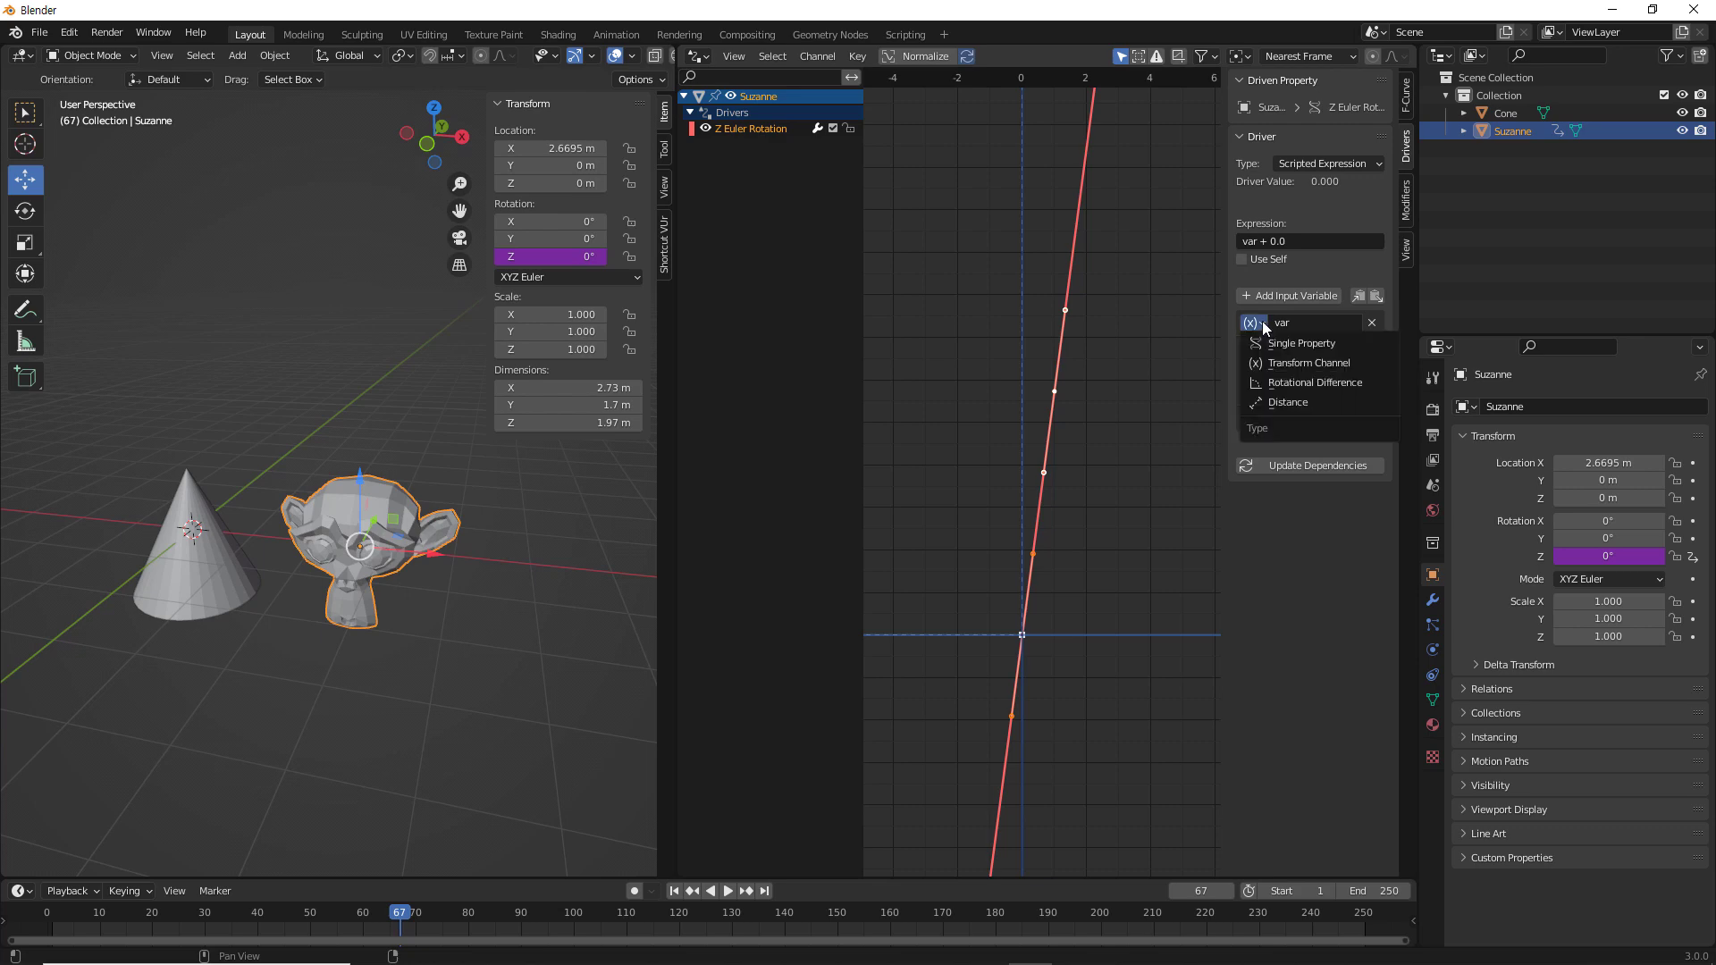
left_click(1276, 364)
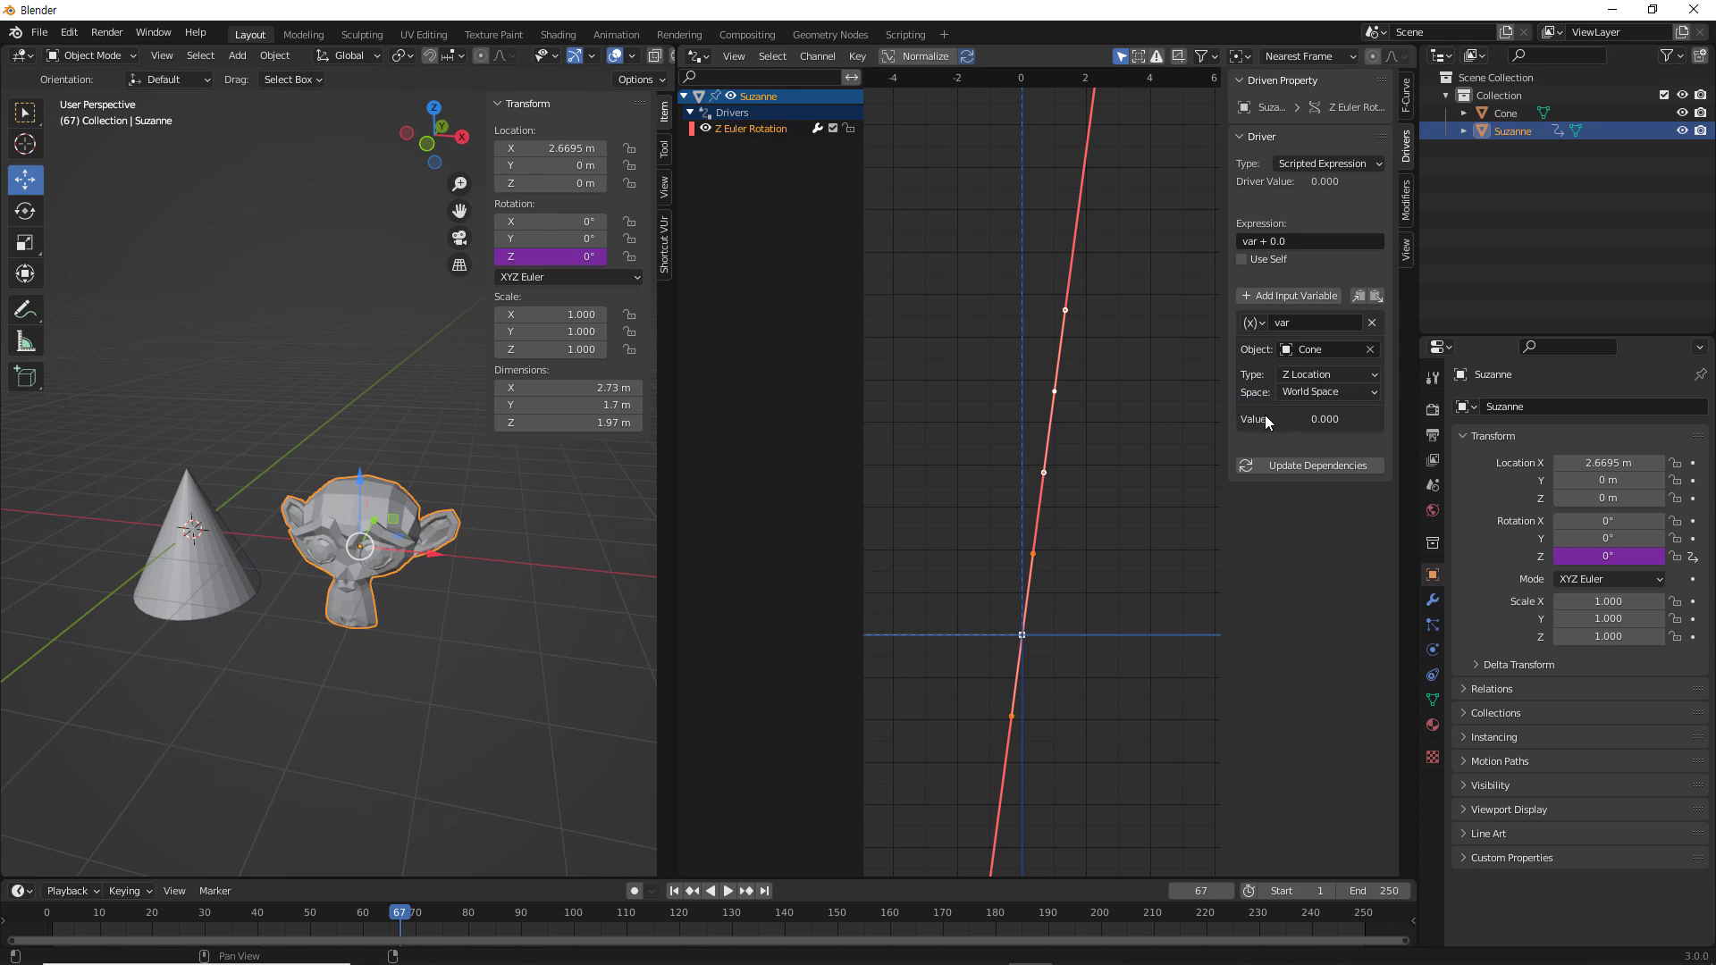
left_click(1373, 375)
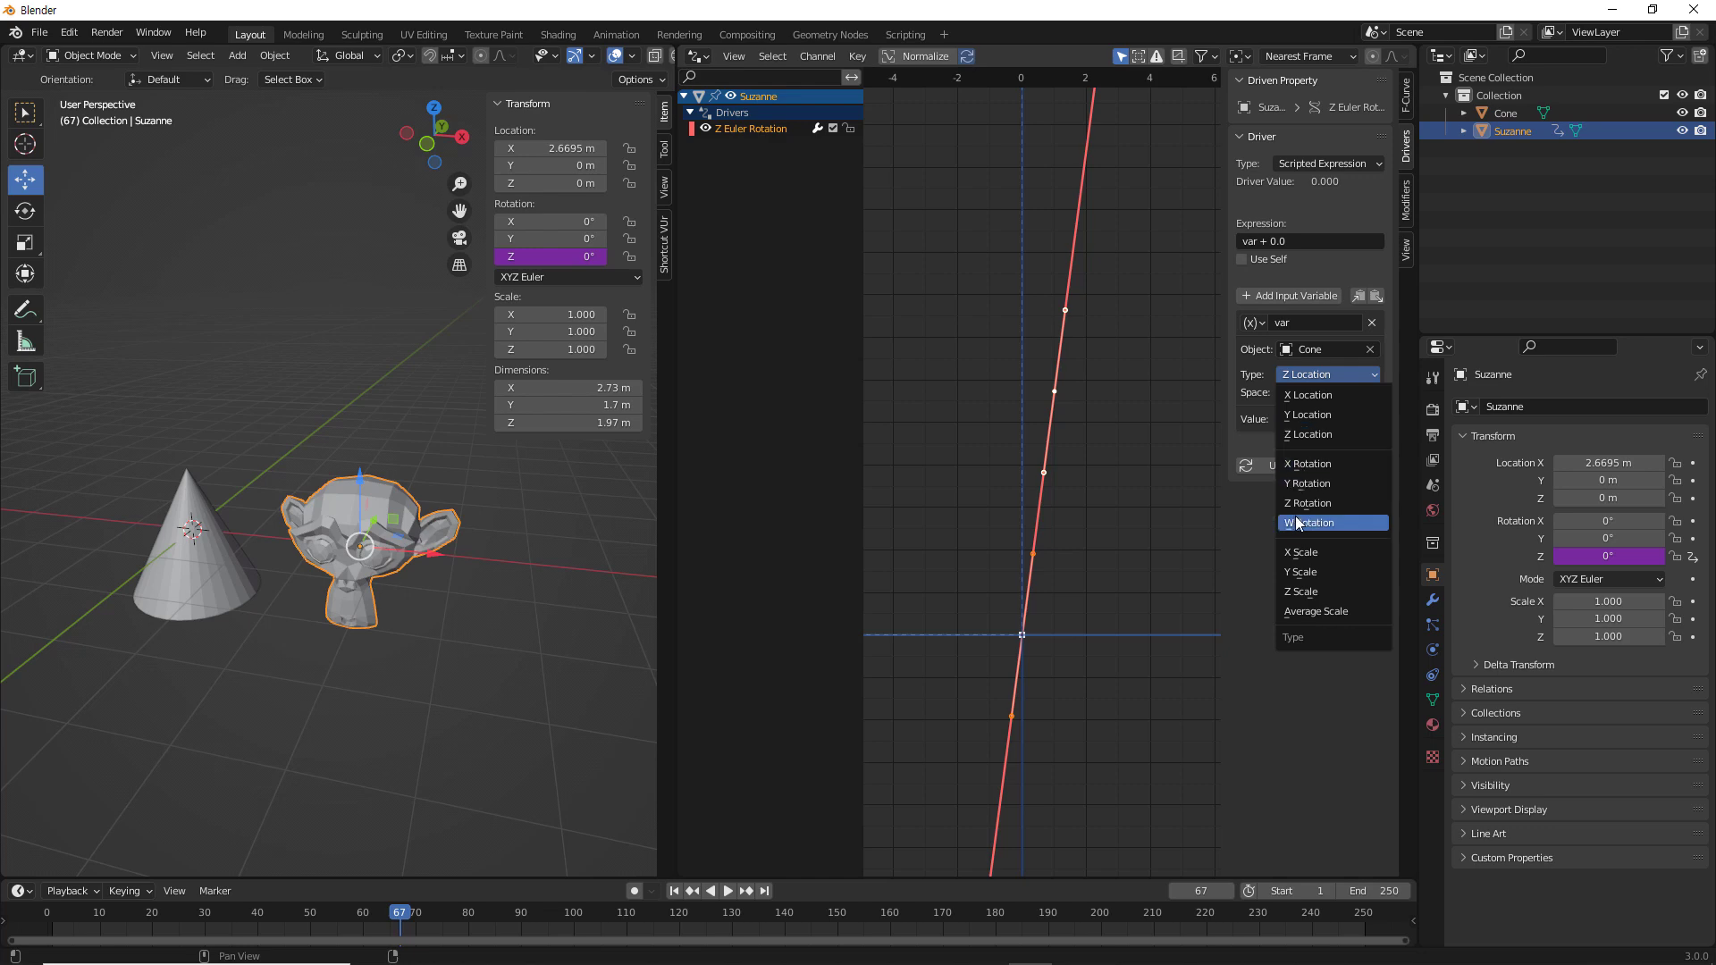
left_click(1251, 444)
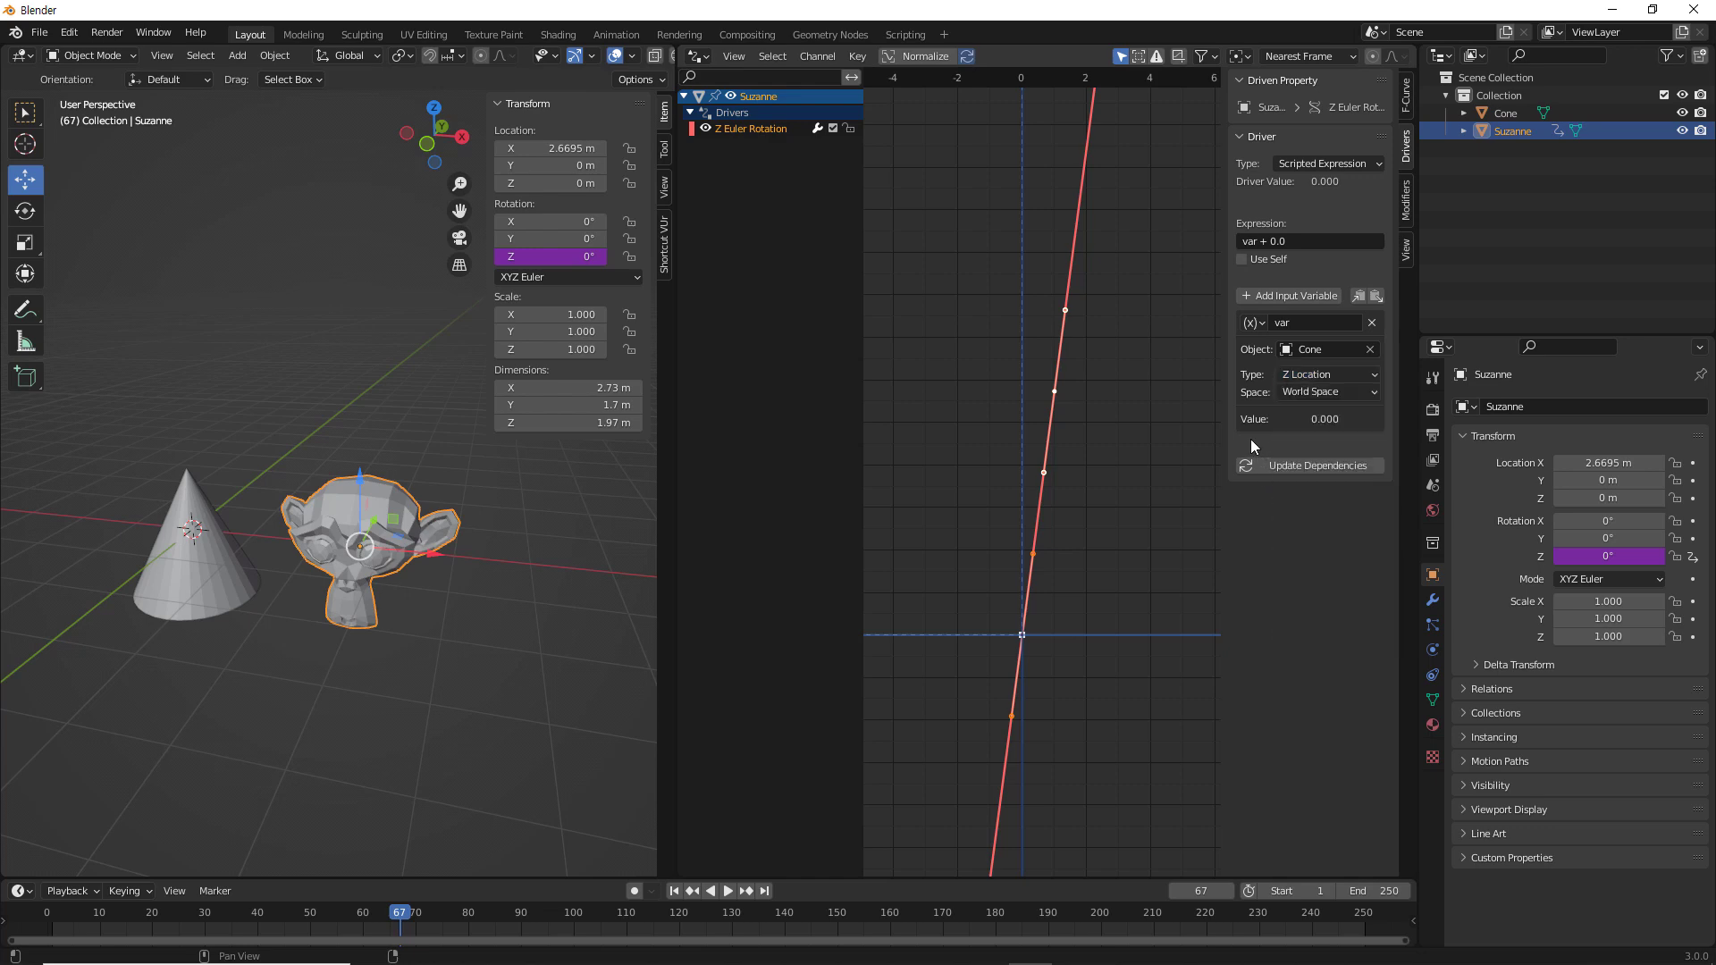
left_click(1358, 373)
key("Escape")
Step: Raise the cone to about 1.13 m on the Z axis and inspect the monkey head's driven rotation
left_click(190, 519)
left_click_drag(190, 473, 225, 393)
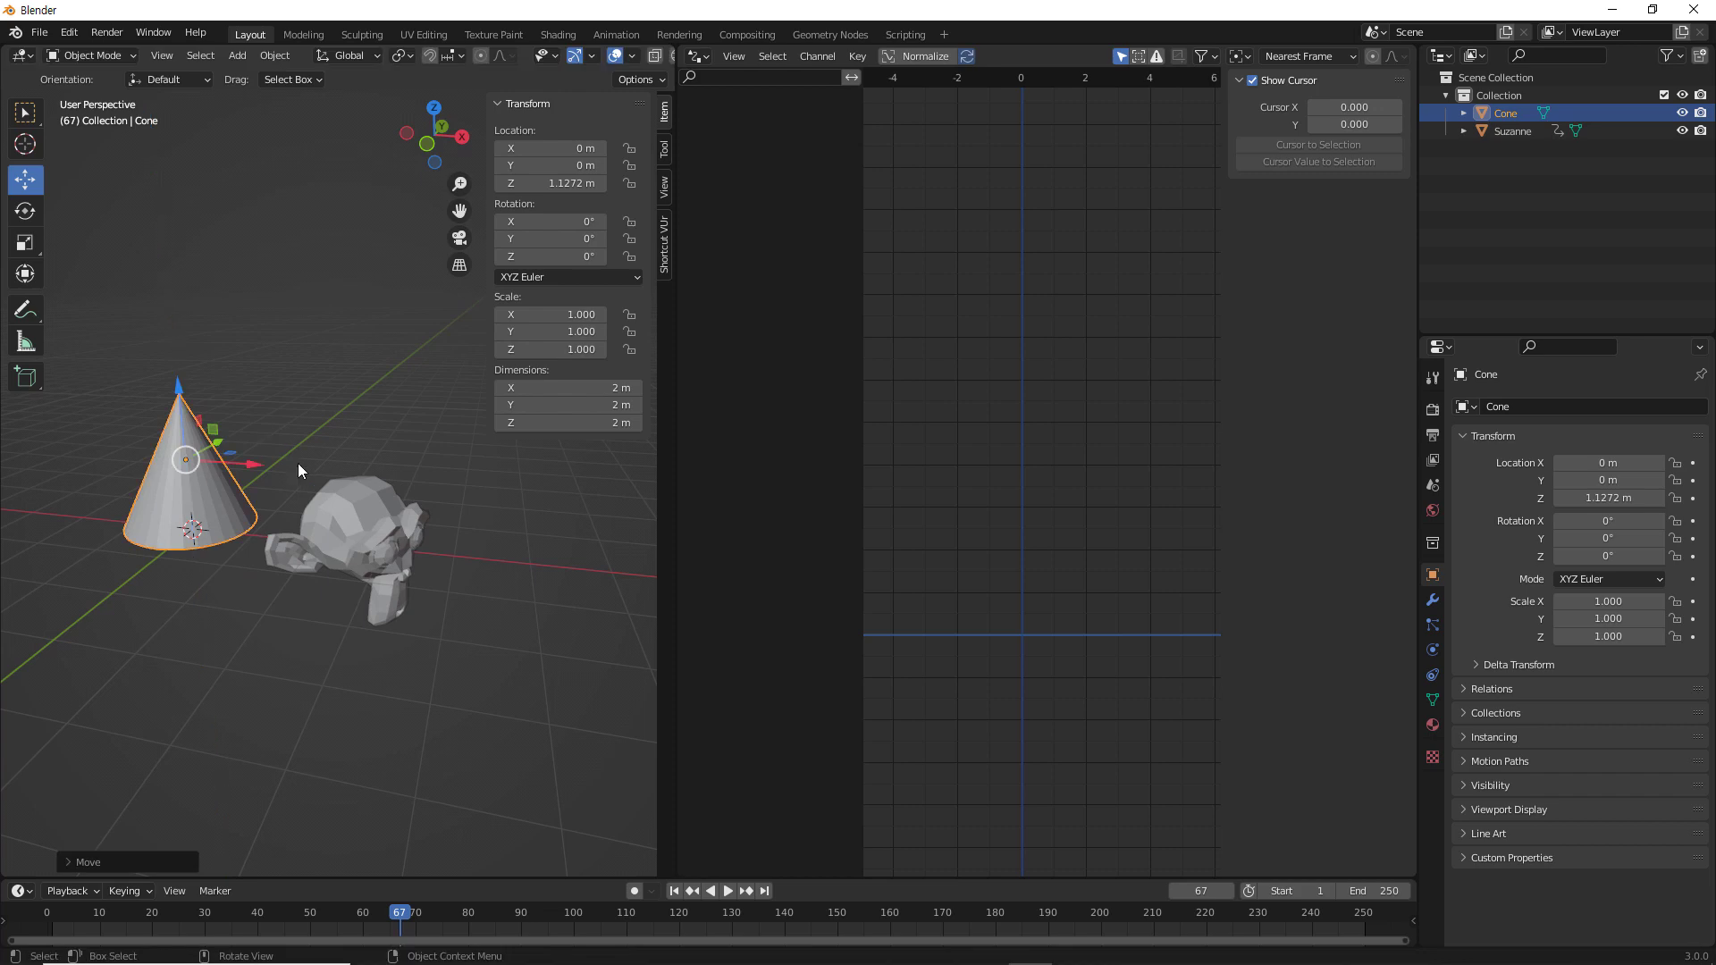
left_click(371, 516)
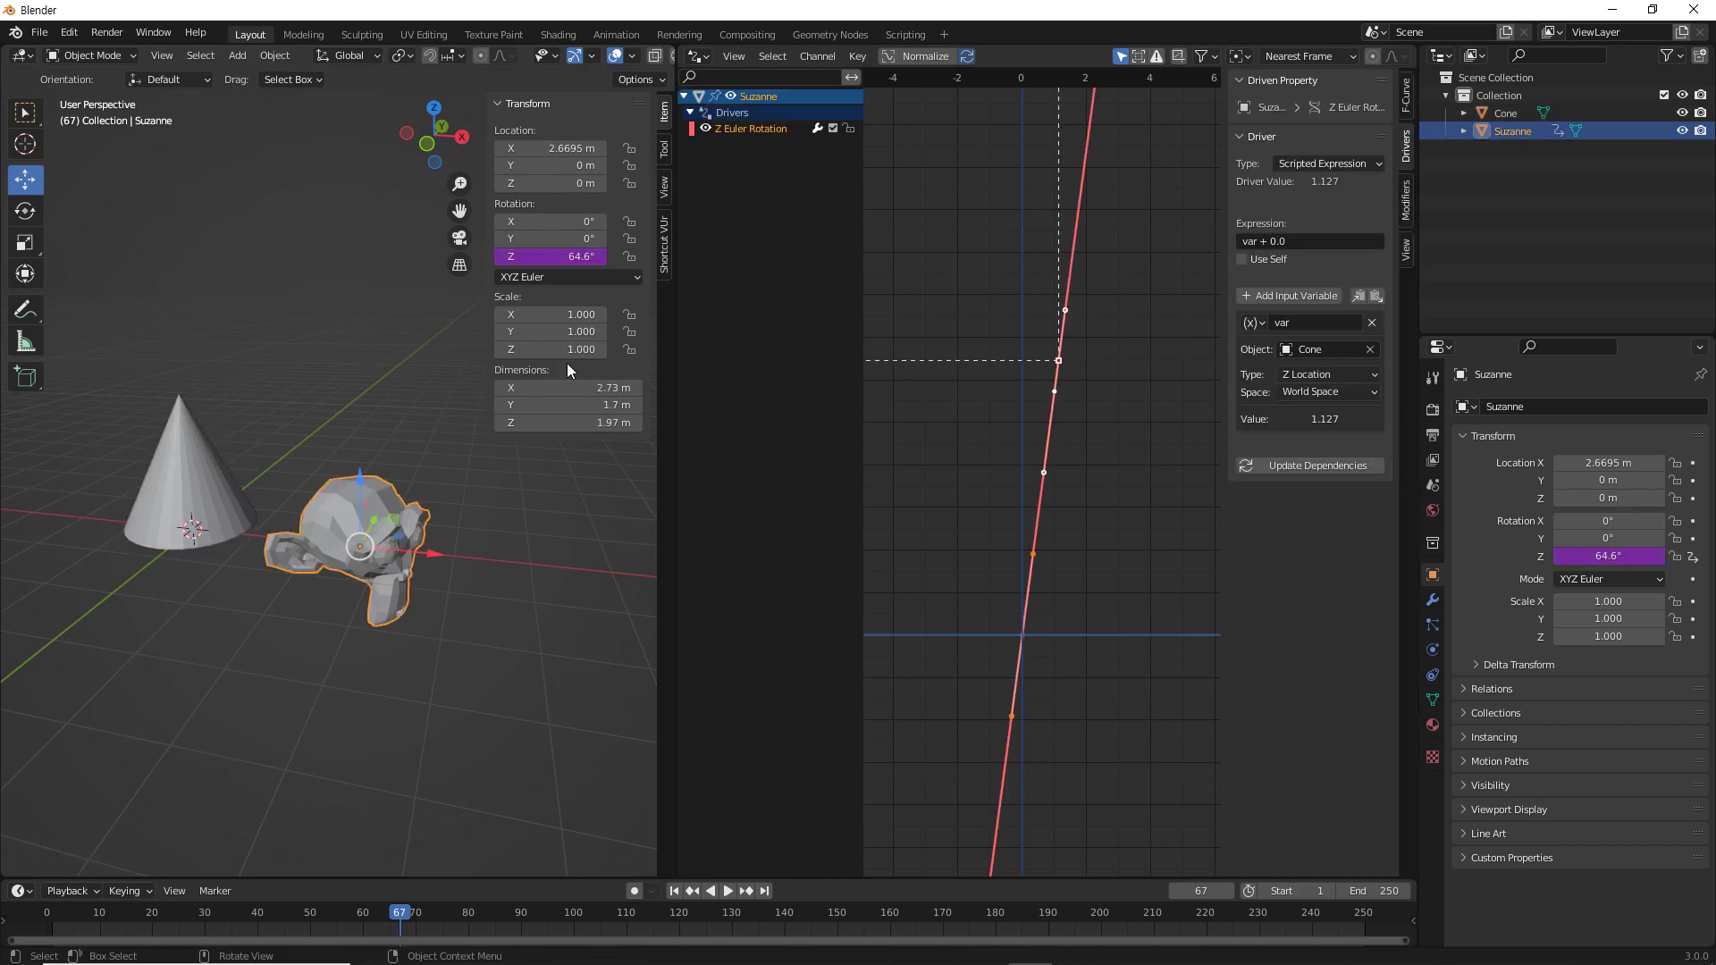
Step: Move the cone about 0.16 m further up along the global Z axis
left_click(174, 449)
key("g")
key("z")
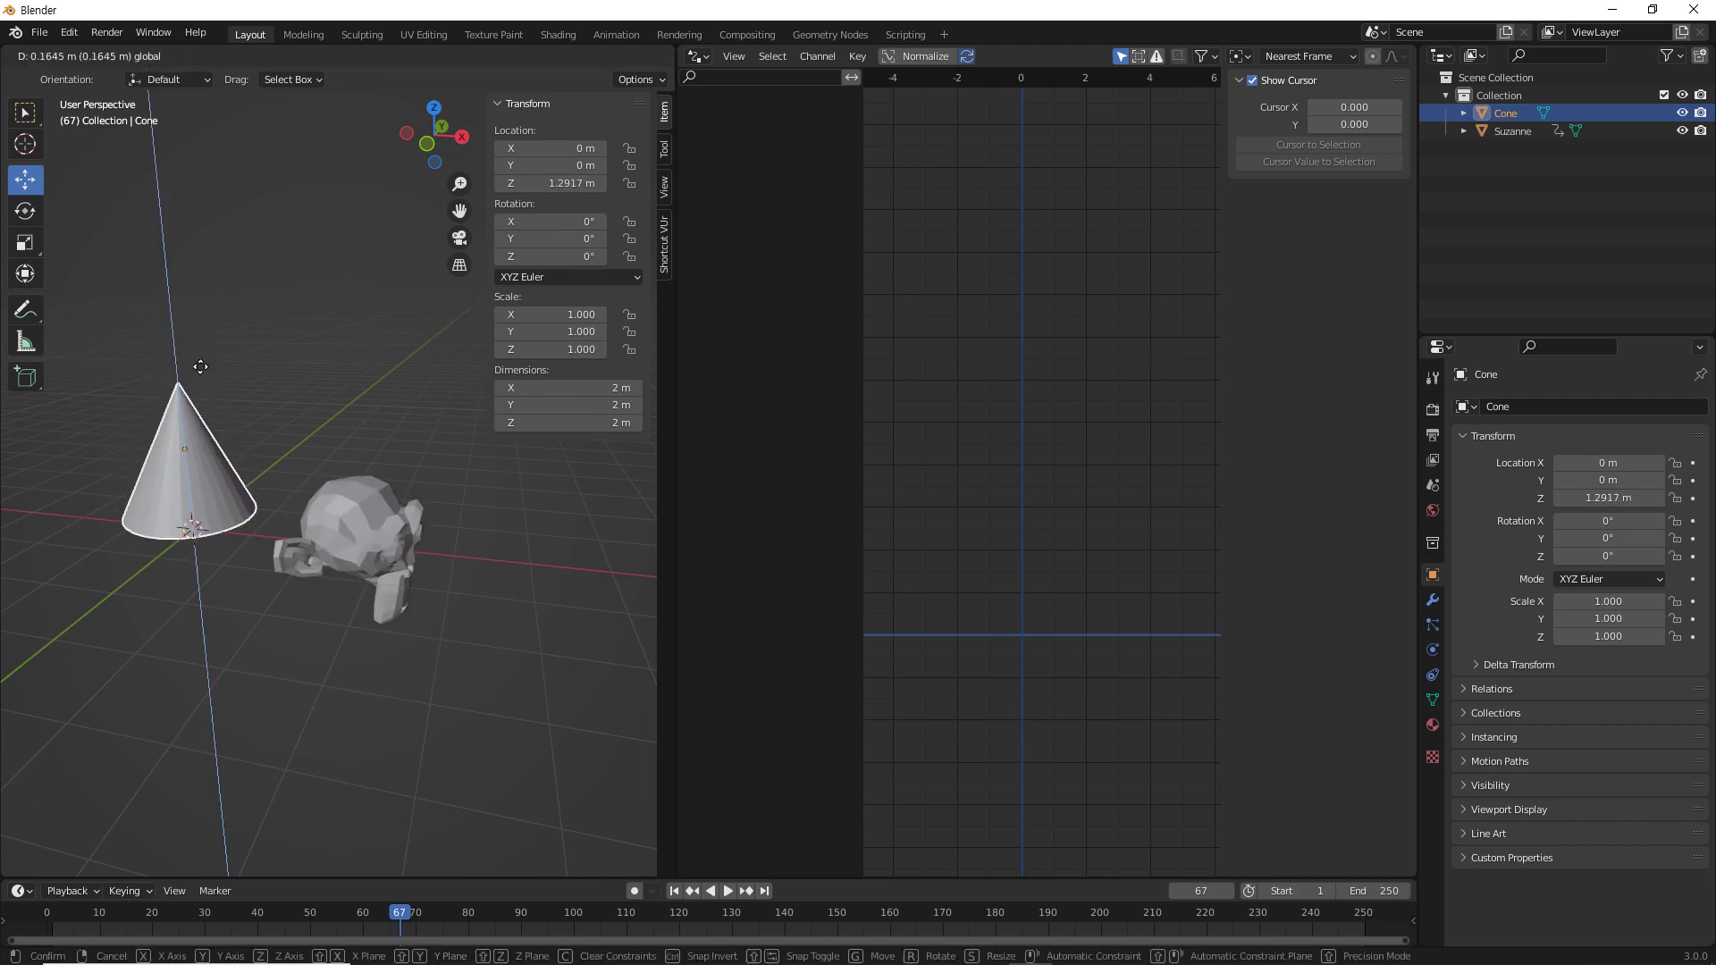
left_click(201, 367)
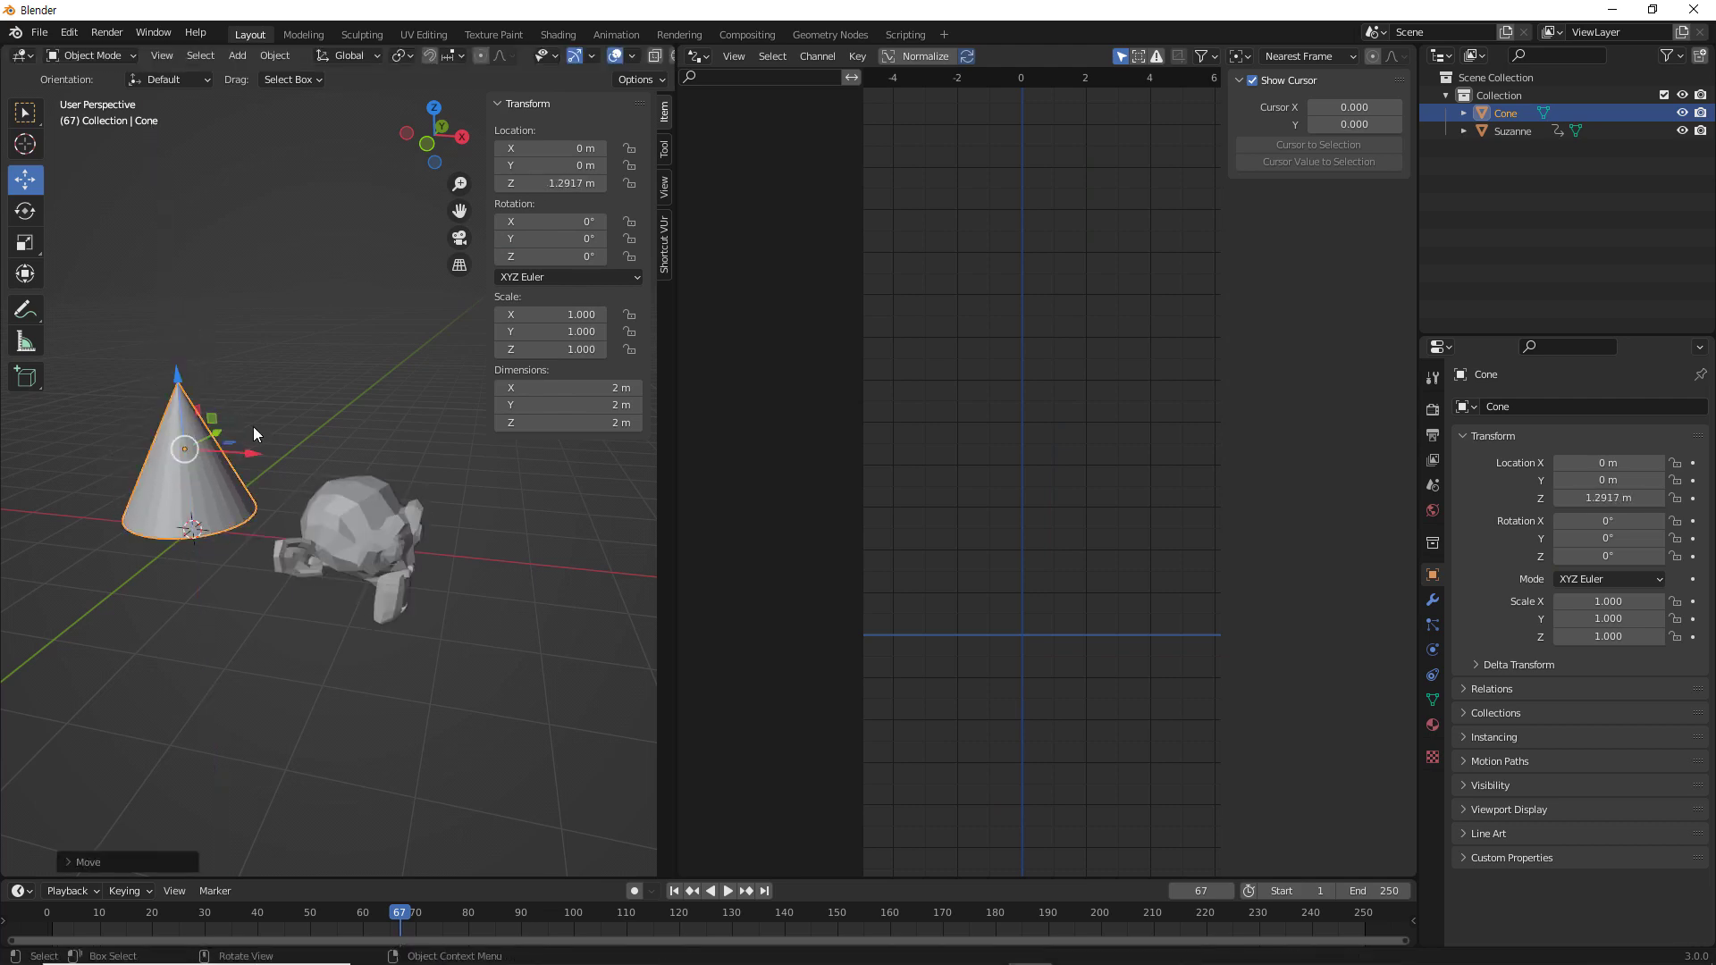
Step: Change the transform type of the monkey head's driver variable to X Rotation
left_click(378, 493)
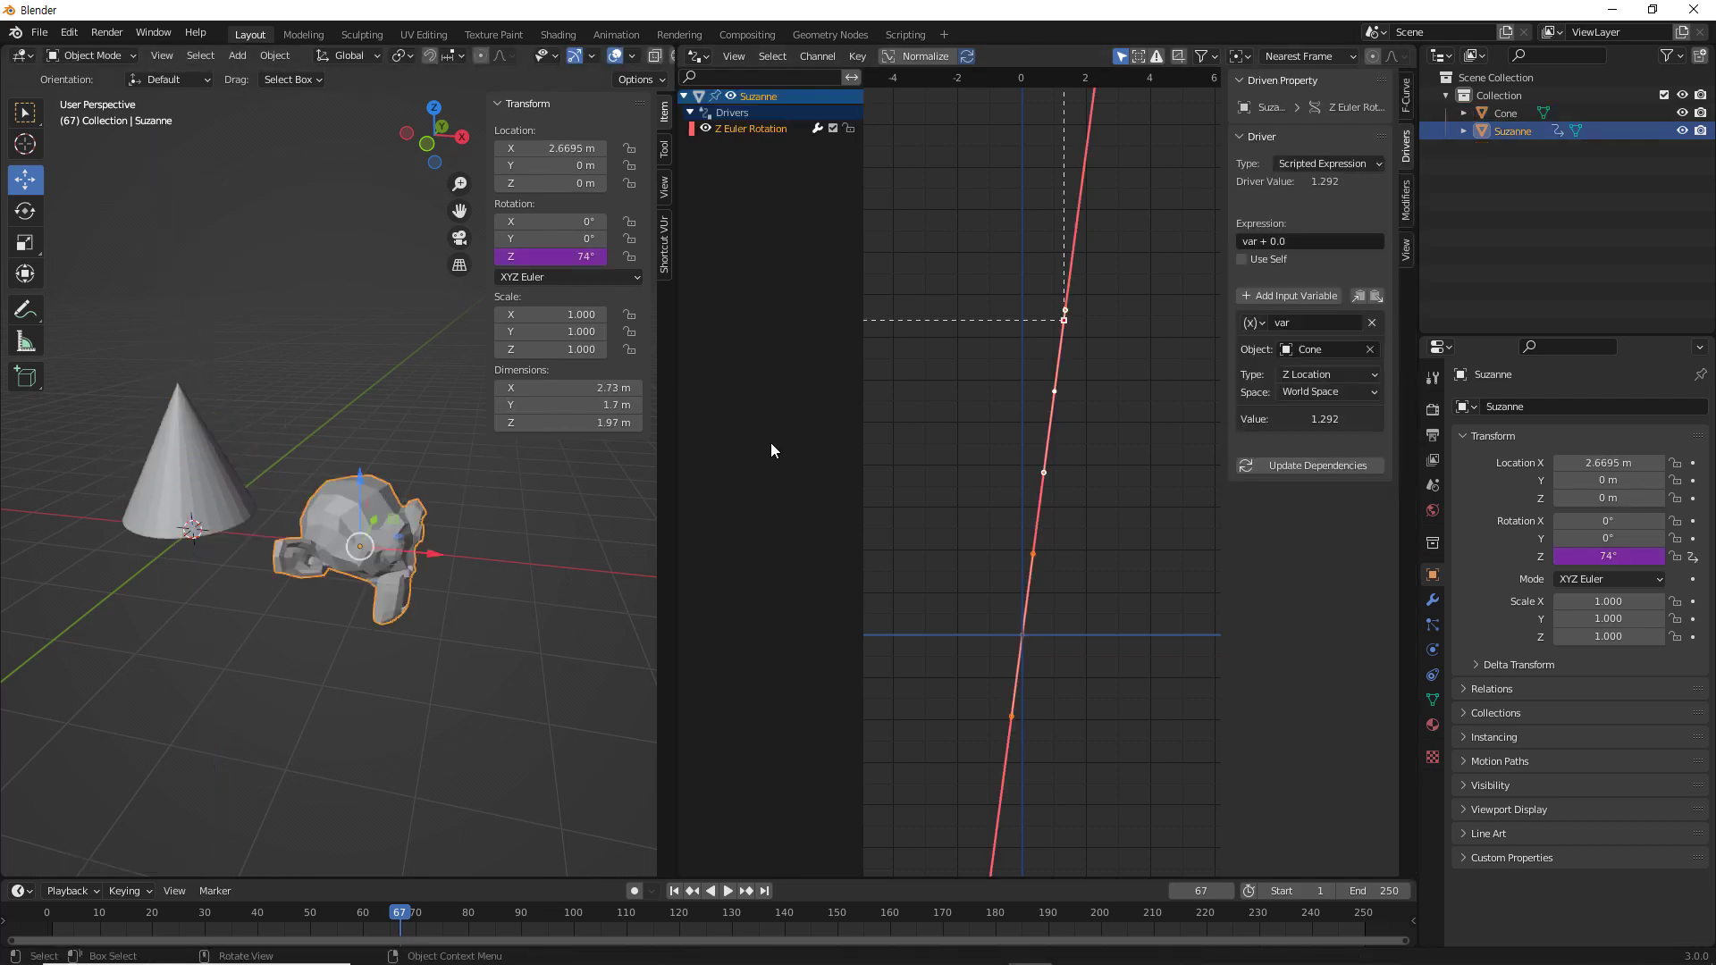
left_click(1378, 375)
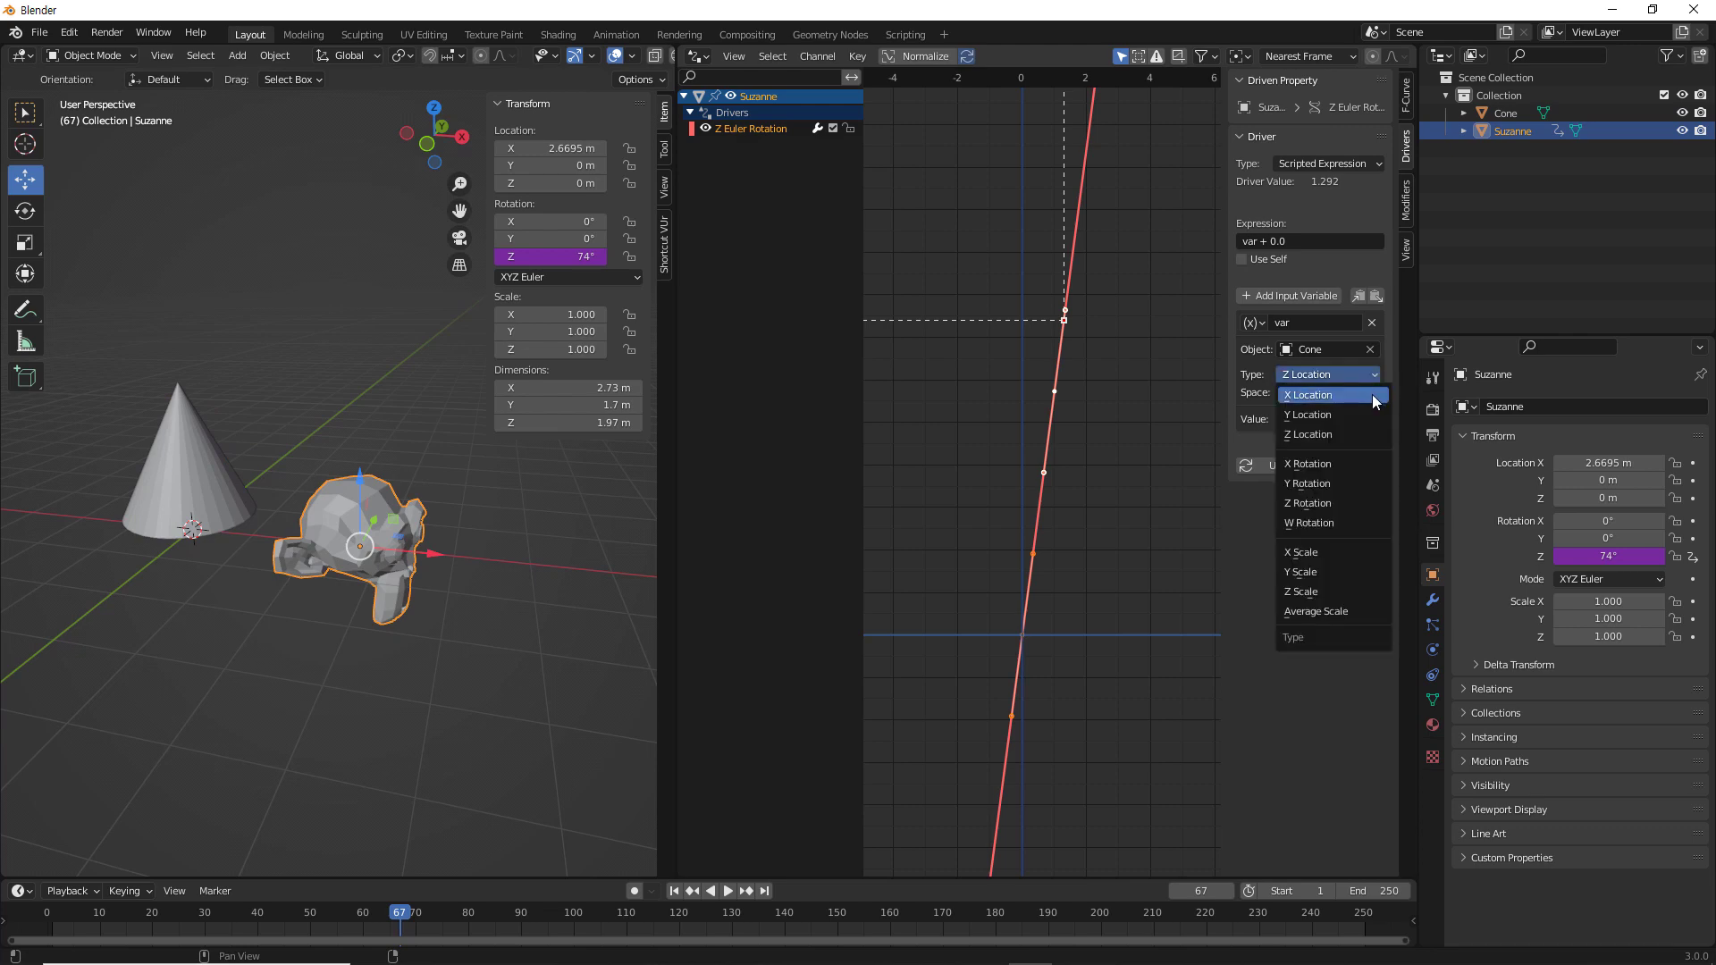
left_click(1353, 463)
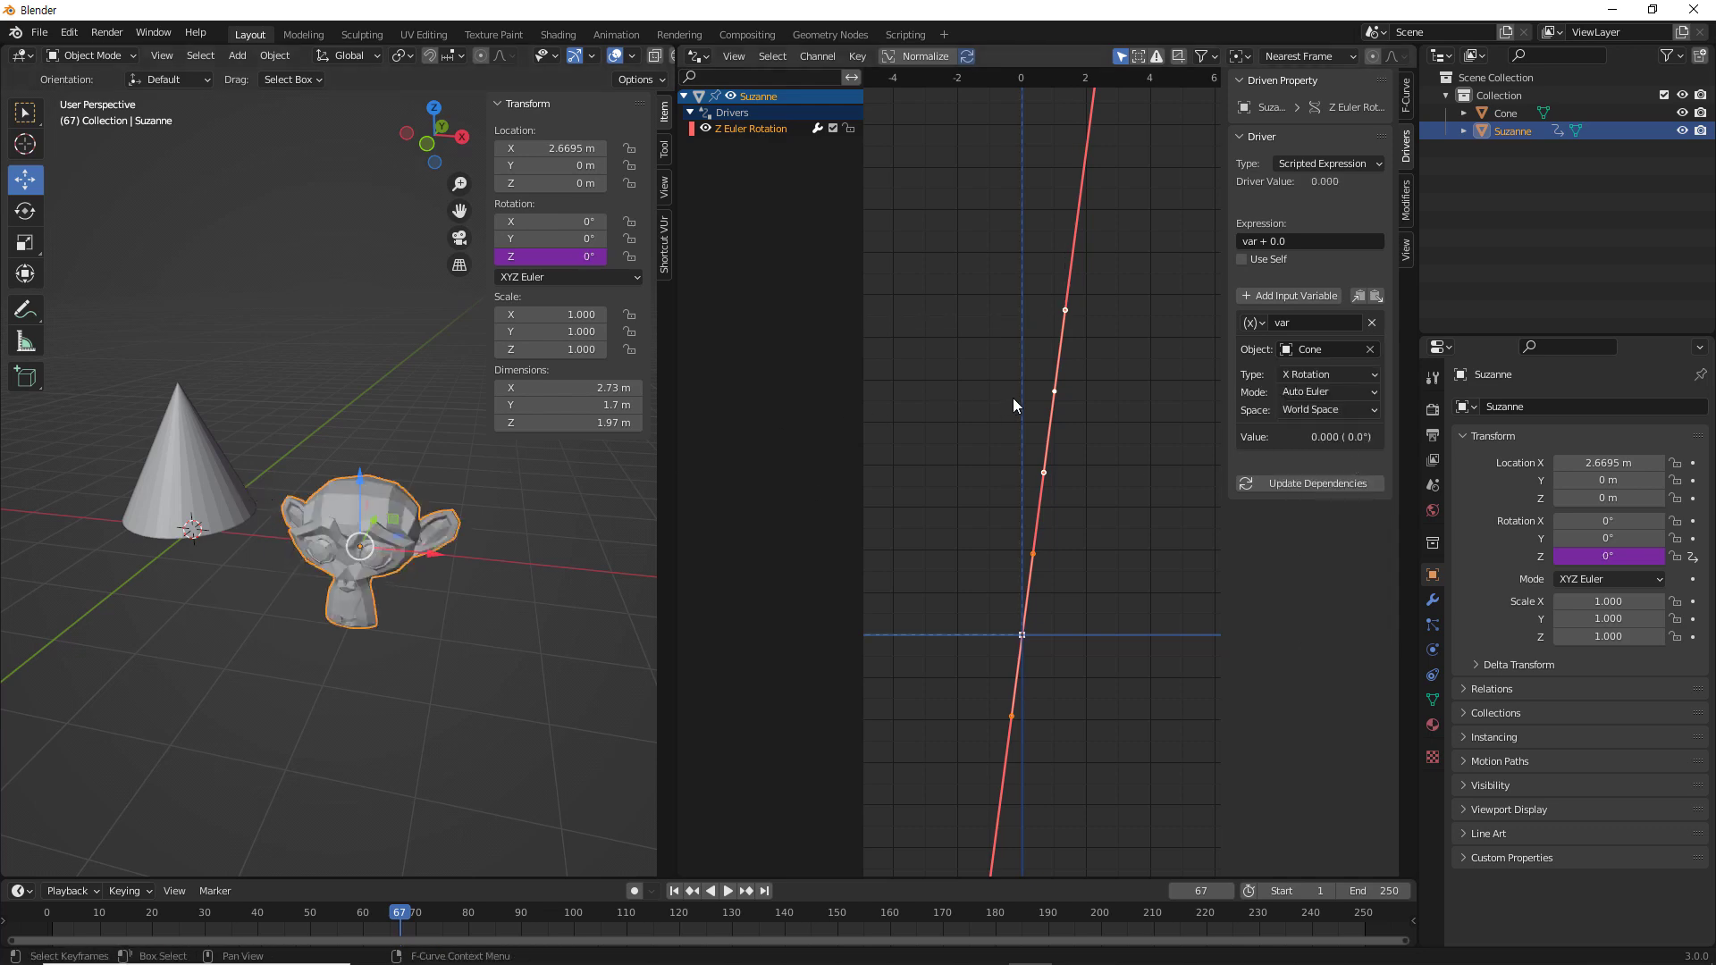
Step: Try rotating the cone about 39° around the global X axis to test the driver, and cancel the rotation
left_click(179, 459)
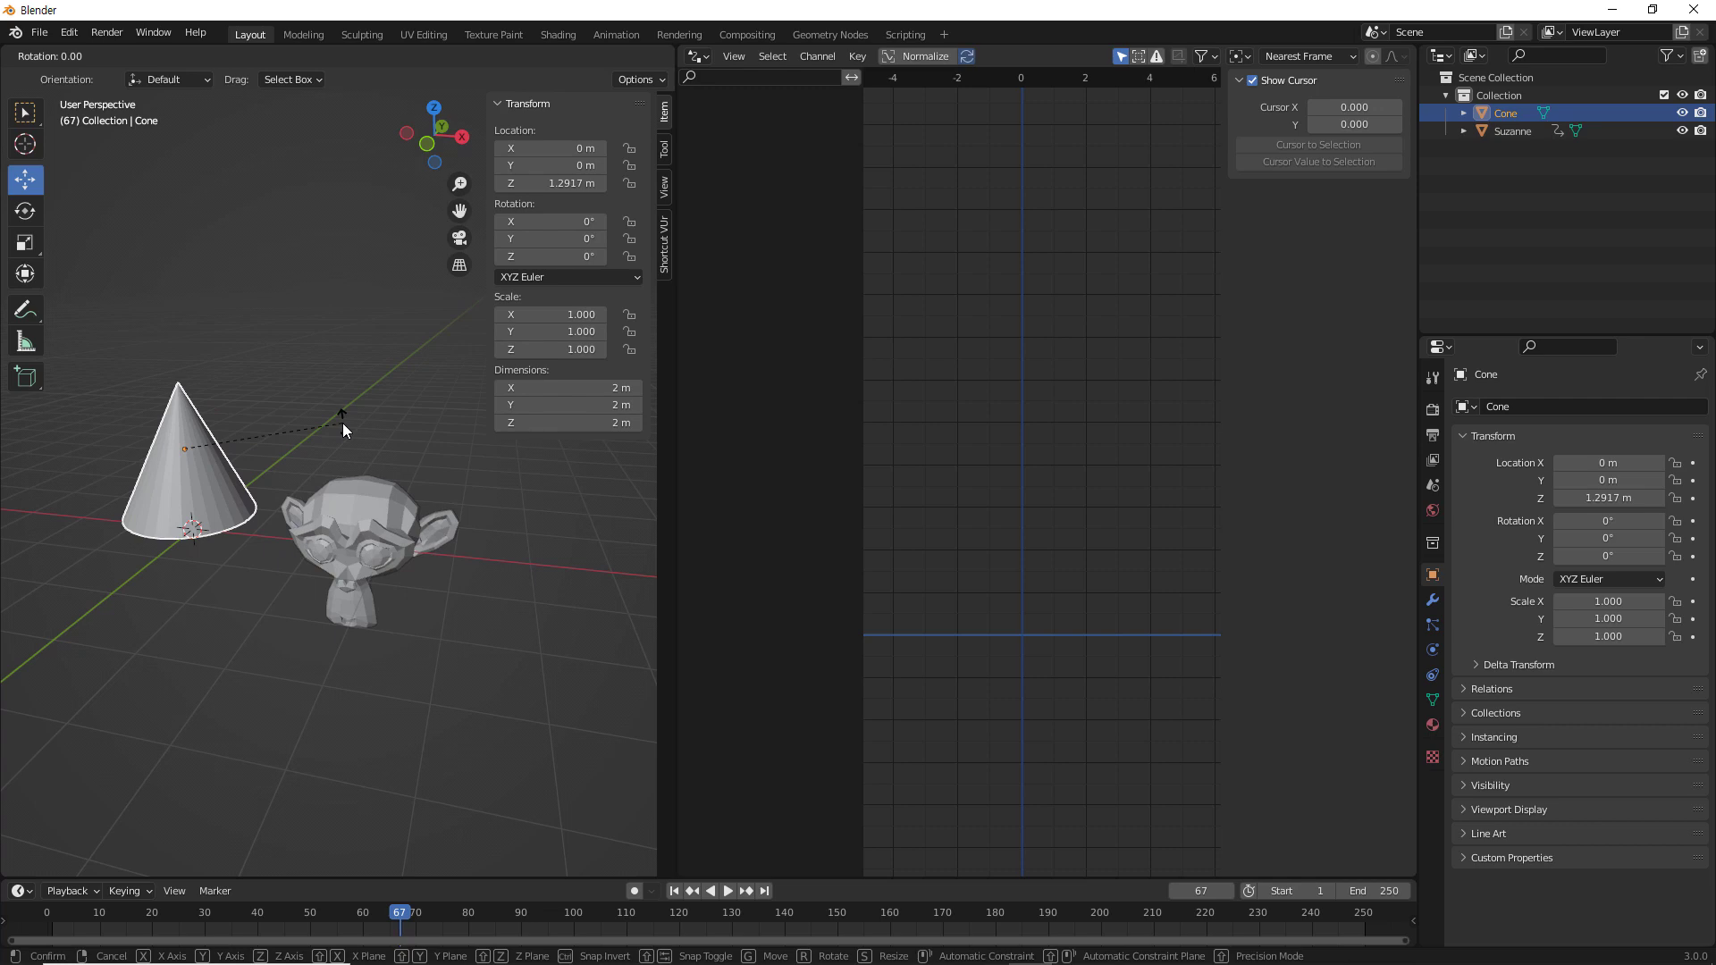
key("r")
key("x")
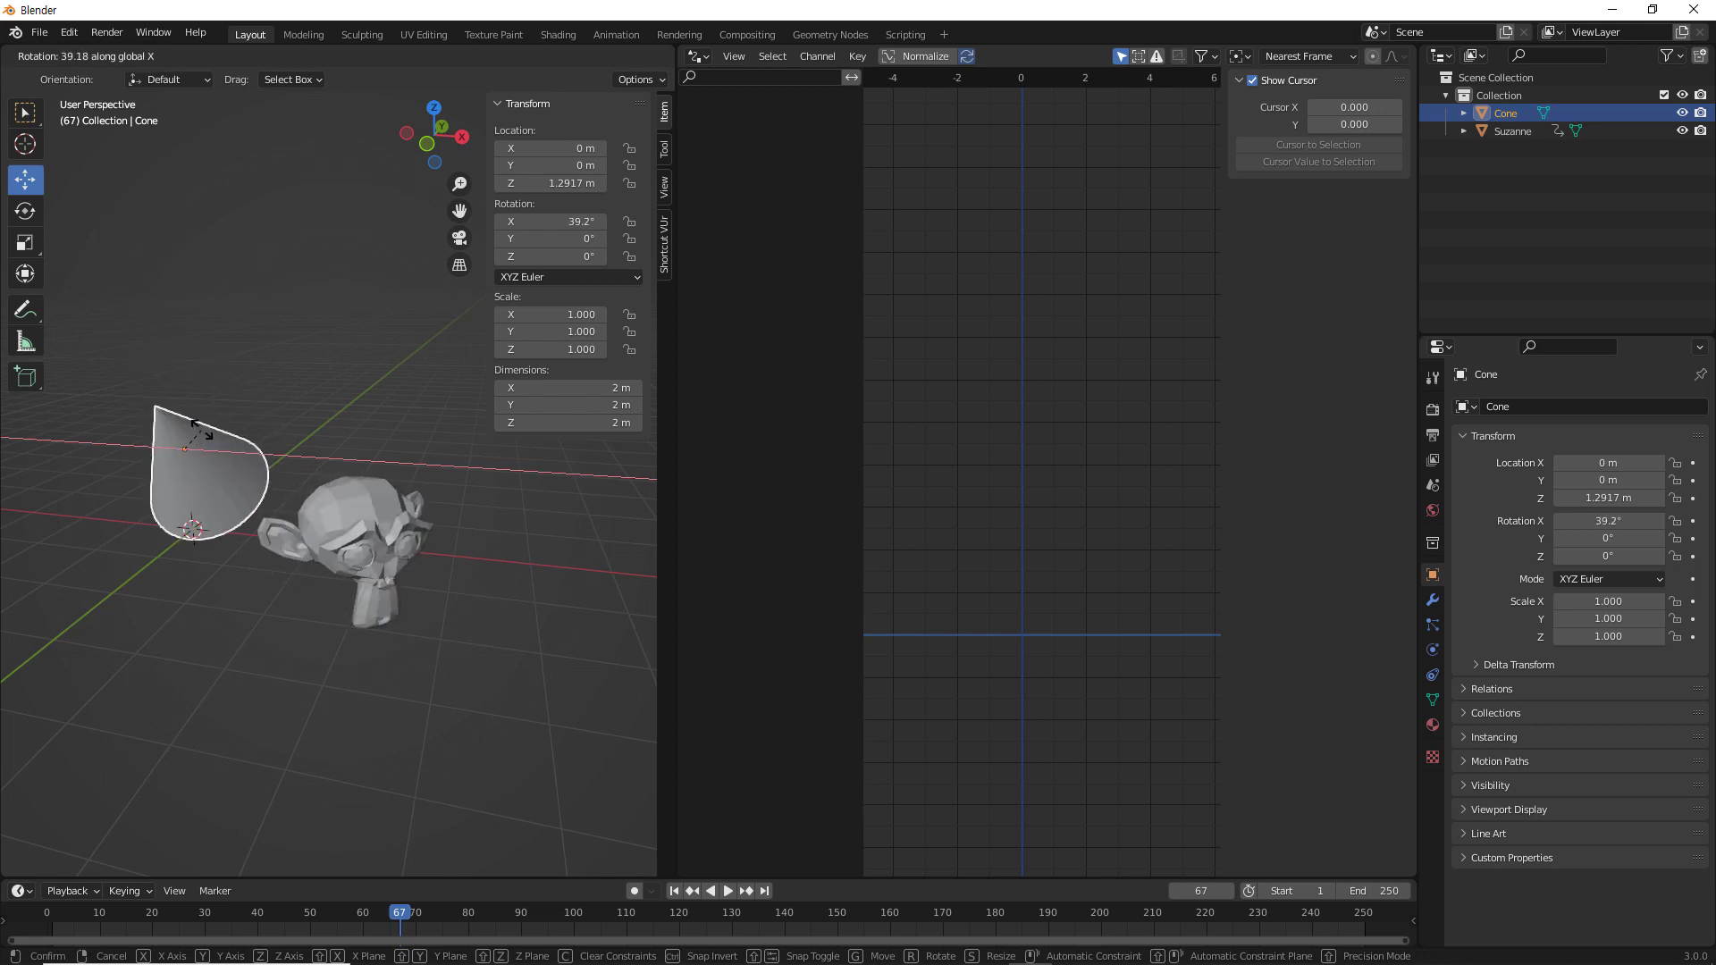
key("Escape")
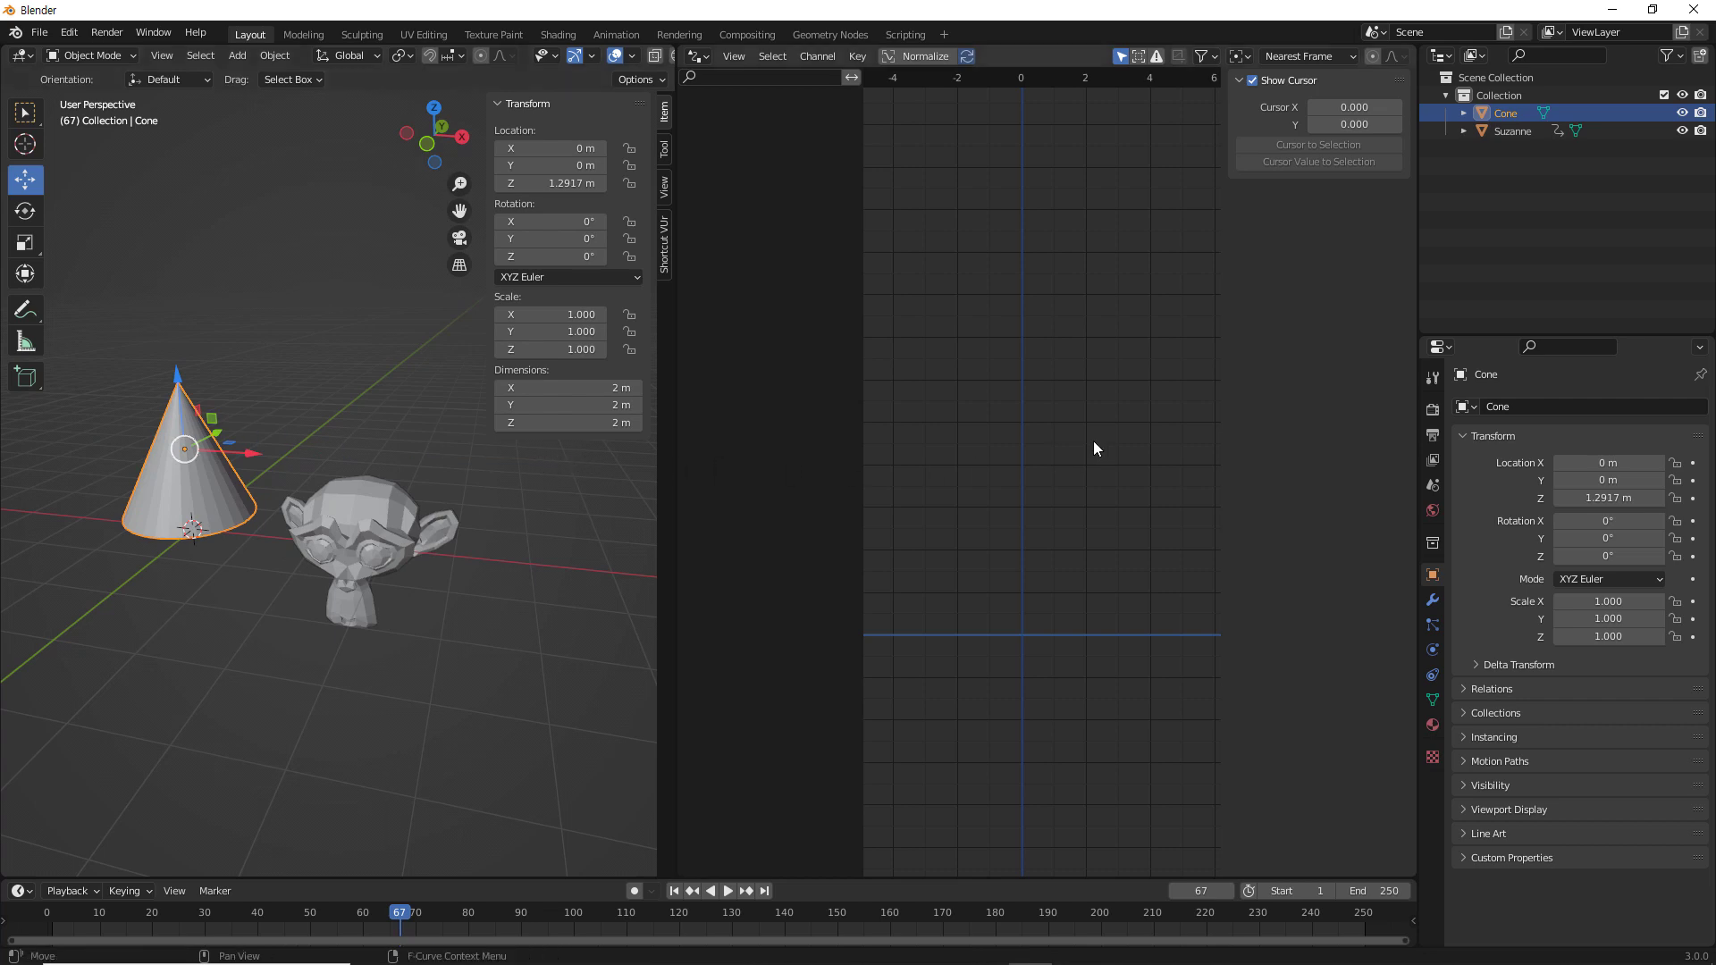
Step: Set the transform type of the monkey head's driver variable to Average Scale
left_click(414, 507)
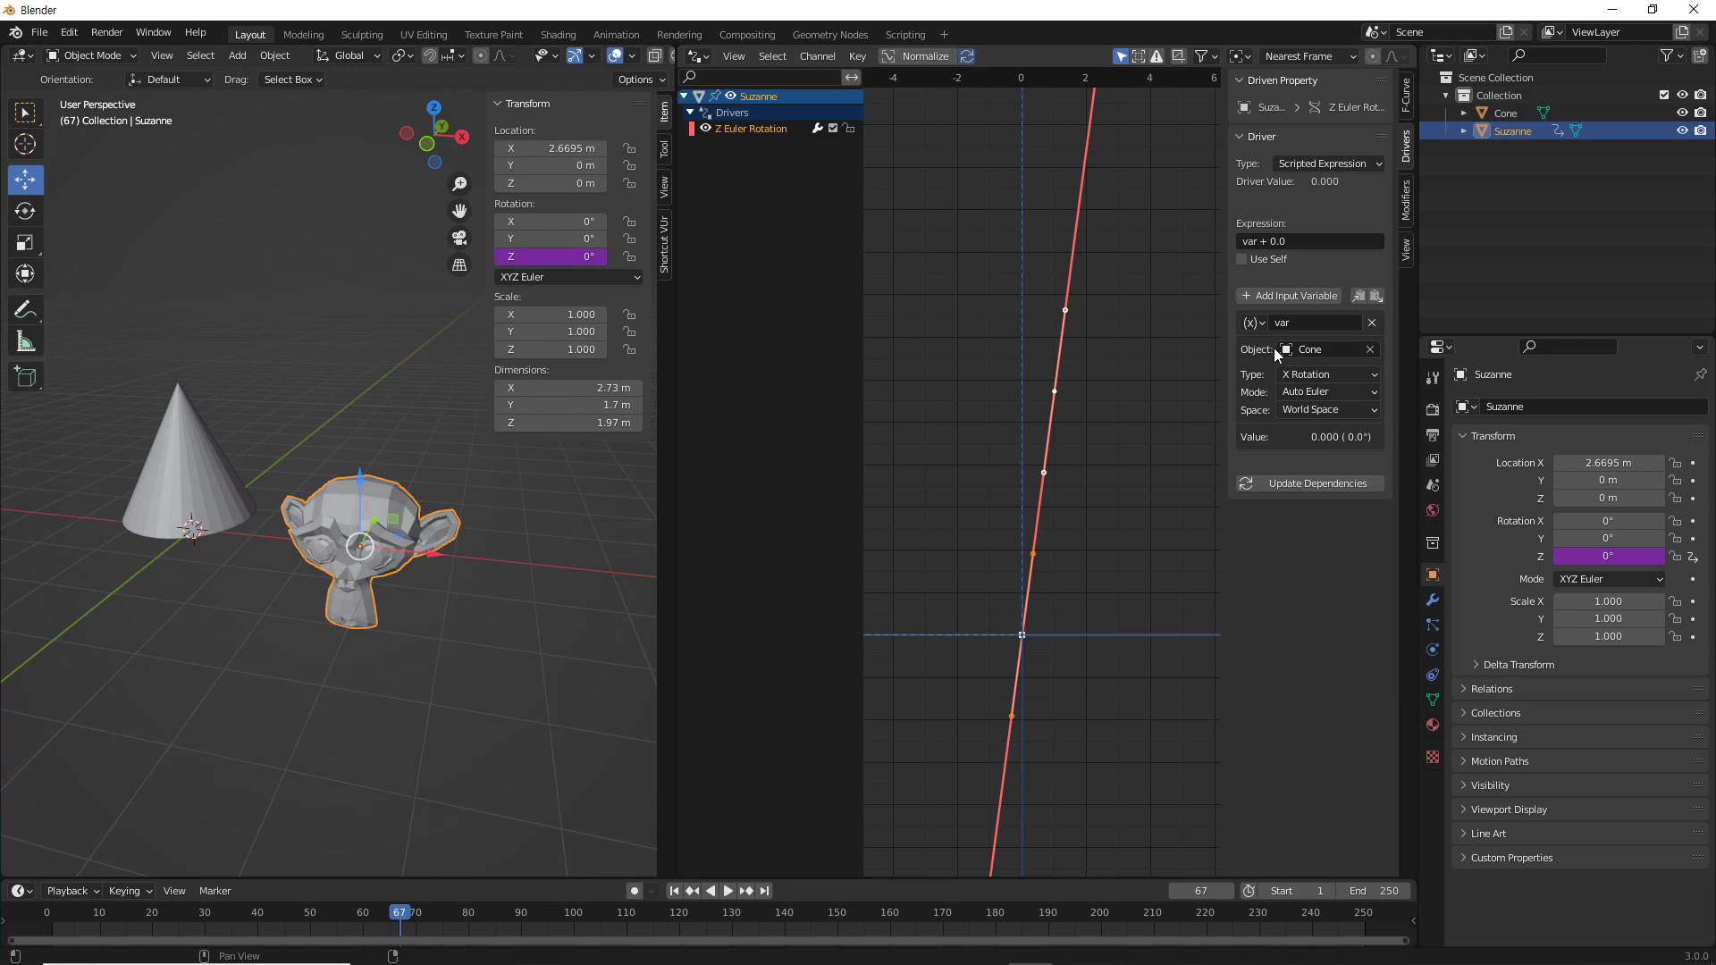
left_click(1353, 373)
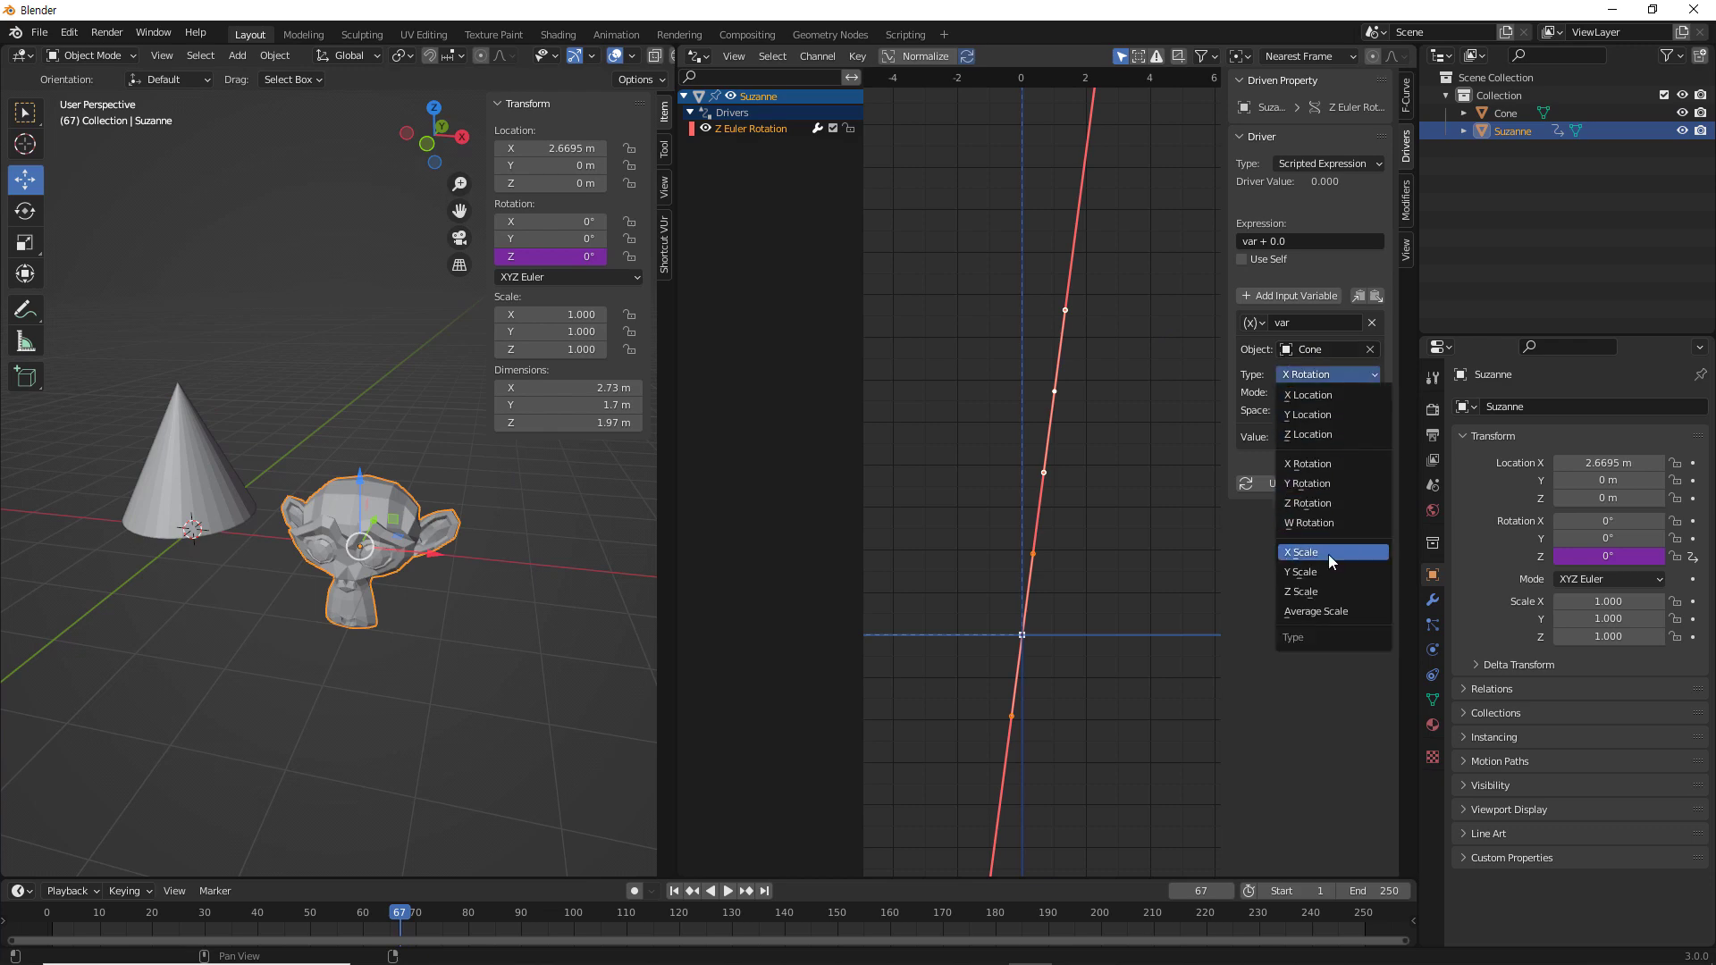
left_click(1349, 611)
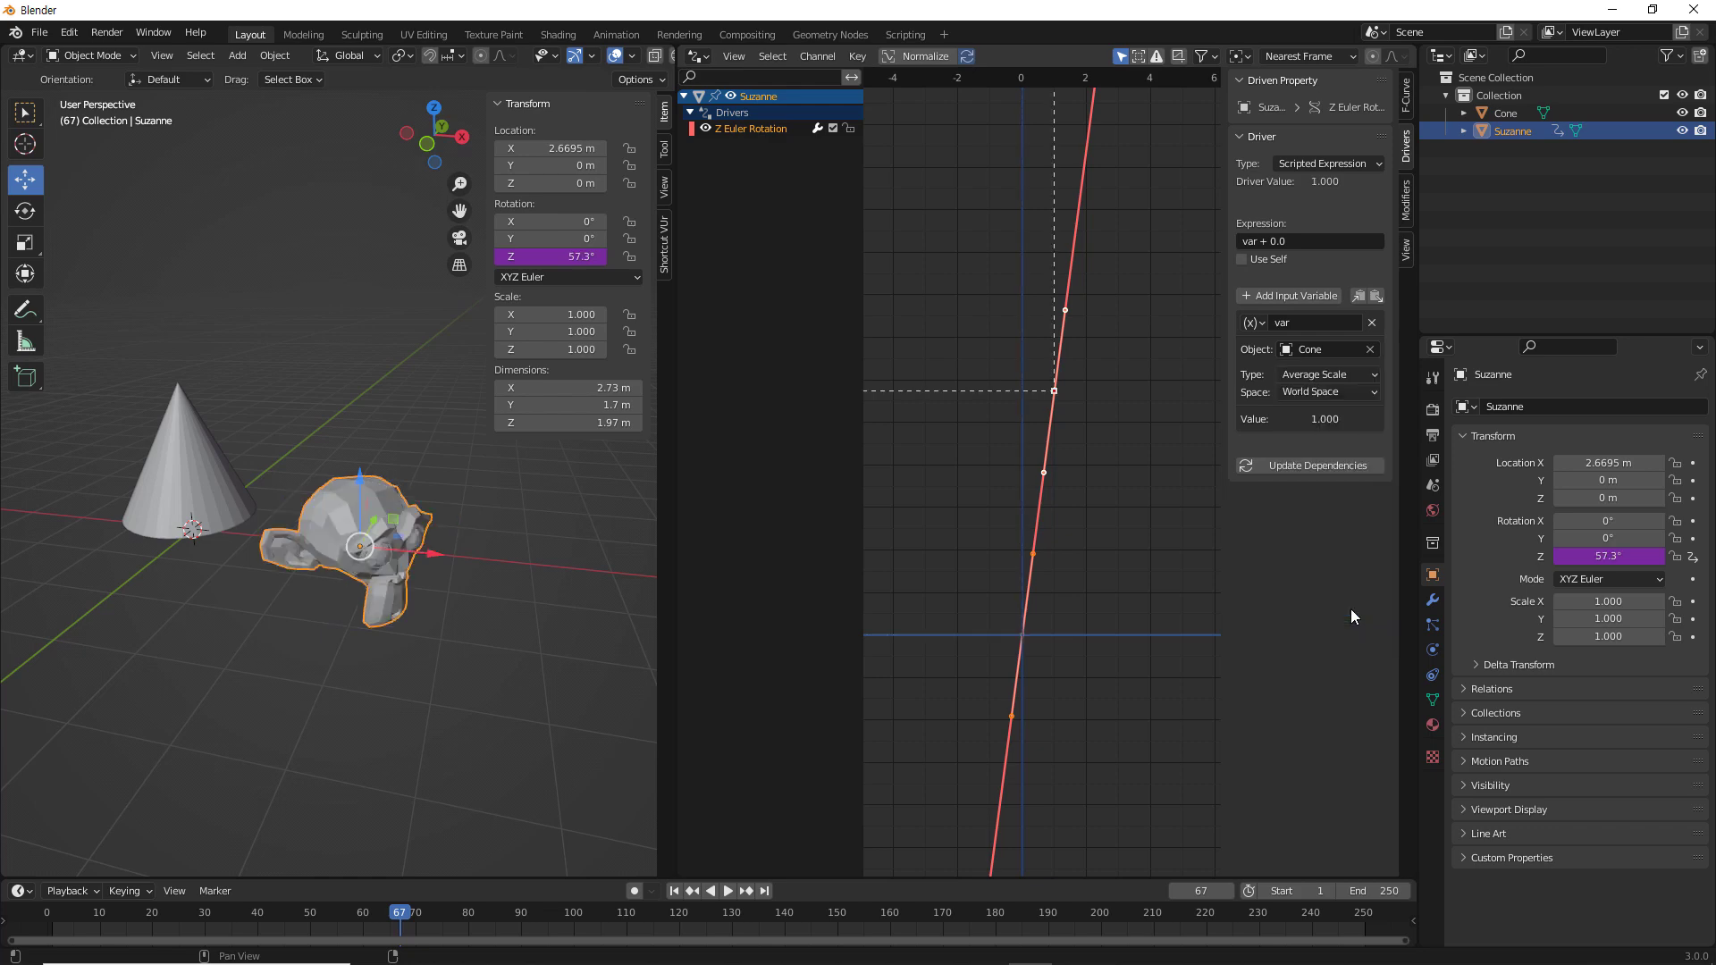
Step: Try scaling the cone uniformly to about 1.88 to test the driver, cancel the scaling and deselect the cone
left_click(196, 481)
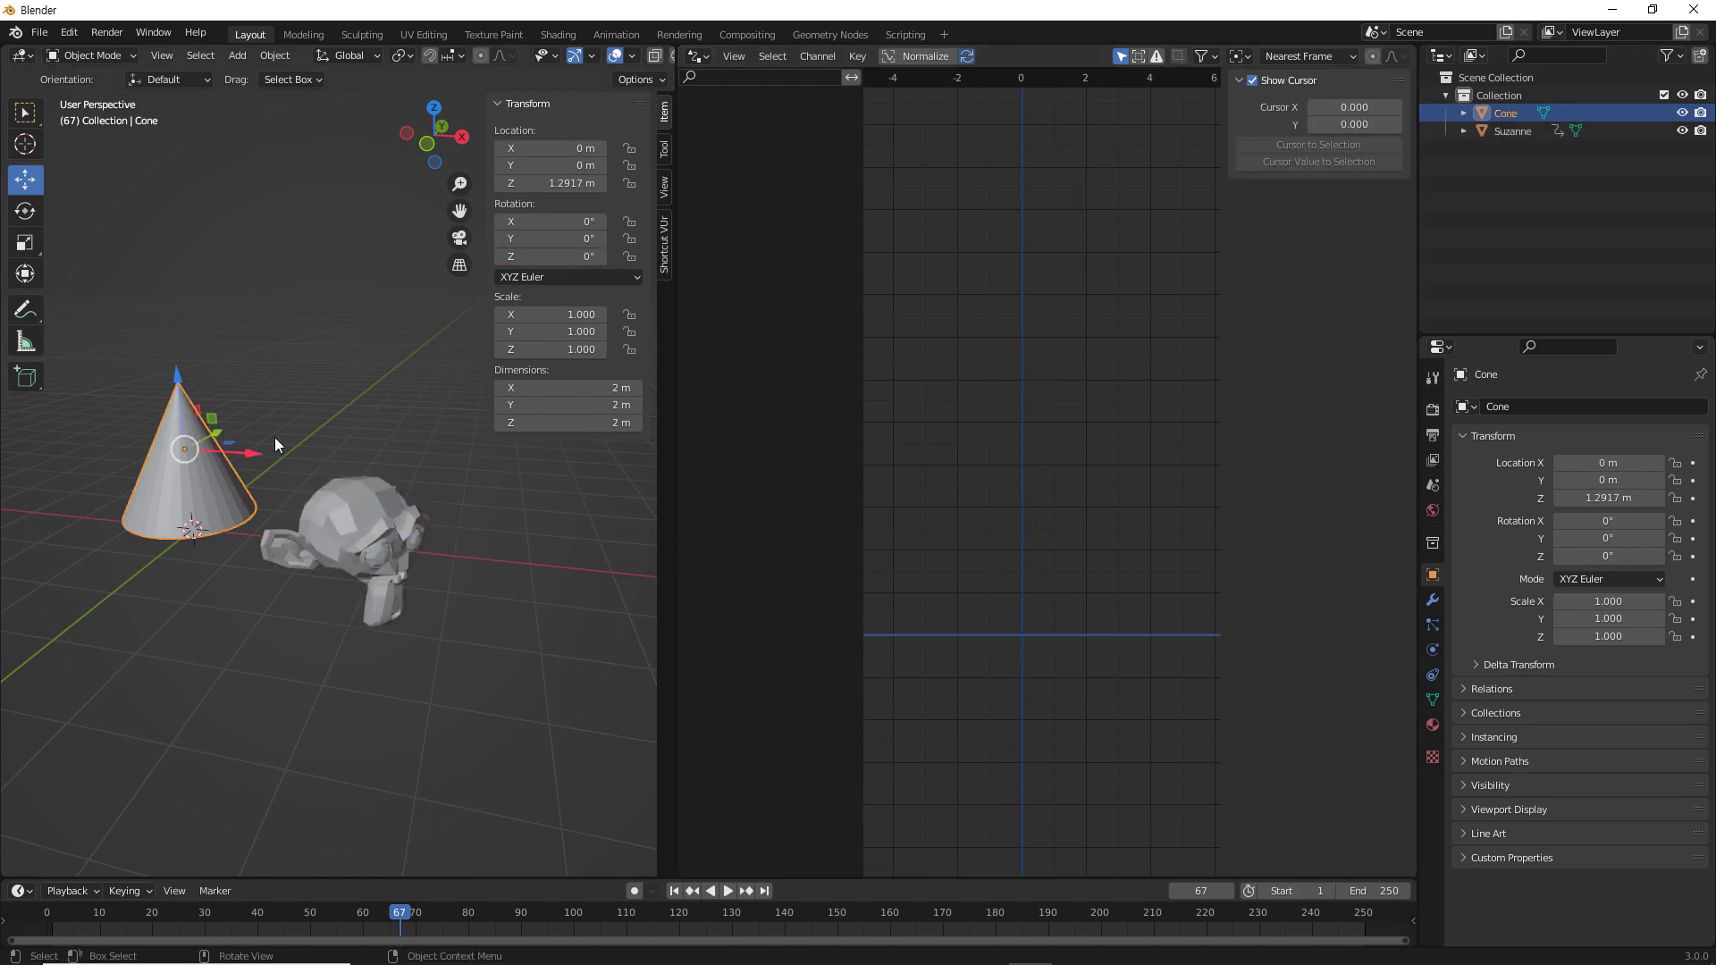
key("s")
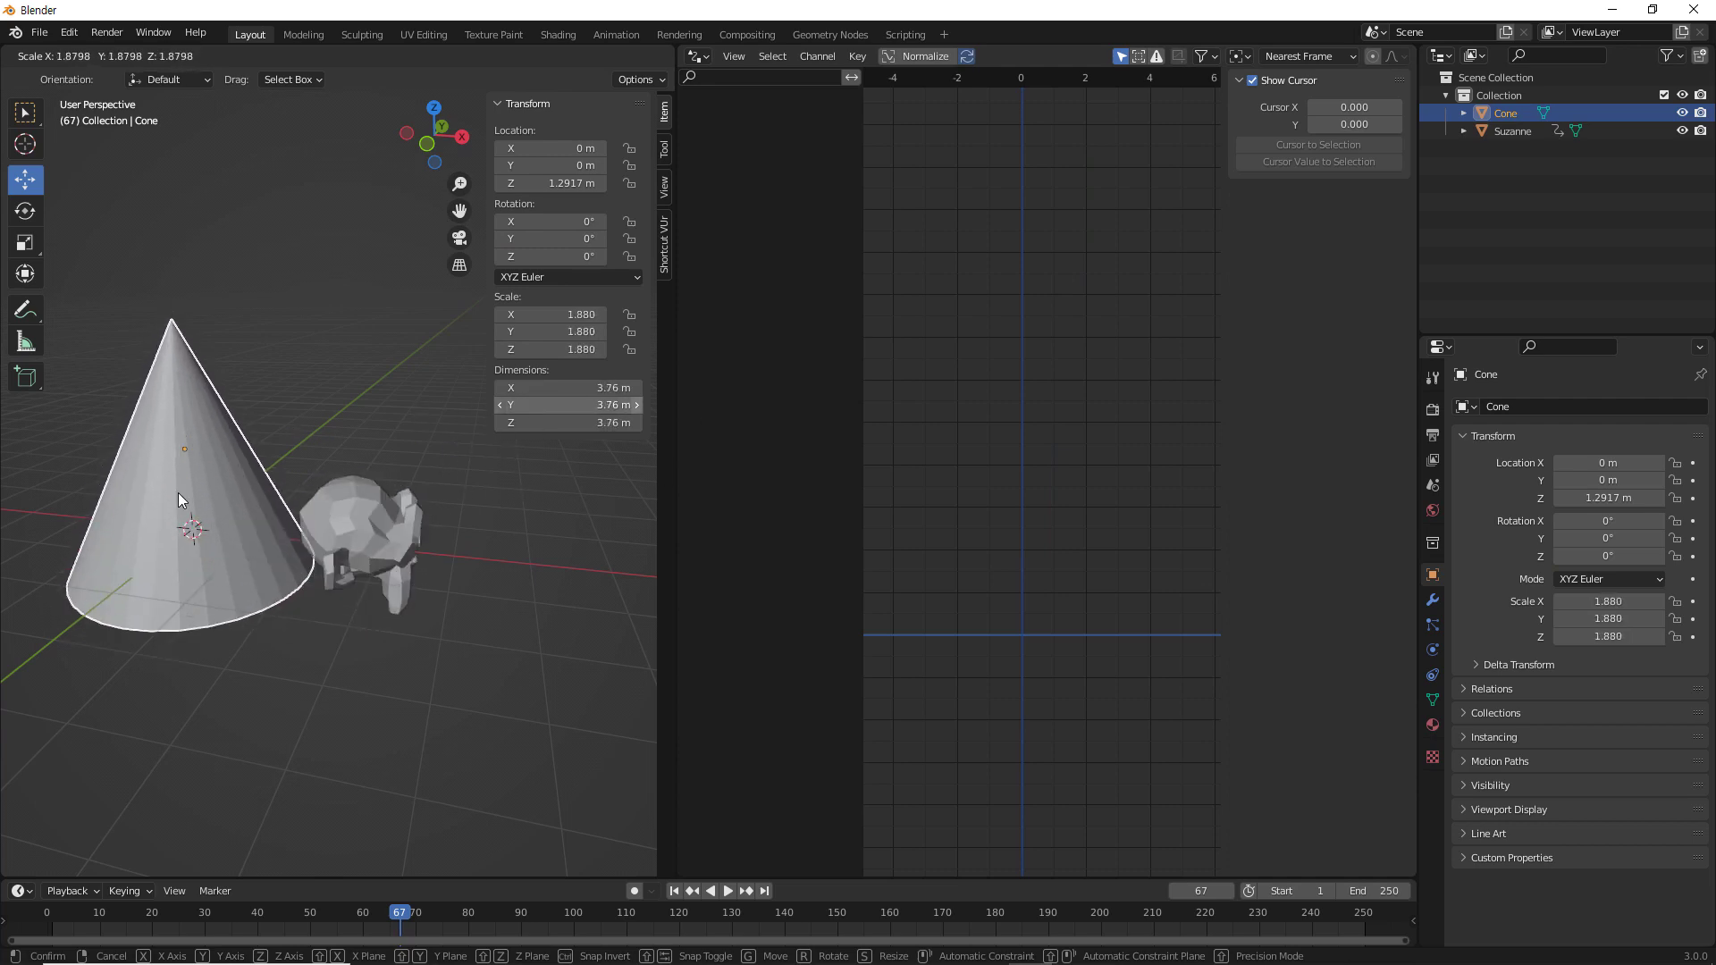
key("Escape")
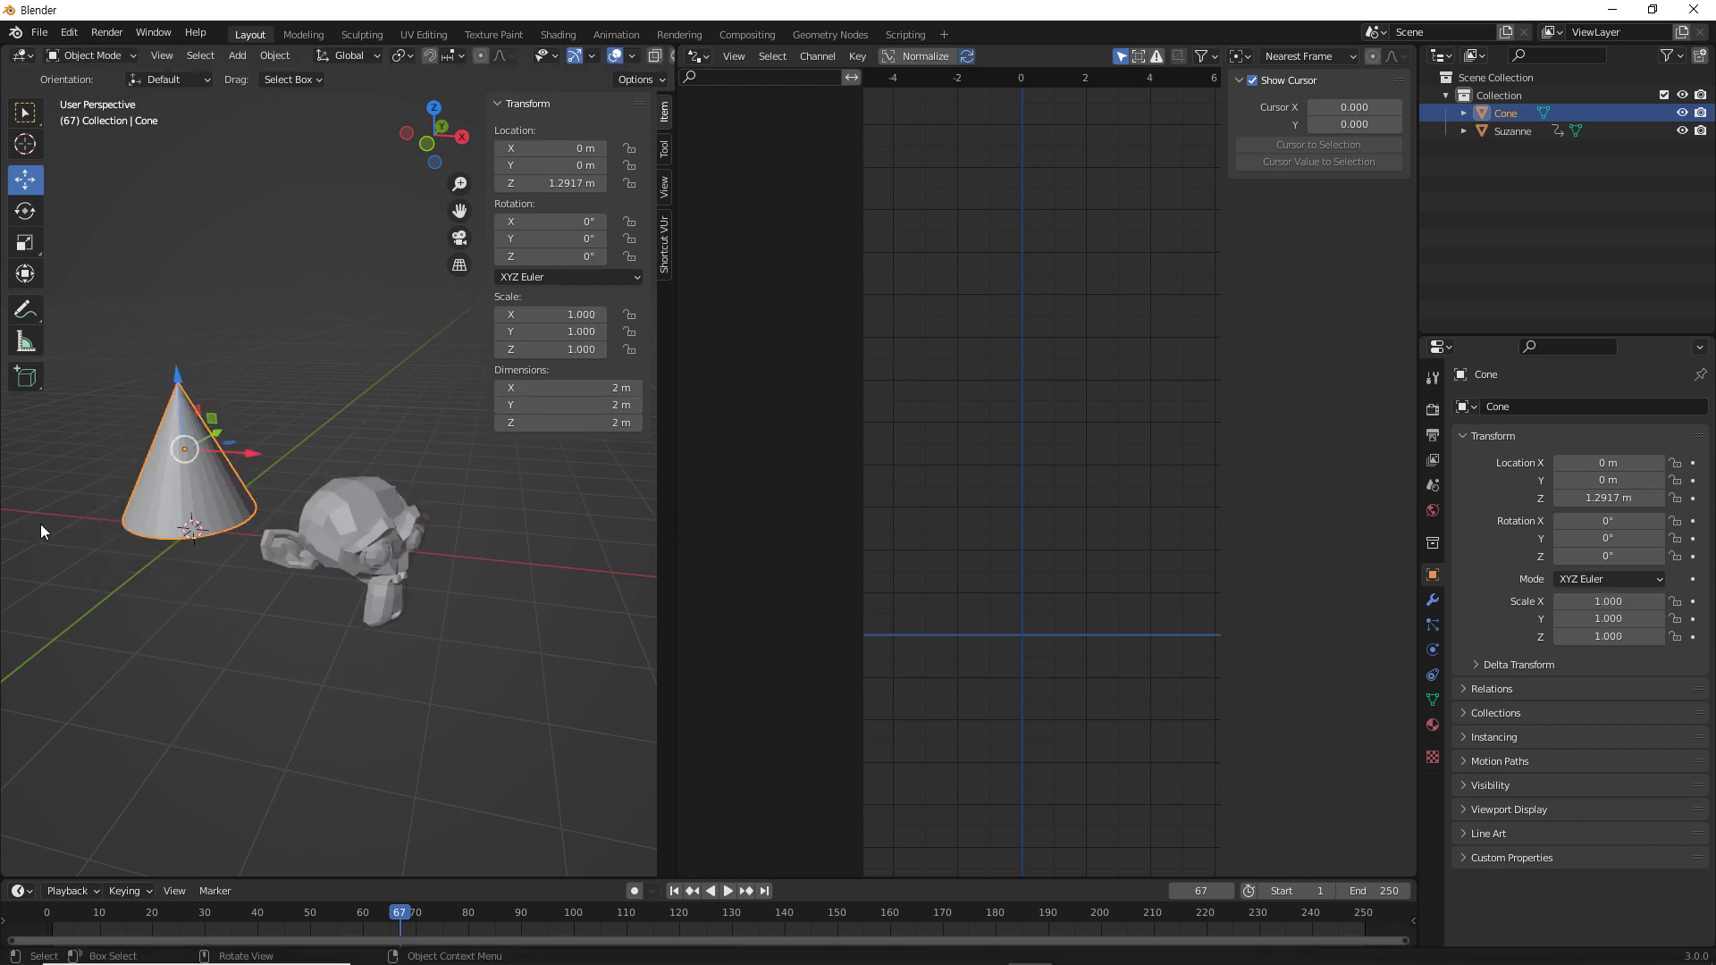
left_click(309, 409)
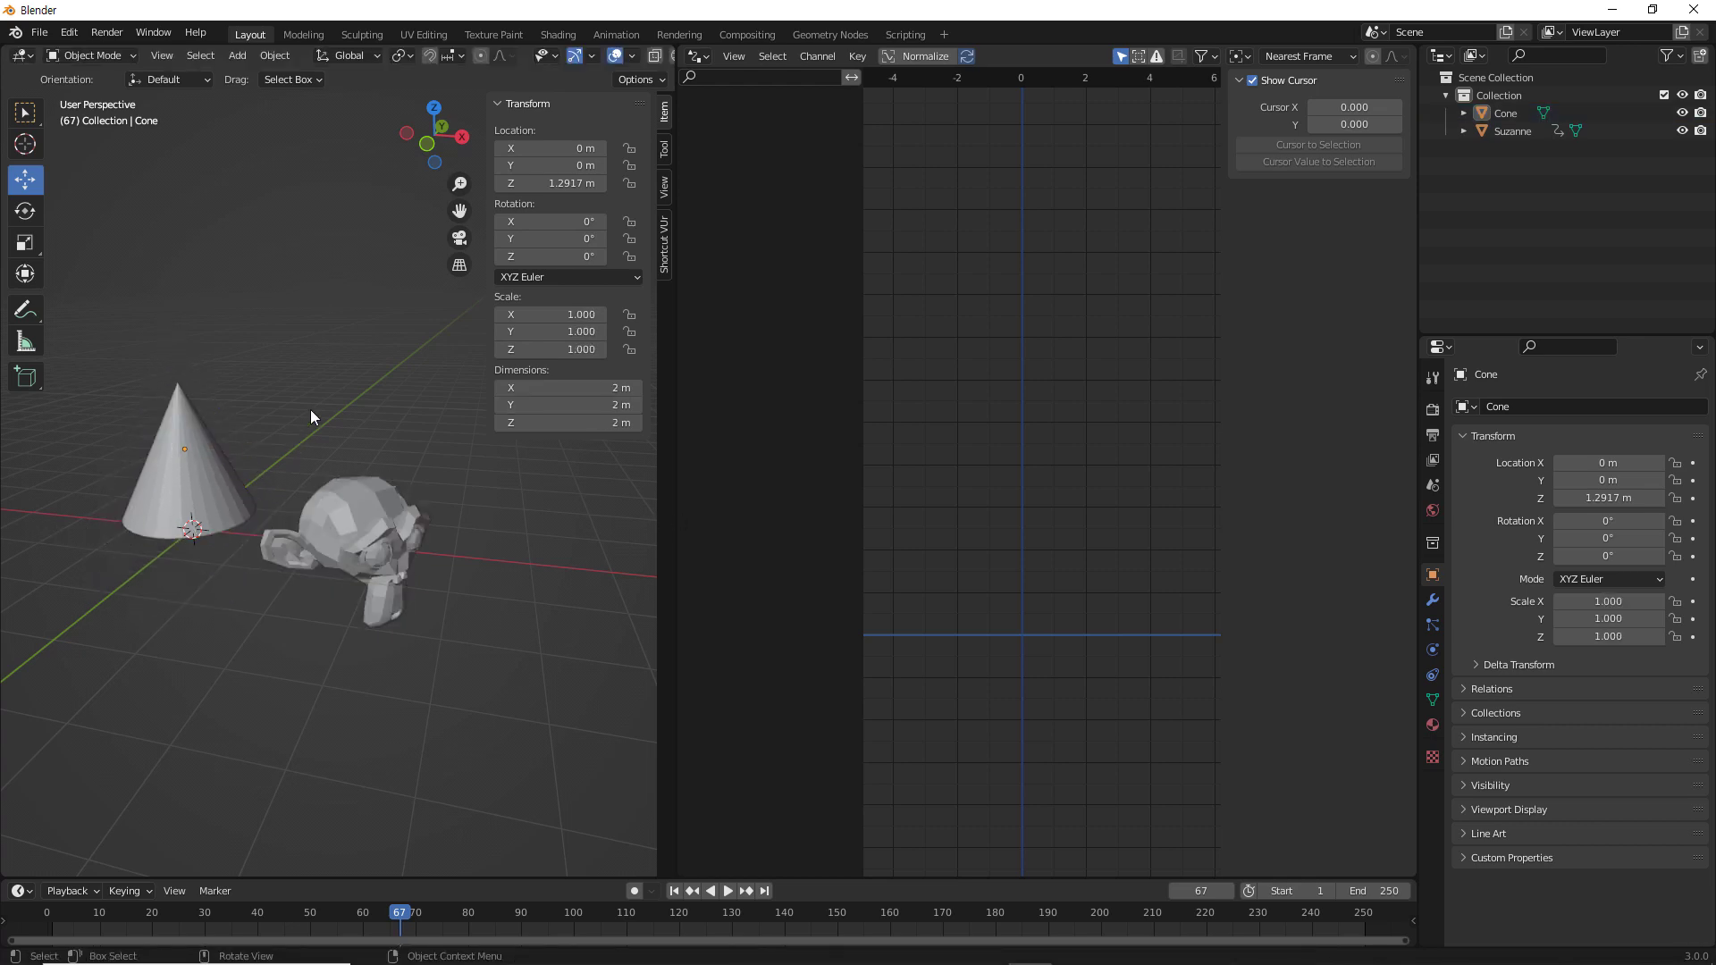
Step: Set the monkey head's driver variable to Z Location with its transform space kept as World Space
left_click(329, 486)
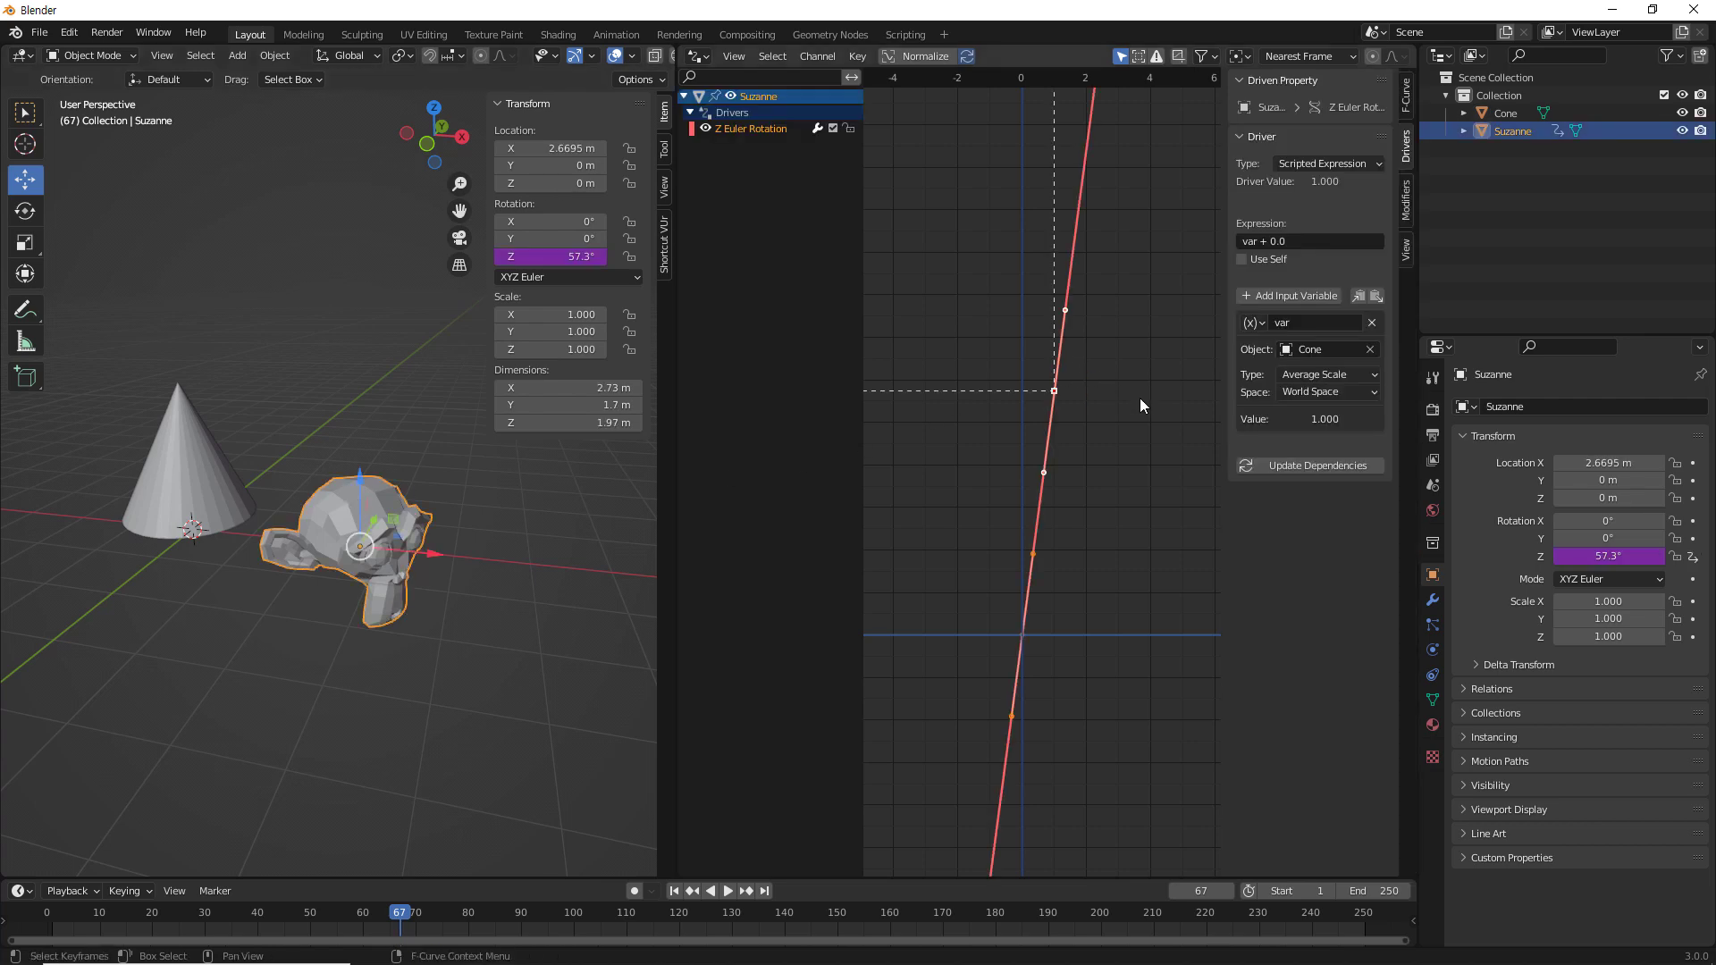
left_click(1359, 392)
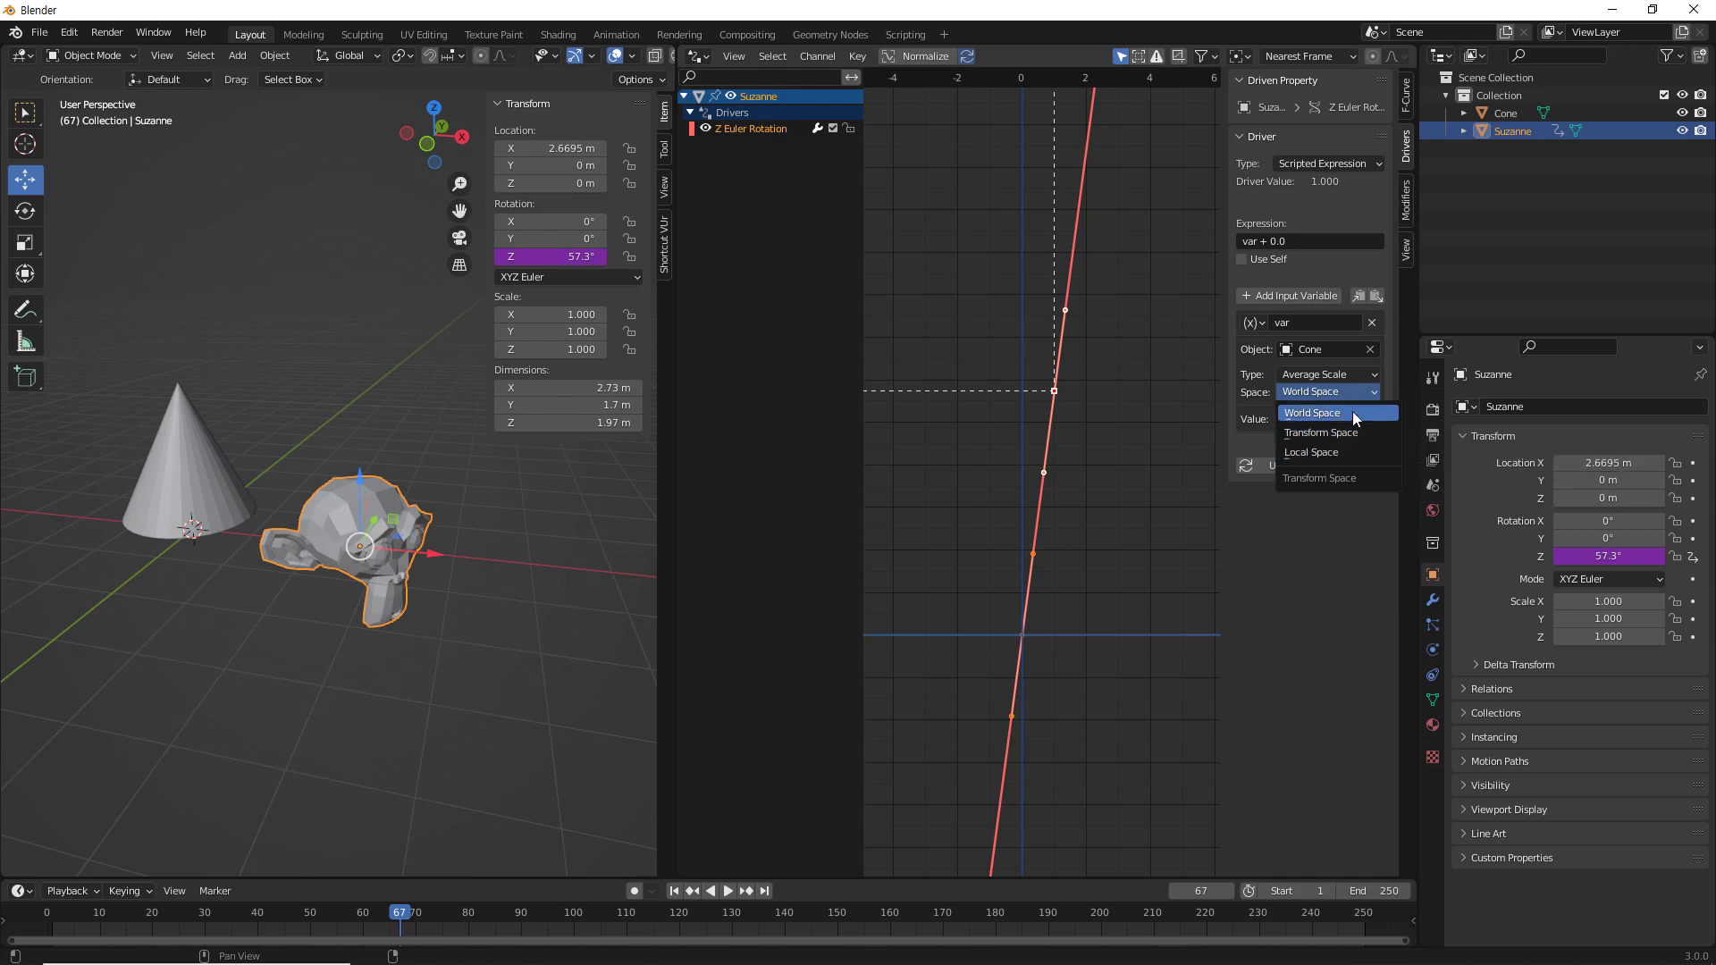
left_click(1353, 412)
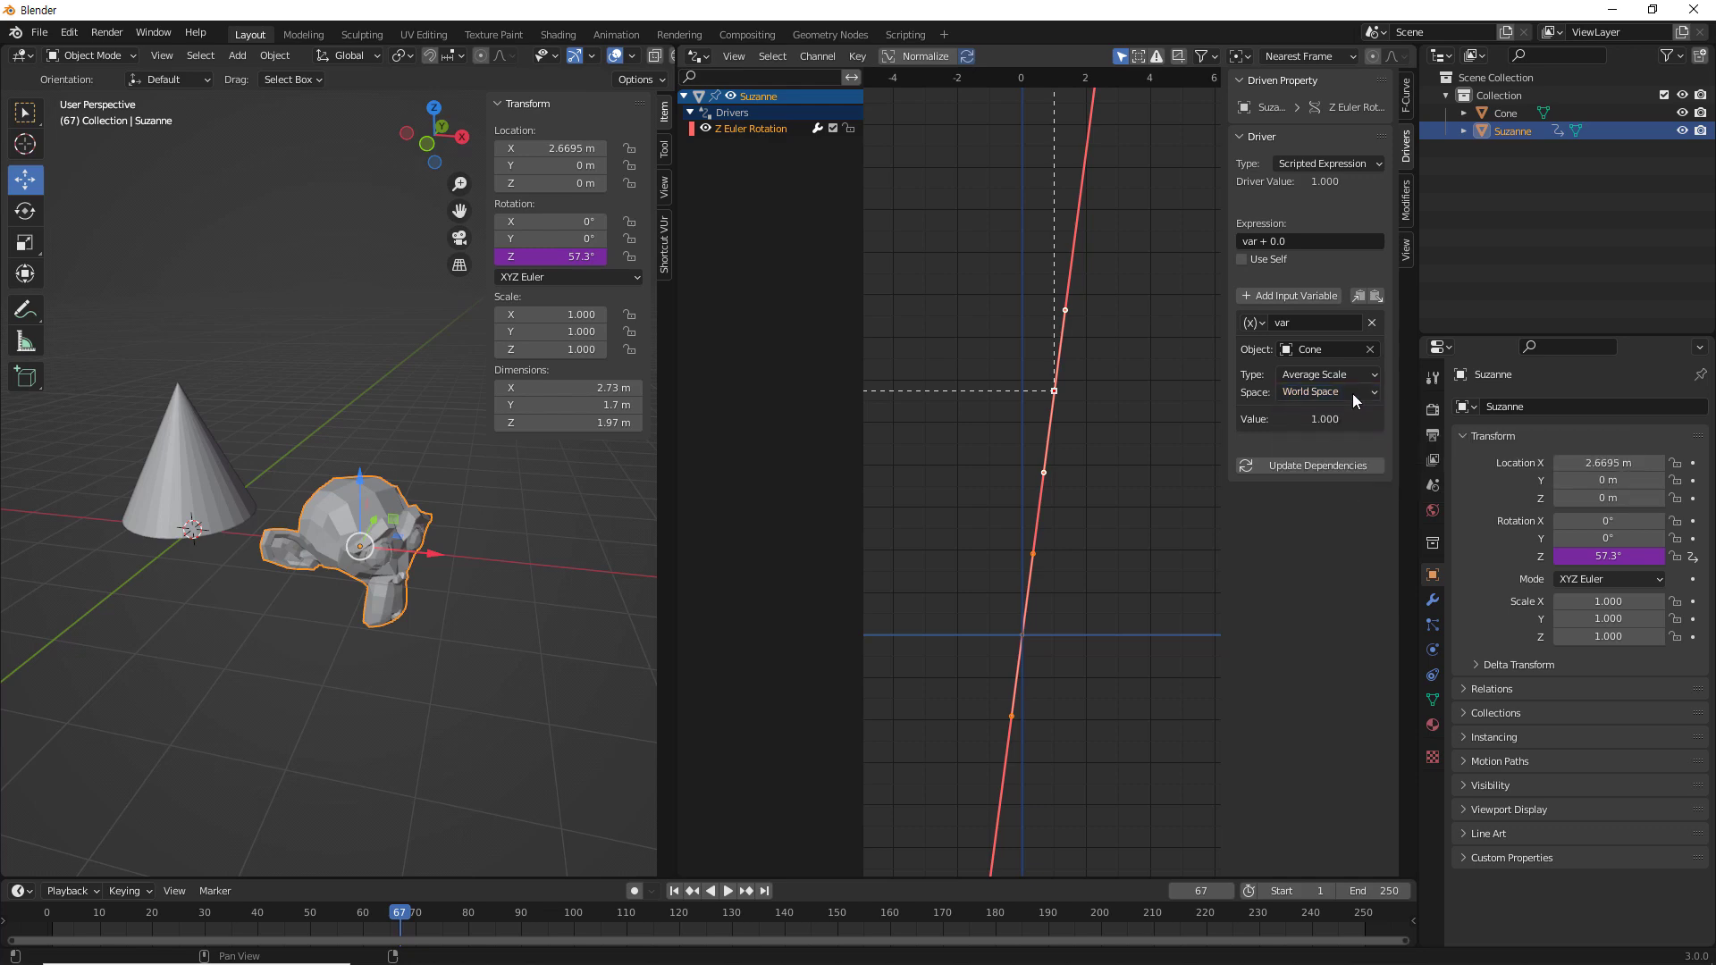
left_click(1364, 376)
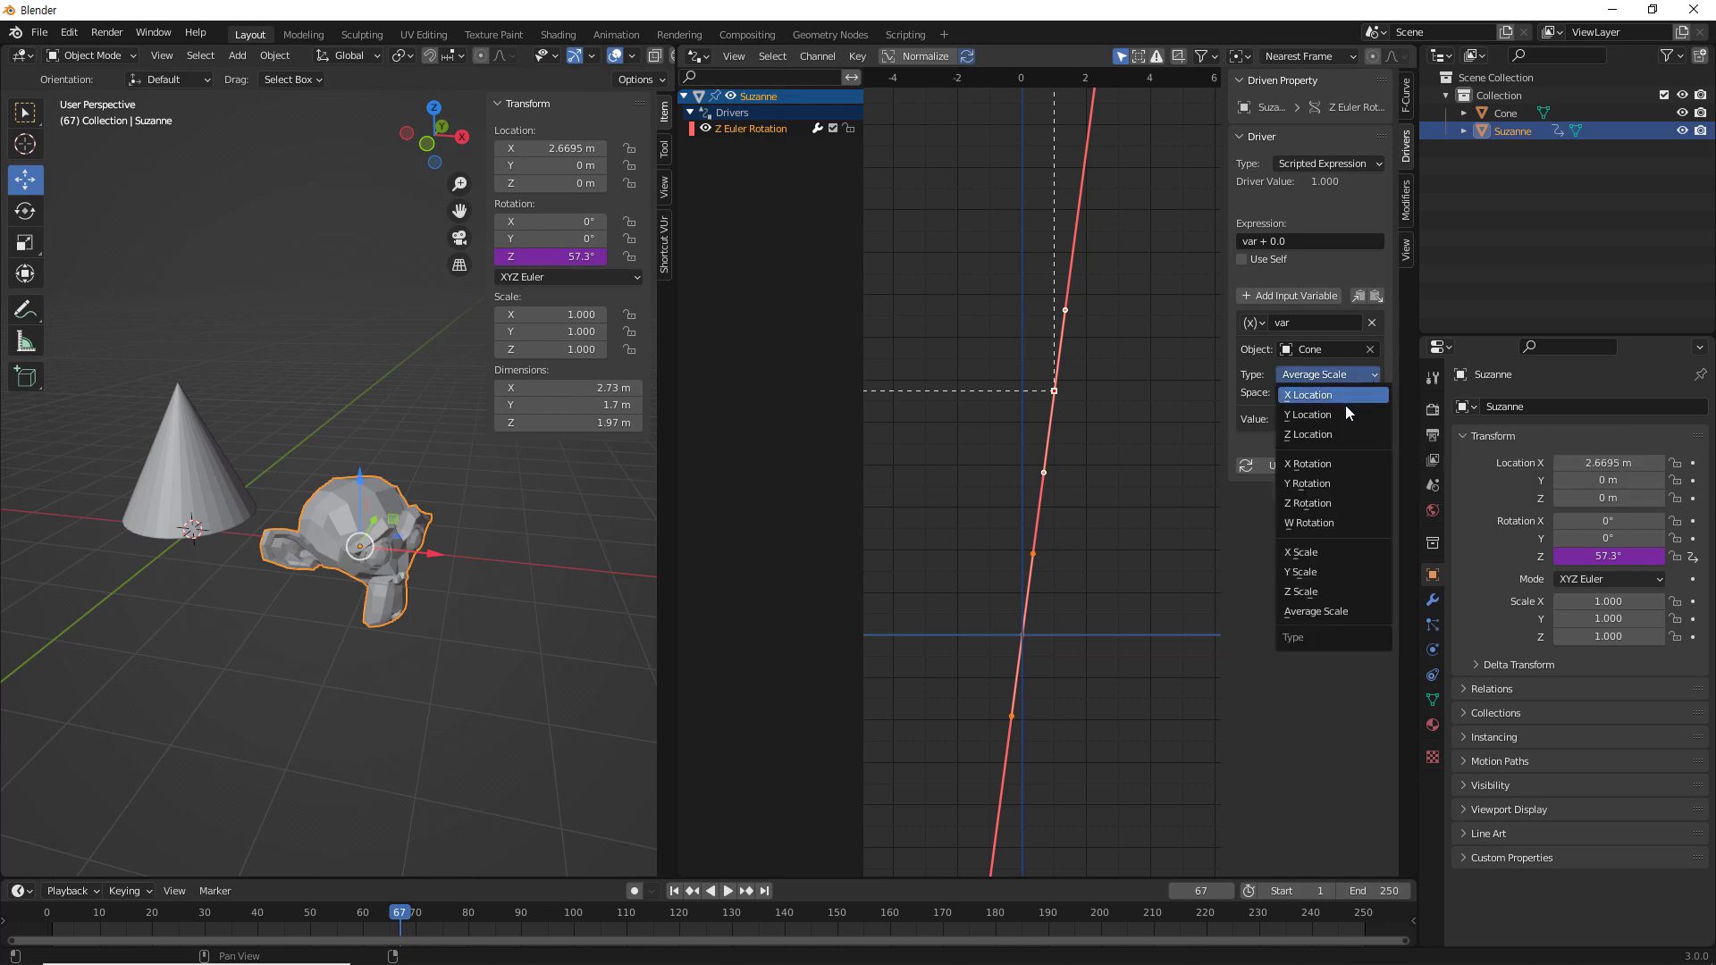
left_click(1343, 433)
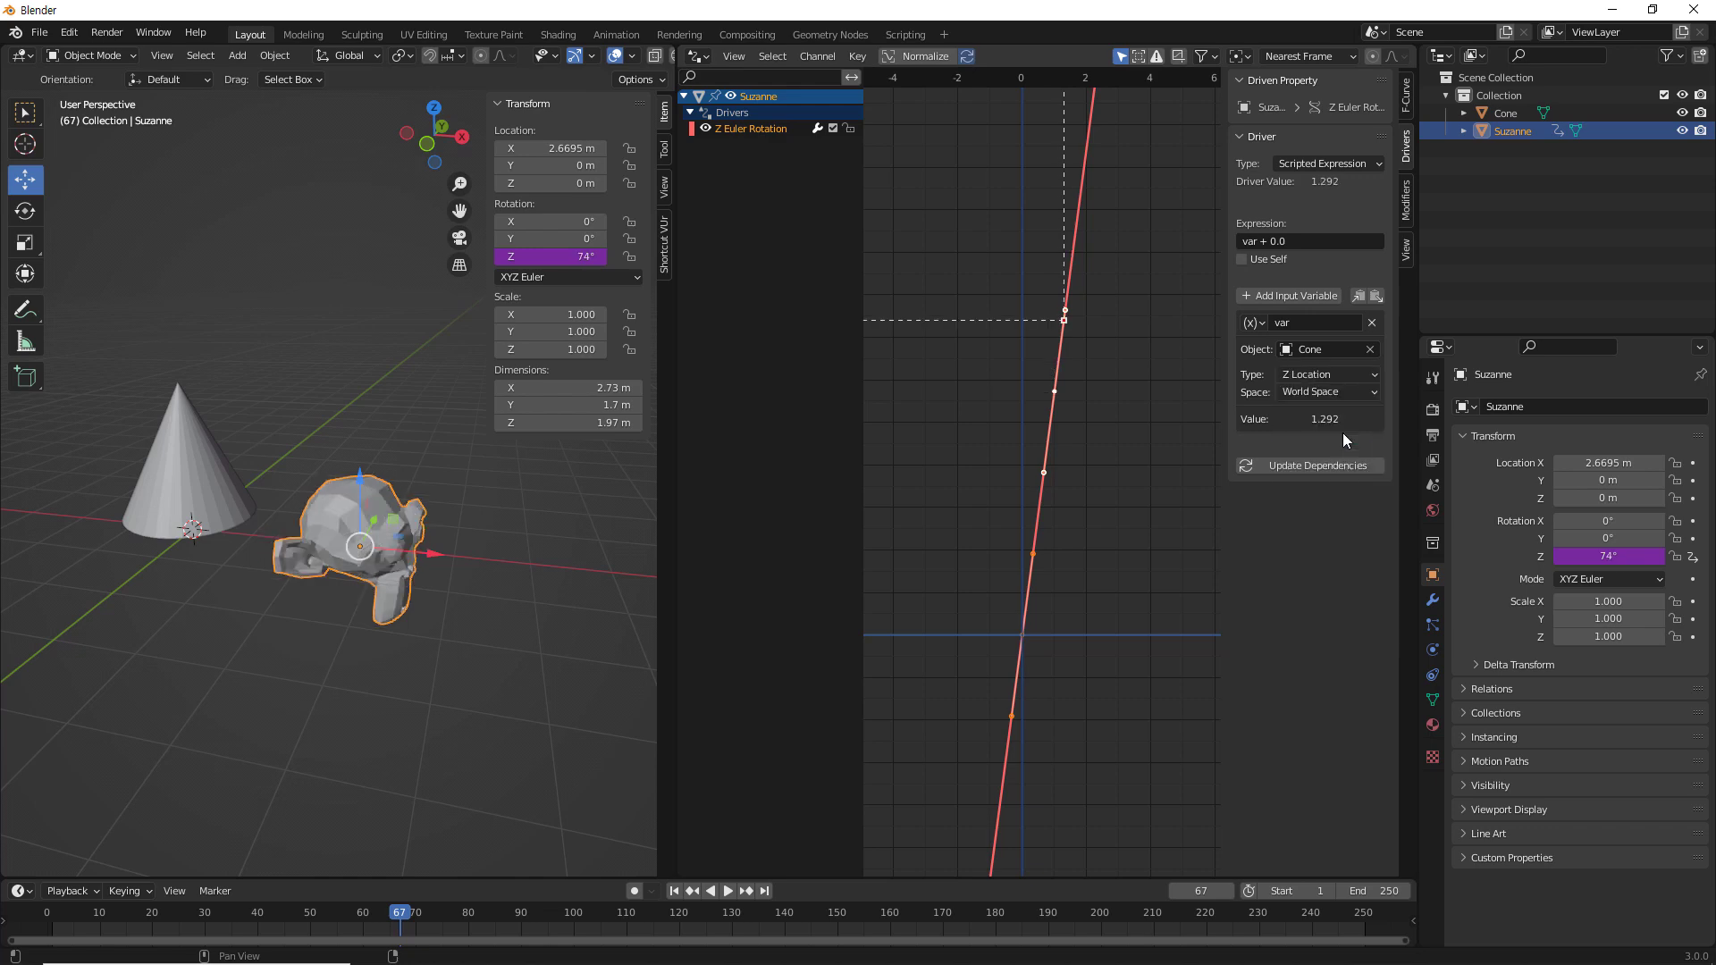
Step: Try raising the cone along Z to about 1.555 m and inspect the monkey head's driver
left_click(182, 490)
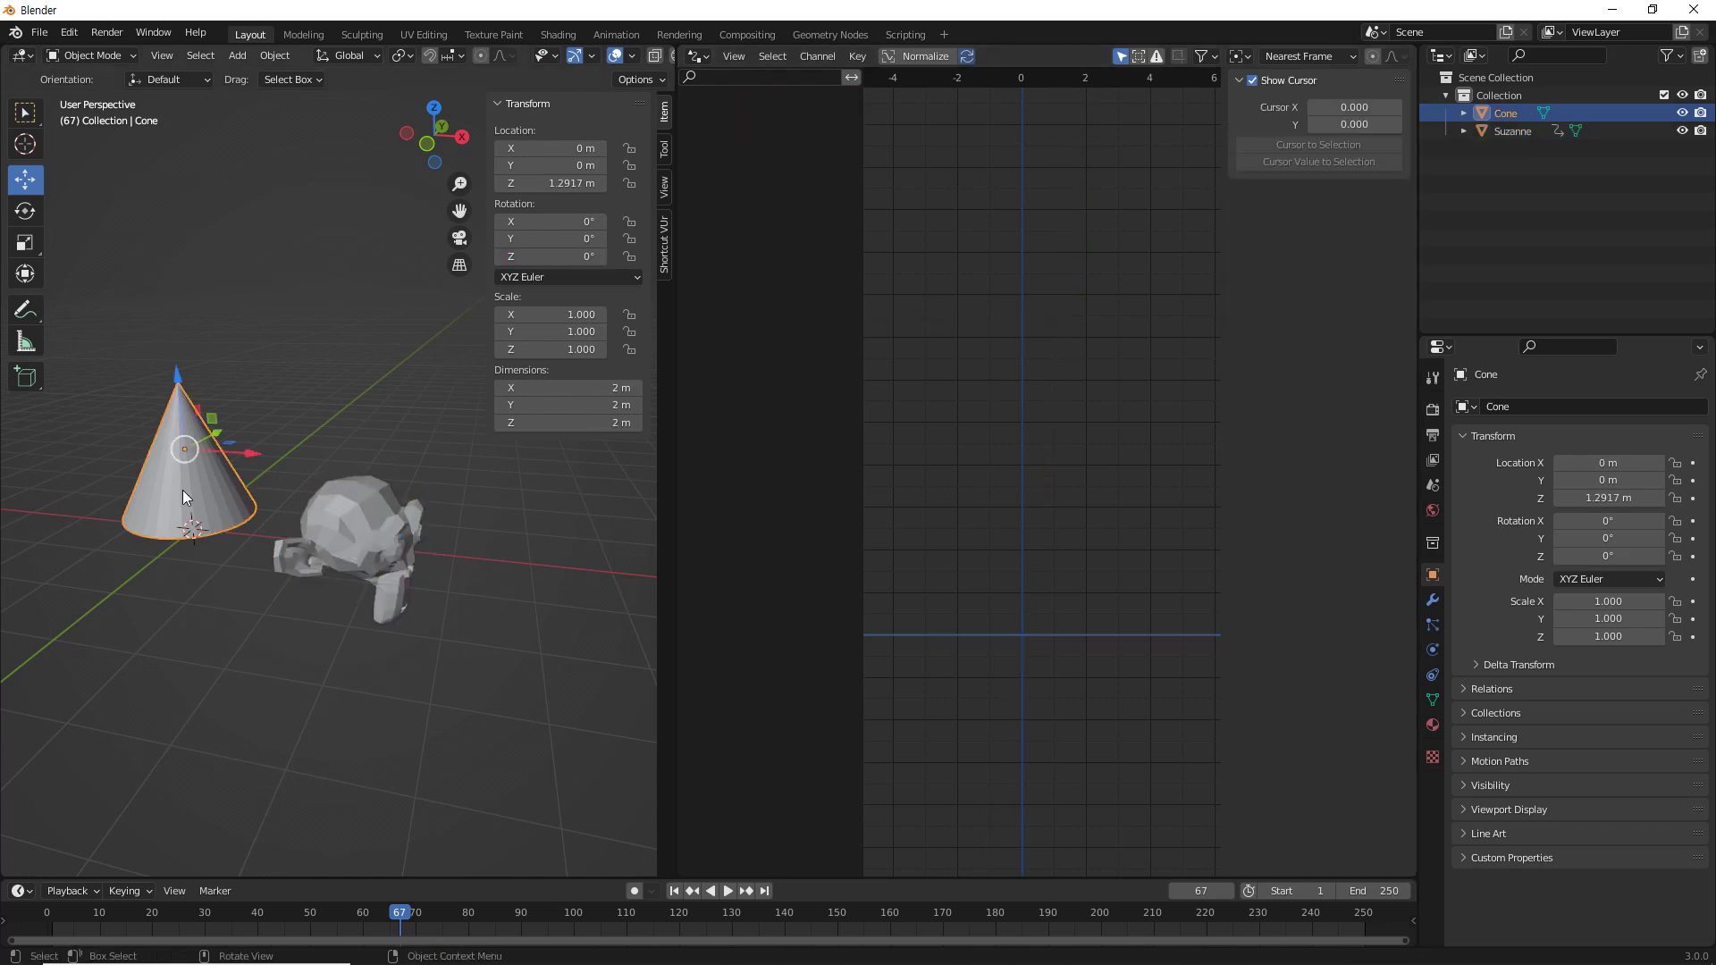
mouse_move(180, 377)
left_mouse_down()
mouse_move(188, 278)
mouse_move(189, 356)
left_mouse_up()
left_click(358, 517)
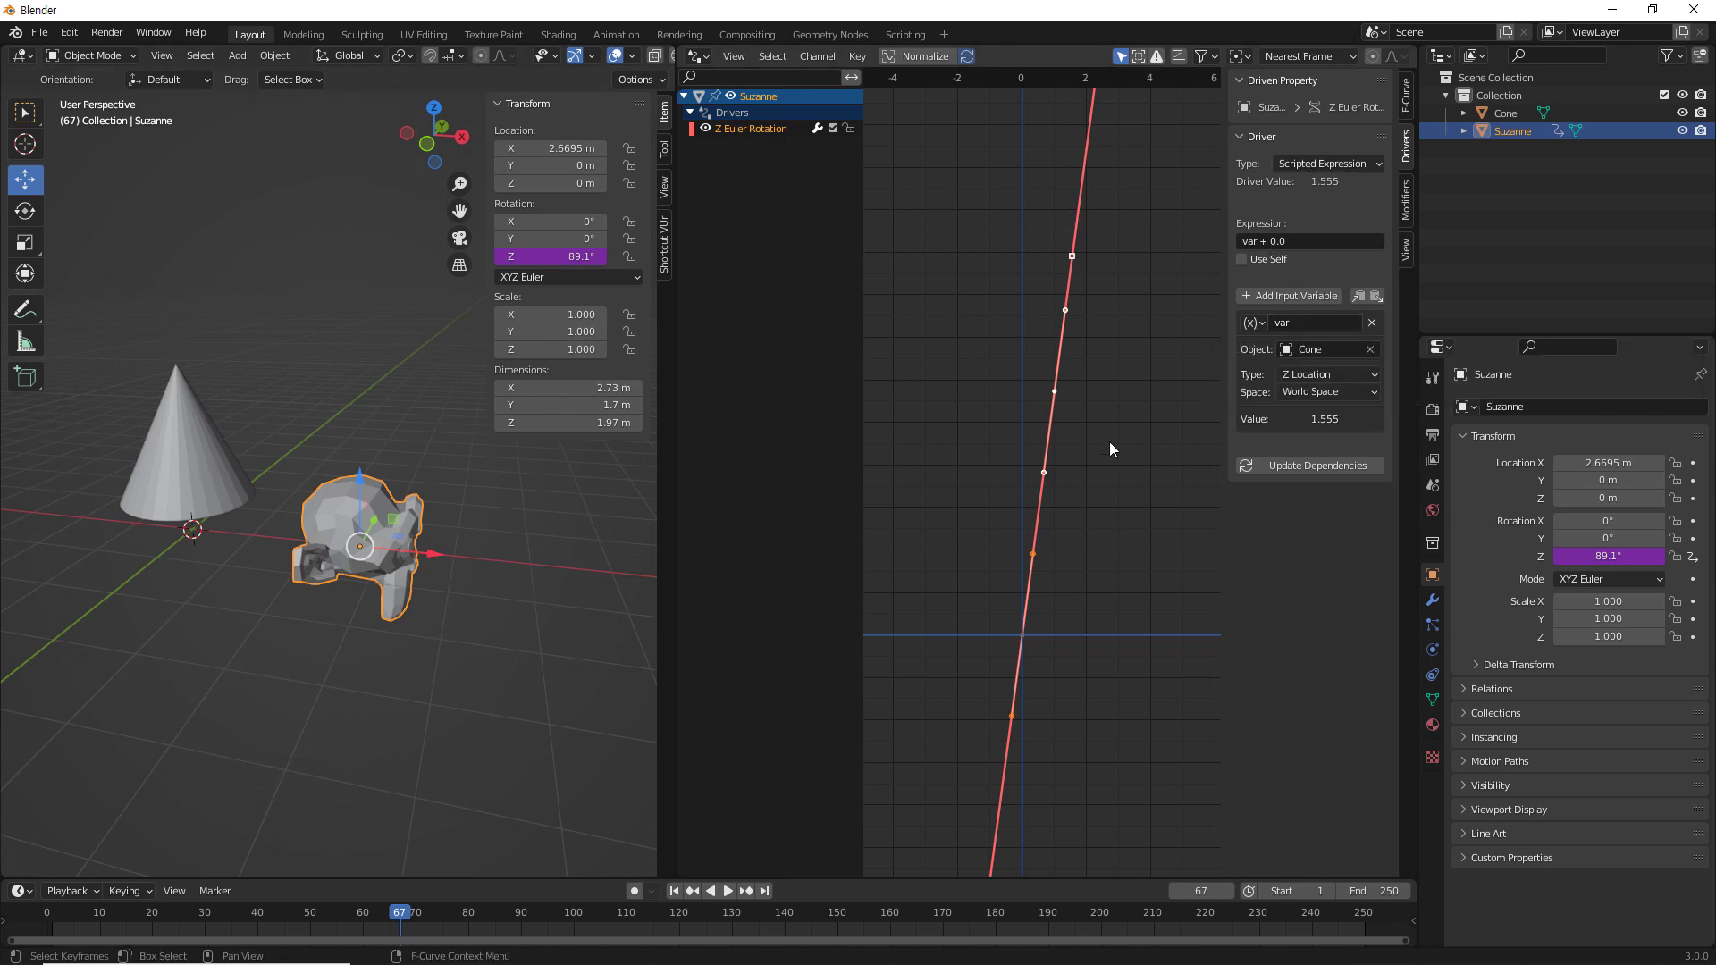
Step: Set the cone's Z location to 0 m
left_click(173, 461)
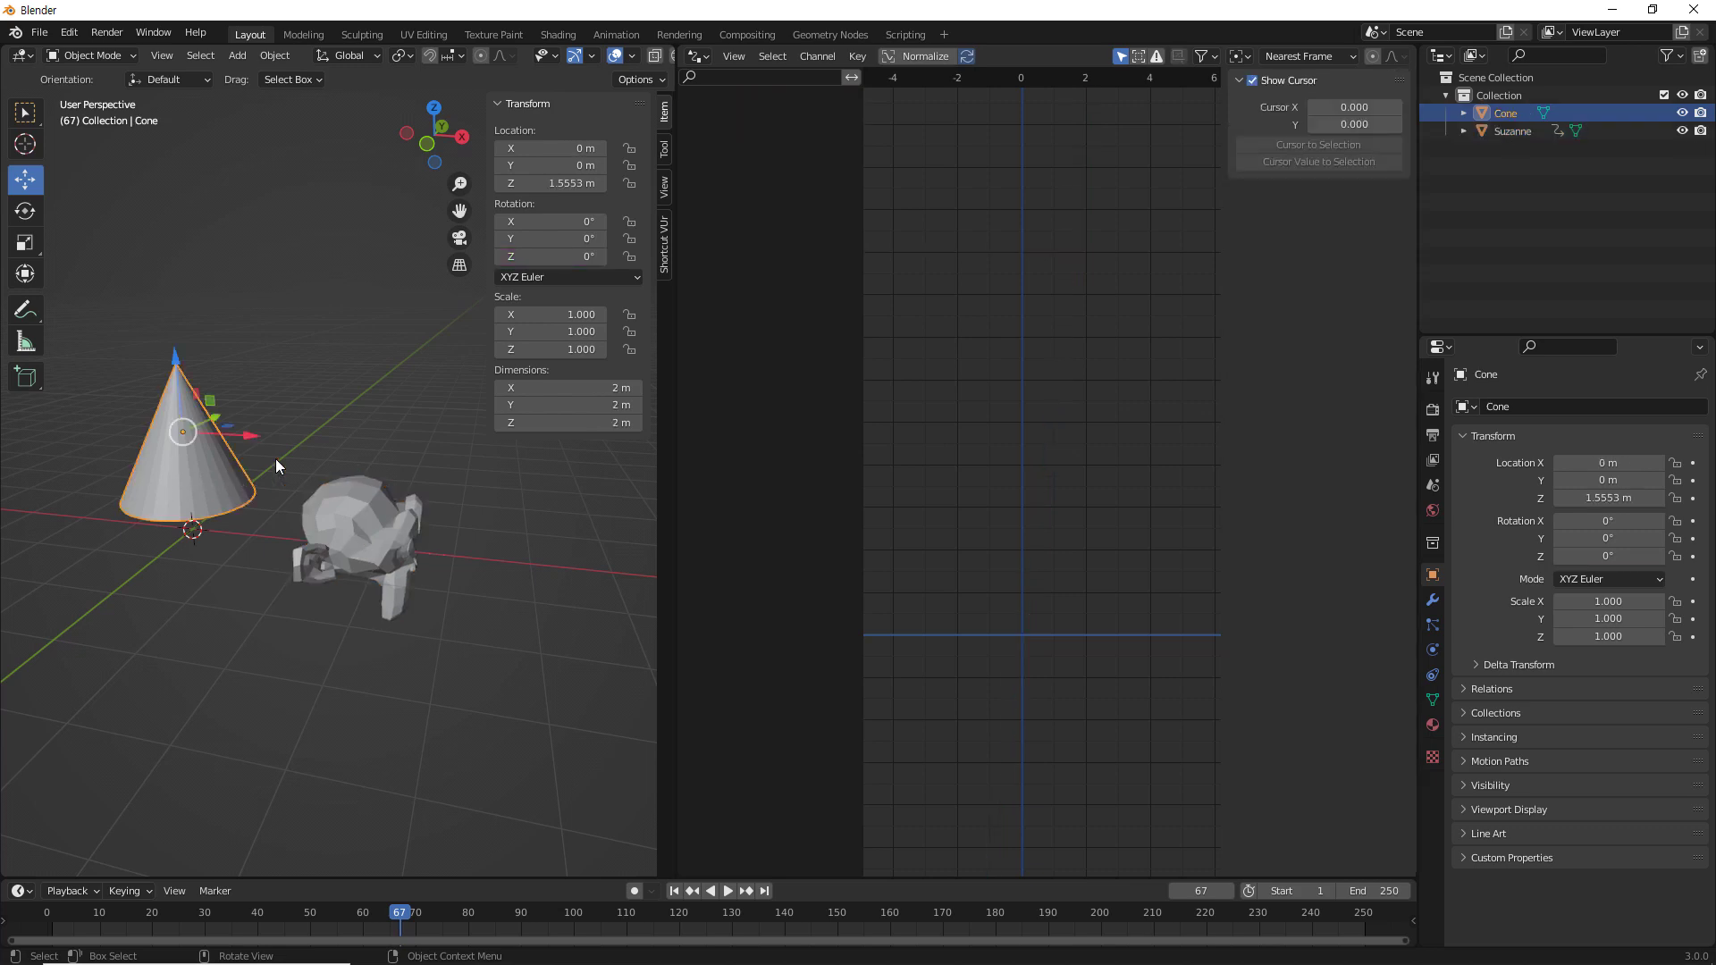
left_click(549, 183)
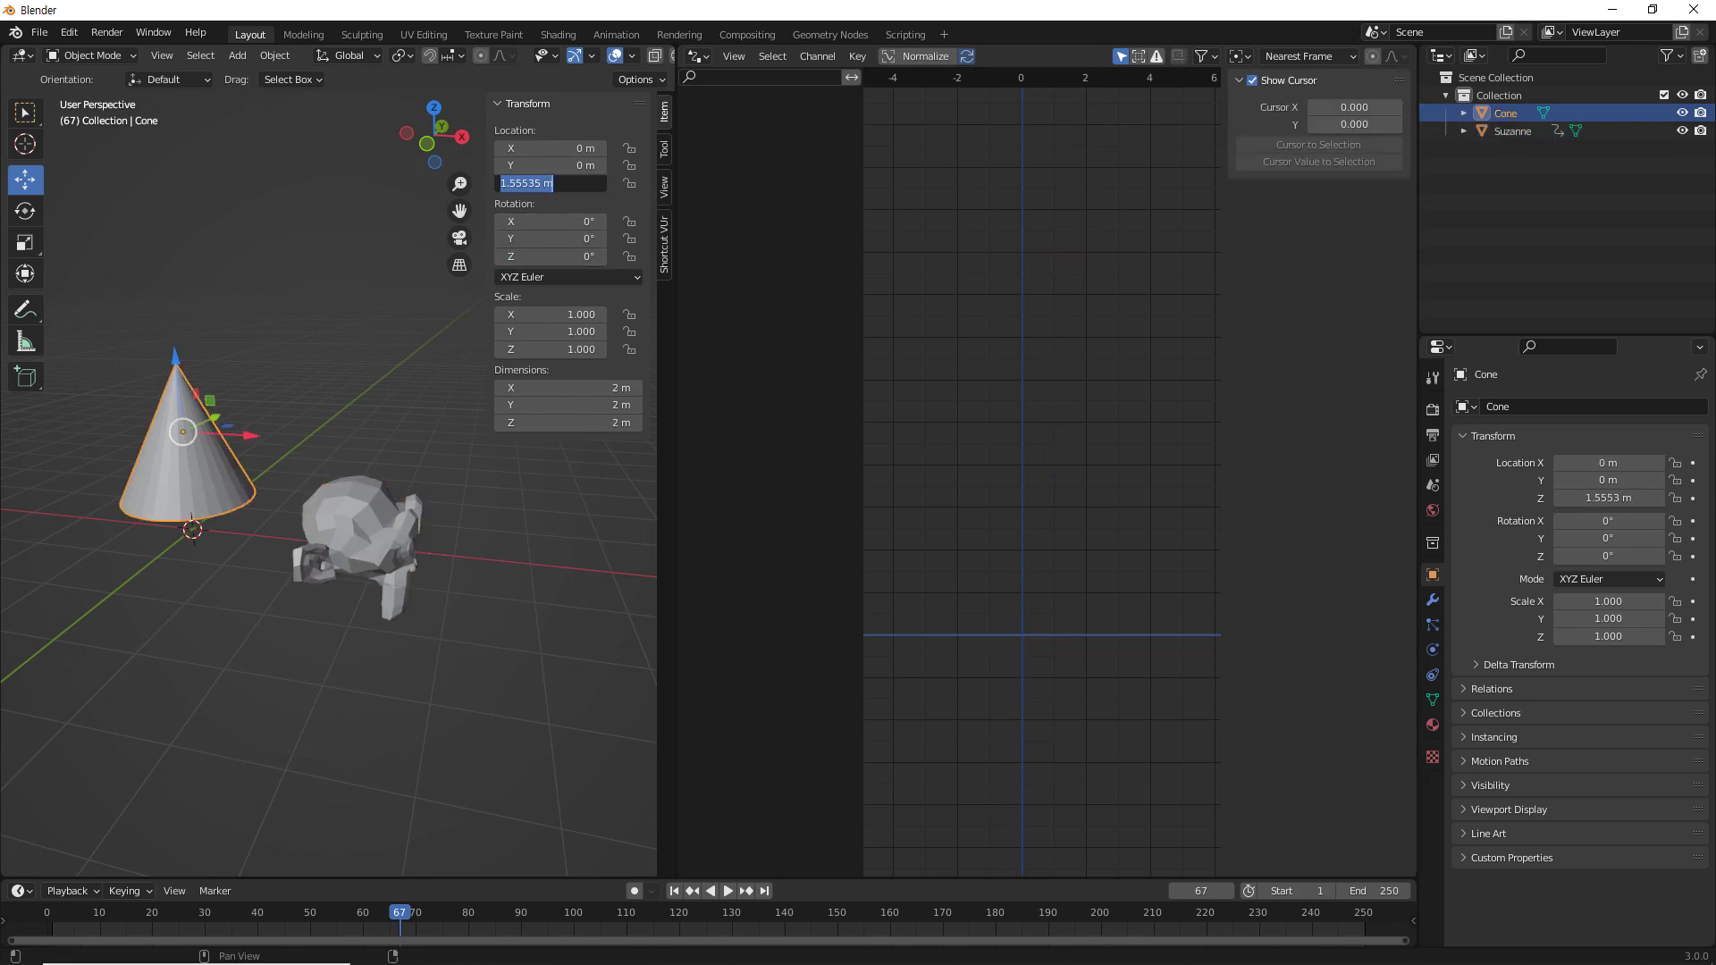
type("0")
key("Return")
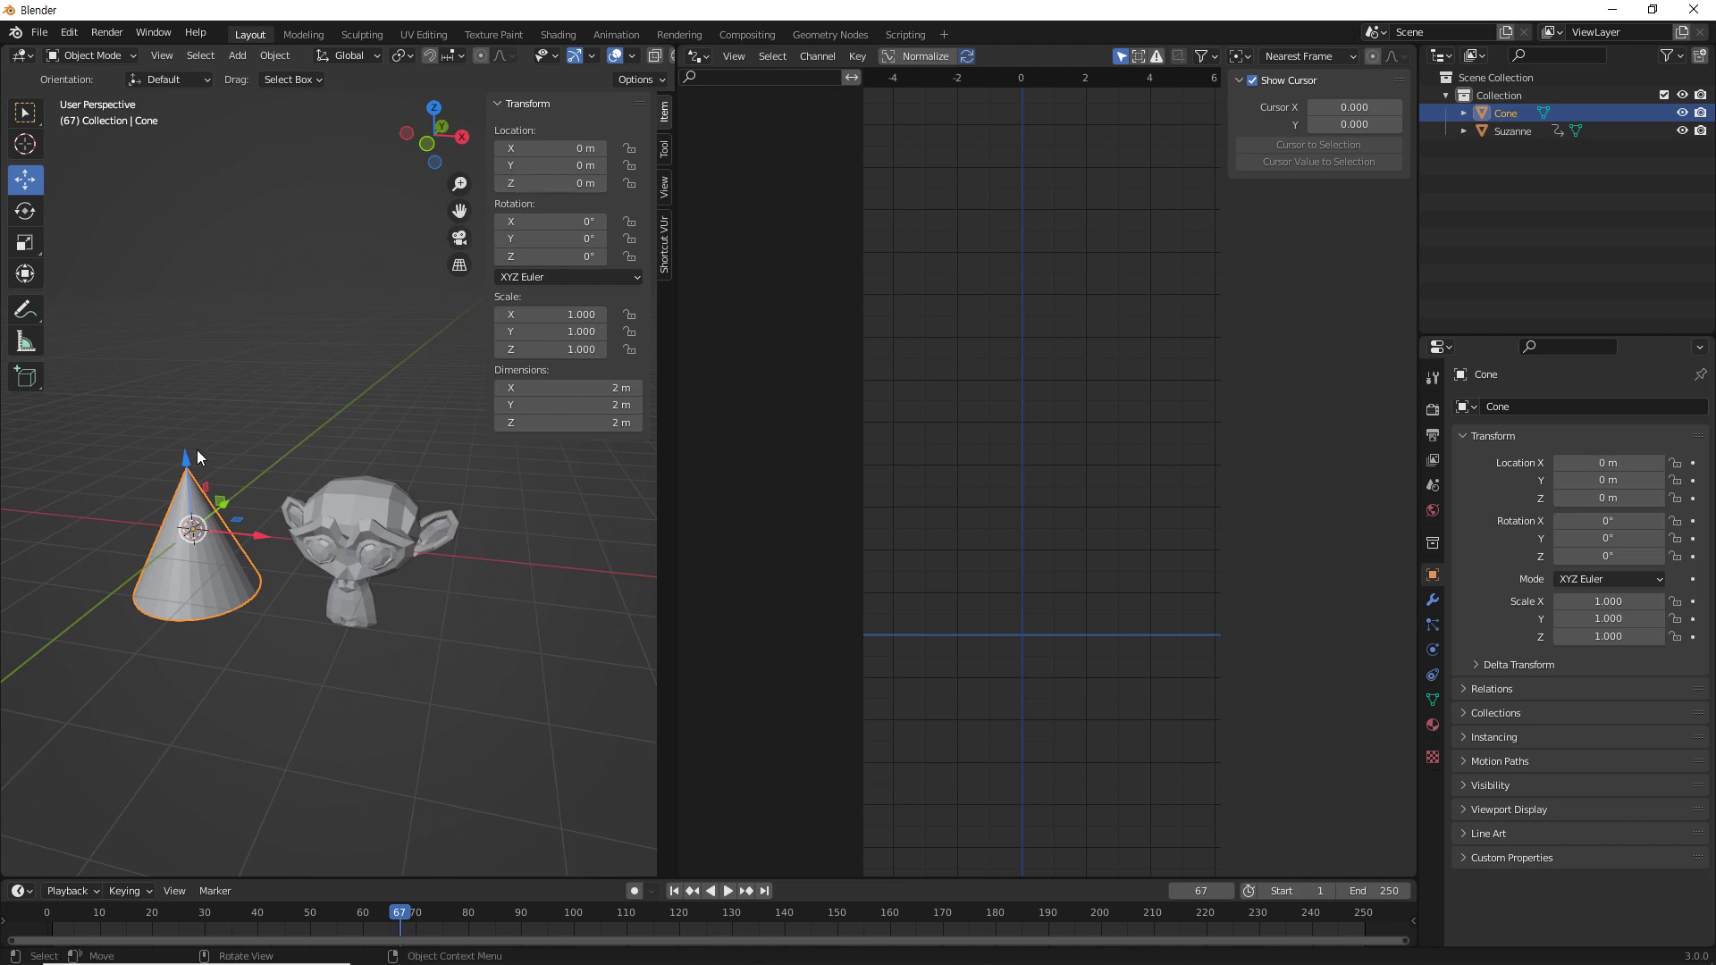
Step: Try moving the cone along the global Z axis to test the driver, and undo the move
left_click_drag(197, 456, 198, 390)
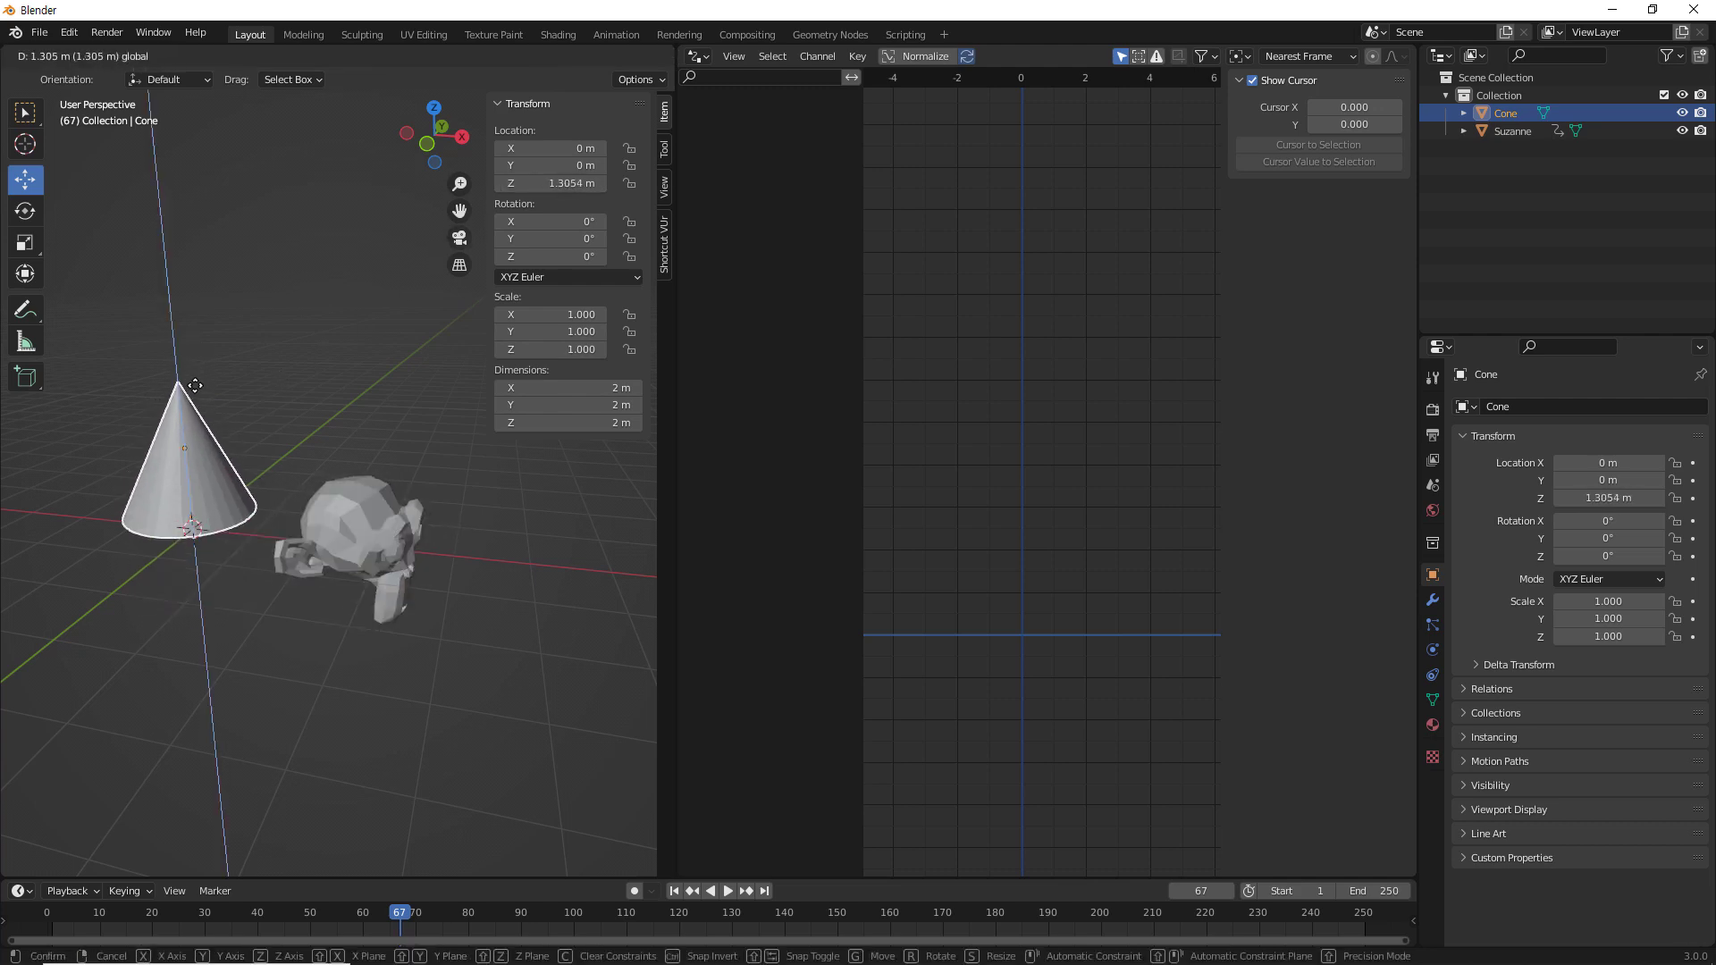
left_click(303, 536)
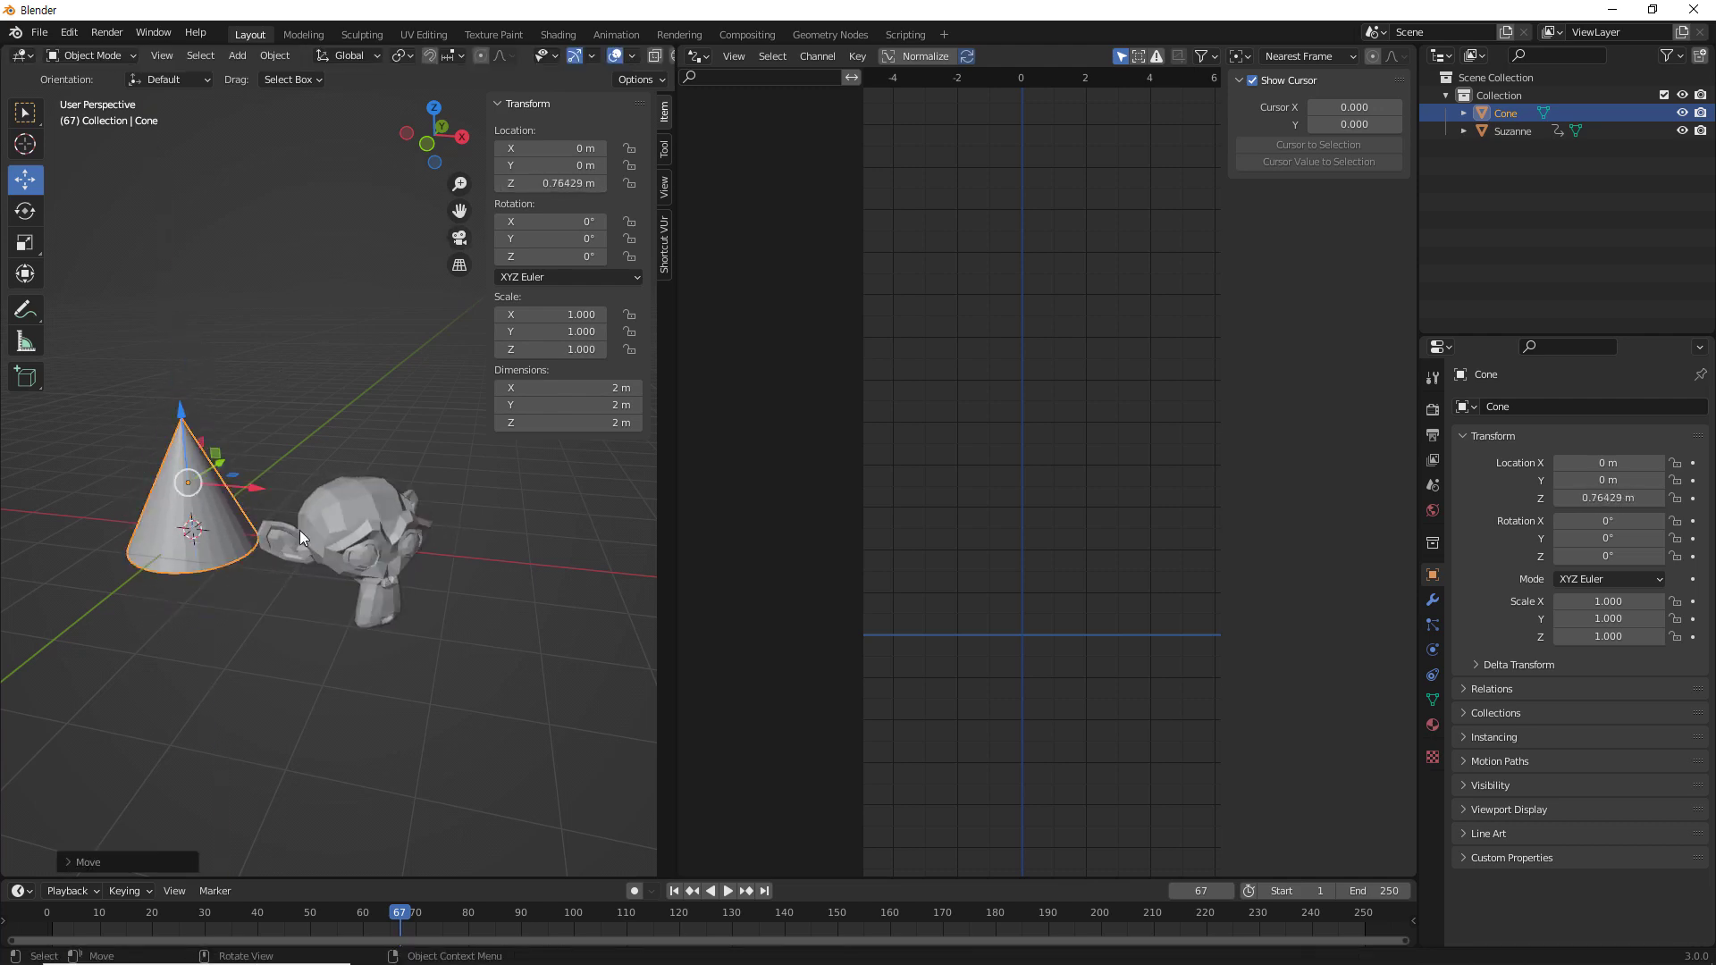
key("ctrl+z")
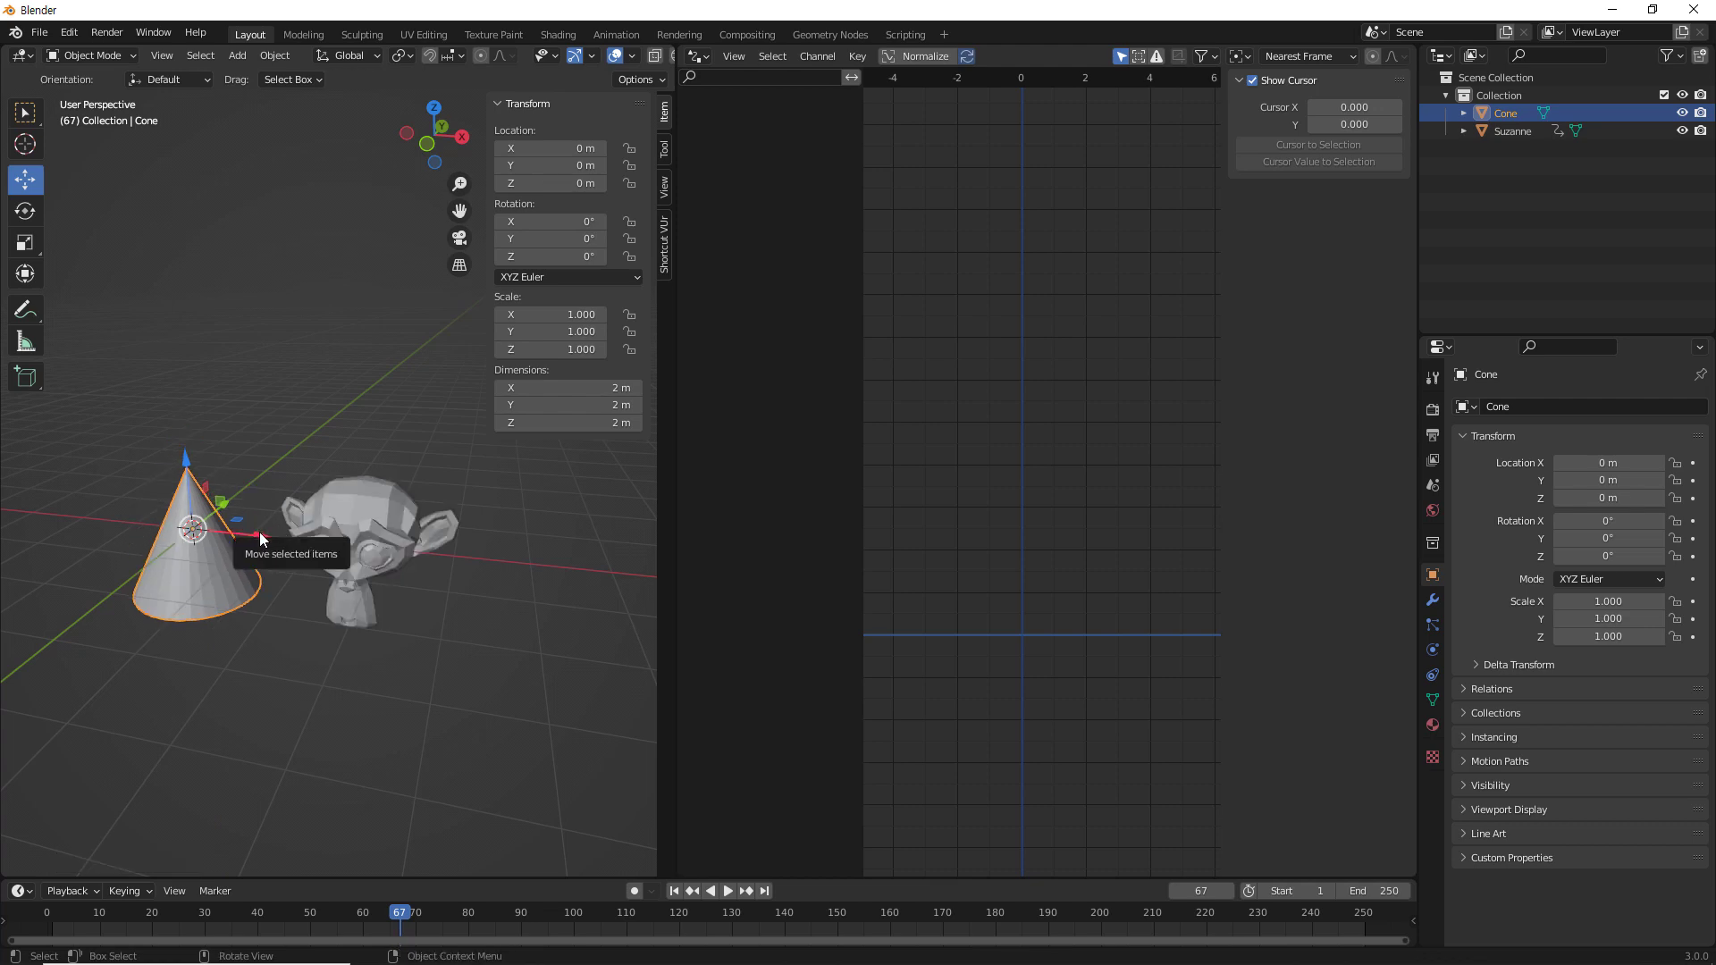
mouse_move(260, 539)
left_mouse_down()
mouse_move(275, 550)
mouse_move(254, 551)
left_mouse_up()
right_click(254, 551)
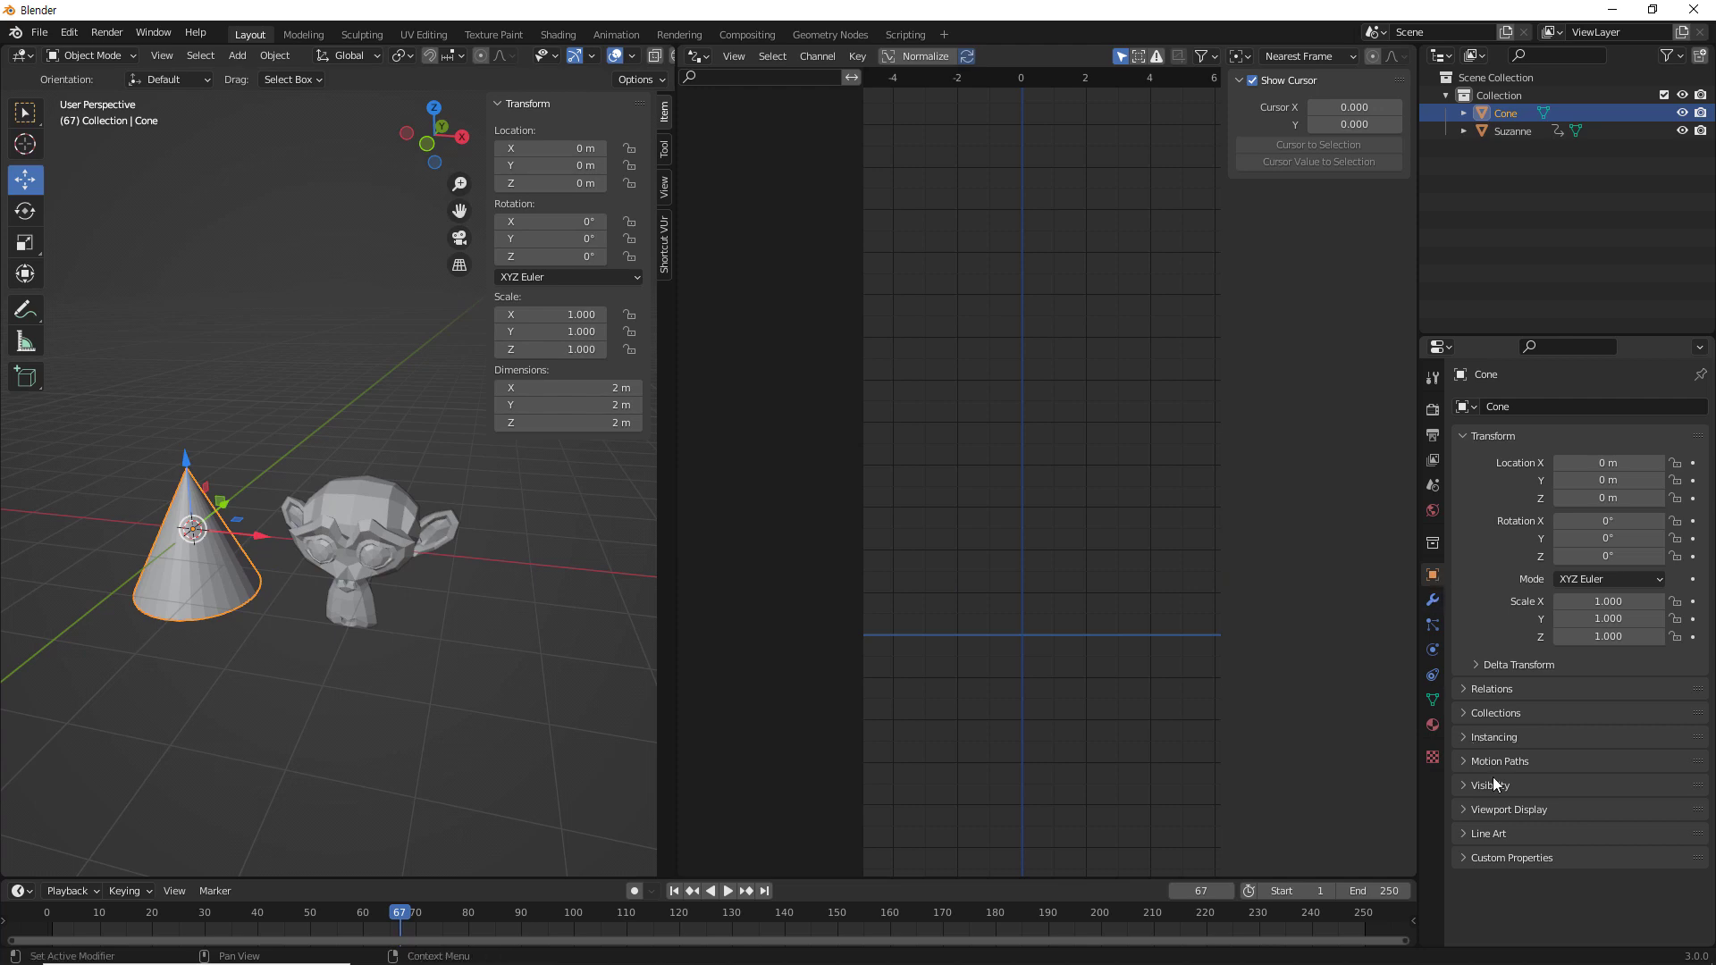
Step: Enable the Axis option in the cone's viewport display settings
left_click(1472, 810)
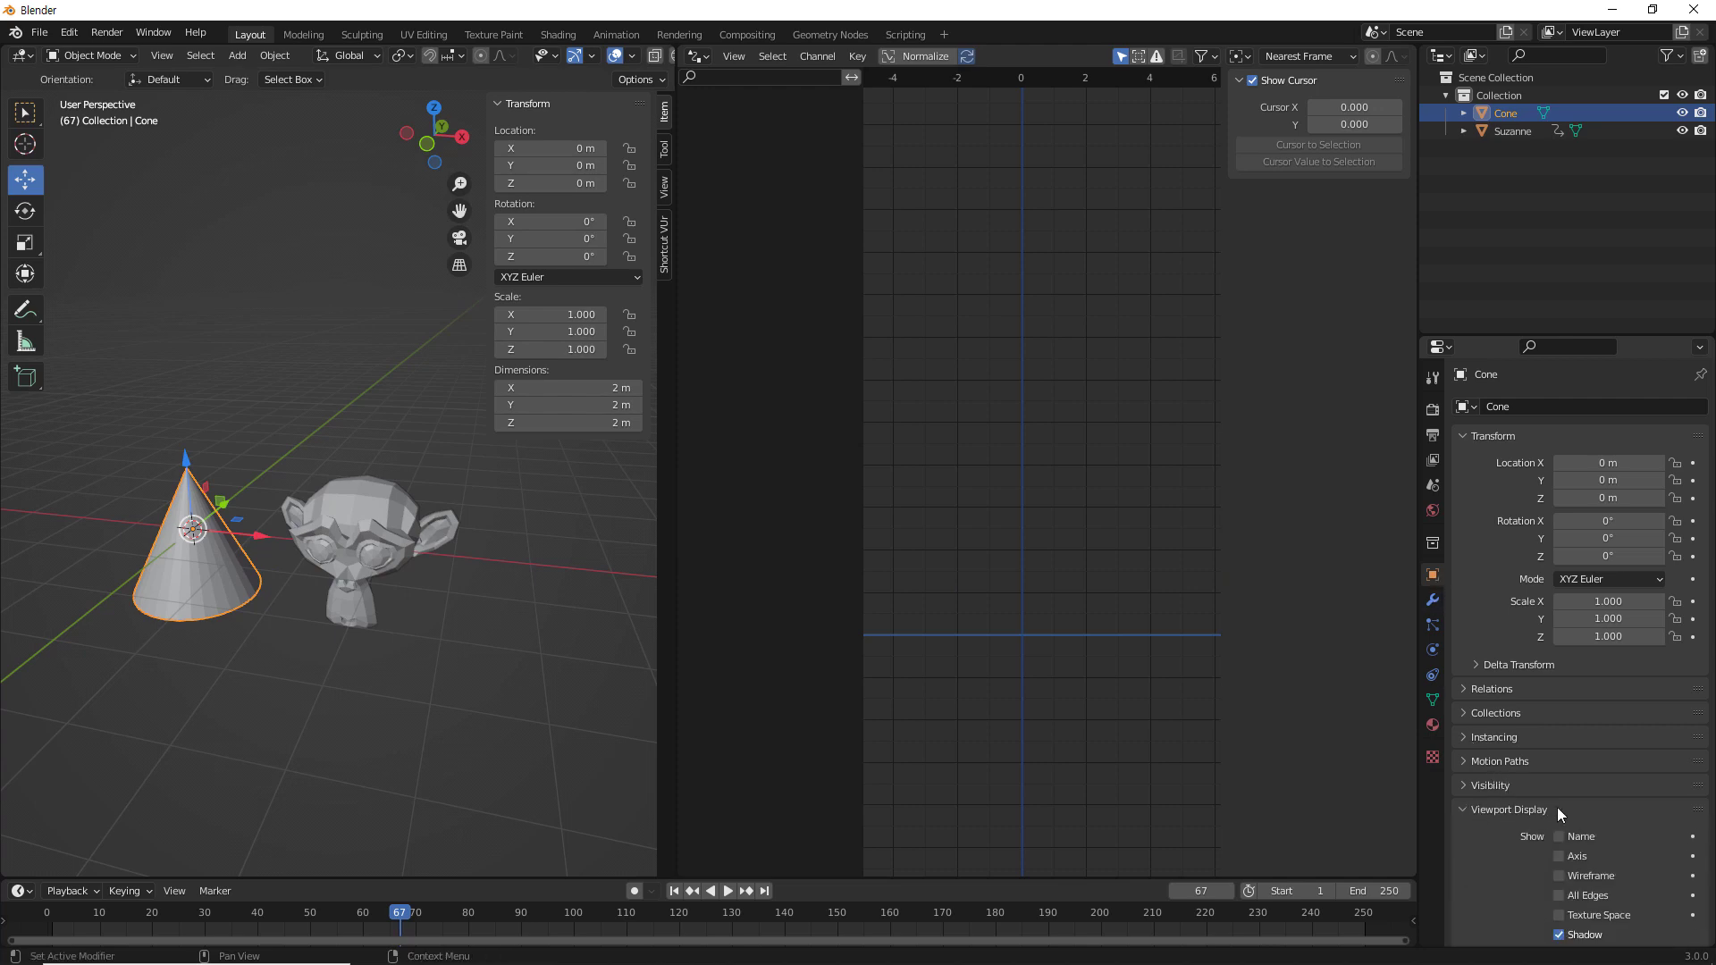
left_click(1559, 856)
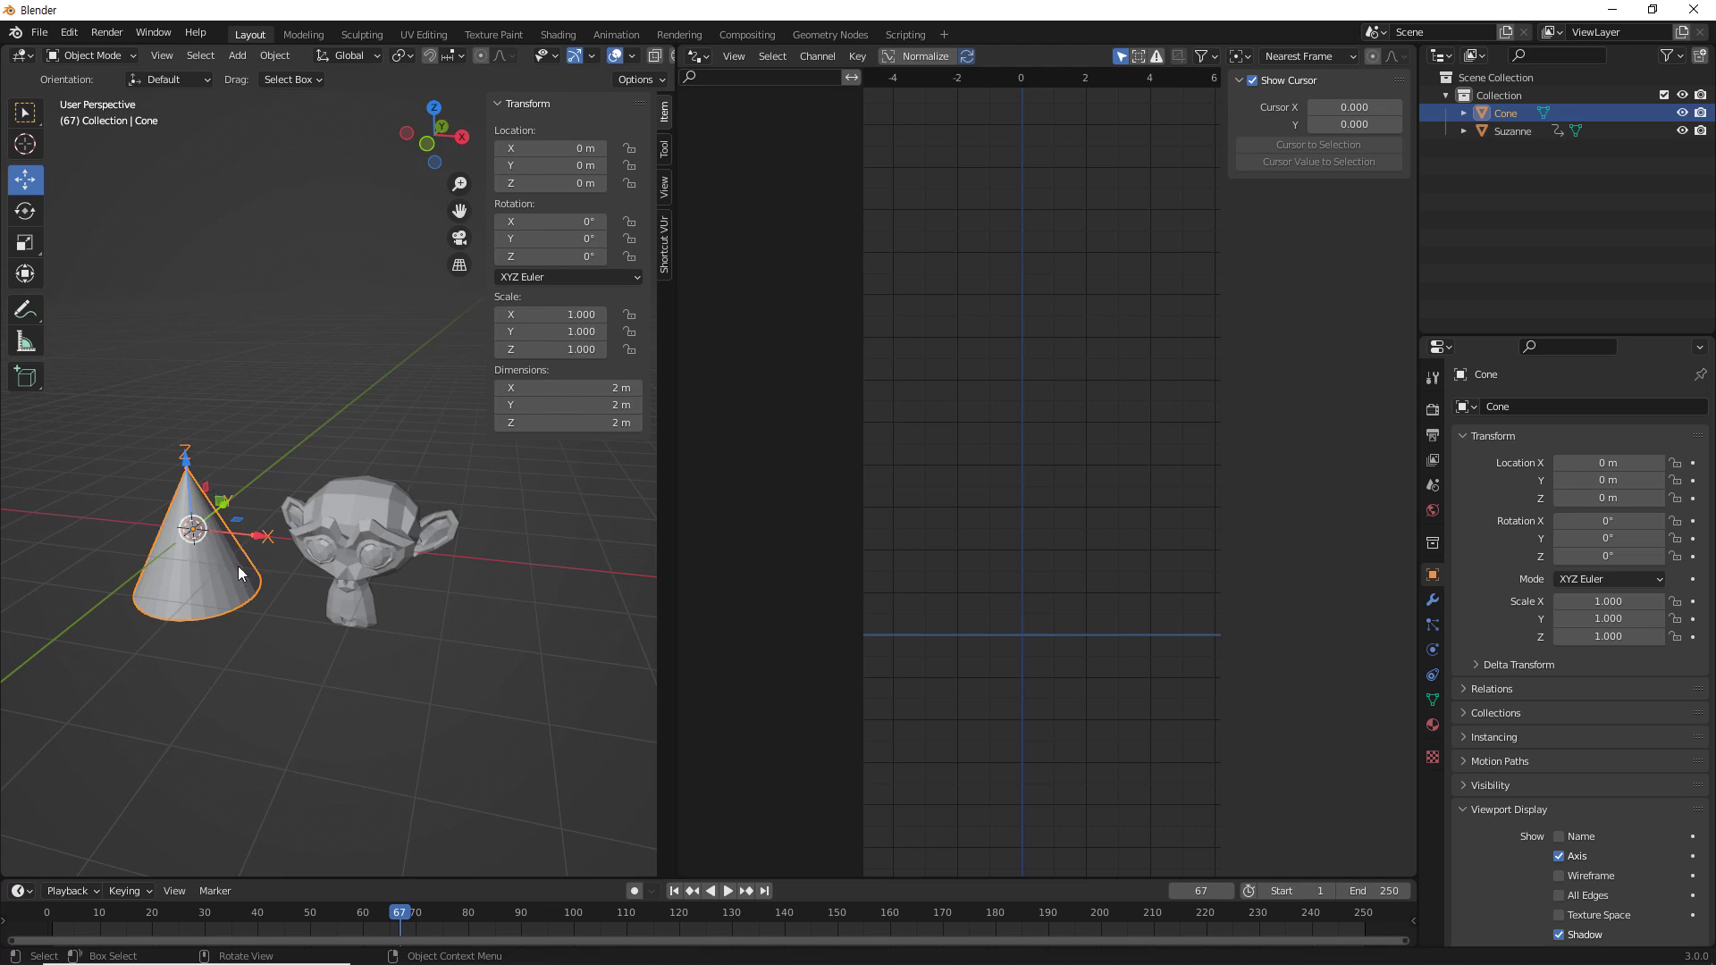
Step: Rotate the cone 90° around the global X axis and keep it selected
key("r")
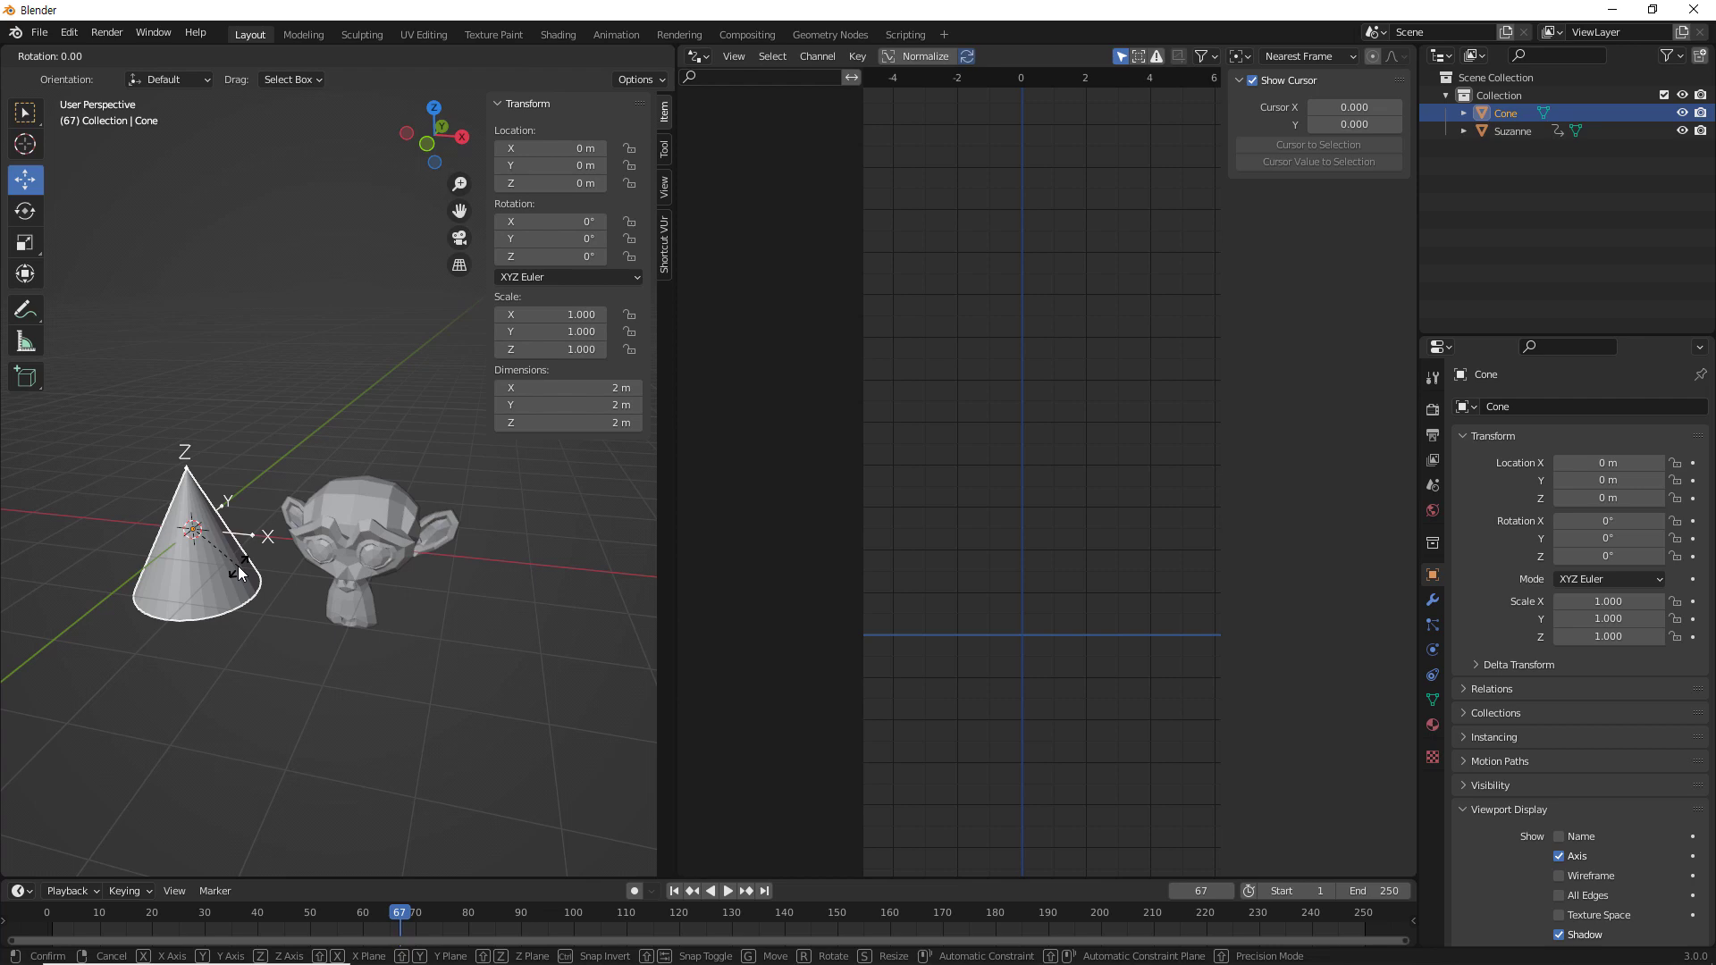
type("x")
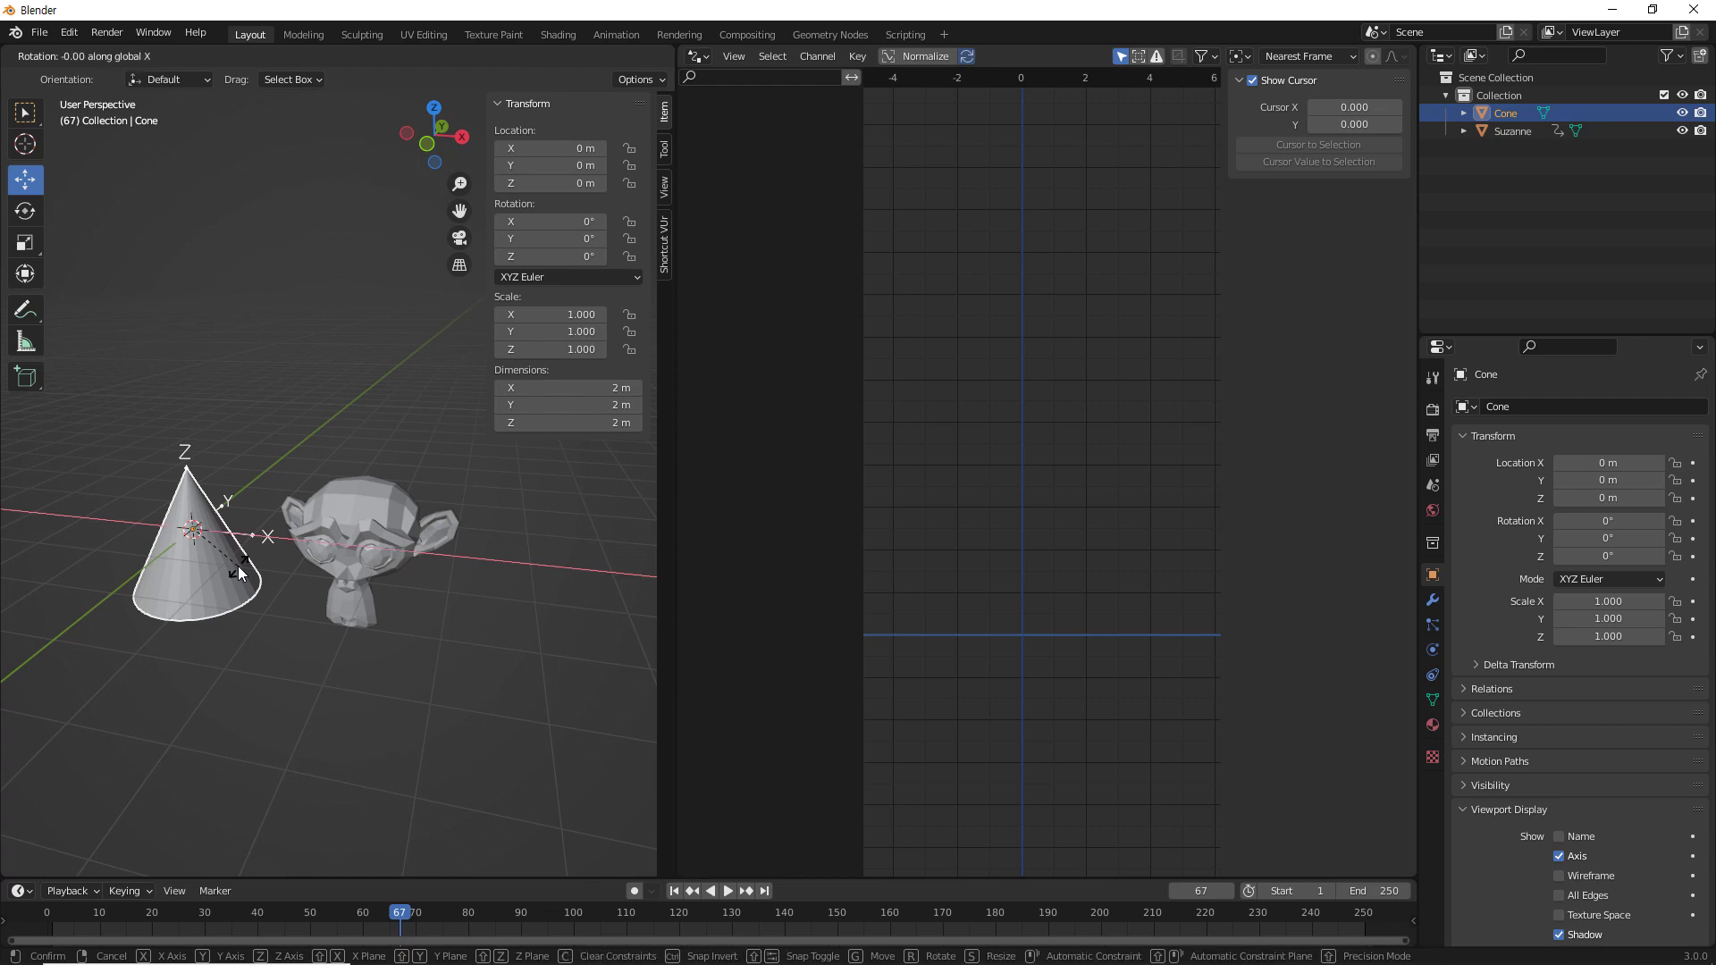
type("90")
key("Return")
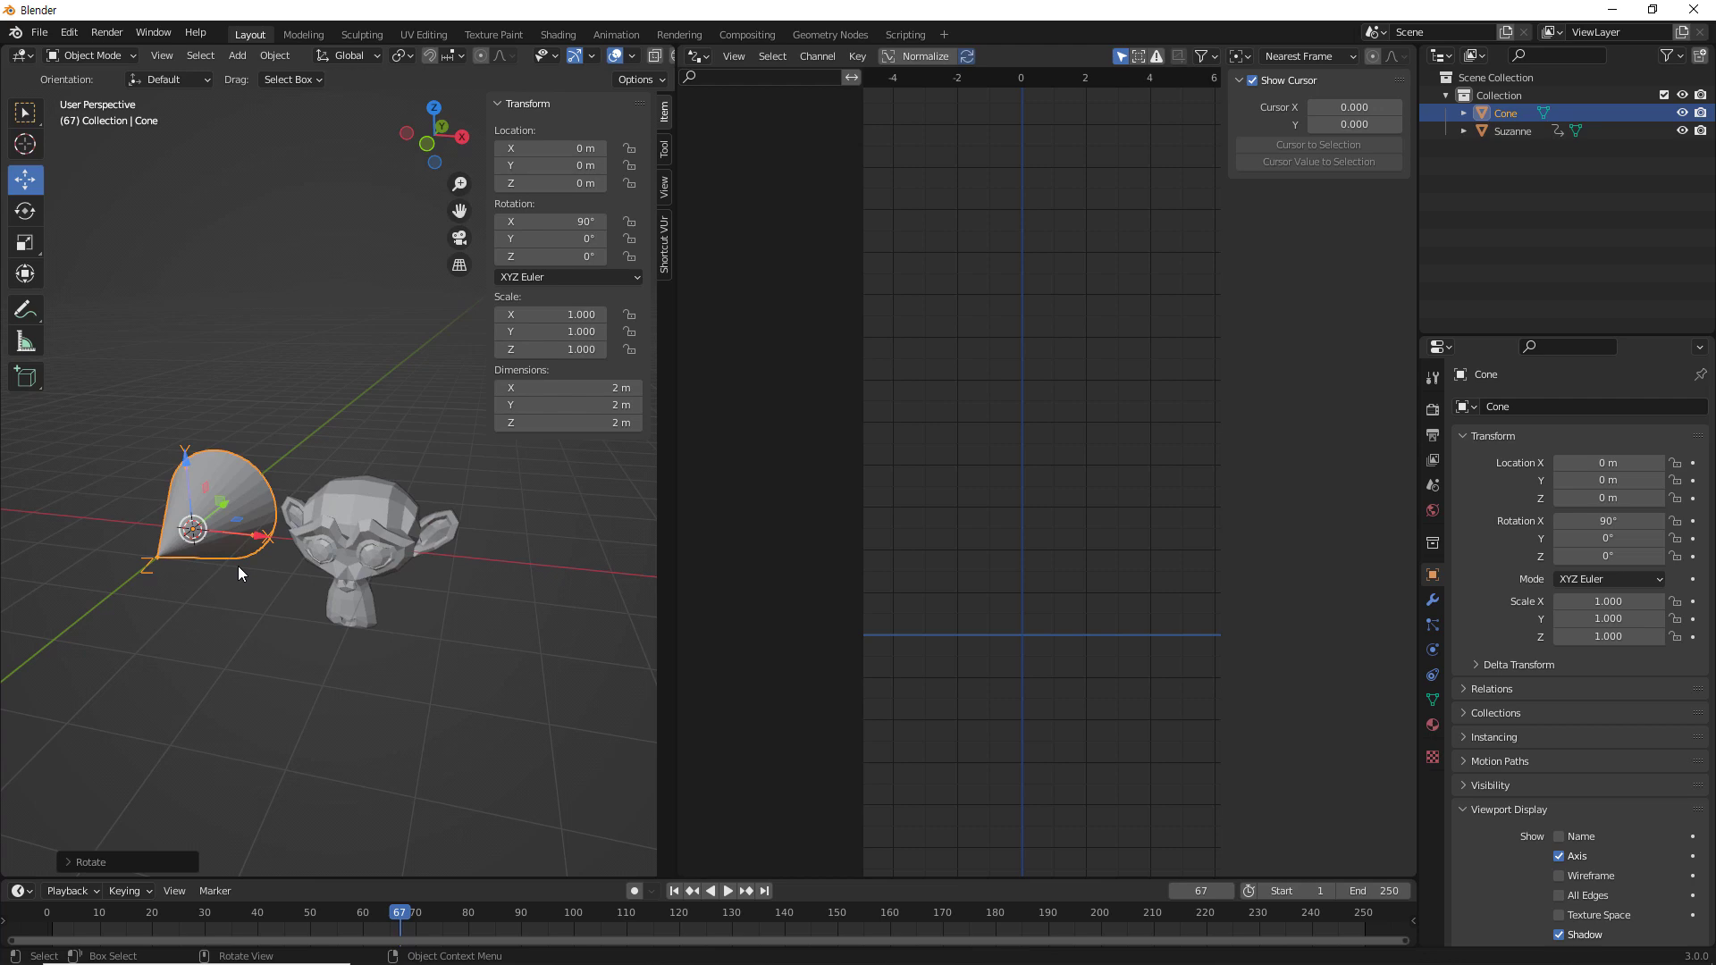
left_click(569, 481)
left_click(227, 488)
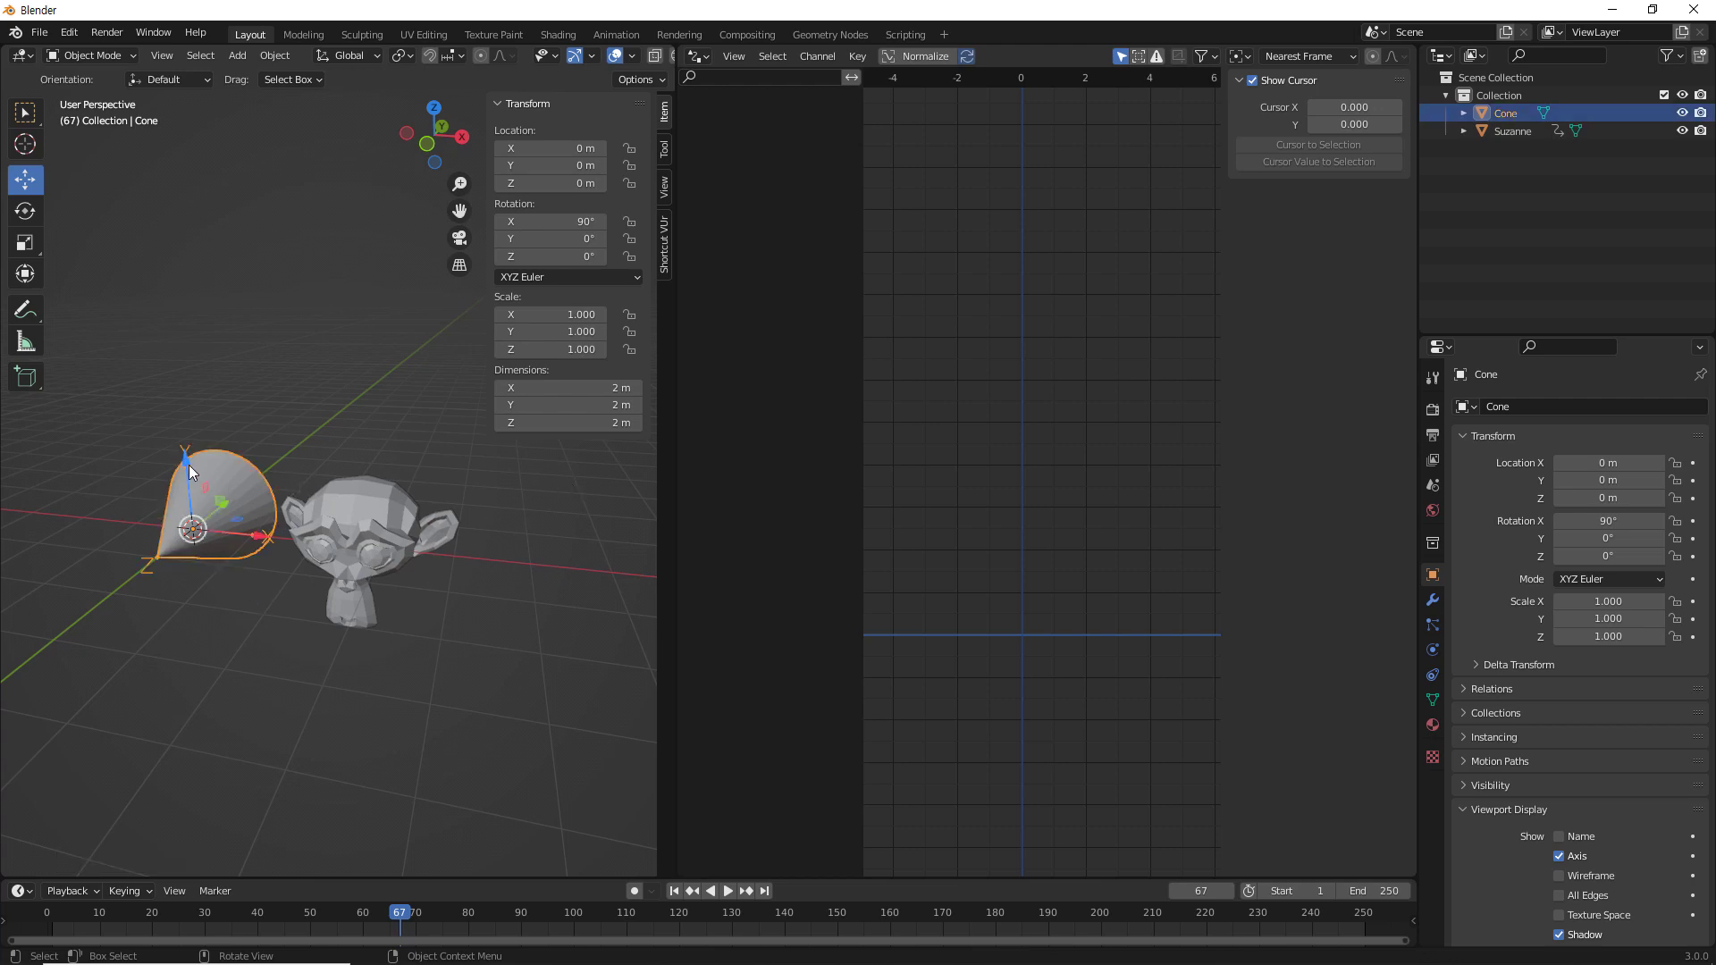
Step: Try moving the rotated cone along the global Z and Y axes to test the driver, undo both moves and deselect it
middle_click_drag(219, 597, 197, 527)
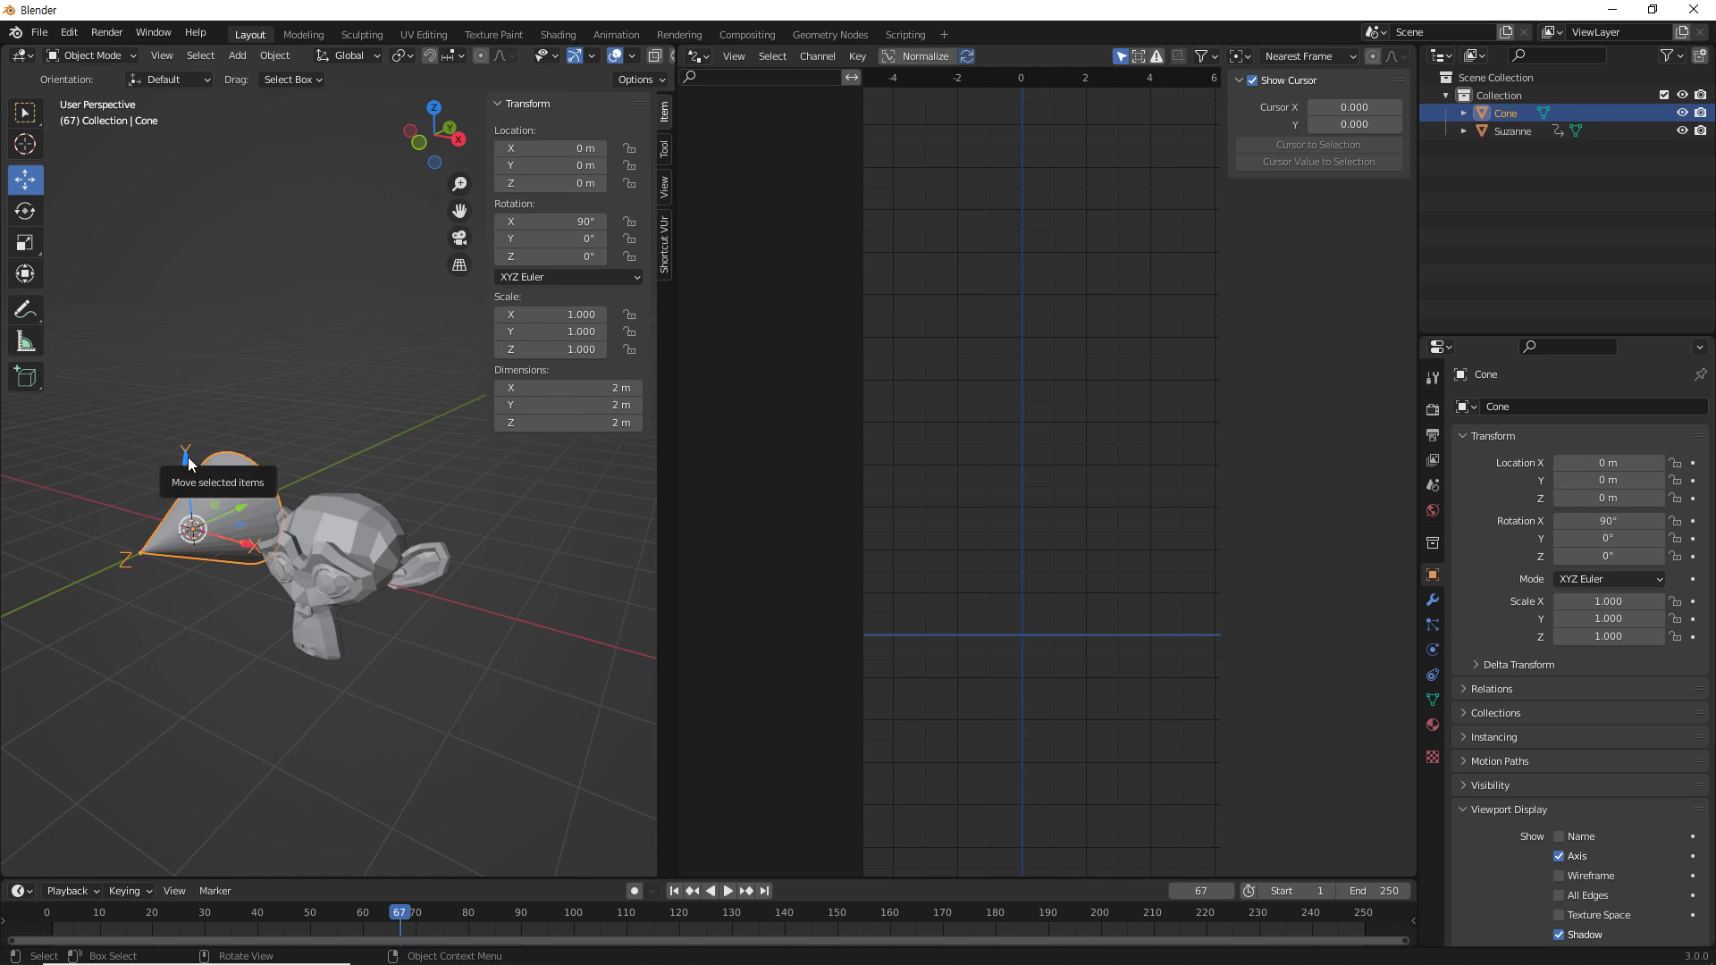
left_click_drag(185, 467, 194, 410)
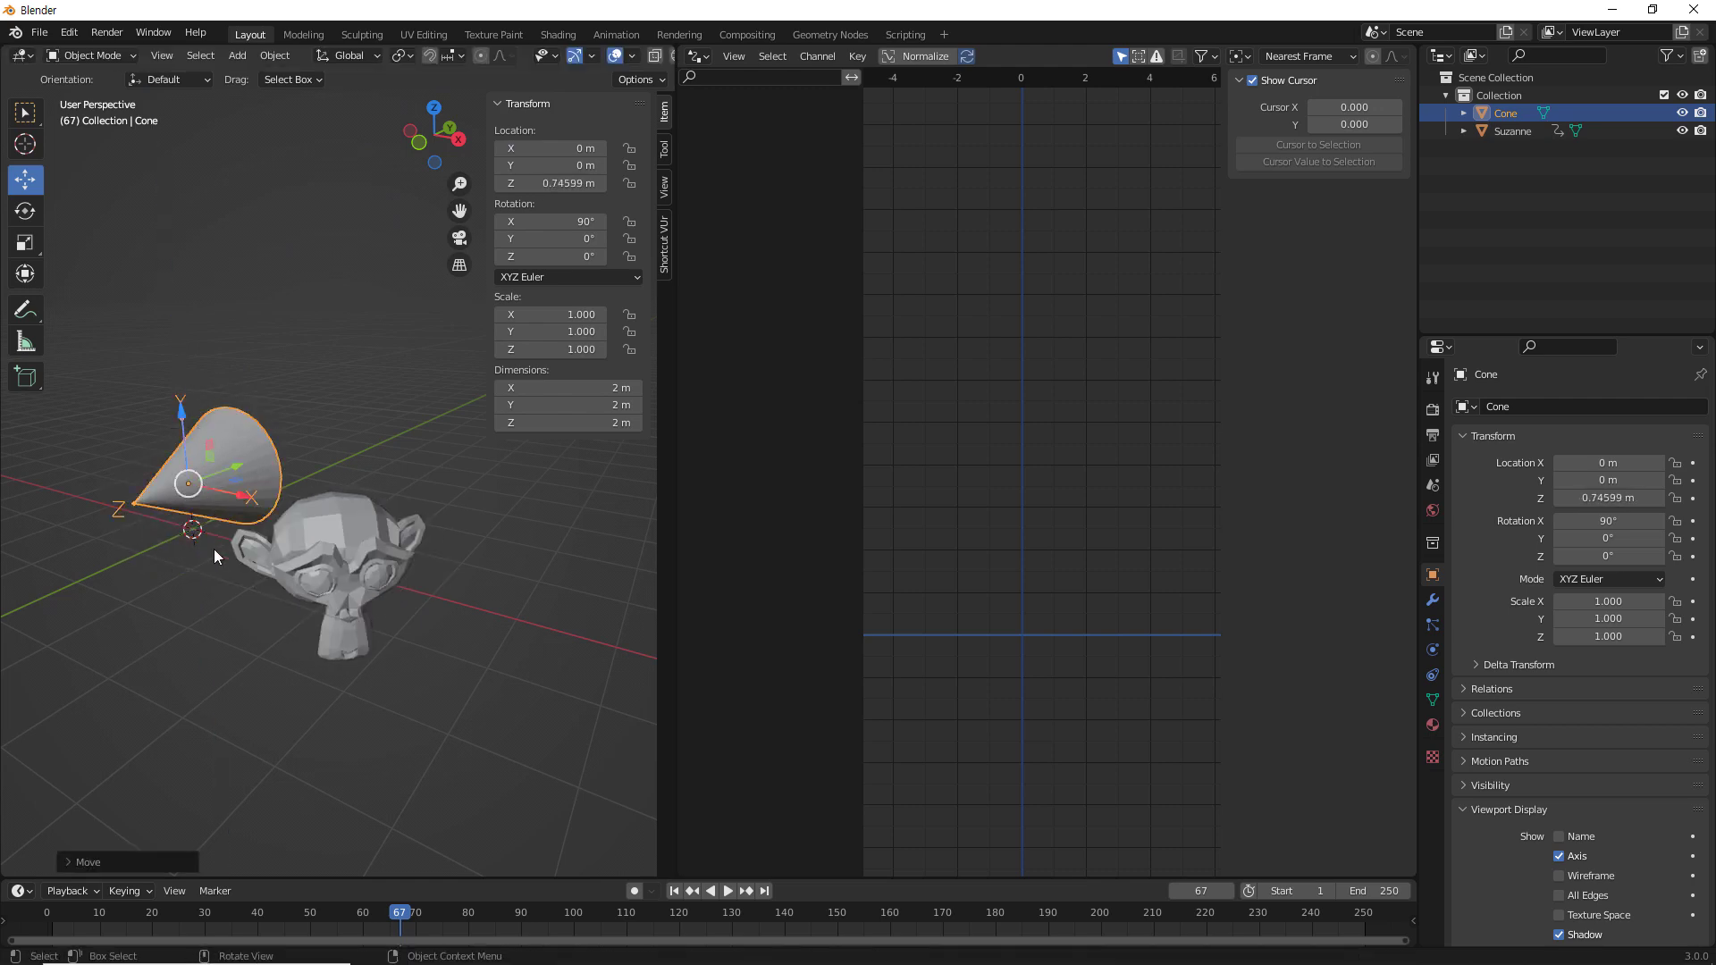
key("ctrl+z")
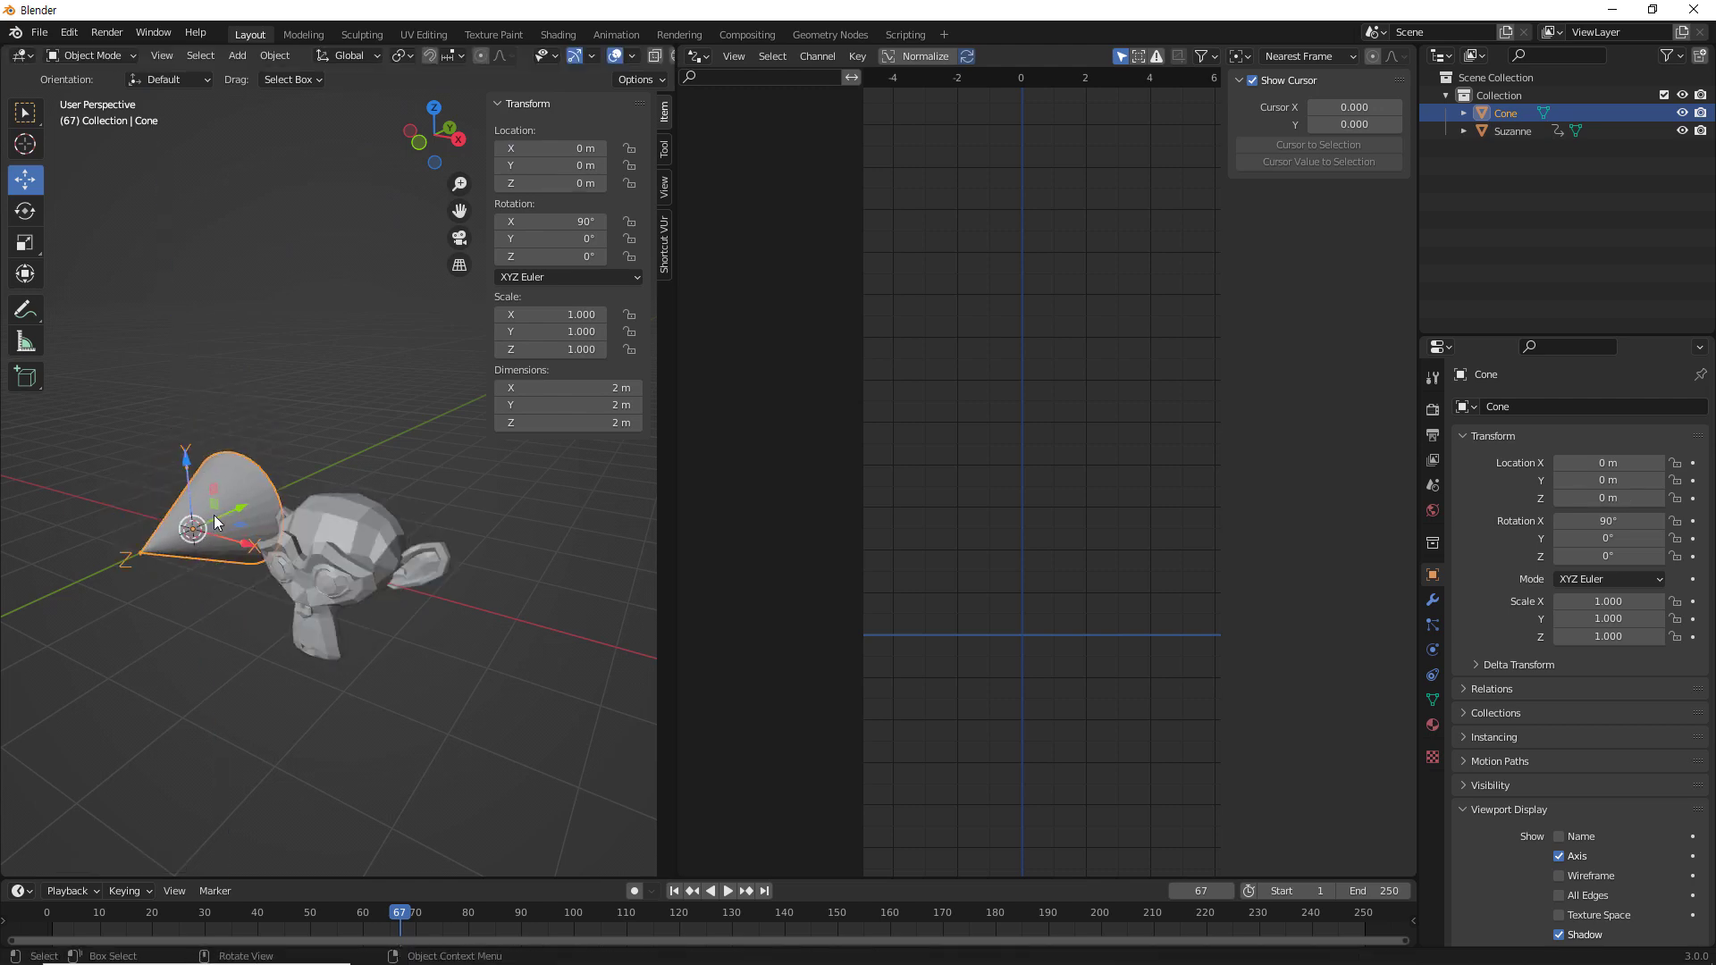
left_click_drag(243, 508, 161, 550)
key("ctrl+z")
left_click(549, 500)
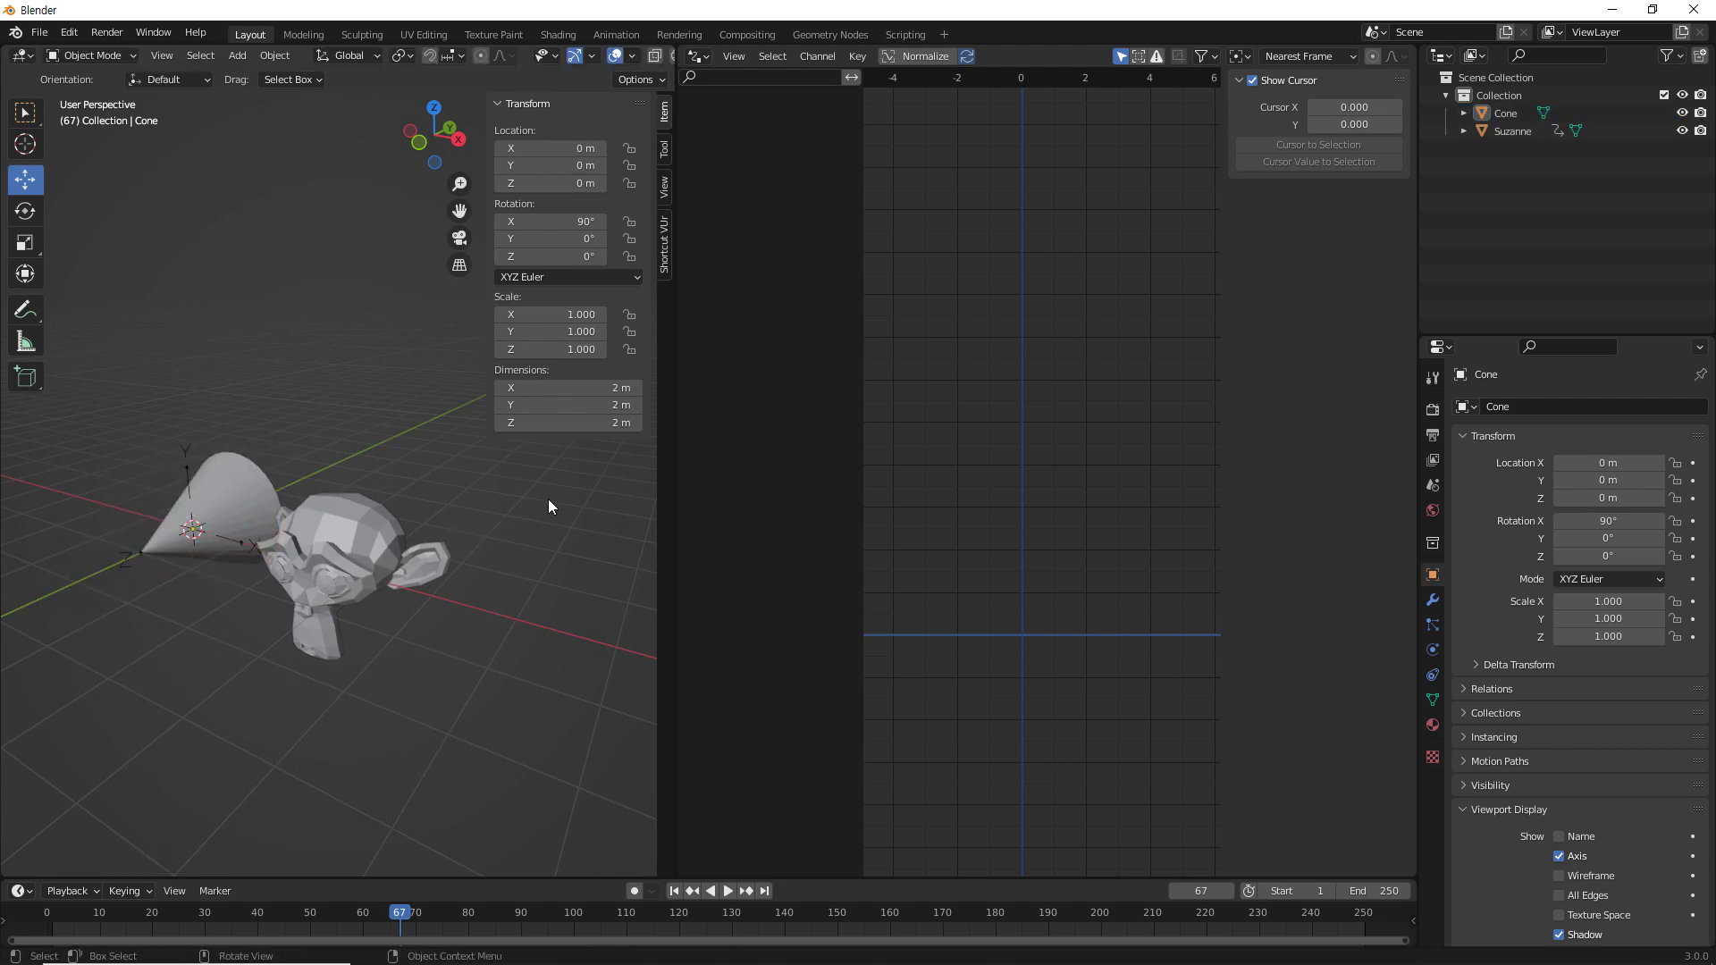
Step: Check the driver variable settings of the monkey head, and clear the cone's rotation
left_click(345, 522)
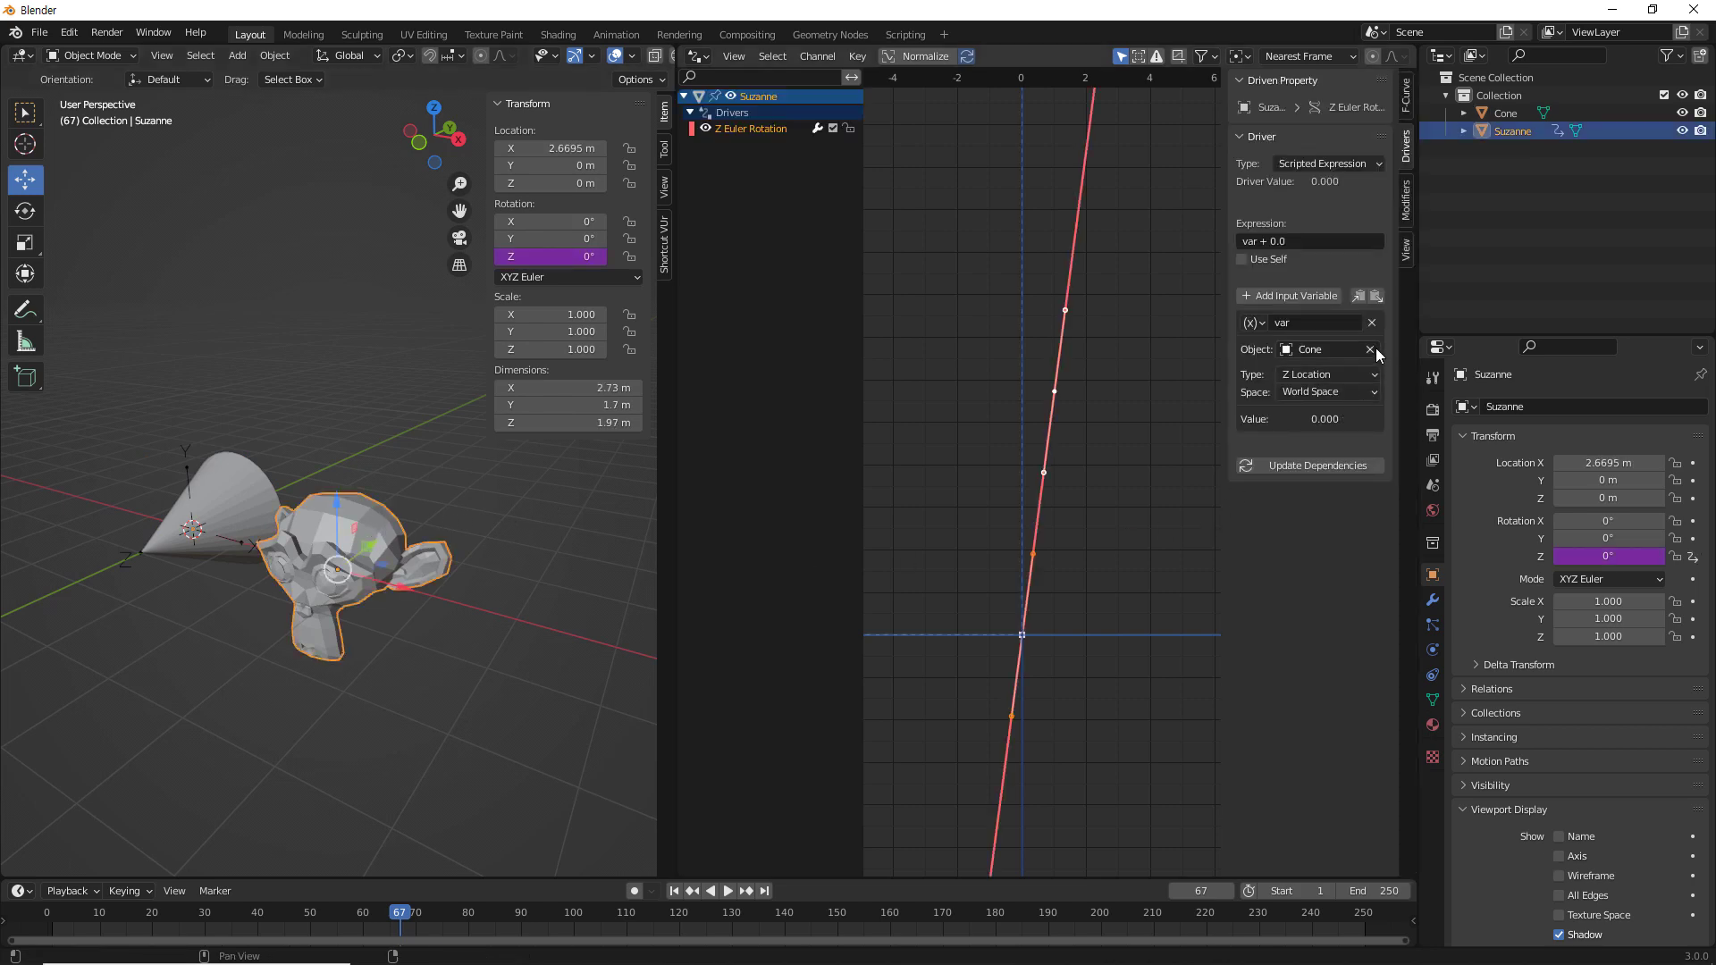
left_click(227, 485)
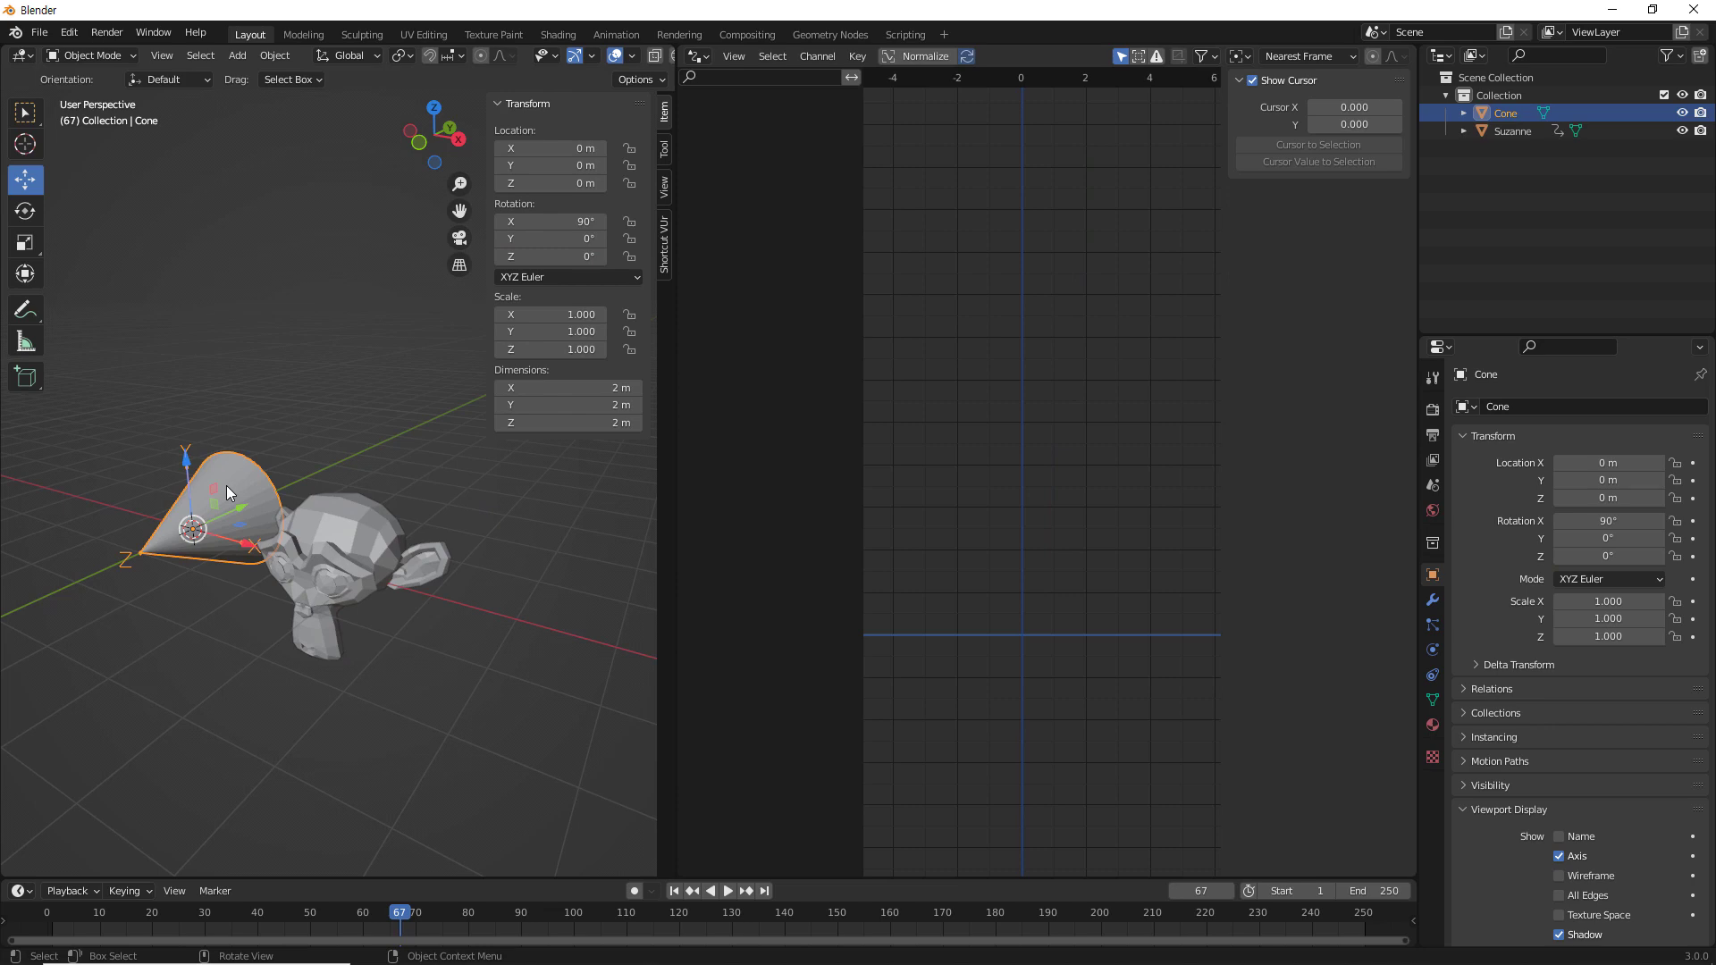
key("alt+r")
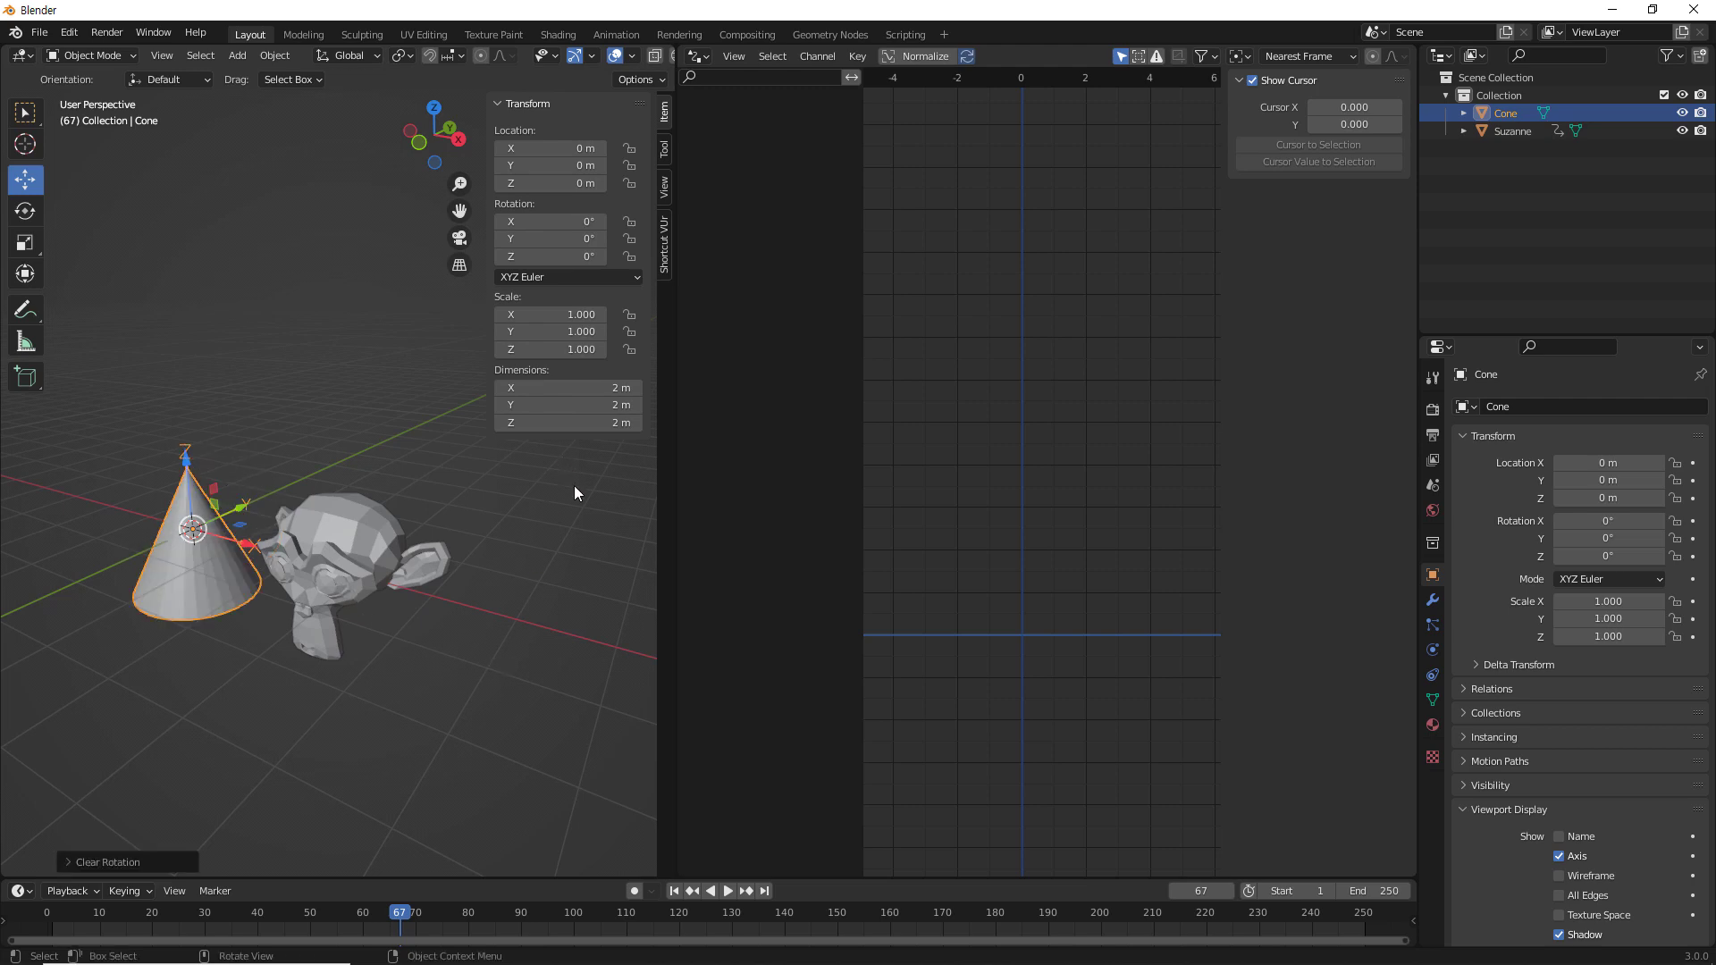
Step: Start the Shortcut VUr input display in the viewport and return to the cone's transform properties
left_click(665, 261)
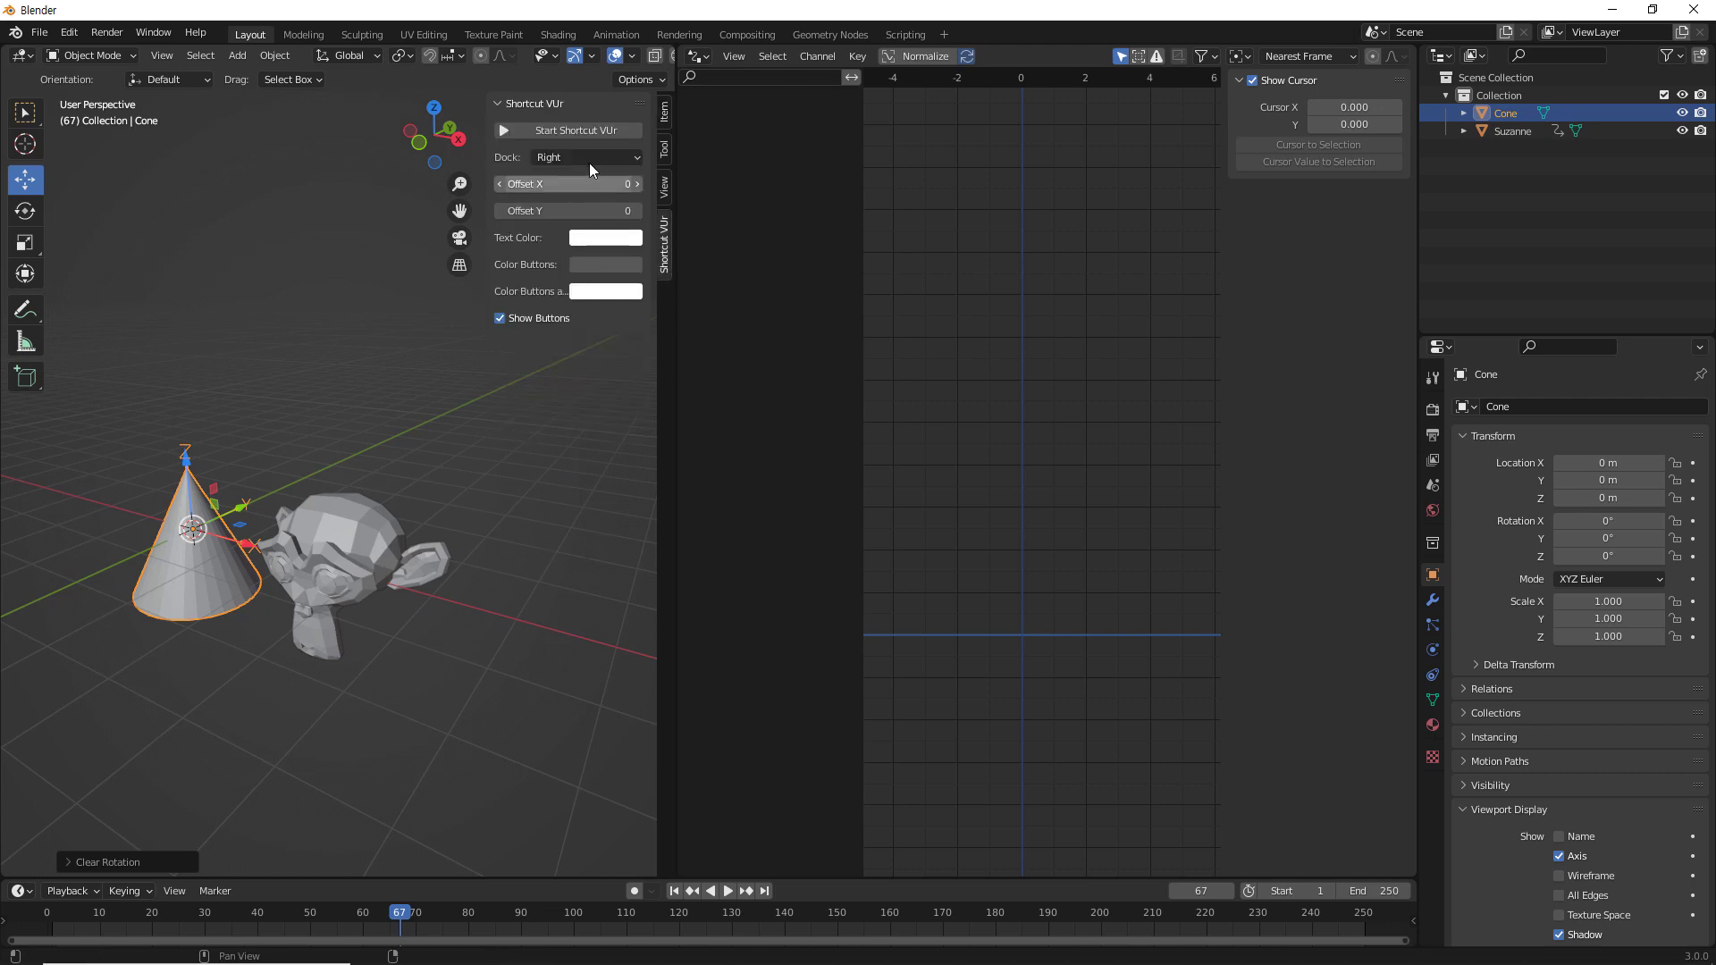
left_click(586, 134)
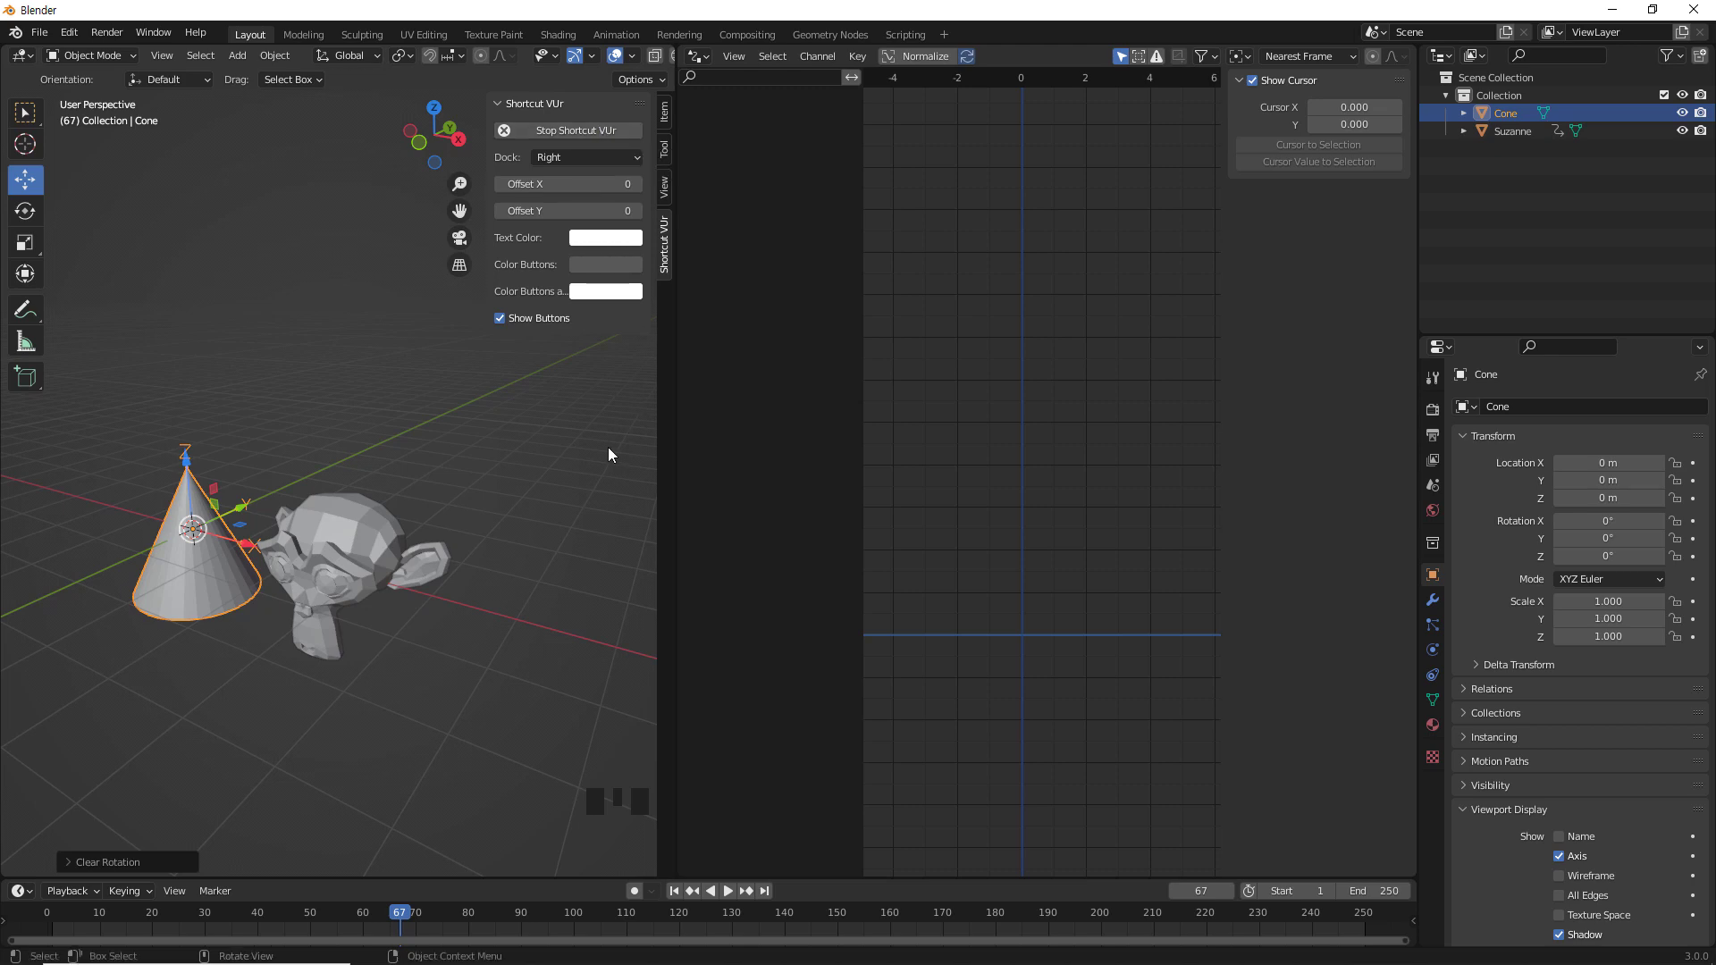
left_click(664, 113)
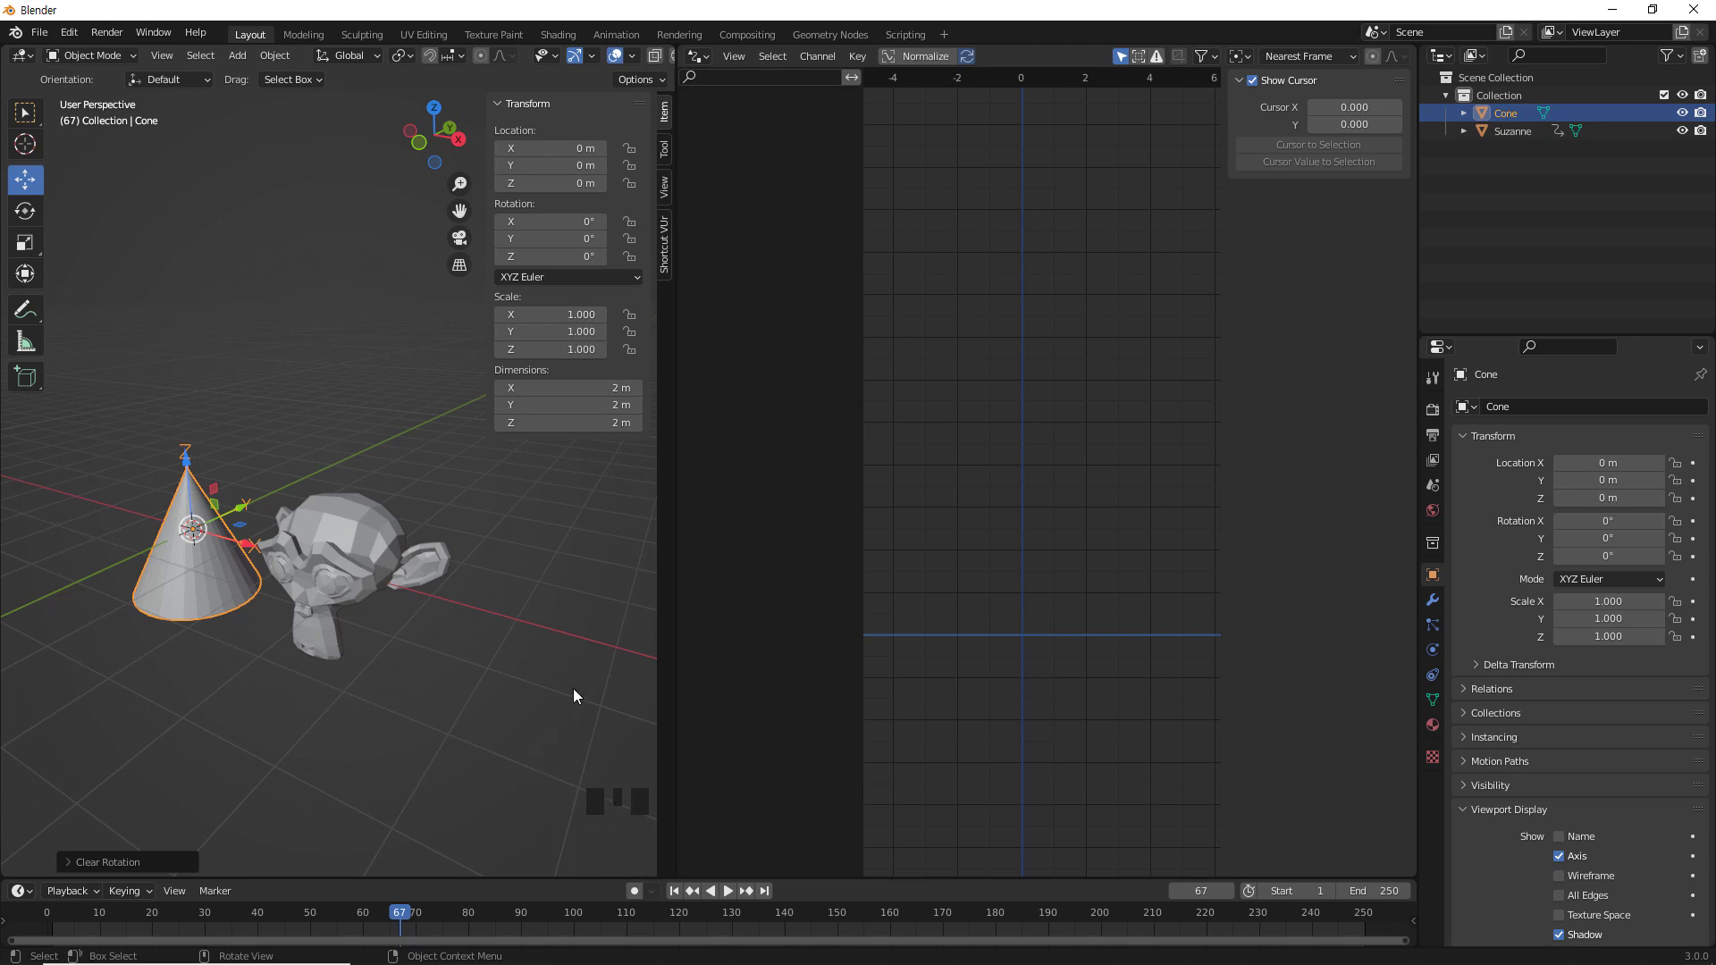
Step: Change the transform space of the monkey head's driver variable to Local Space
left_click(385, 547)
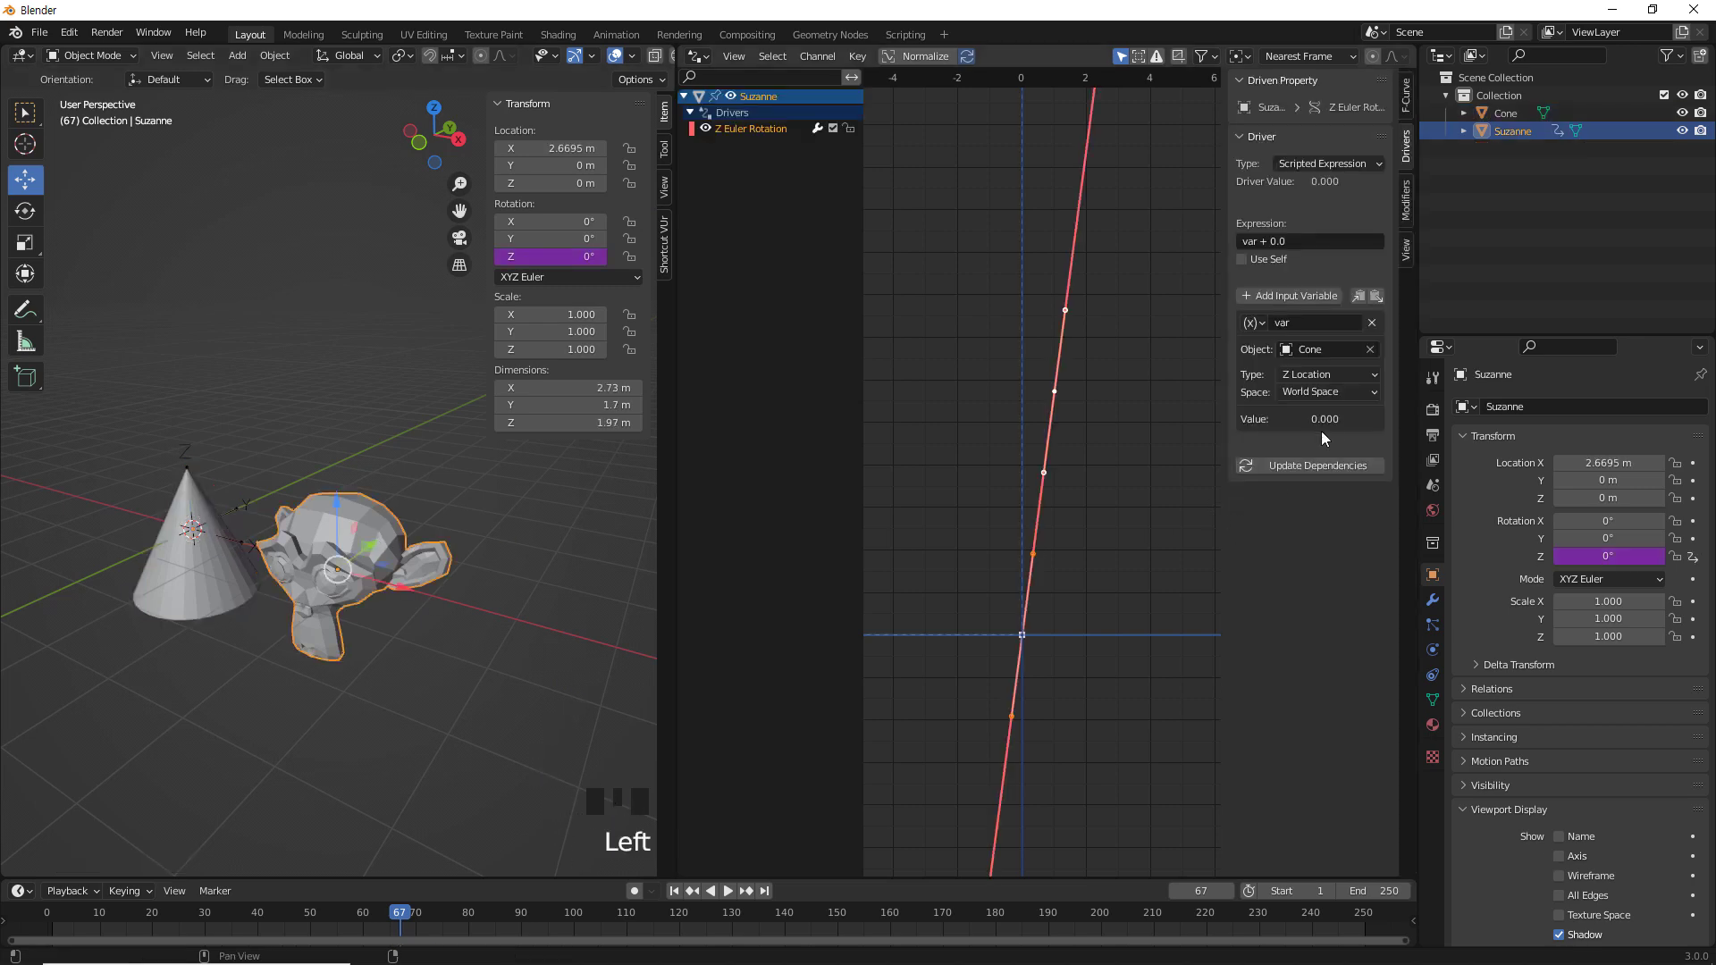
left_click(1336, 394)
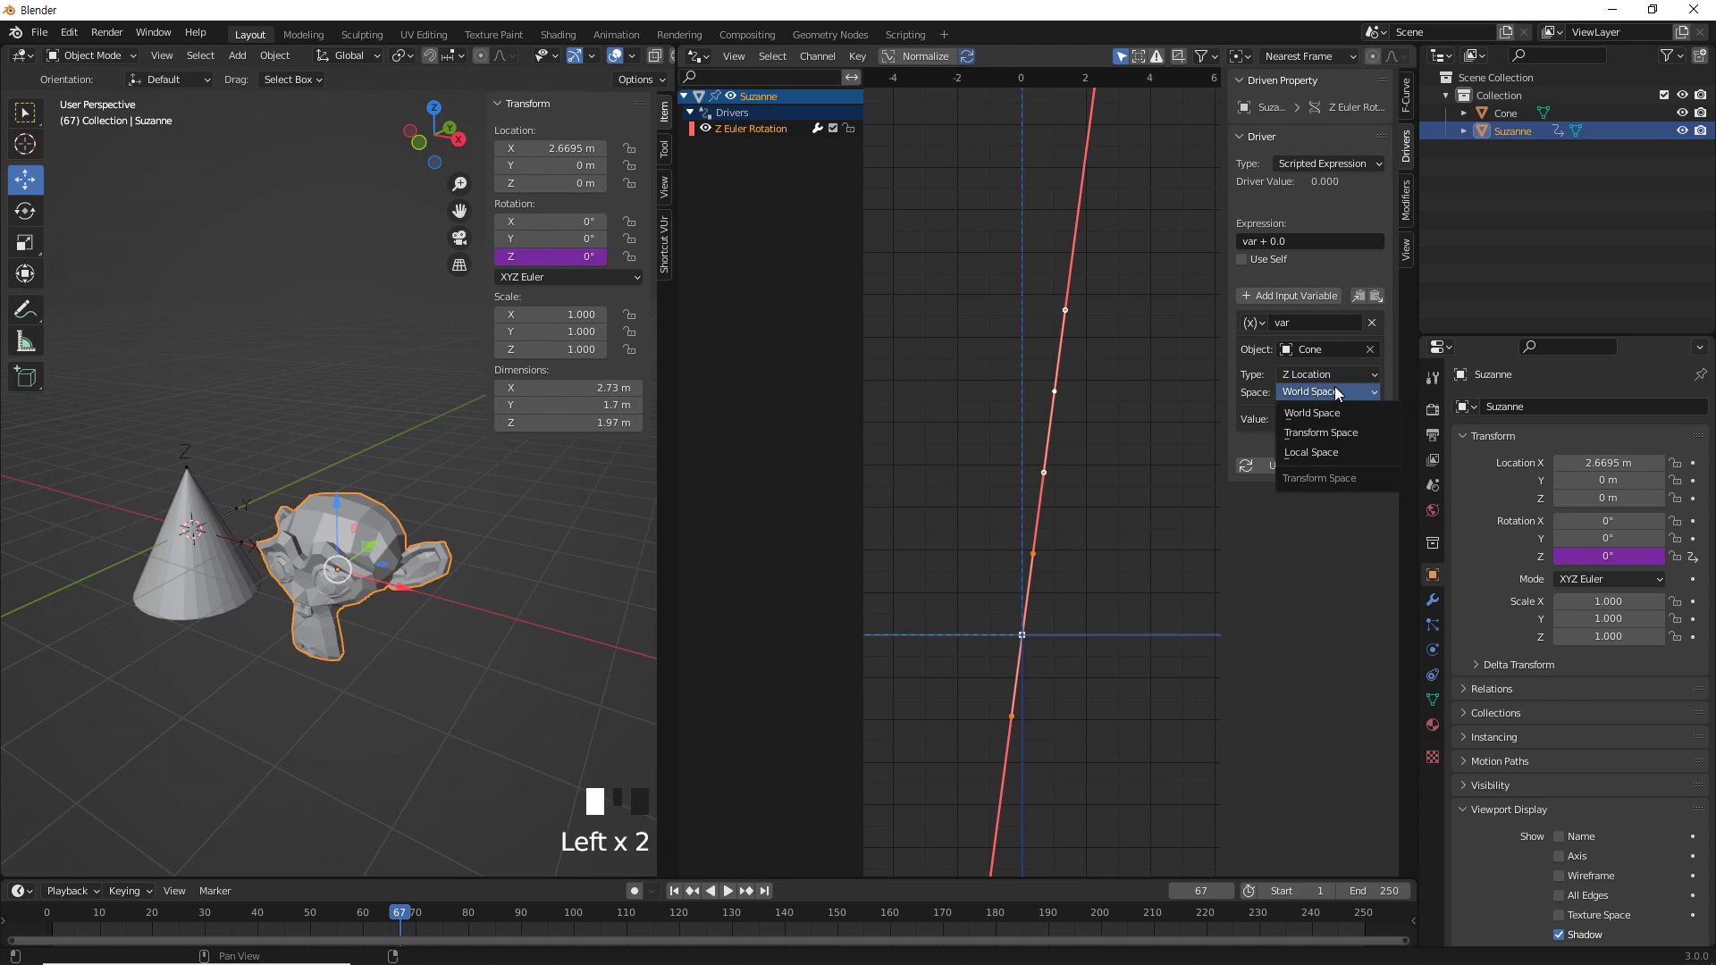
left_click(1325, 451)
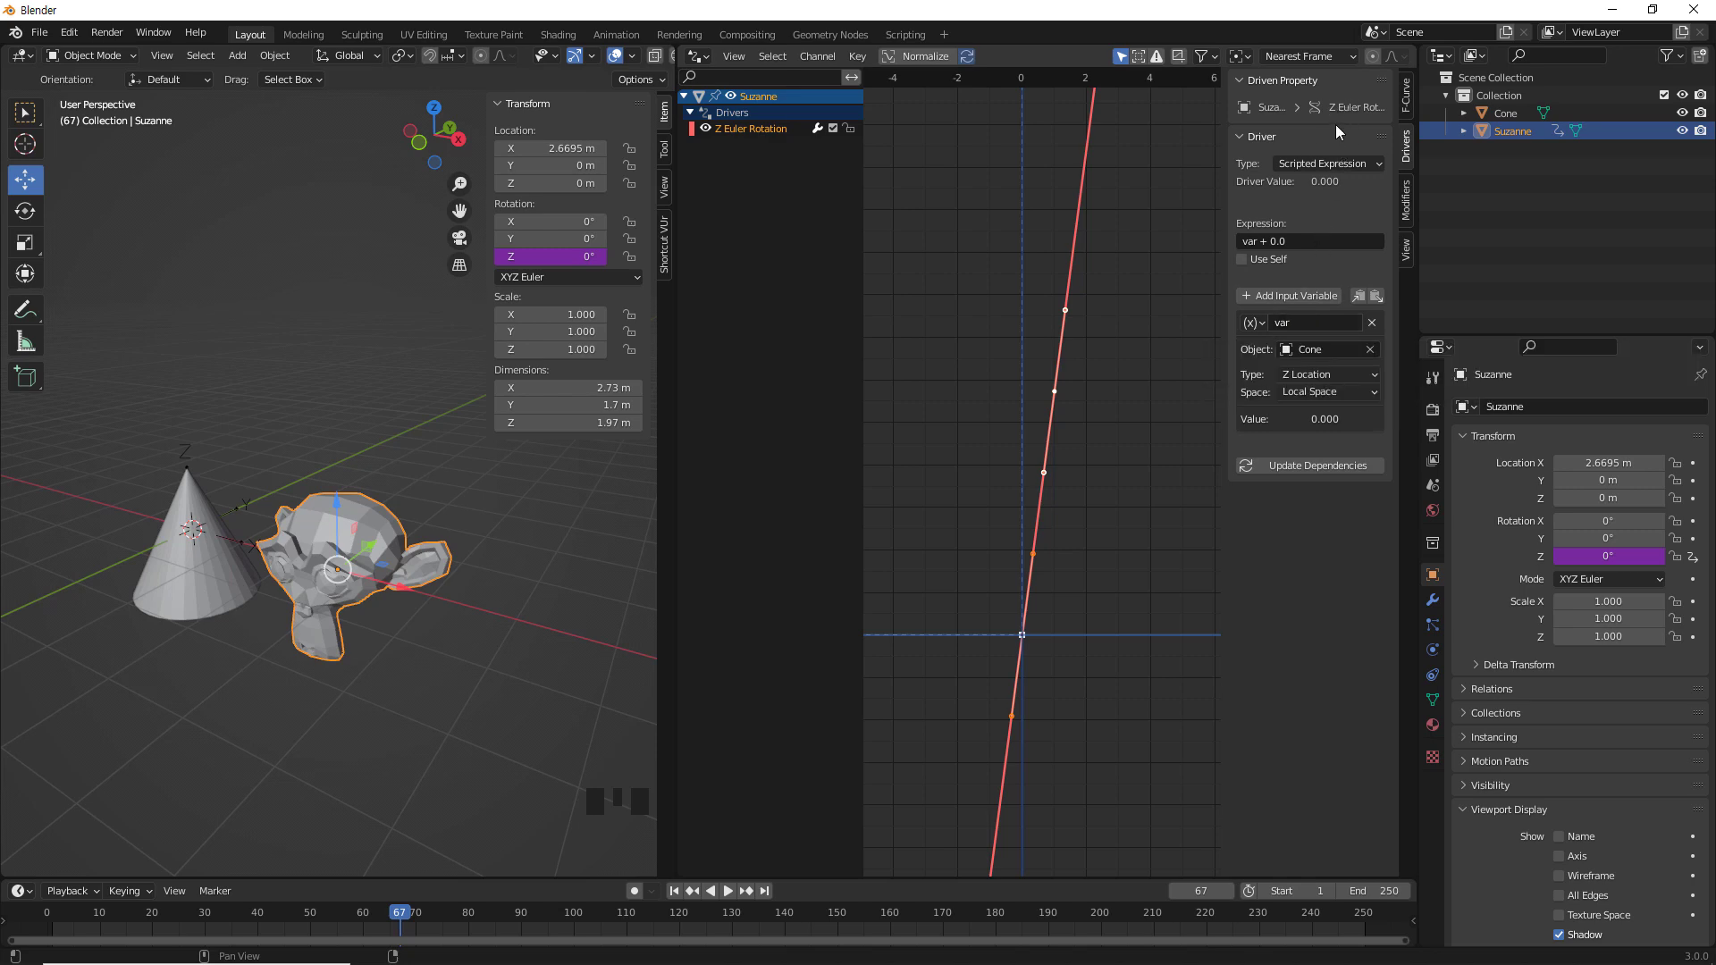
Step: Raise the cone along the Z axis to about 1.2 m to test the driver in local space
left_click(184, 560)
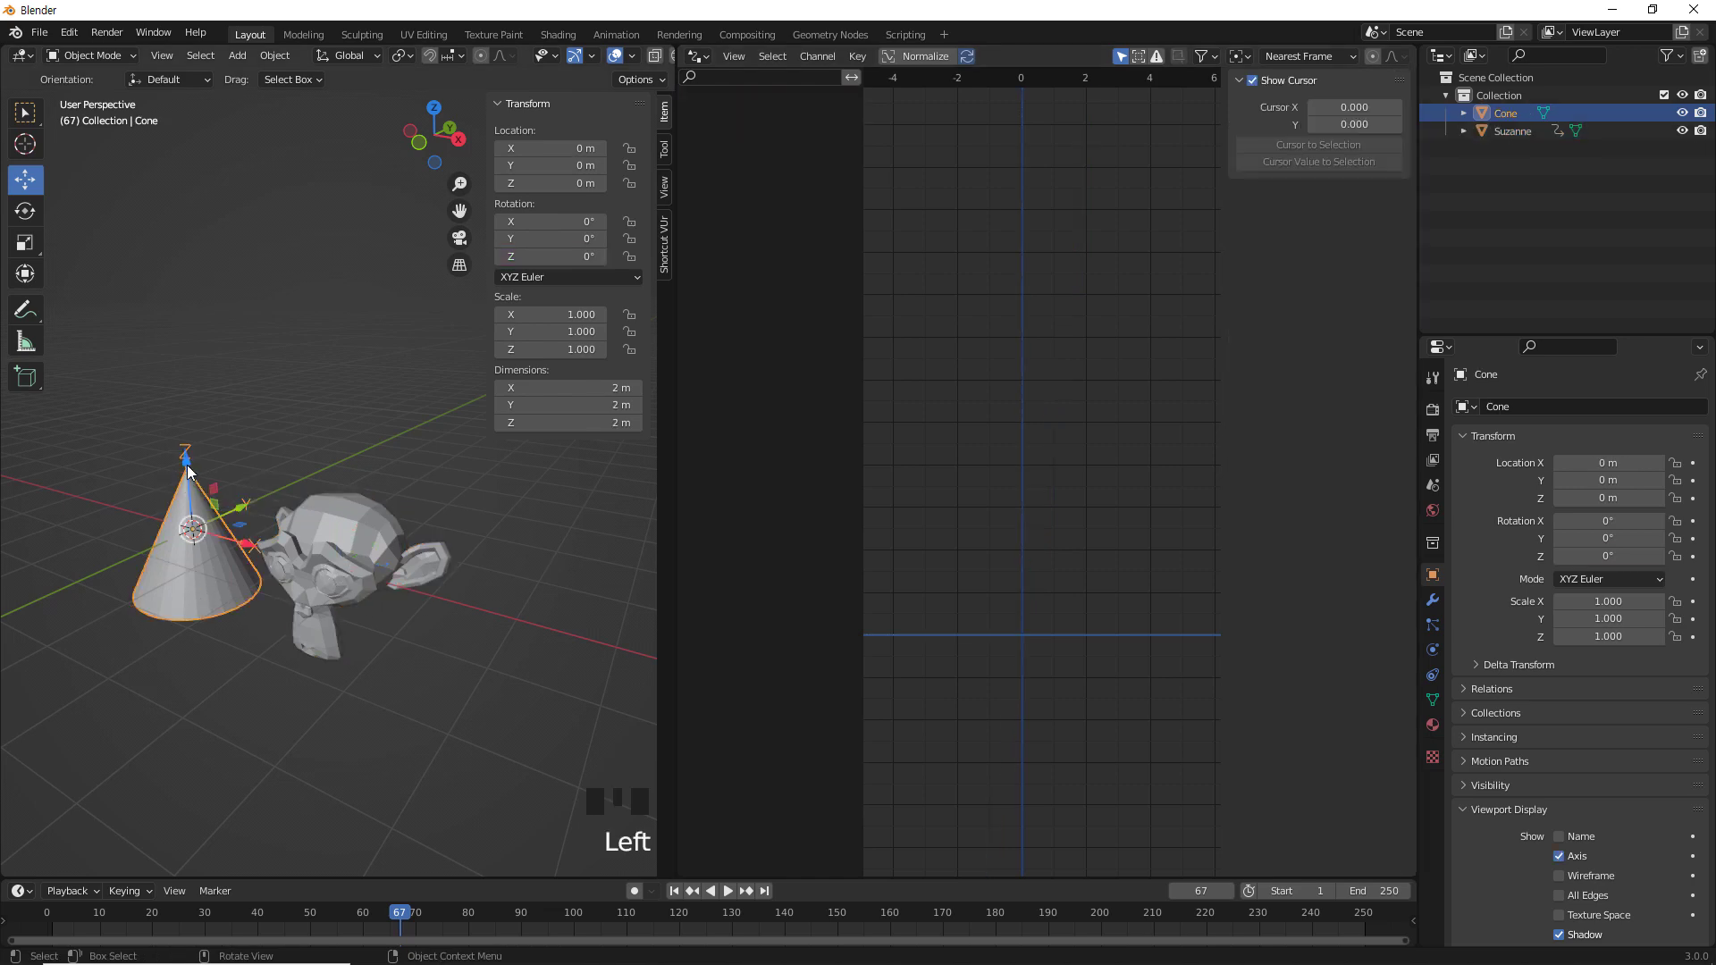
left_click_drag(187, 468, 288, 502)
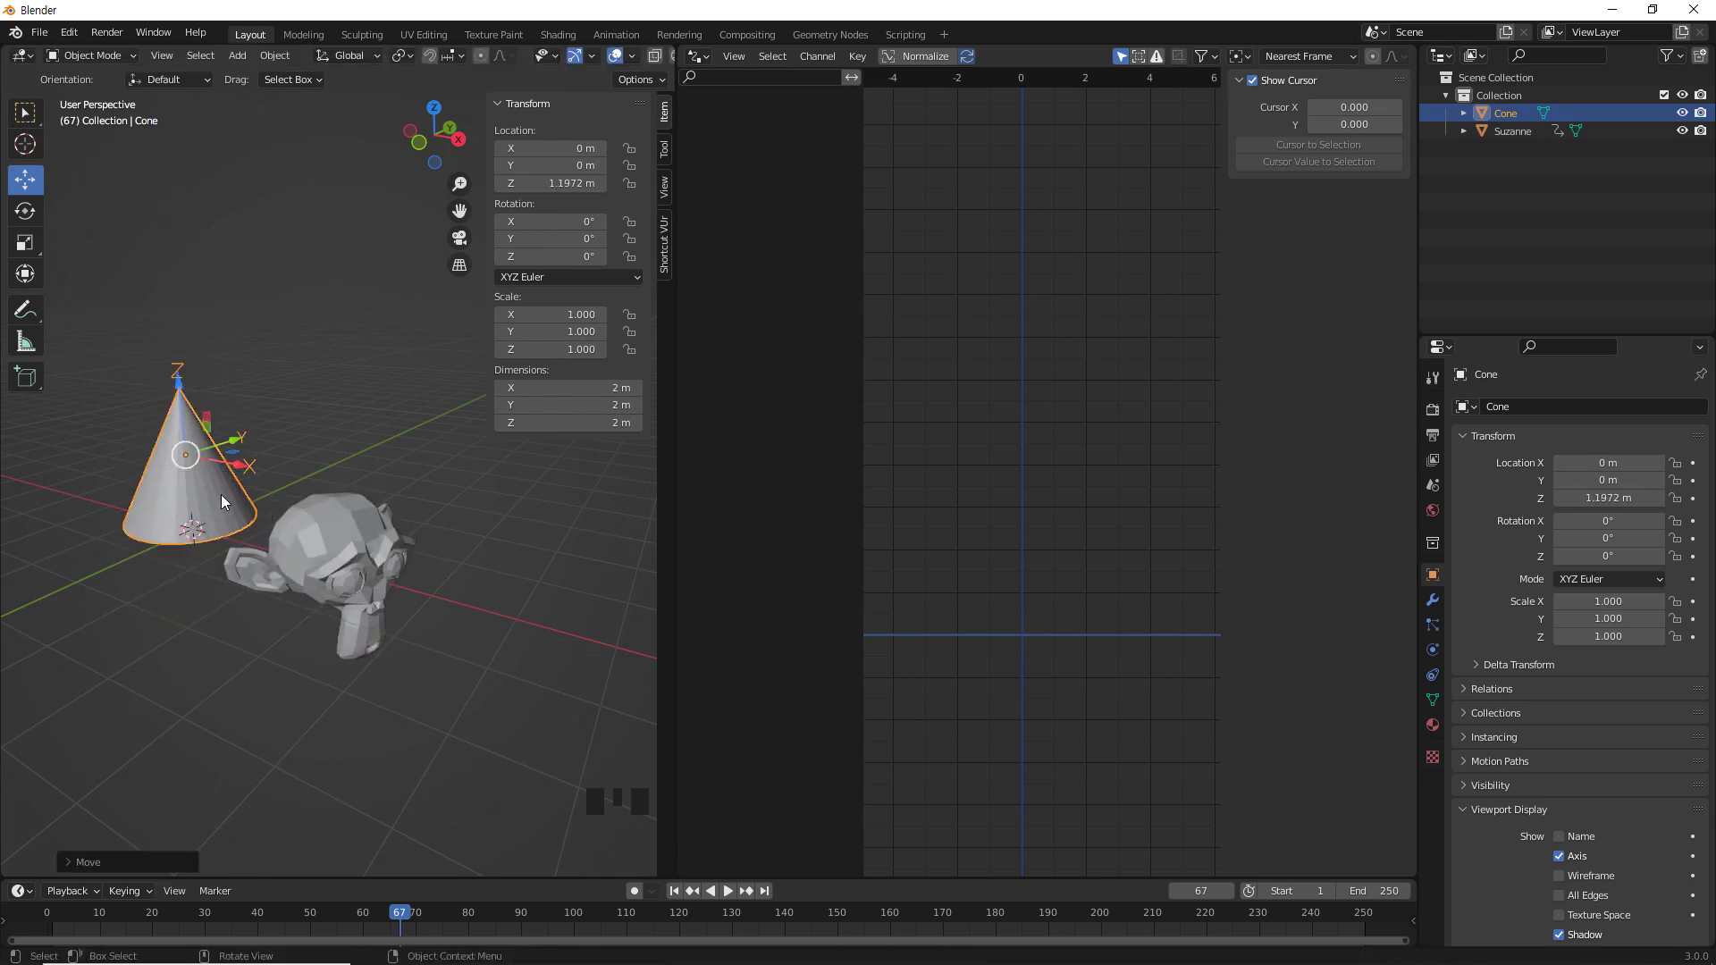
Step: Undo the cone's upward move and rotate the cone 90° about the global X axis
key("ctrl+z")
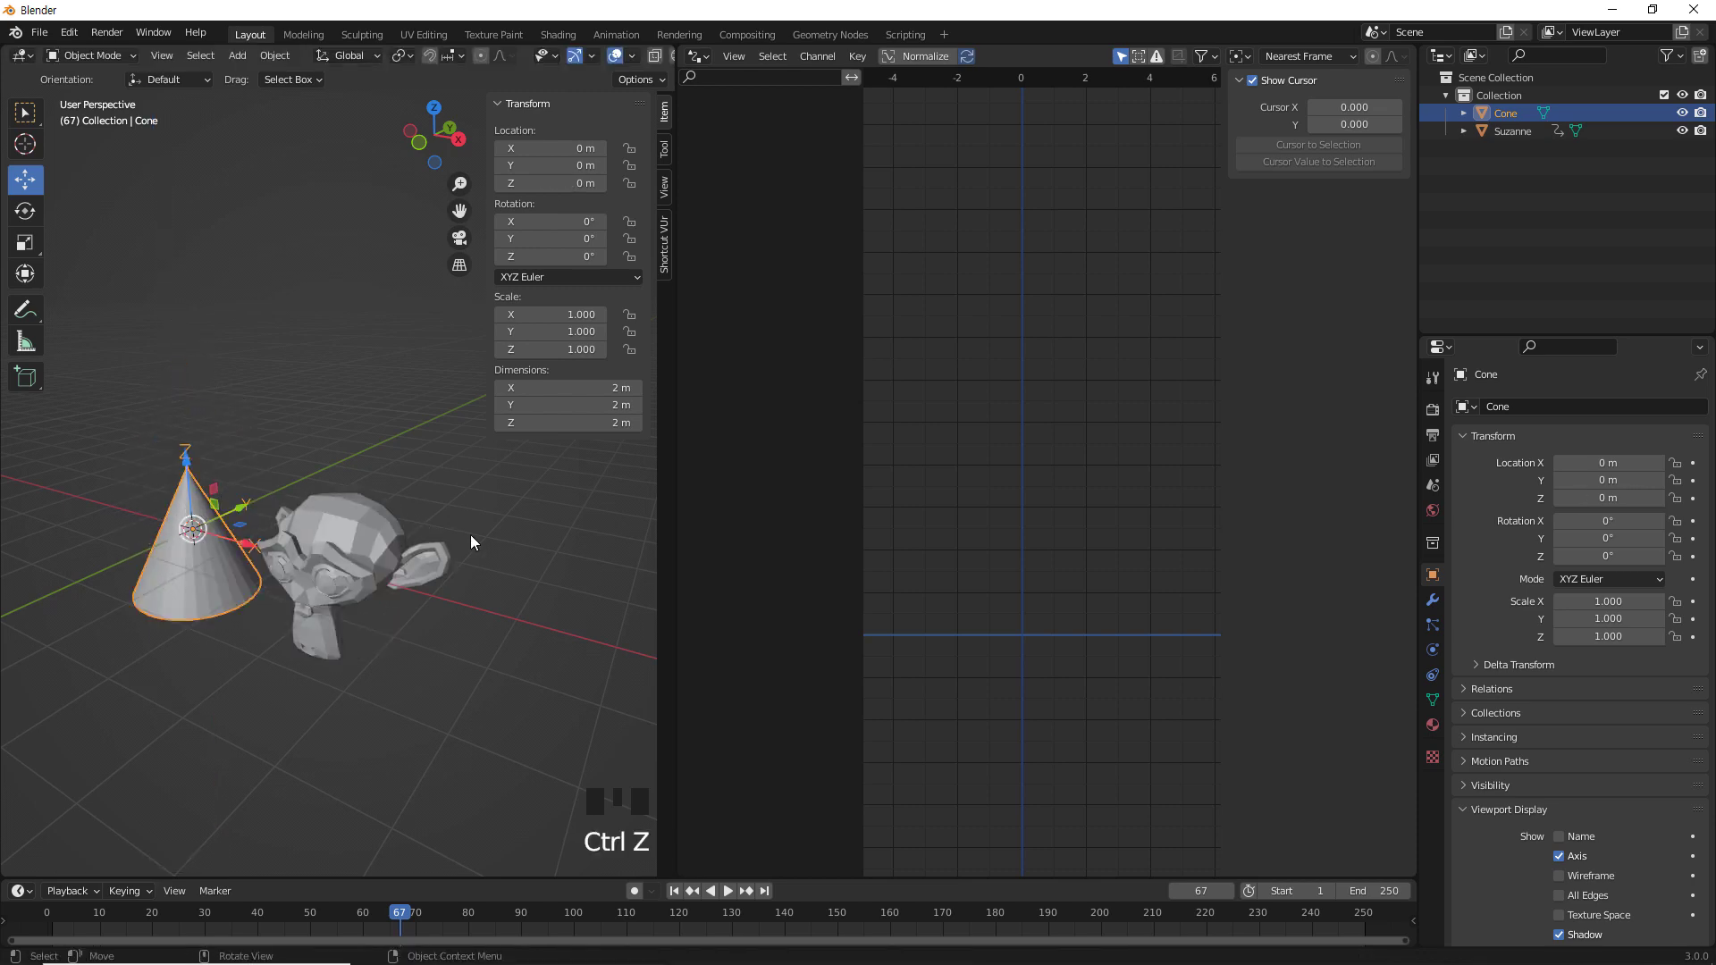
key("r")
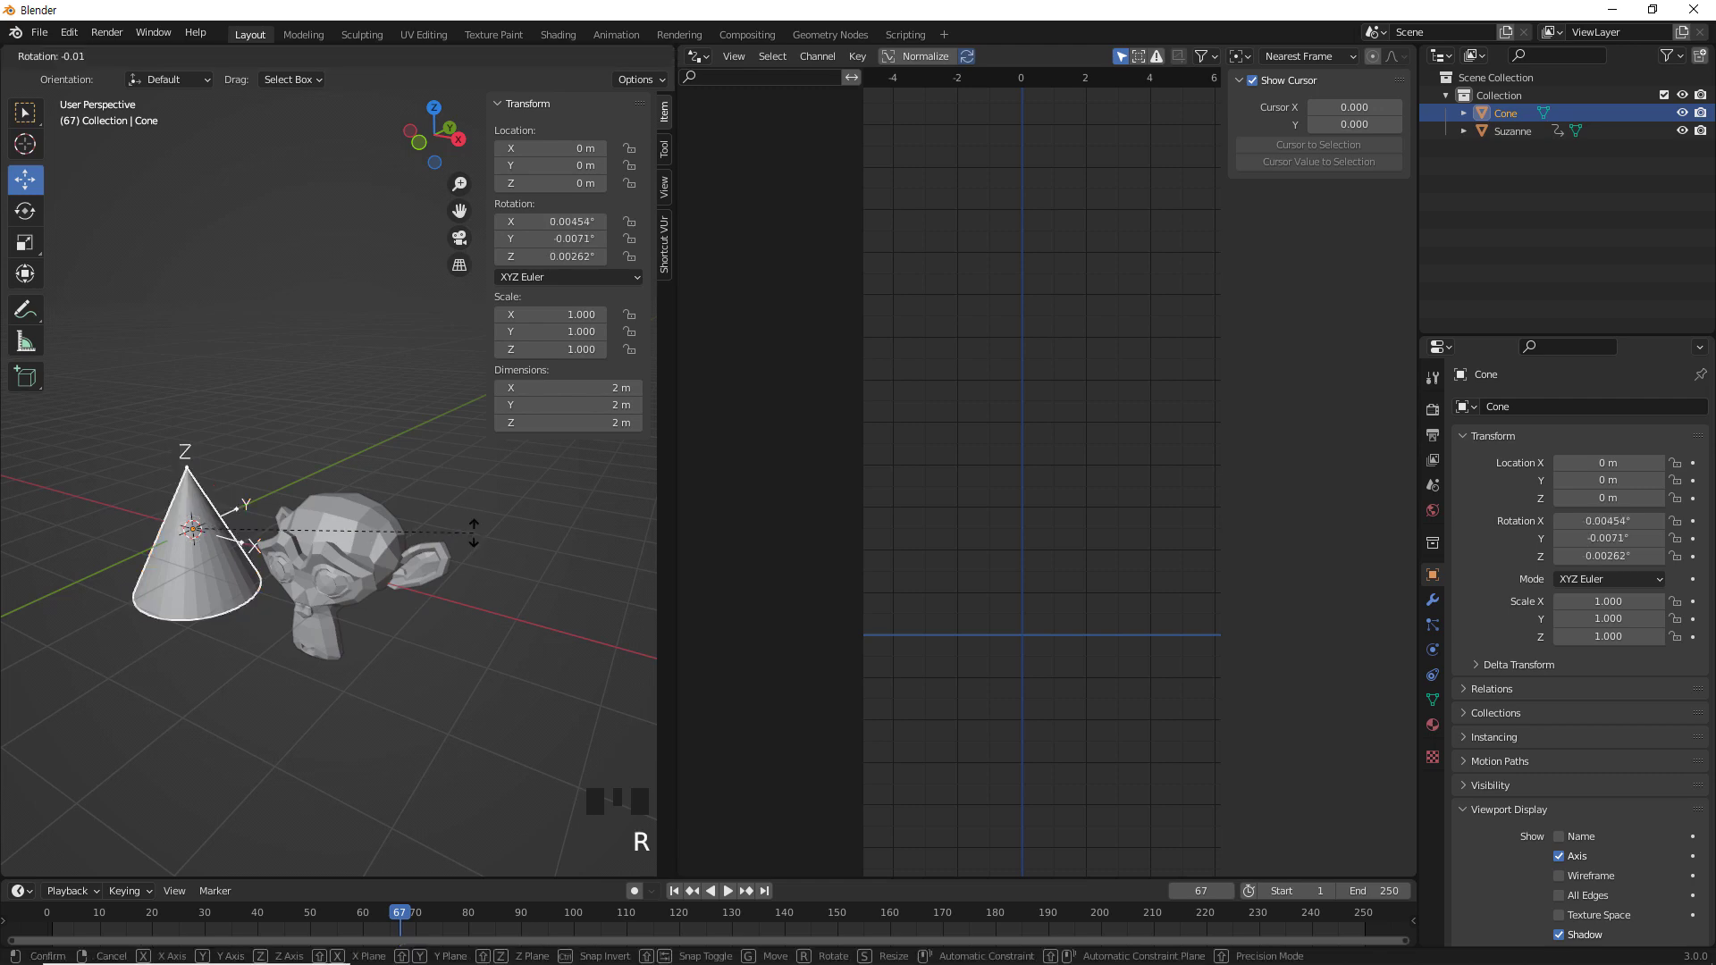
type("x90")
key("Return")
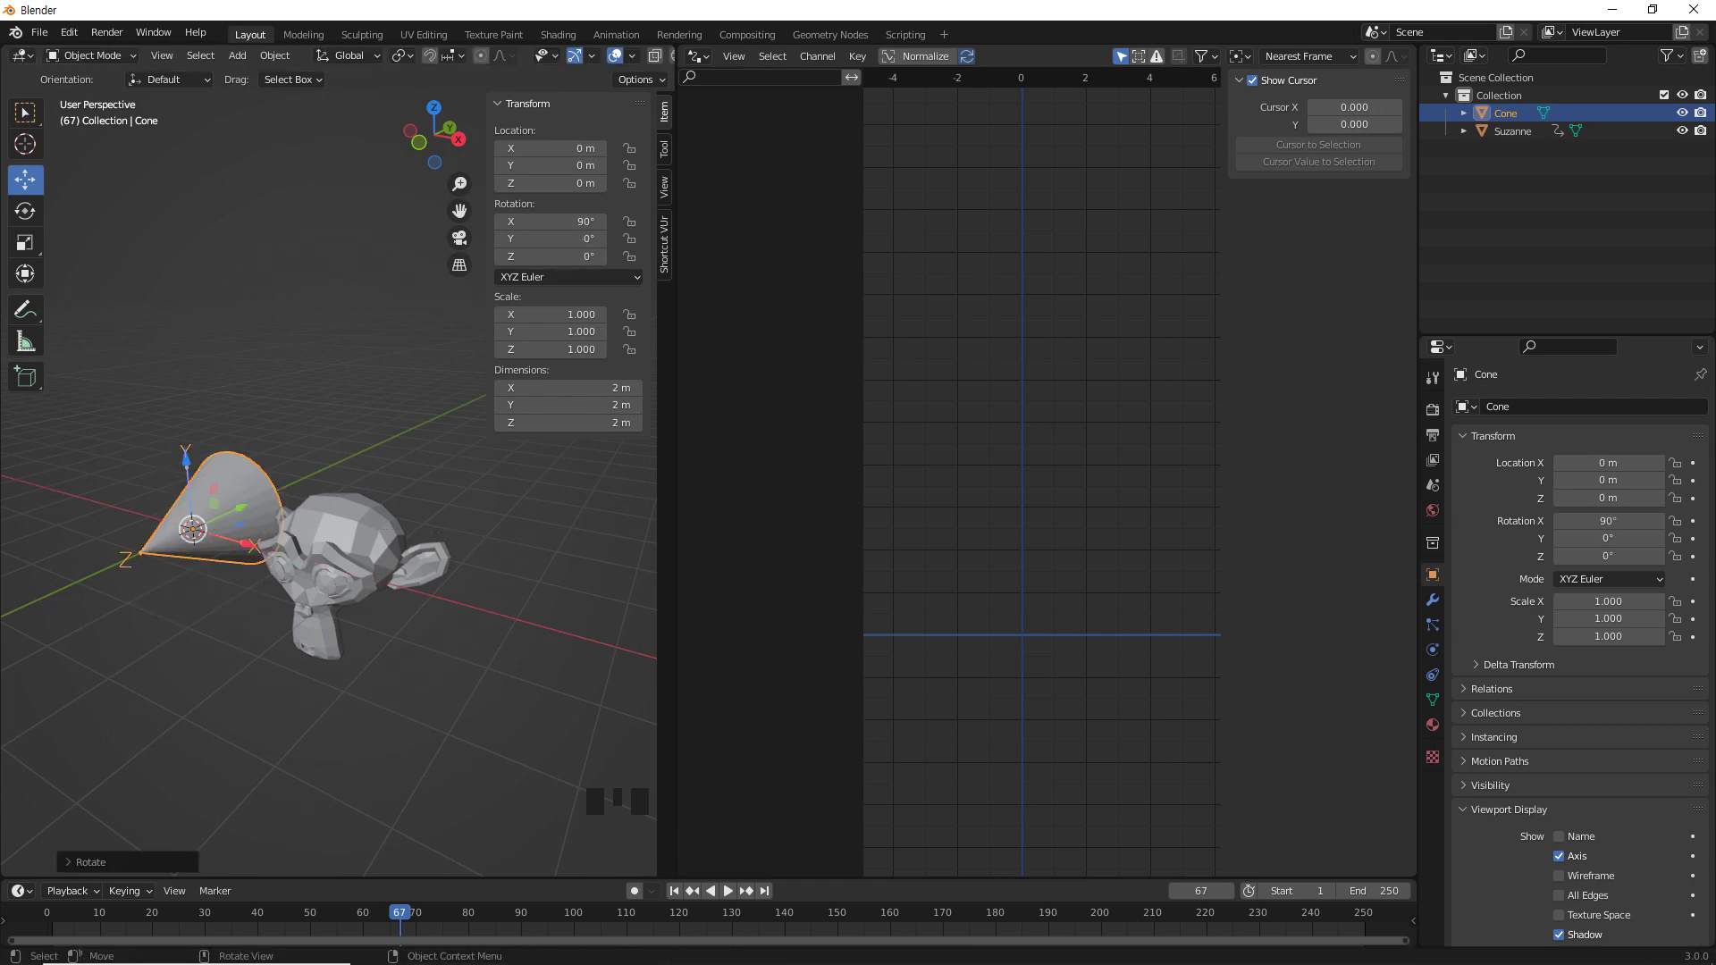
left_click(193, 676)
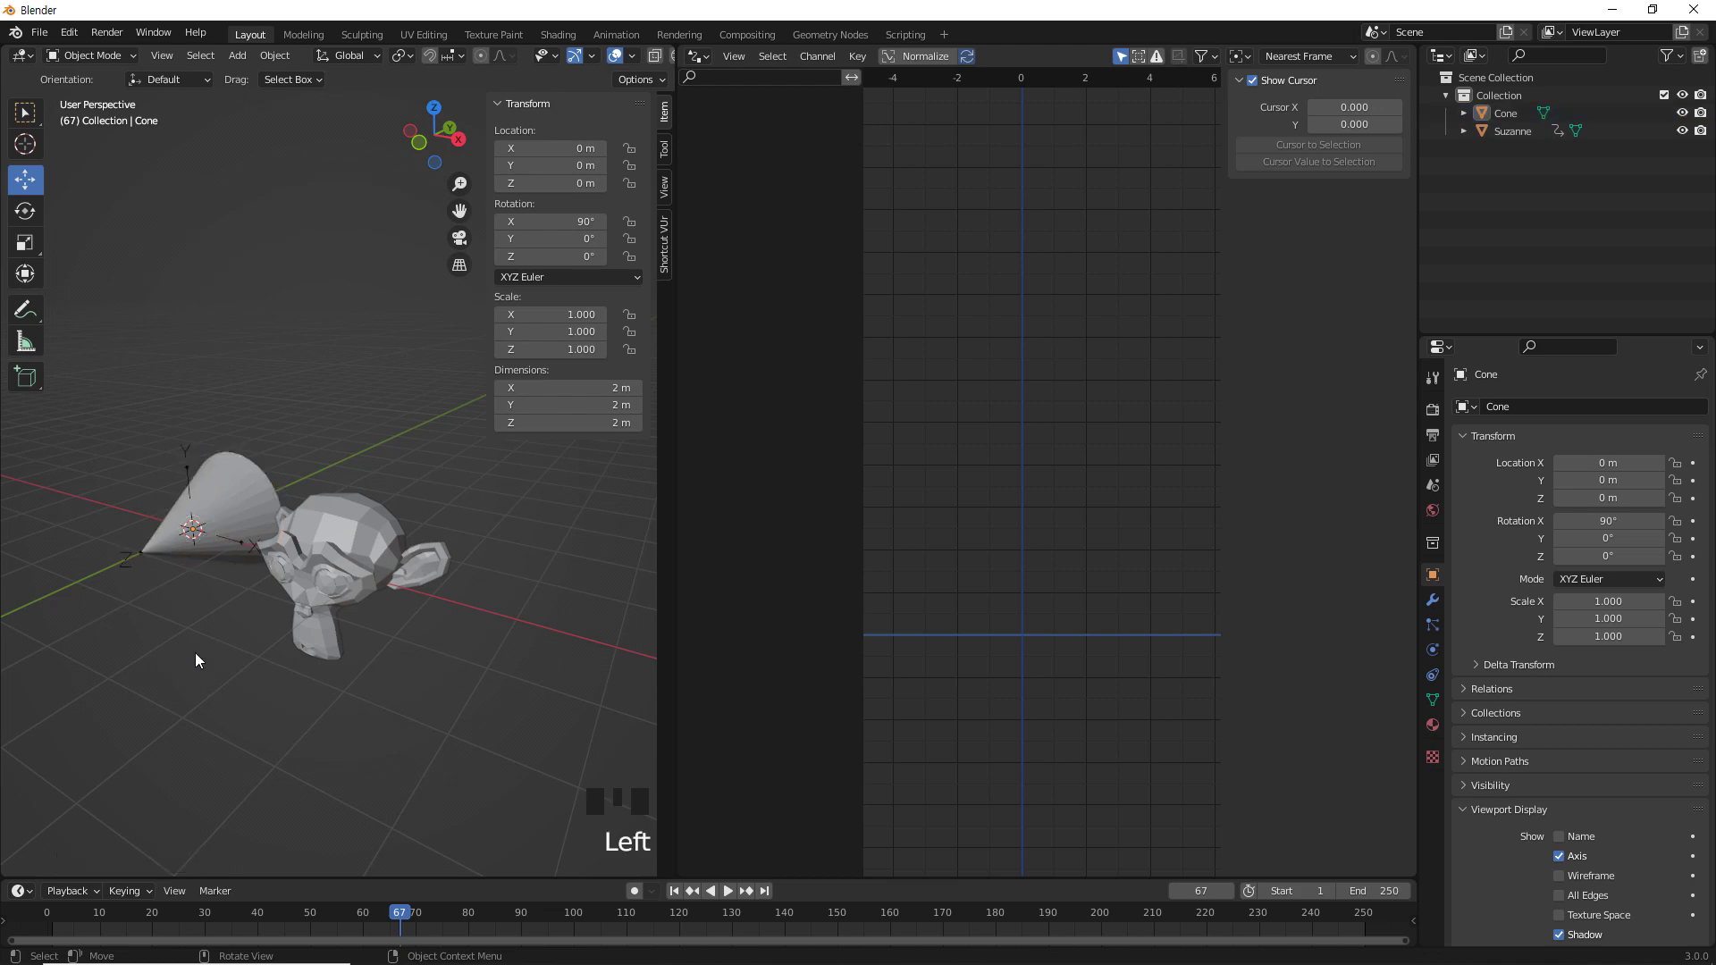
left_click(187, 472)
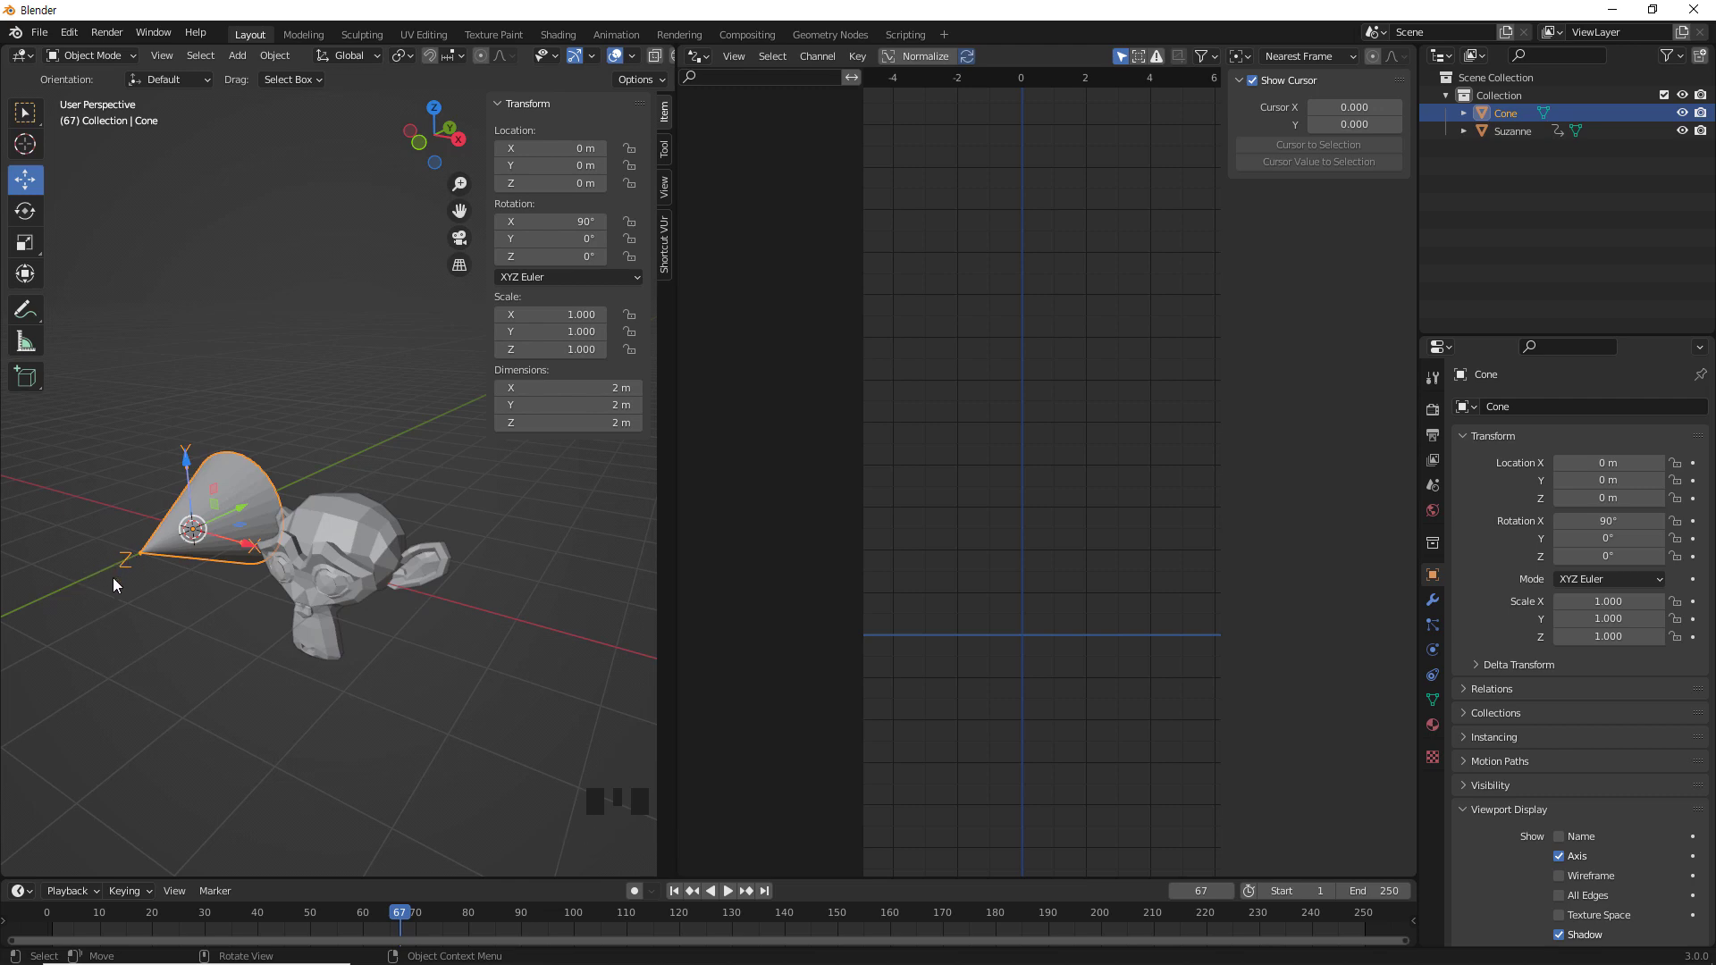
Step: Check the monkey head's driver, test-move the tilted cone, including about 0.36 m up along global Z, and undo the moves
left_click(336, 540)
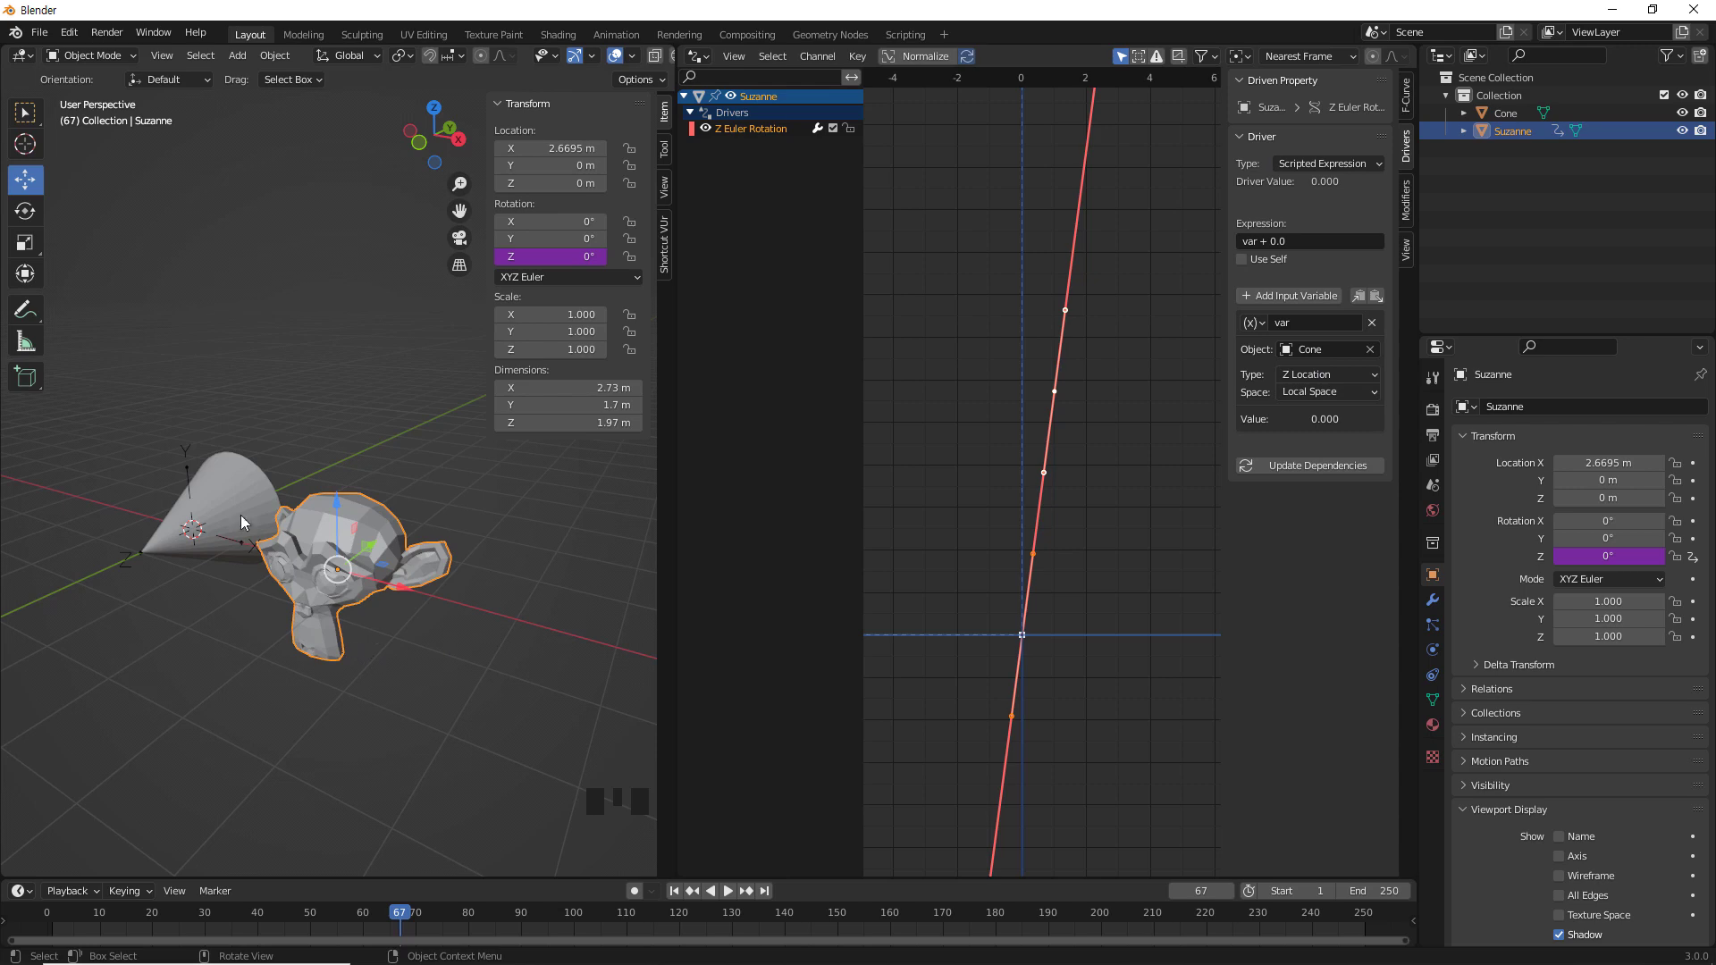
left_click(223, 493)
mouse_move(192, 483)
left_mouse_down()
mouse_move(192, 554)
mouse_move(191, 507)
left_mouse_up()
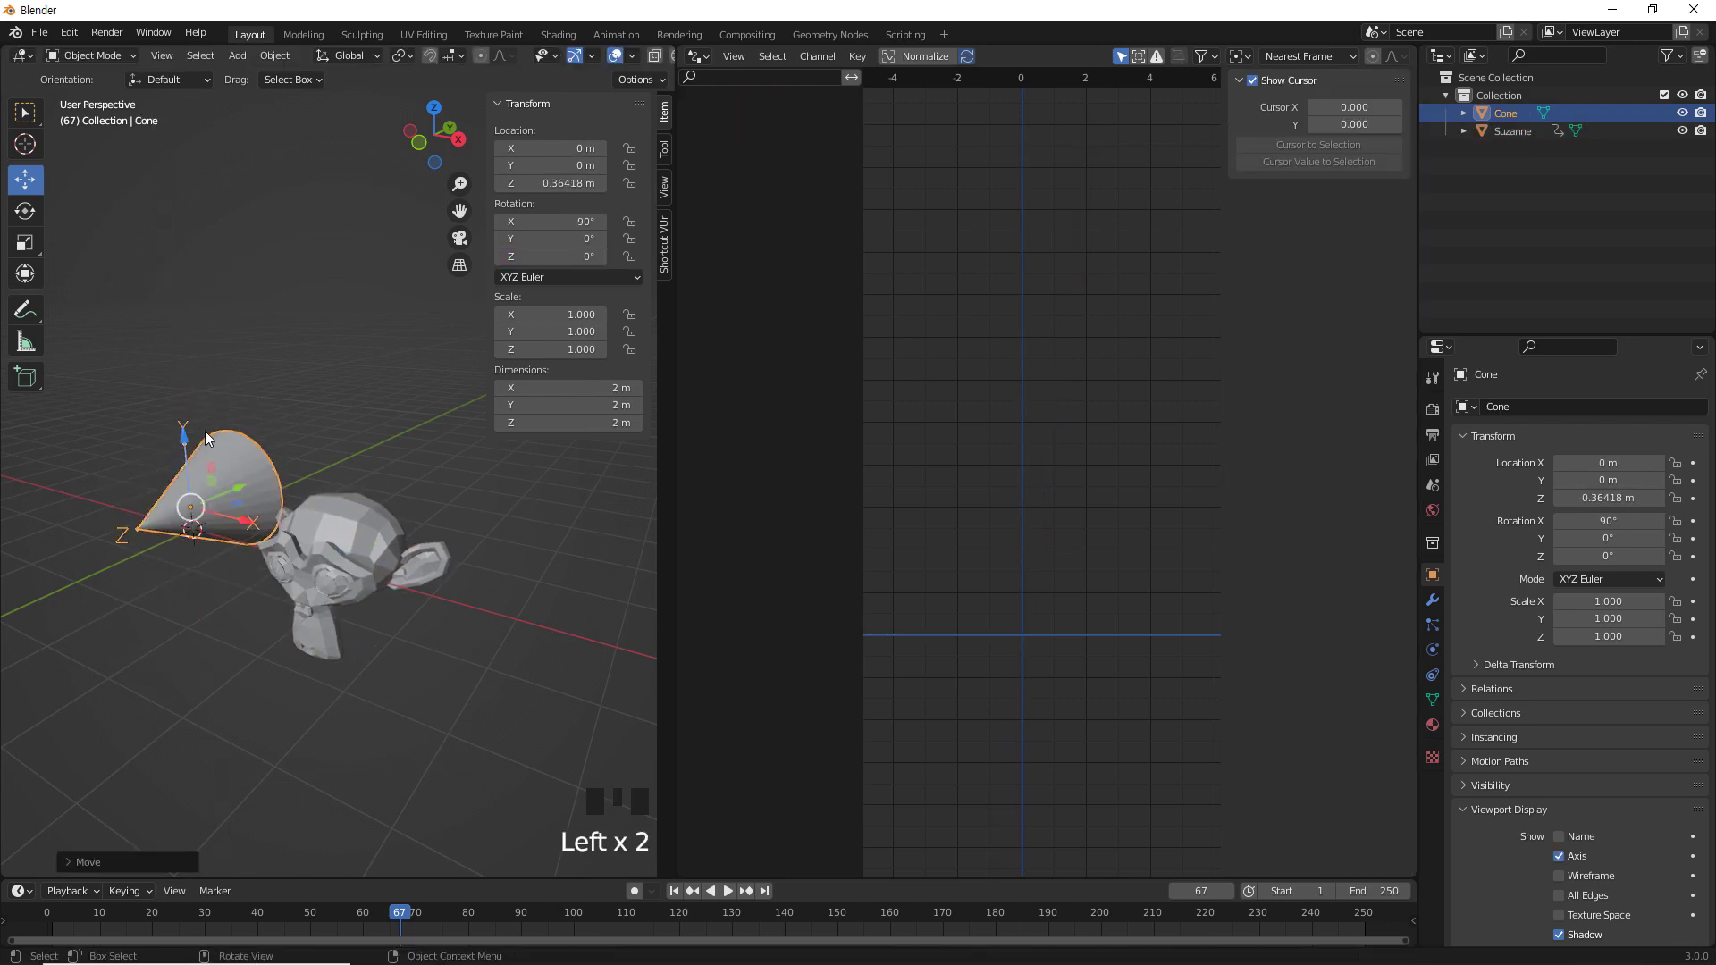
key("ctrl+z")
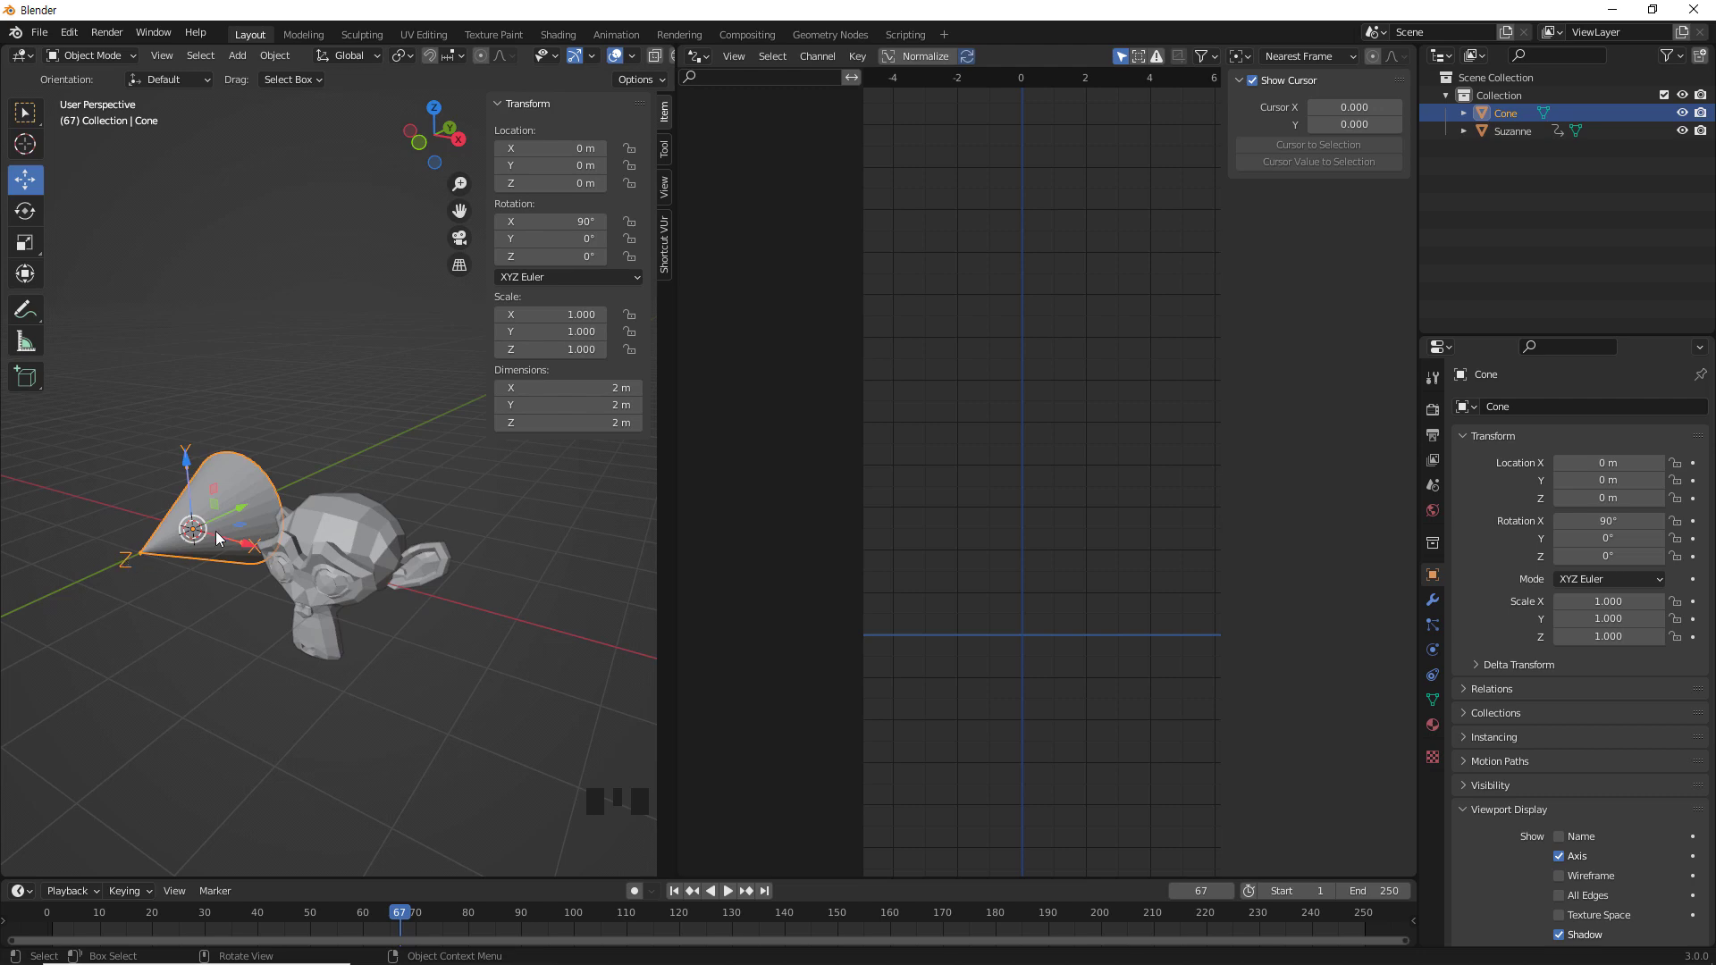
left_click_drag(240, 511, 197, 555)
key("ctrl+z")
Step: Inspect the transform space options of the monkey head's driver variable without changing the selection
left_click(367, 518)
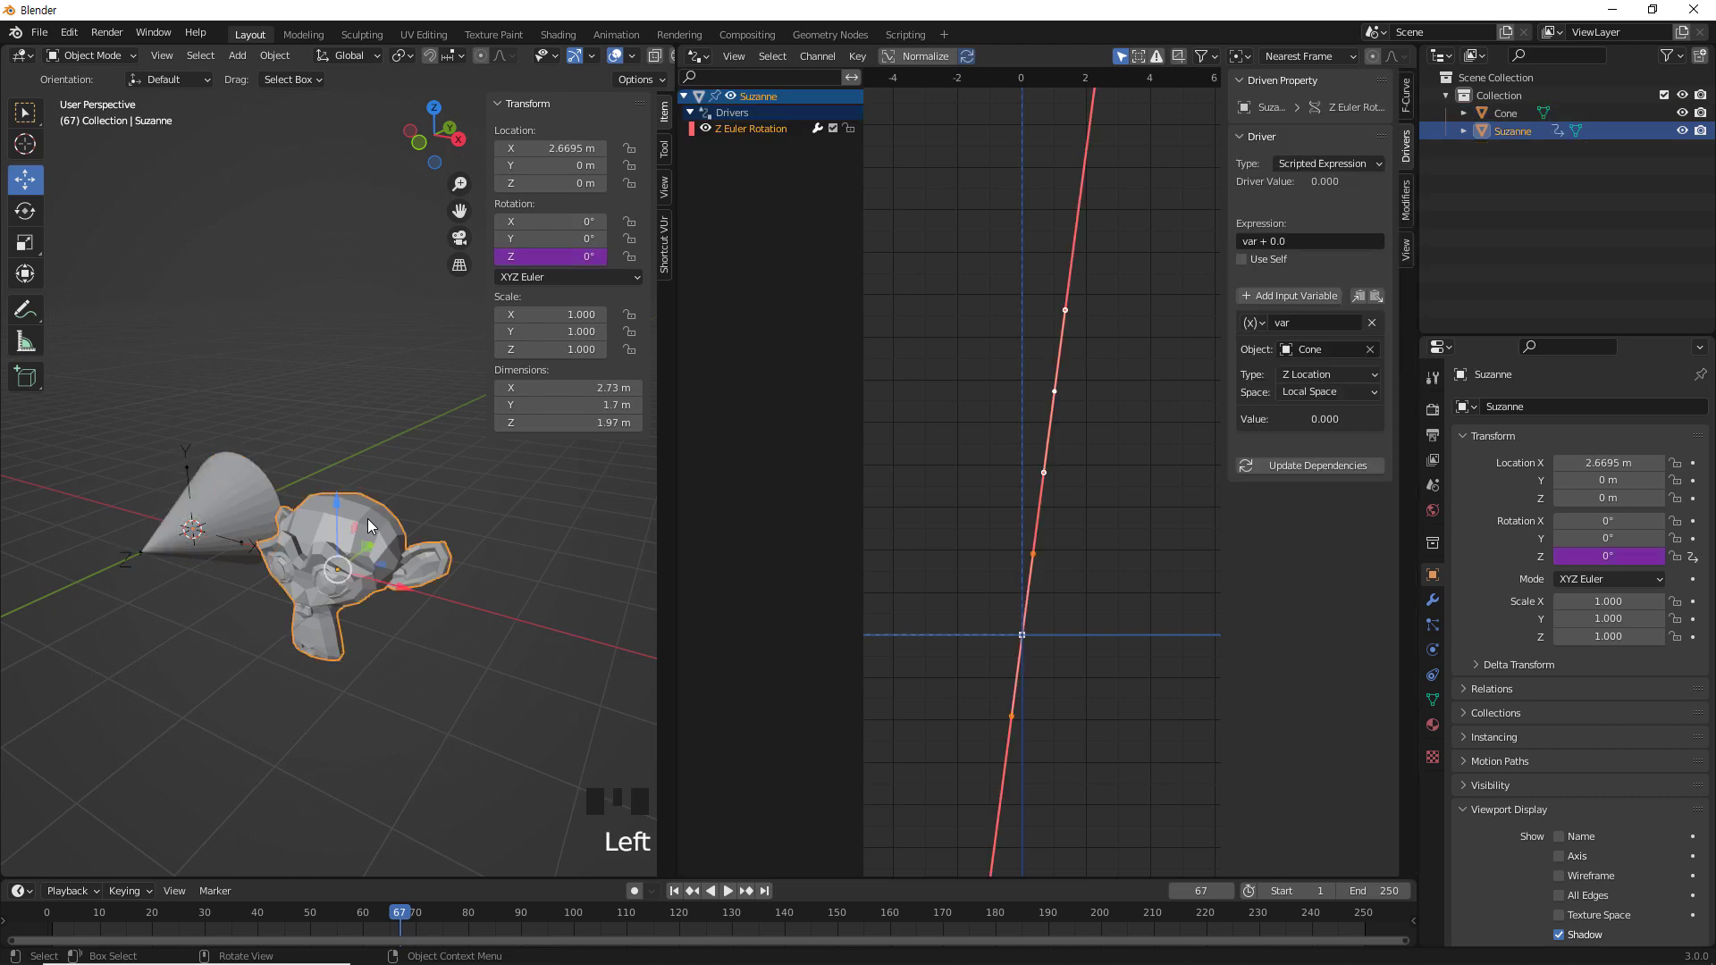
left_click(1334, 393)
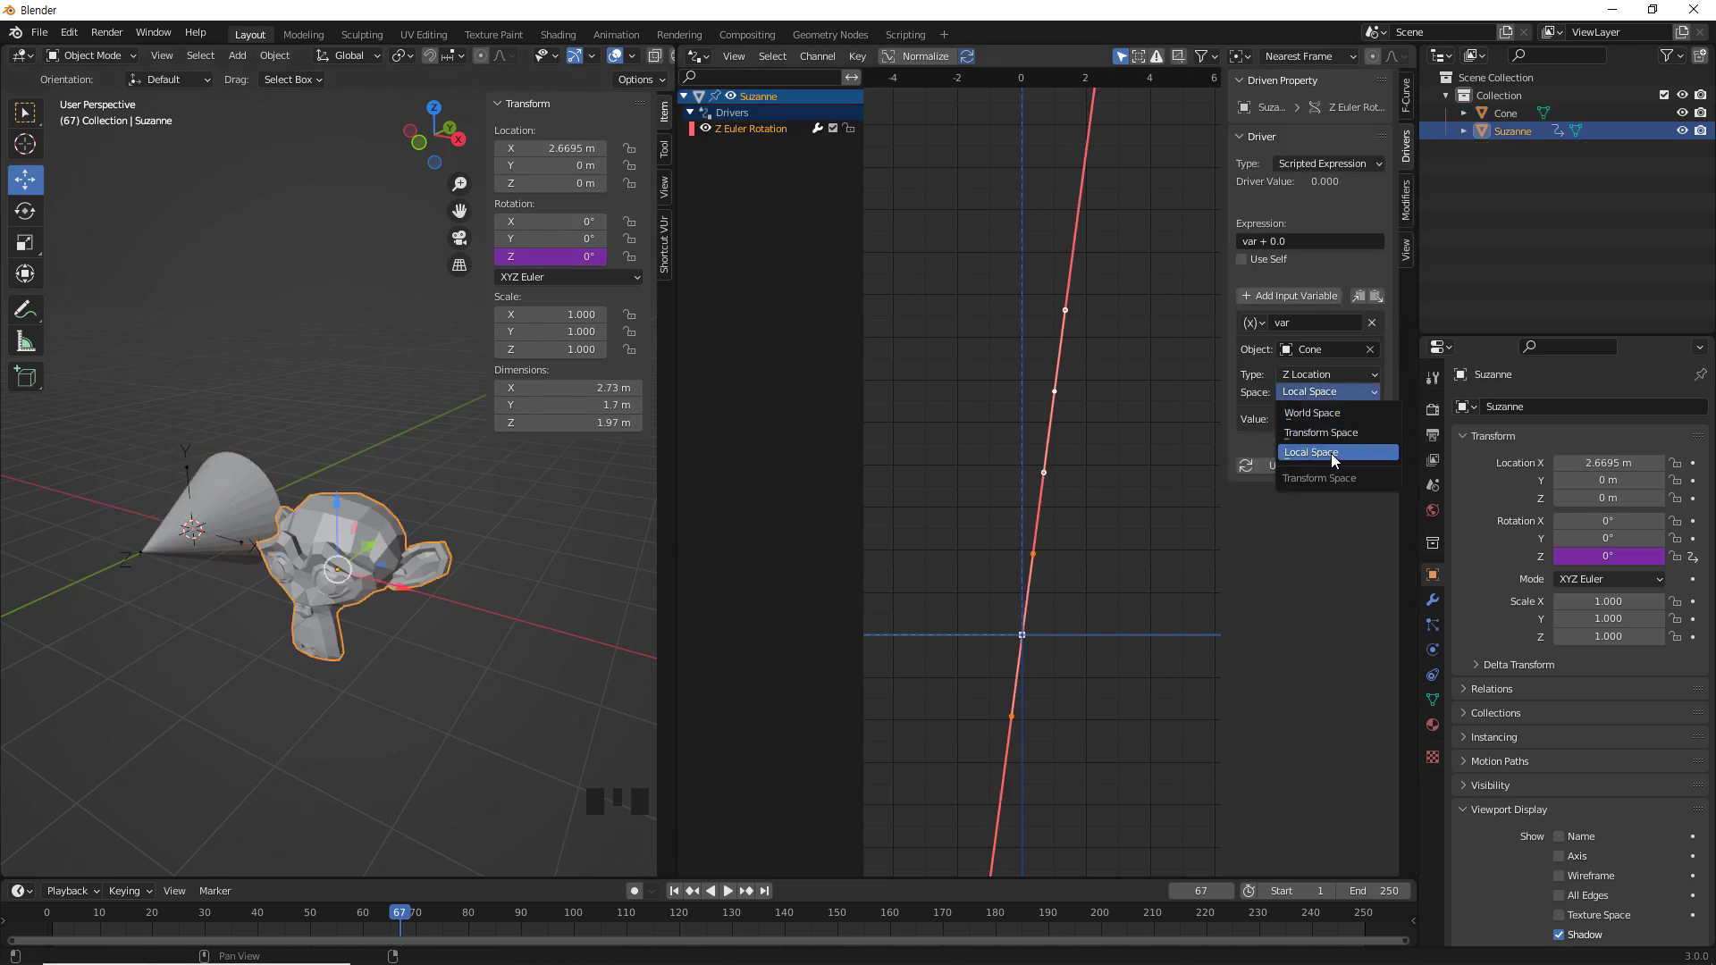
left_click(1252, 441)
left_click(1346, 393)
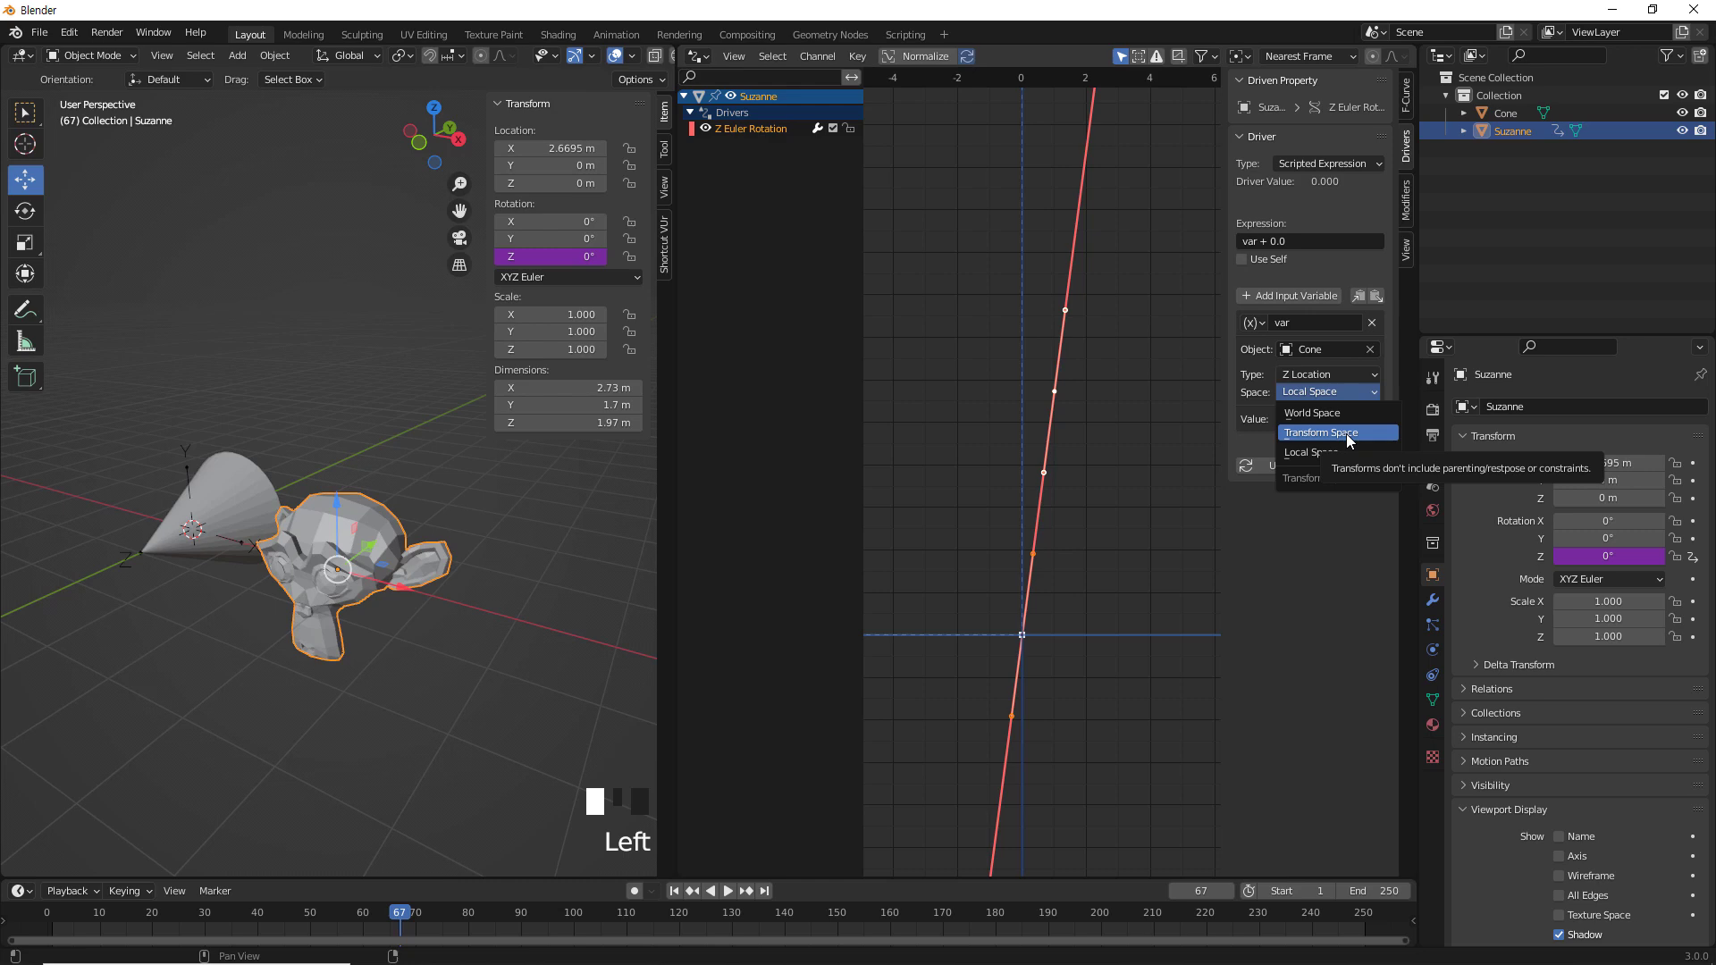
left_click(1246, 449)
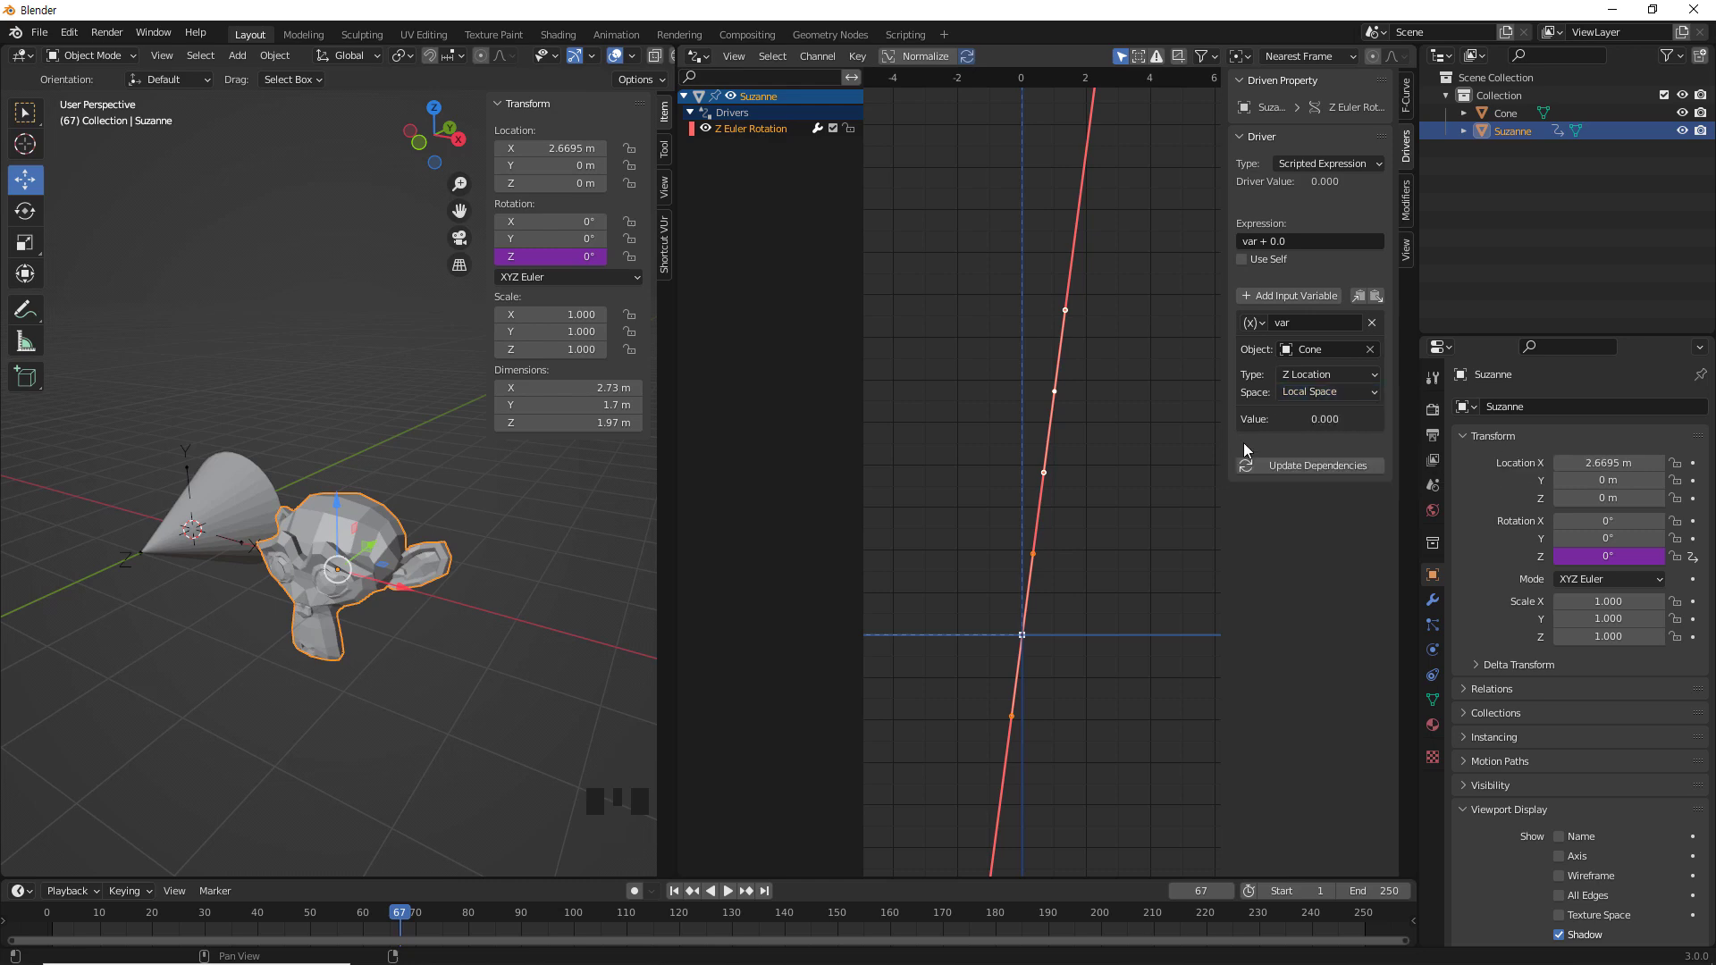
Step: Clear the cone's location and rotation
left_click(235, 508)
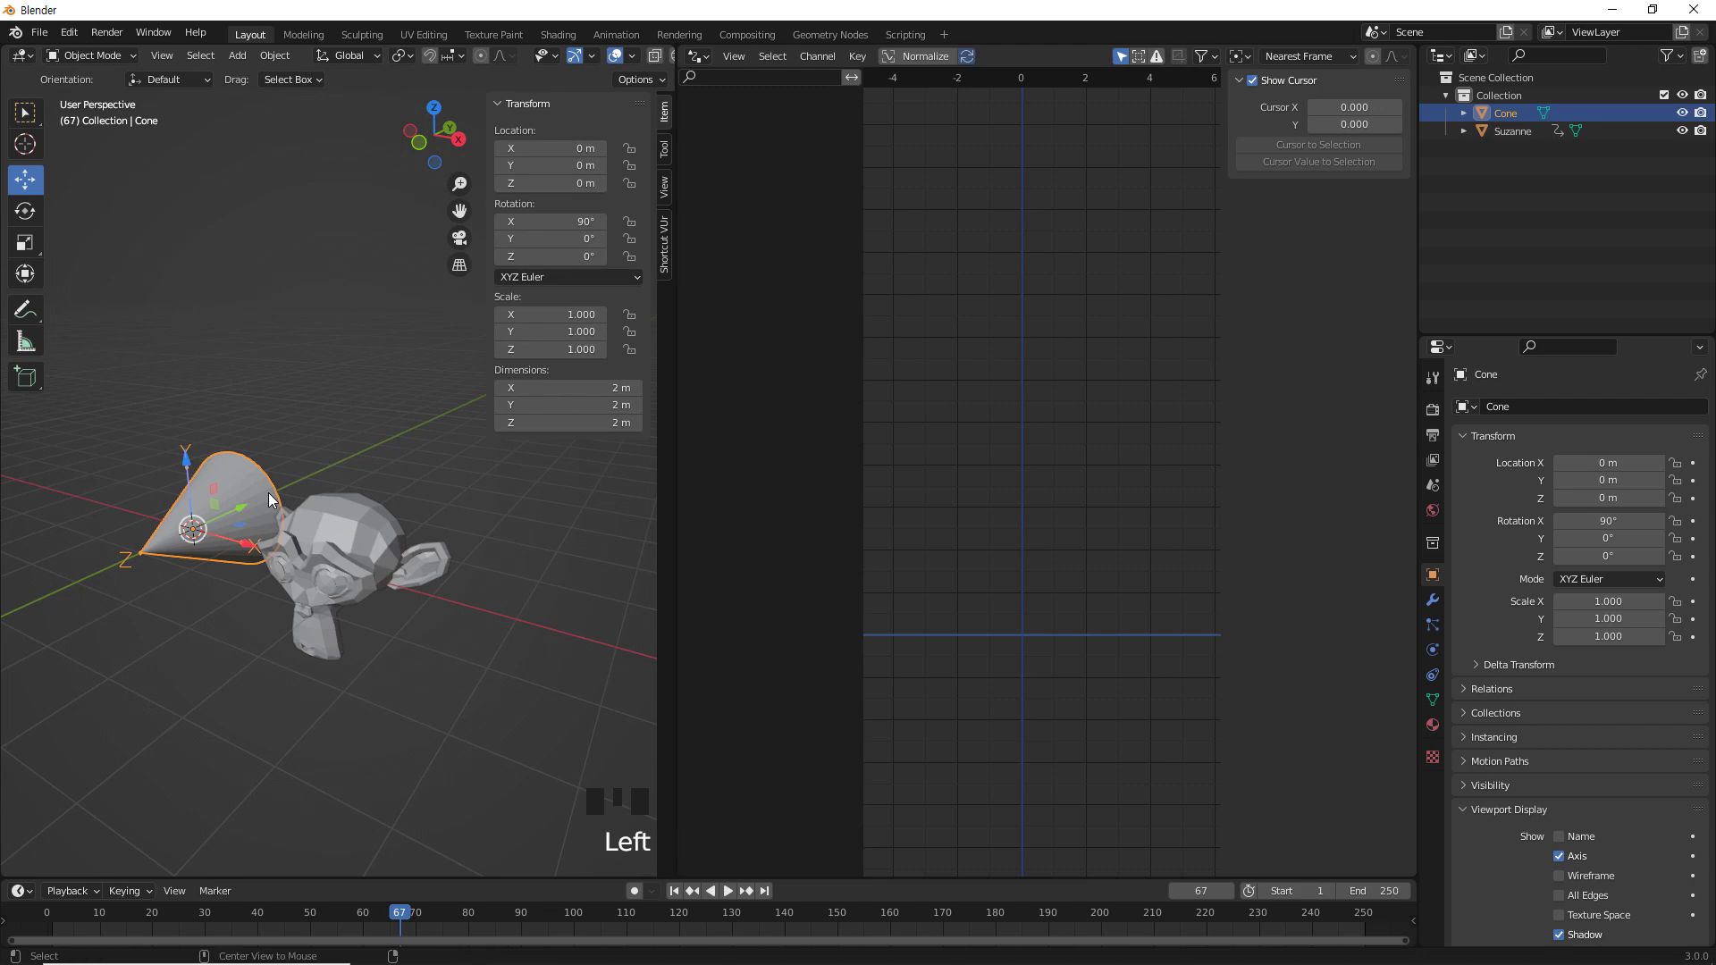
key("alt+g")
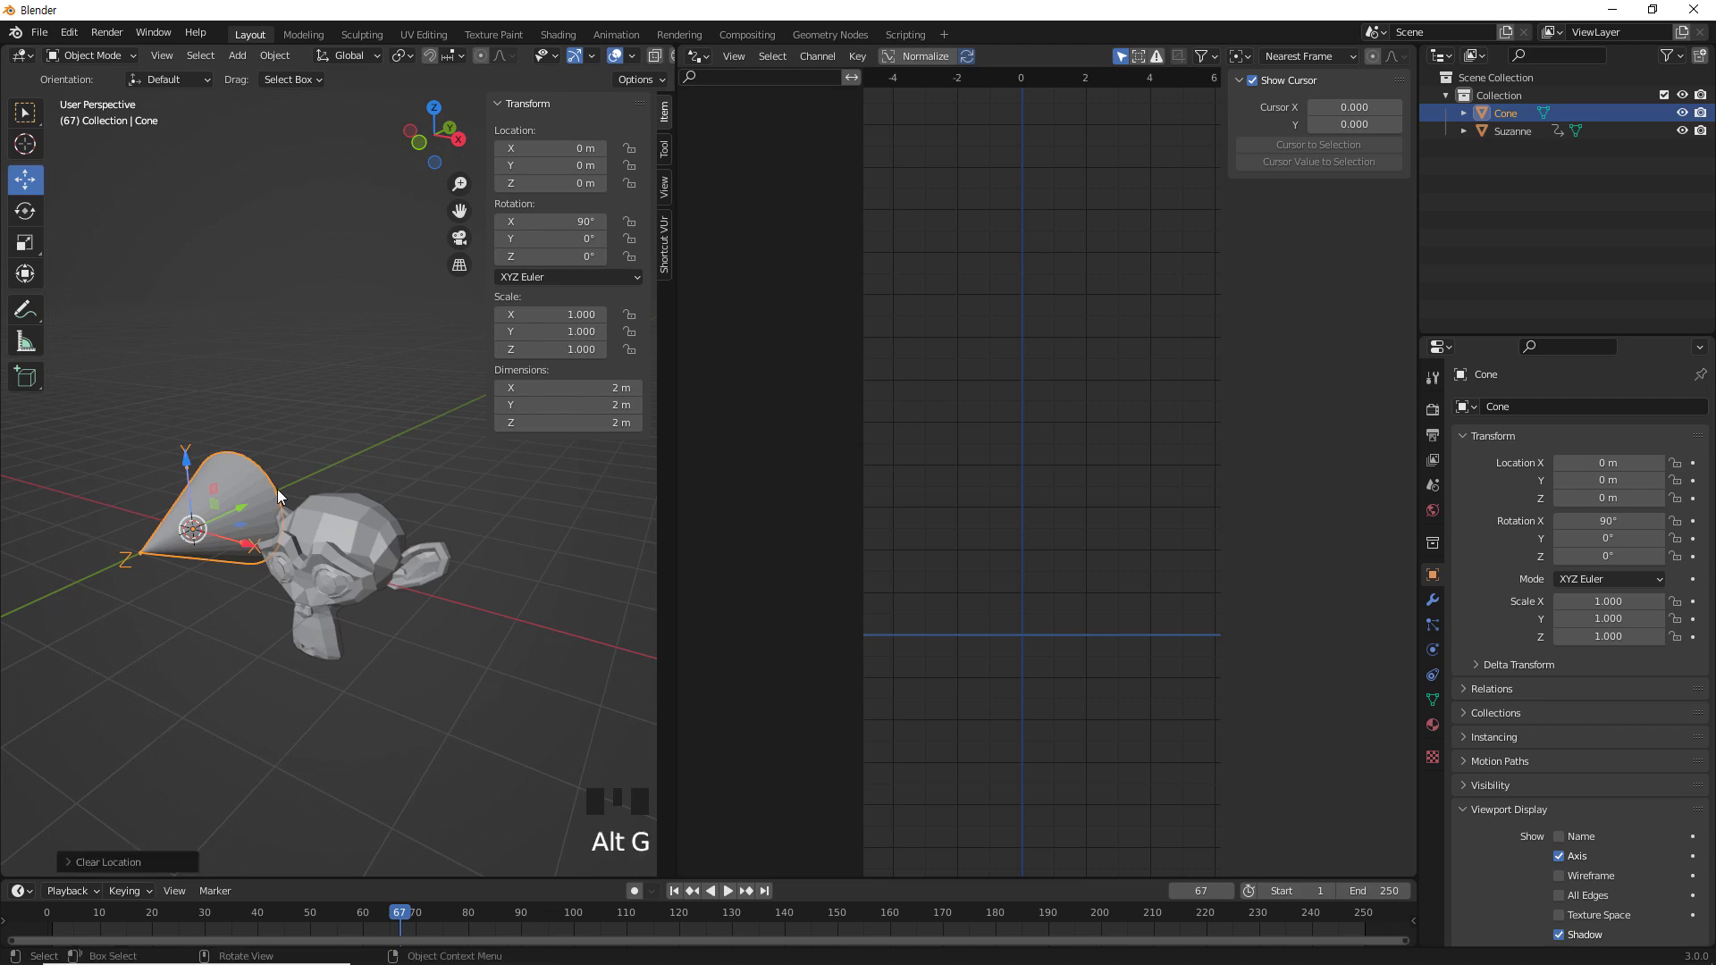
left_click(298, 421)
left_click(249, 483)
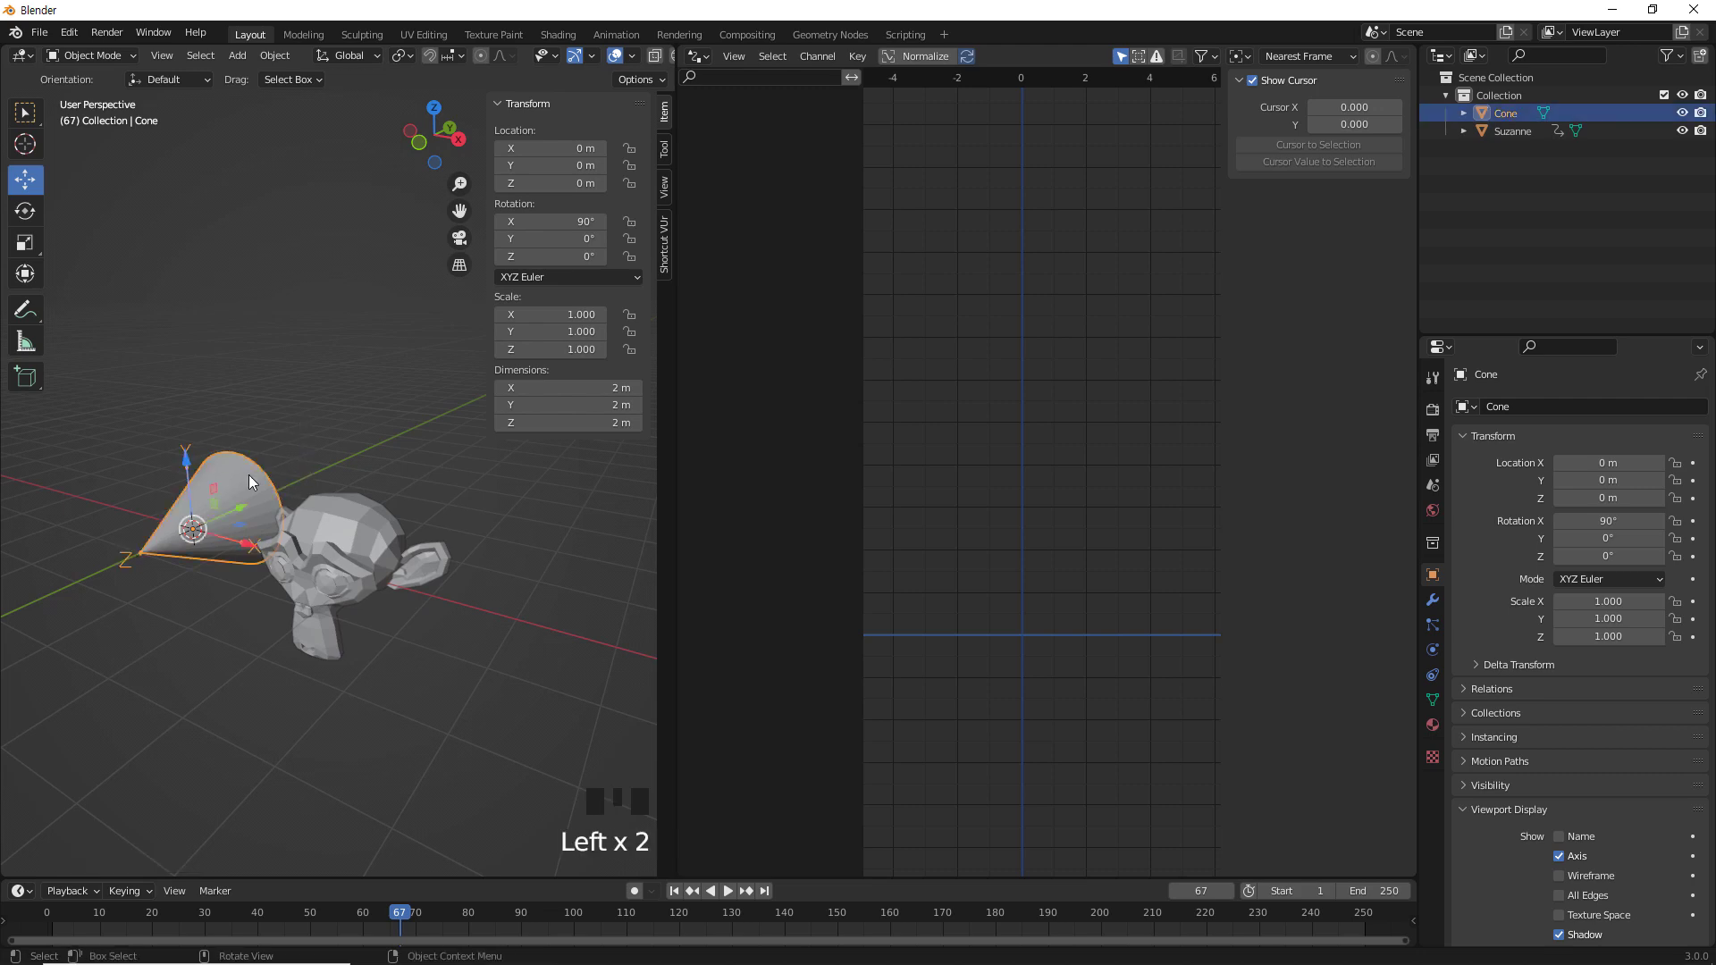
key("alt+r")
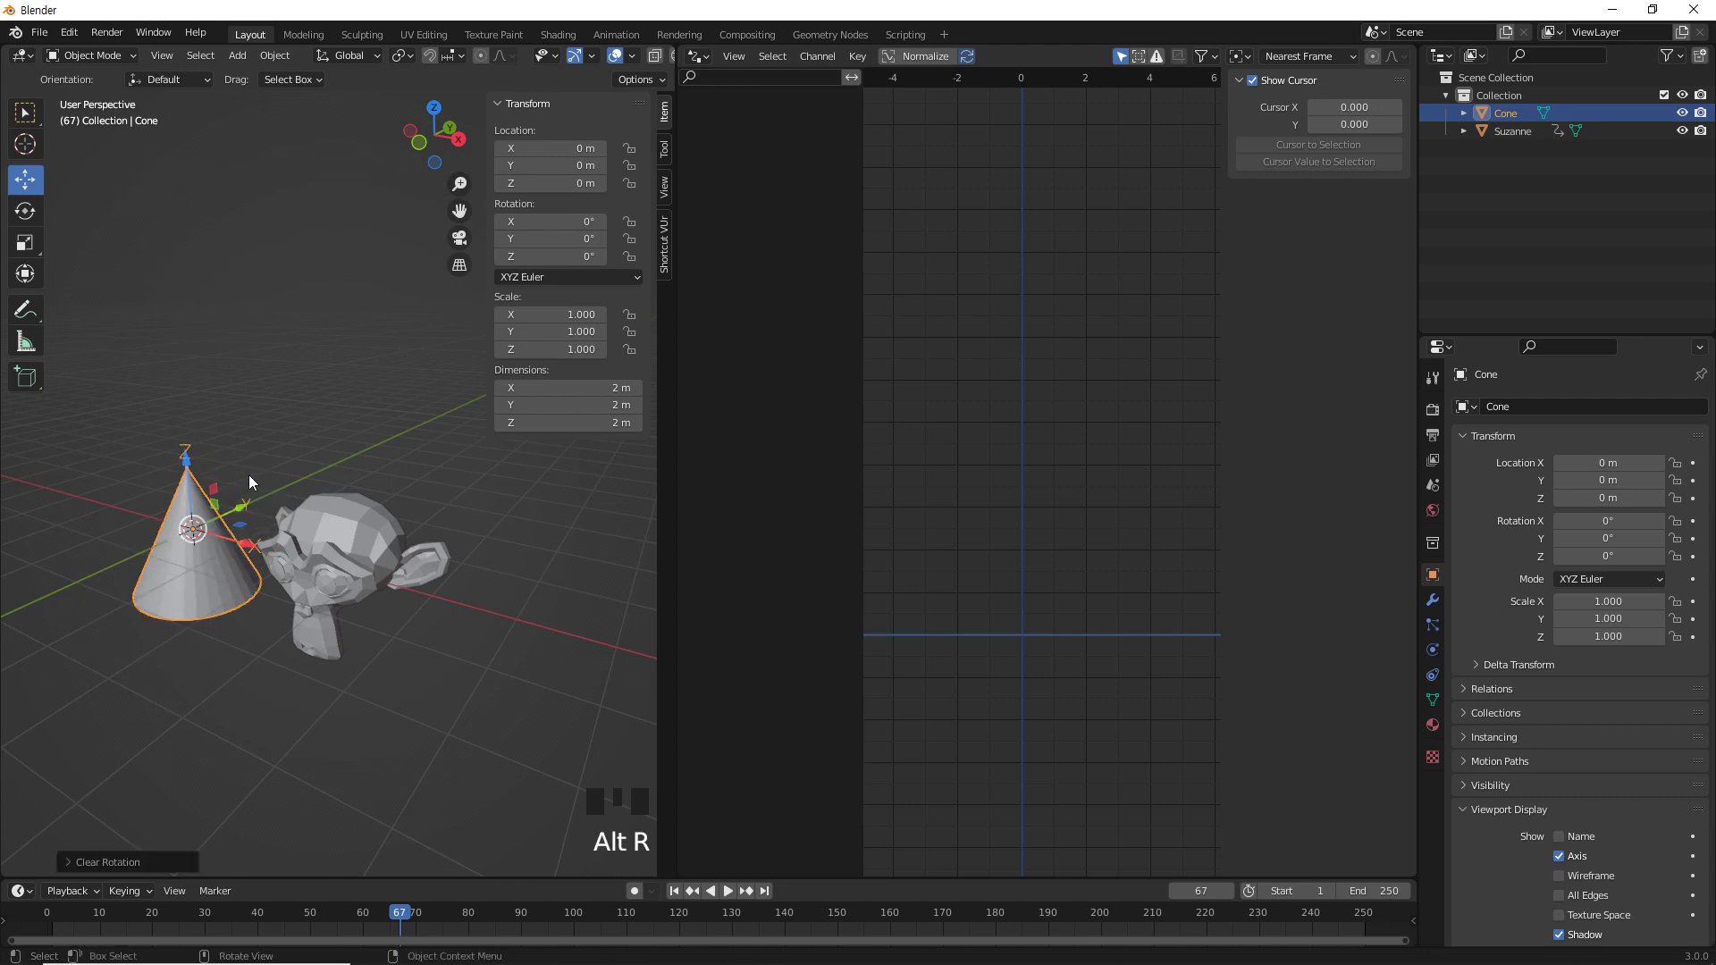
Step: Turn off the Axis viewport display for the cone
left_click(504, 624)
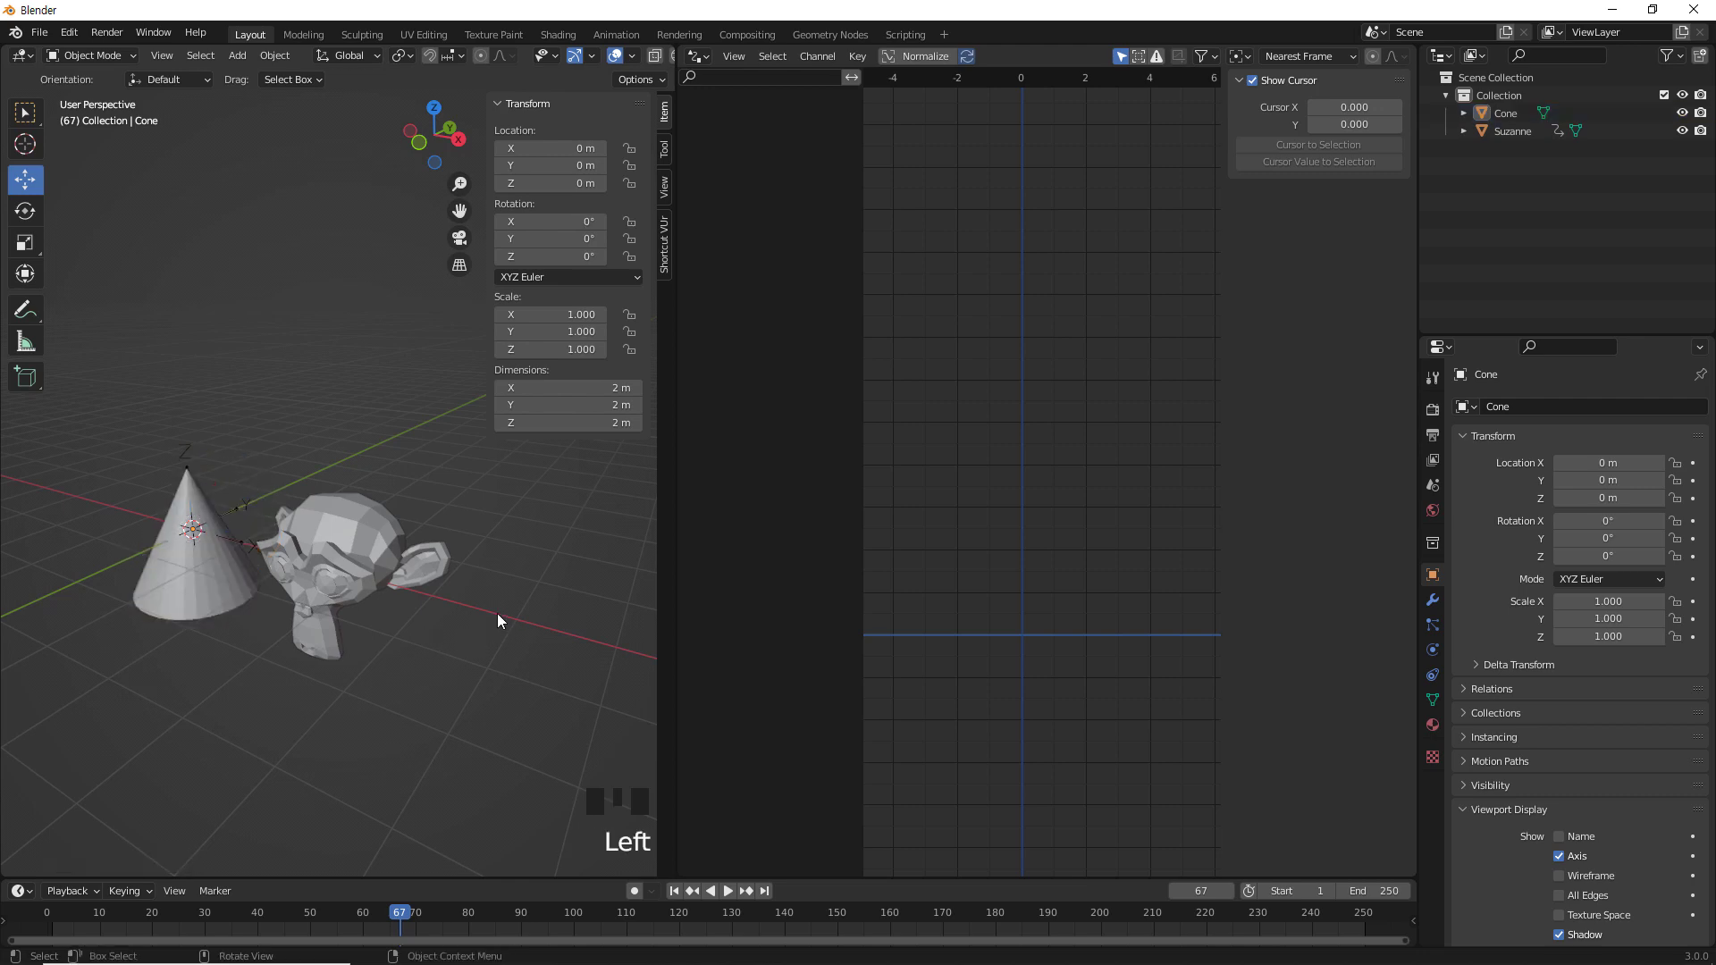
mouse_move(523, 593)
middle_mouse_down()
mouse_move(559, 581)
mouse_move(555, 597)
middle_mouse_up()
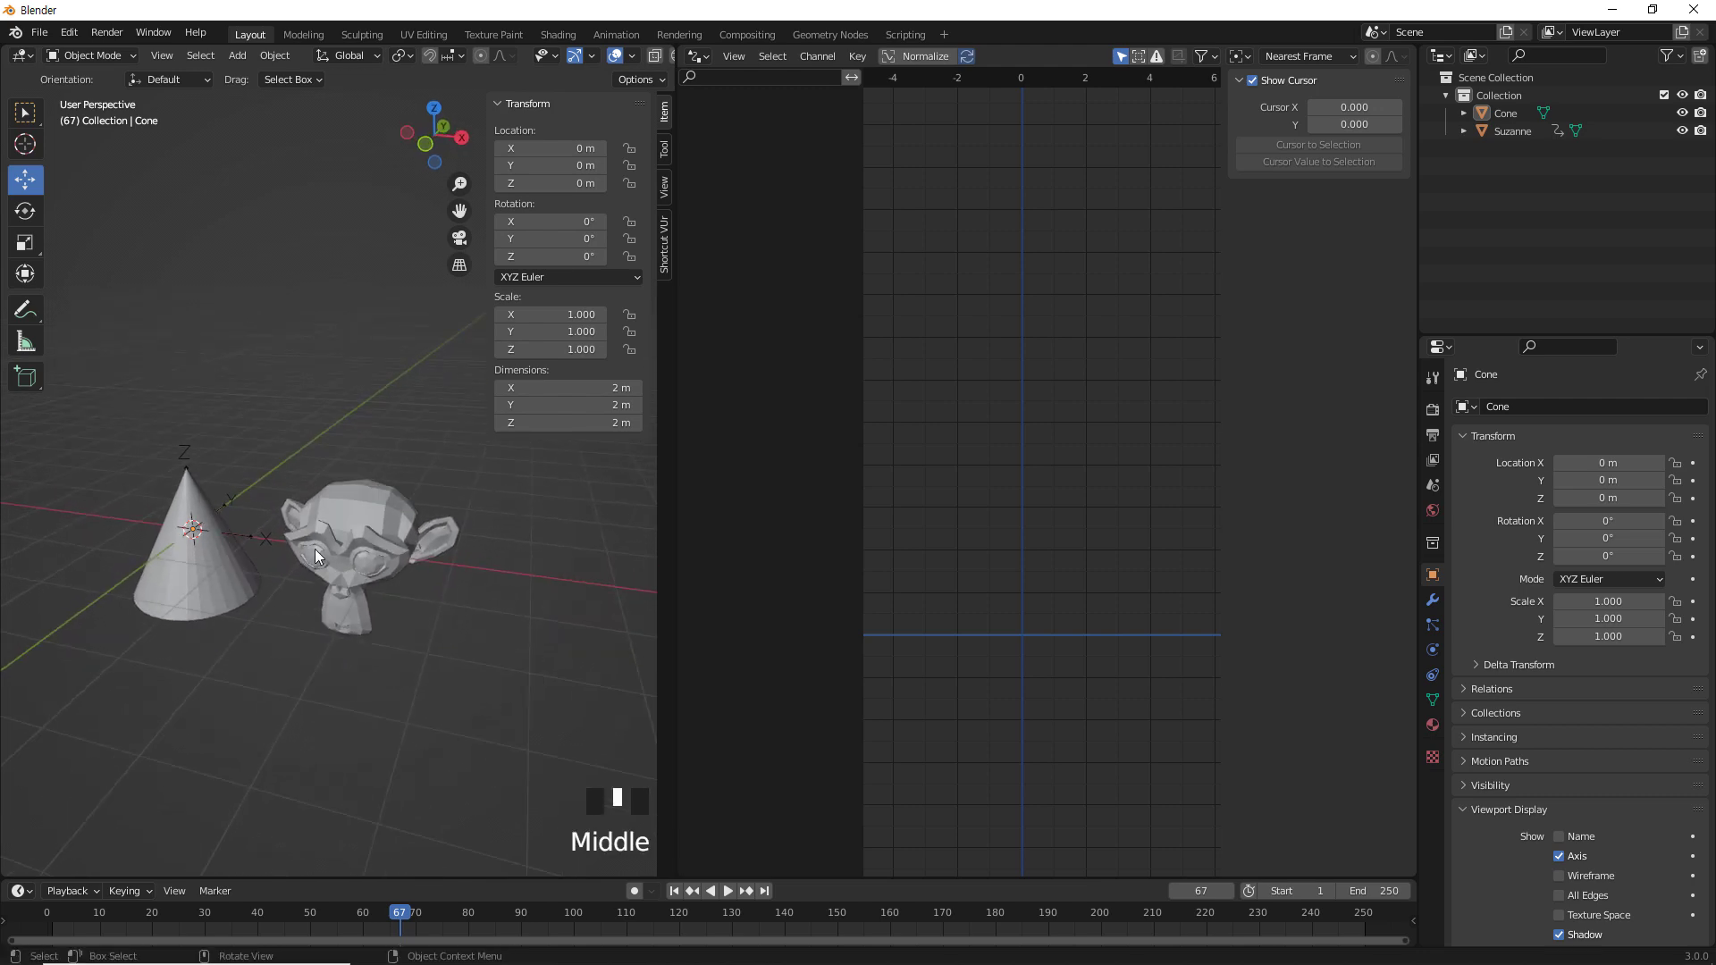
left_click(194, 509)
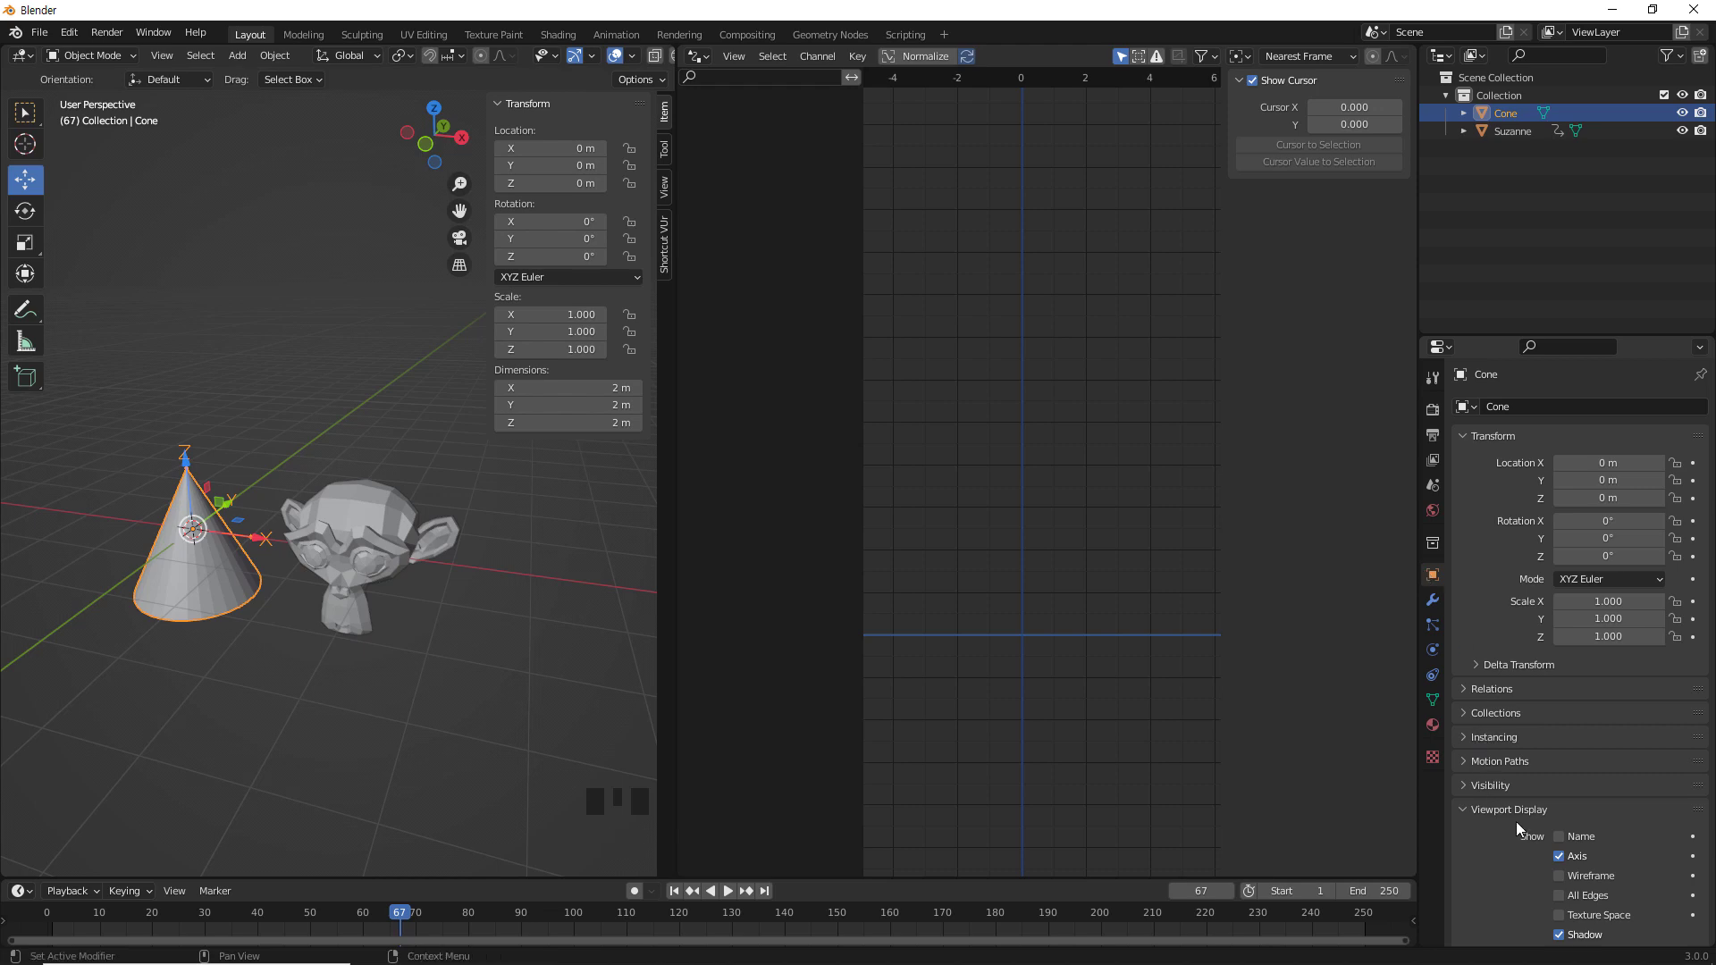
left_click(1558, 856)
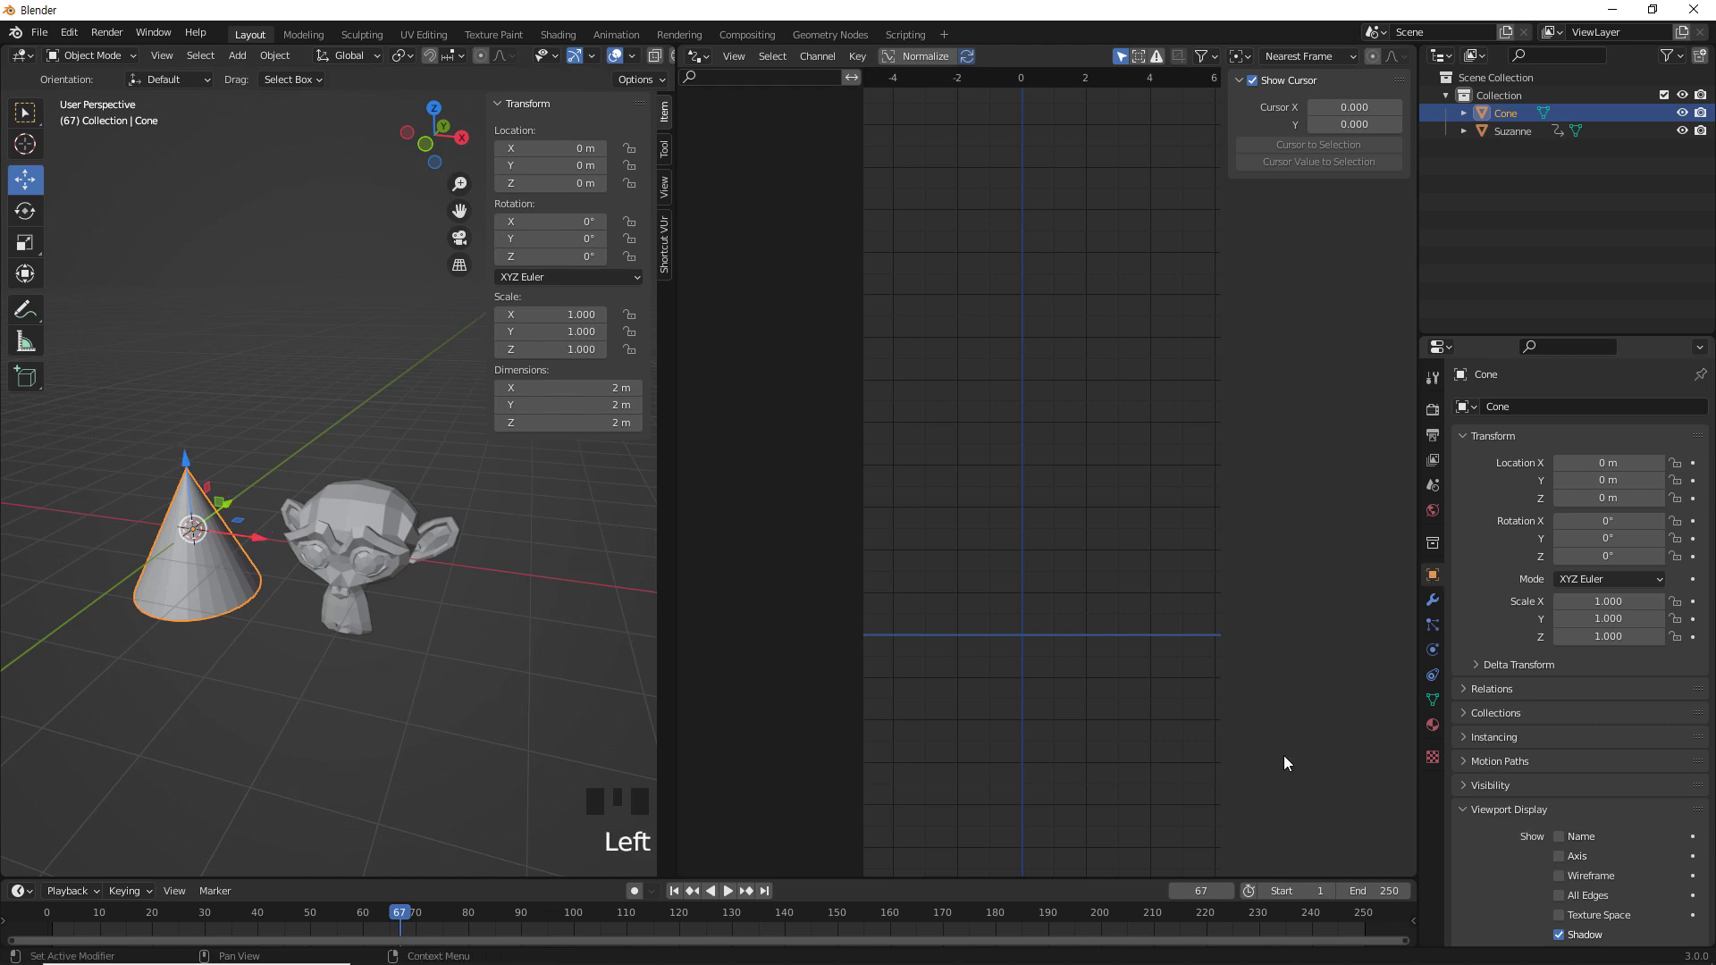
Step: Move the monkey head along X to about 3.29 m, away from the cone, and widen the 3D viewport
left_click(447, 651)
left_click(299, 534)
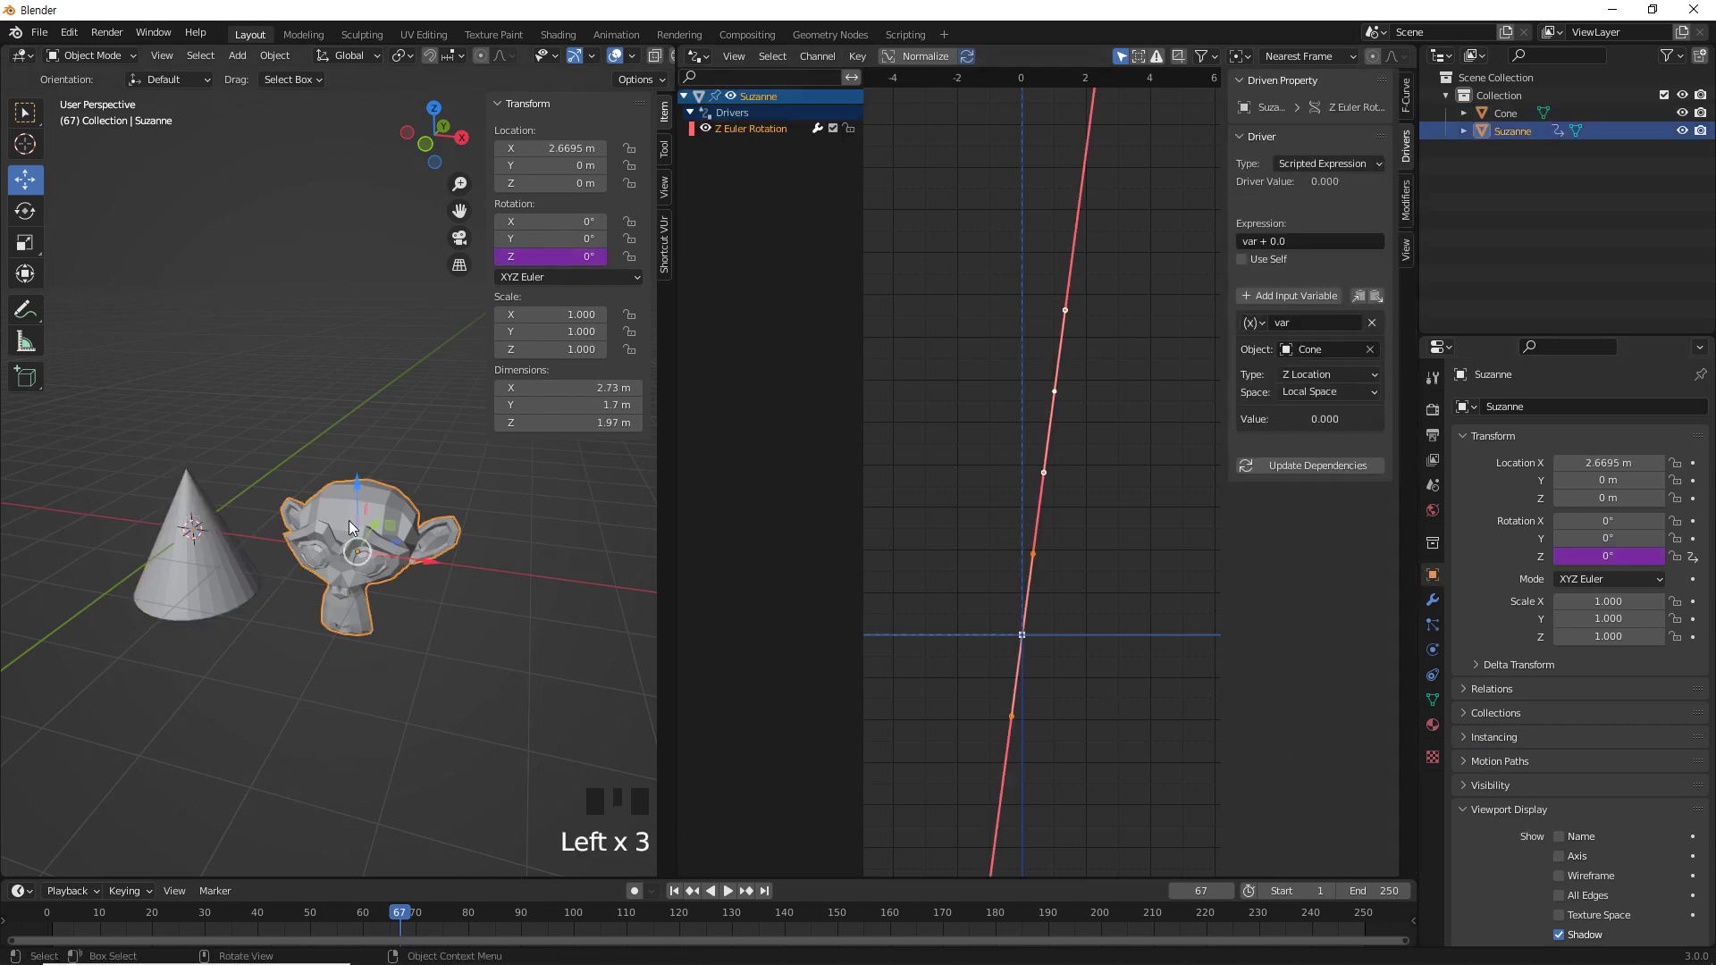
left_click_drag(442, 561, 487, 573)
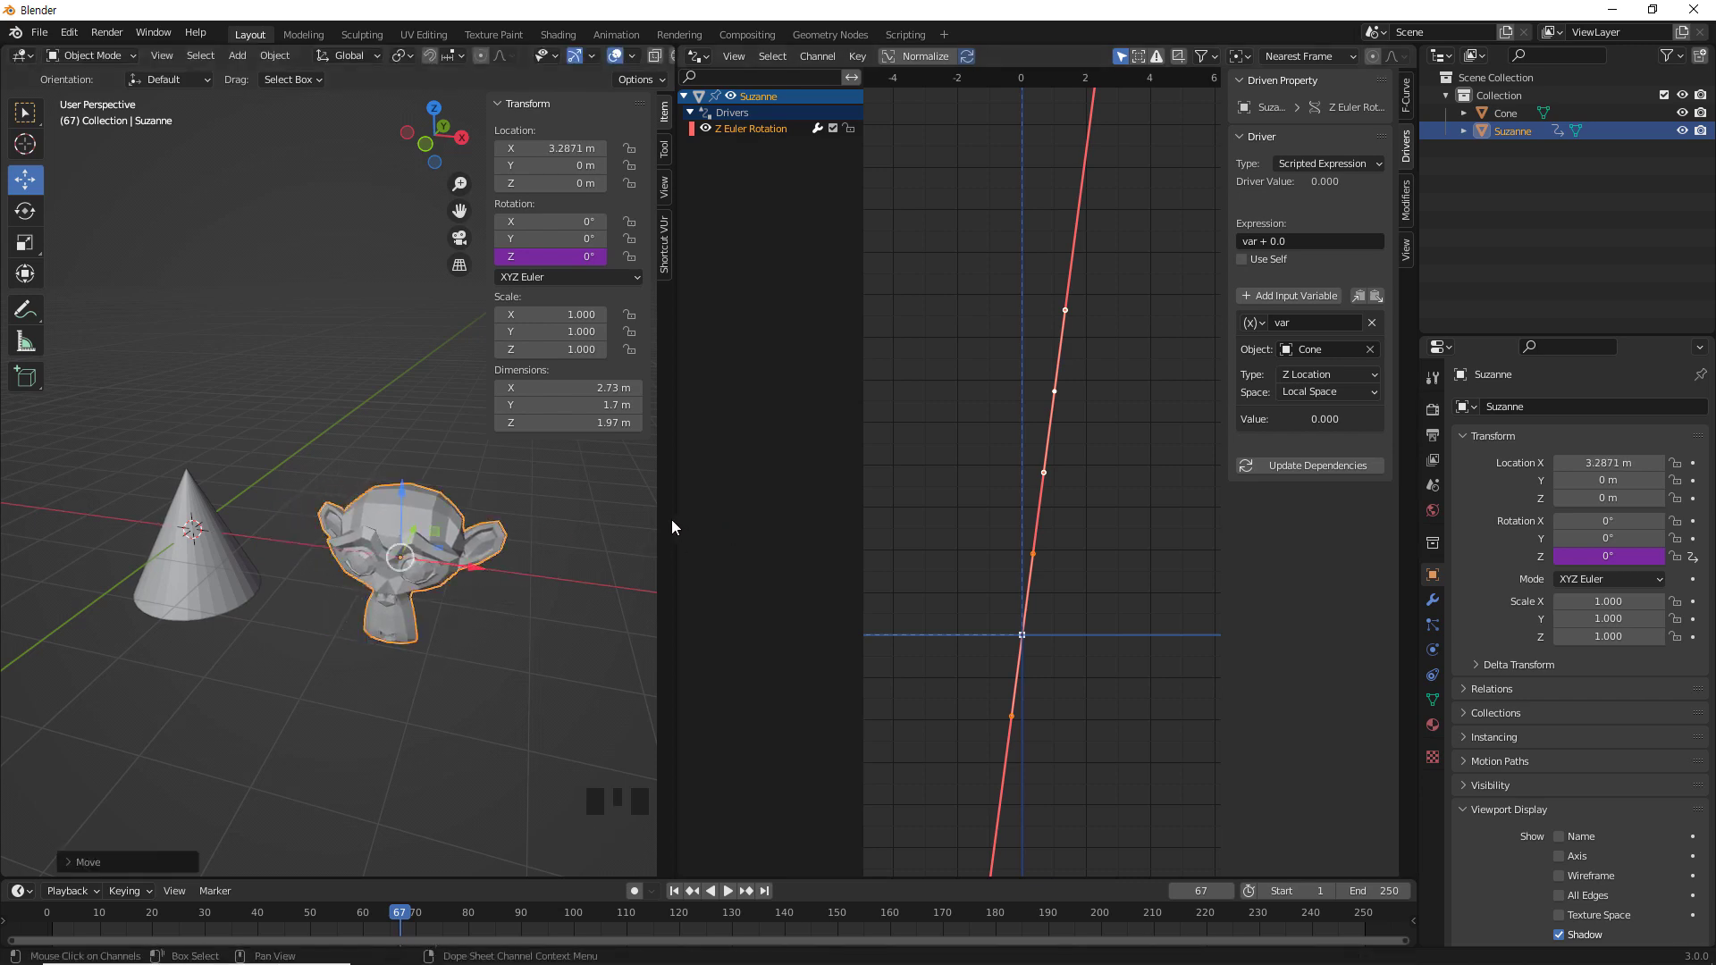
left_click_drag(672, 518, 782, 518)
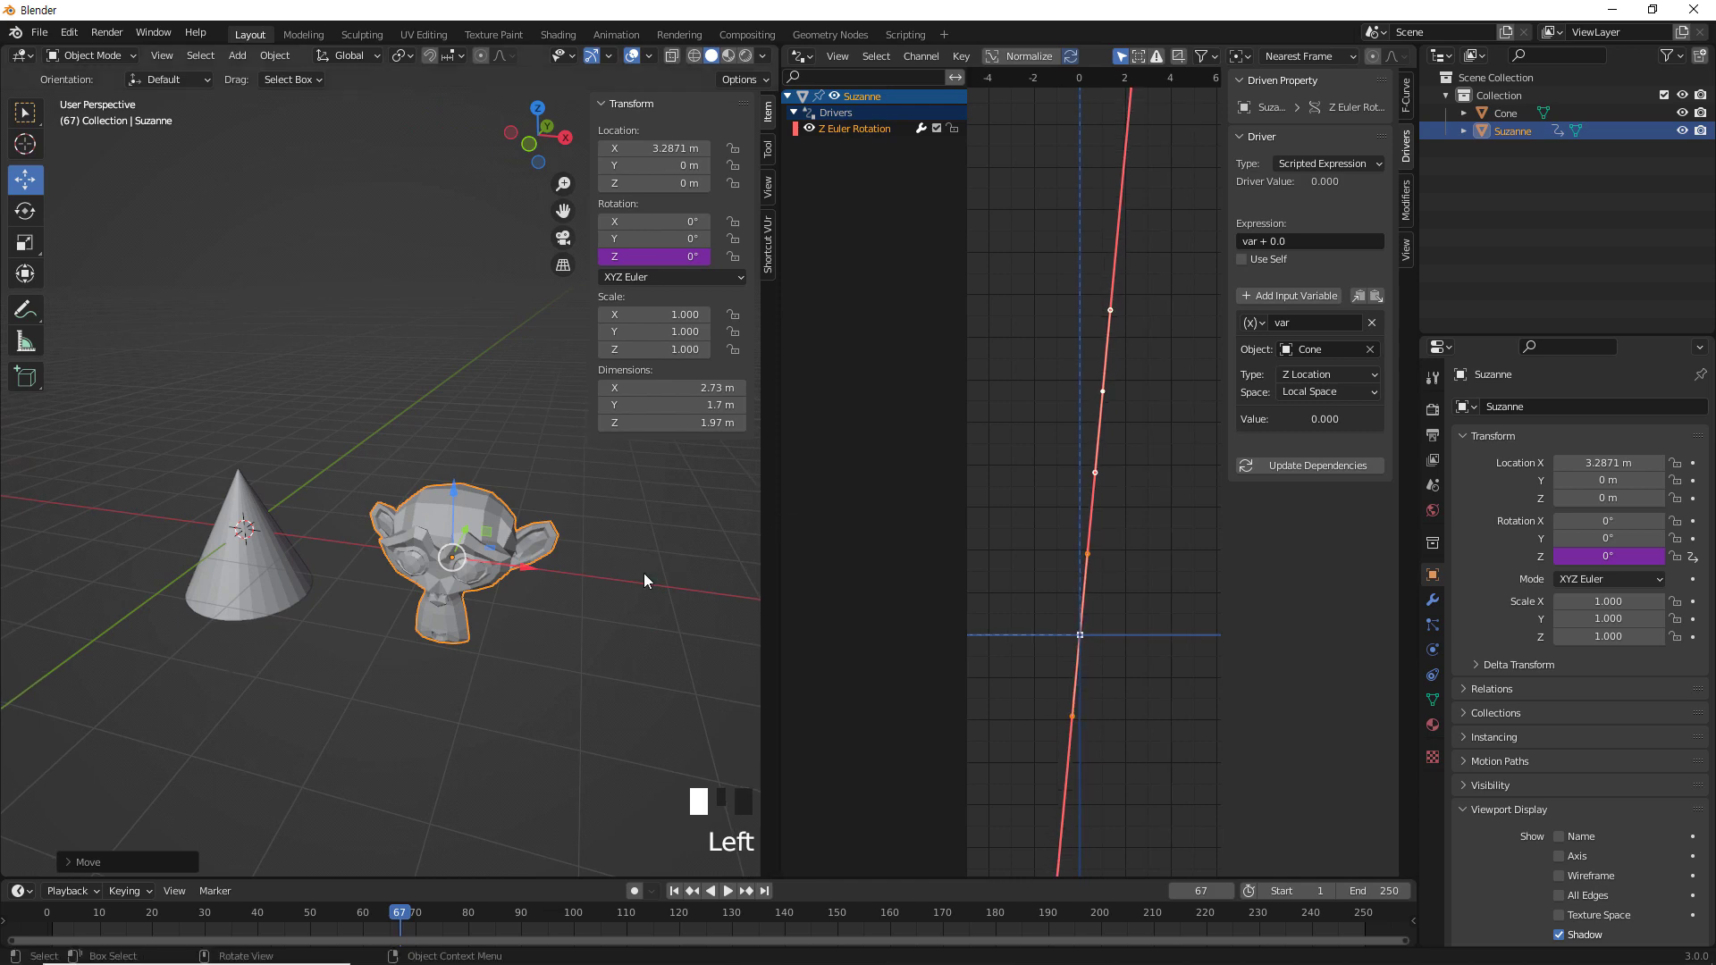
Step: Raise the cone about 0.56 m along Z to test the driver, and undo the move
left_click(599, 626)
left_click(257, 518)
left_click_drag(241, 472, 249, 423)
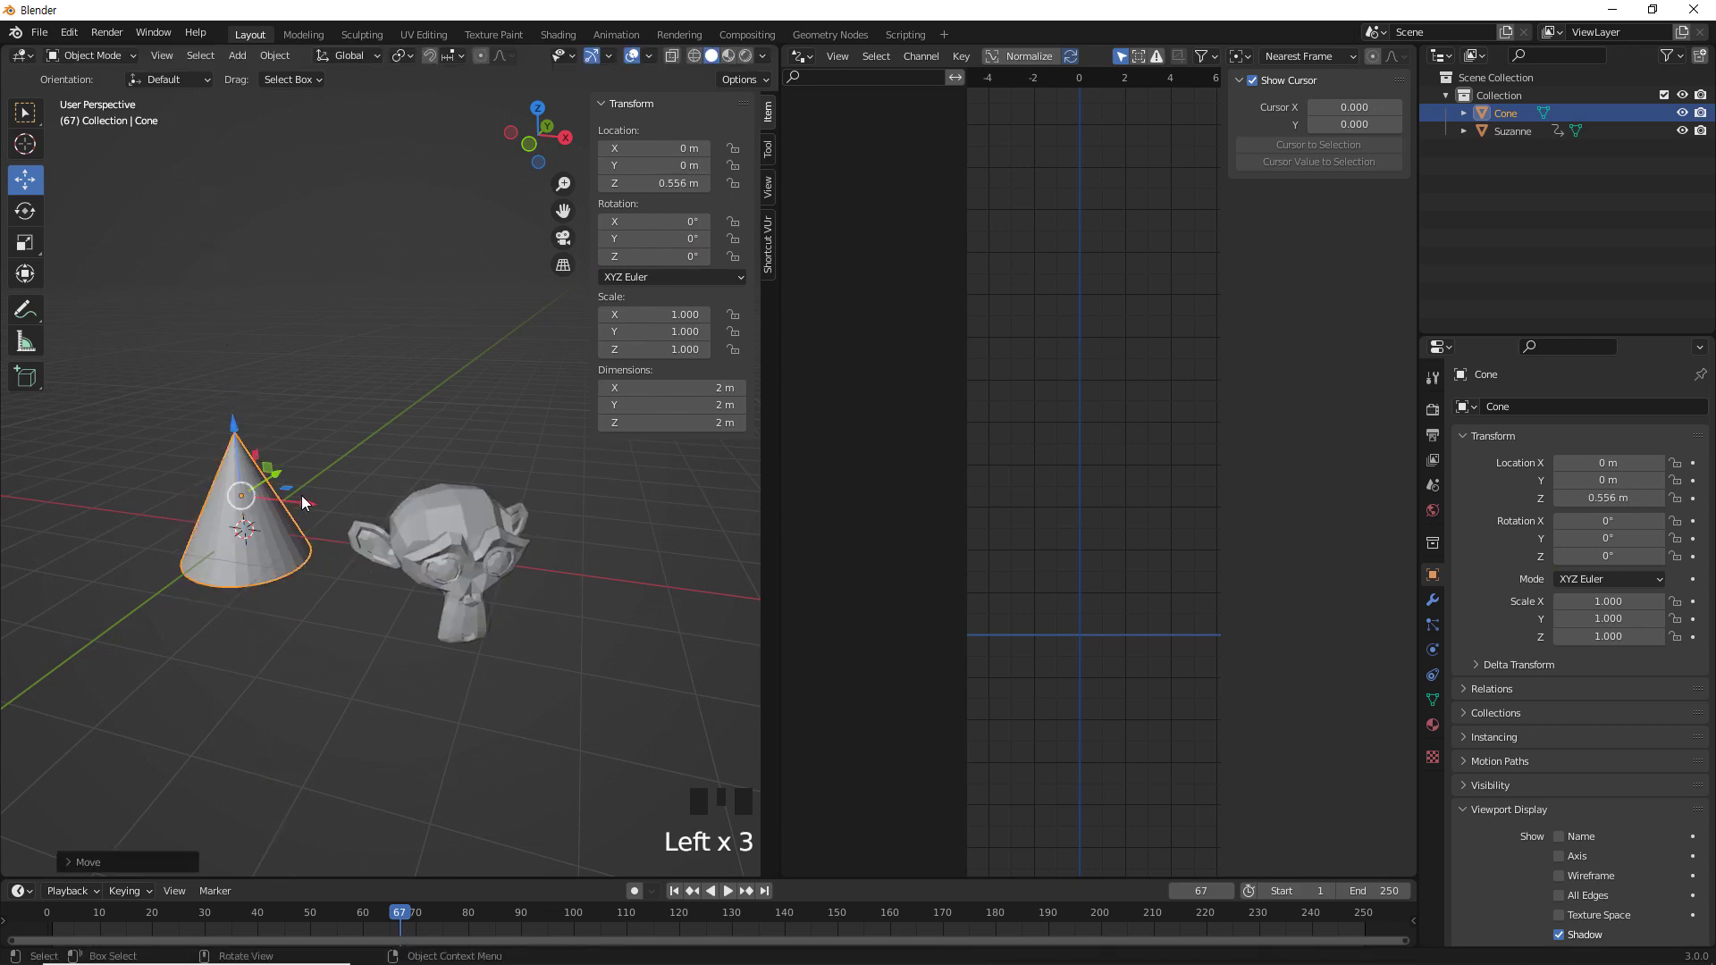
key("ctrl+z")
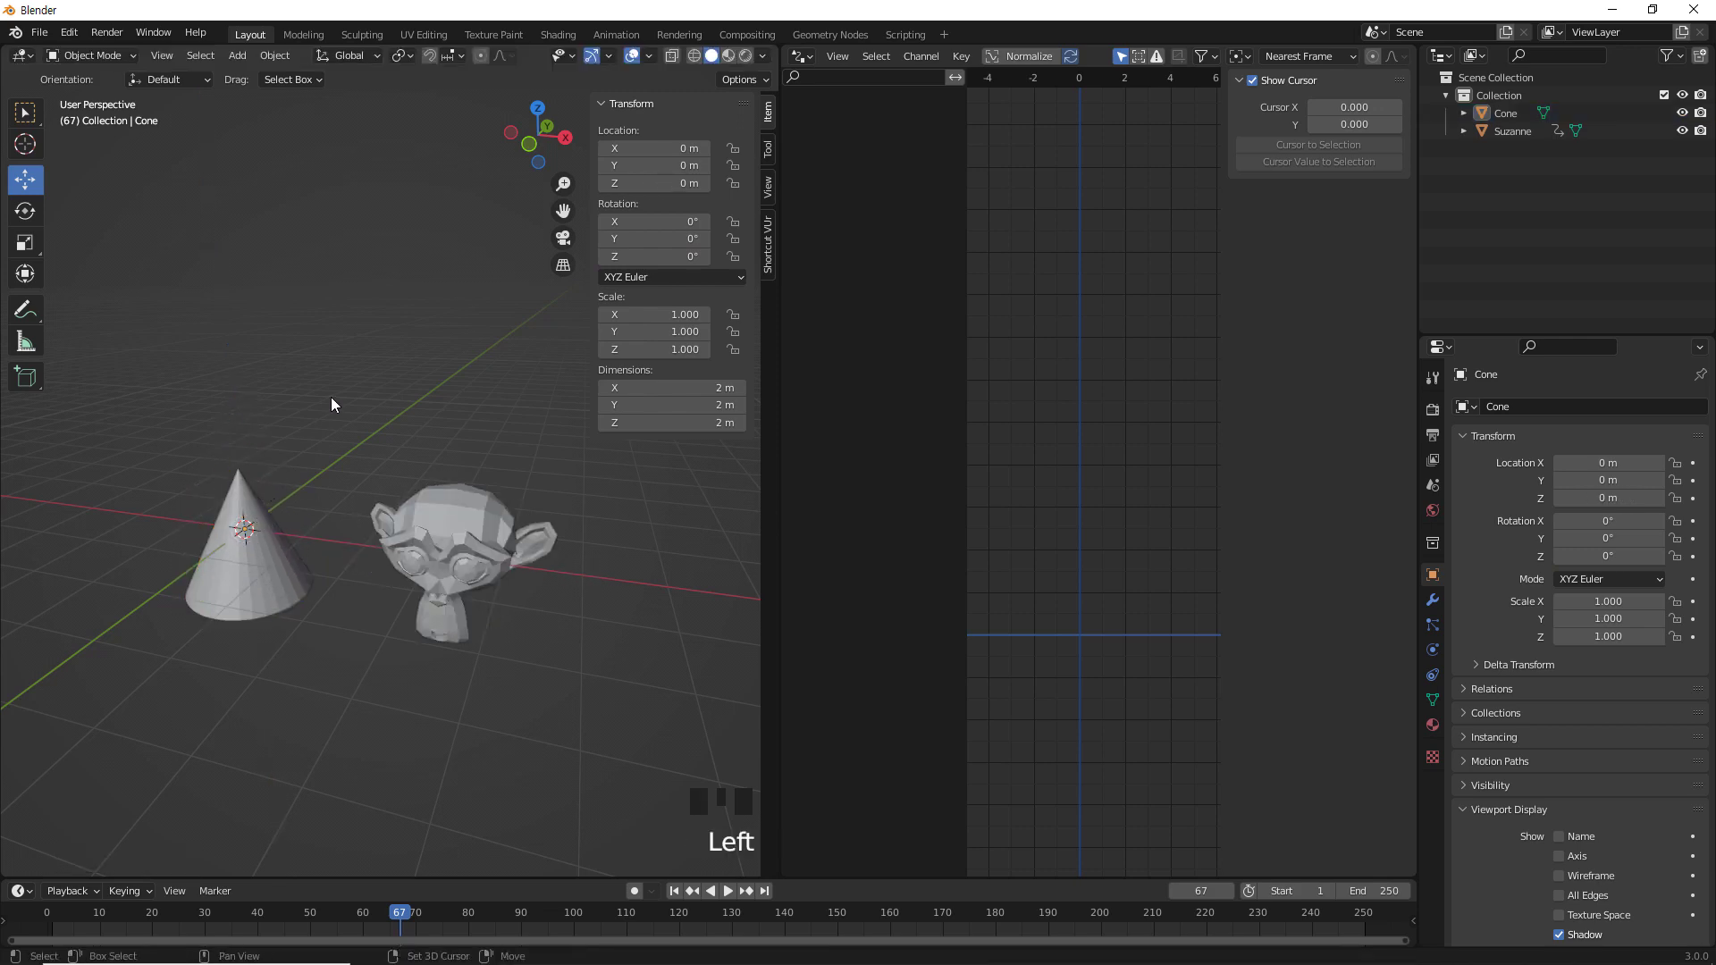
Step: Add a cube mesh at the cone's position and scale it down uniformly to about 0.564
key("shift+a")
mouse_move(331, 398)
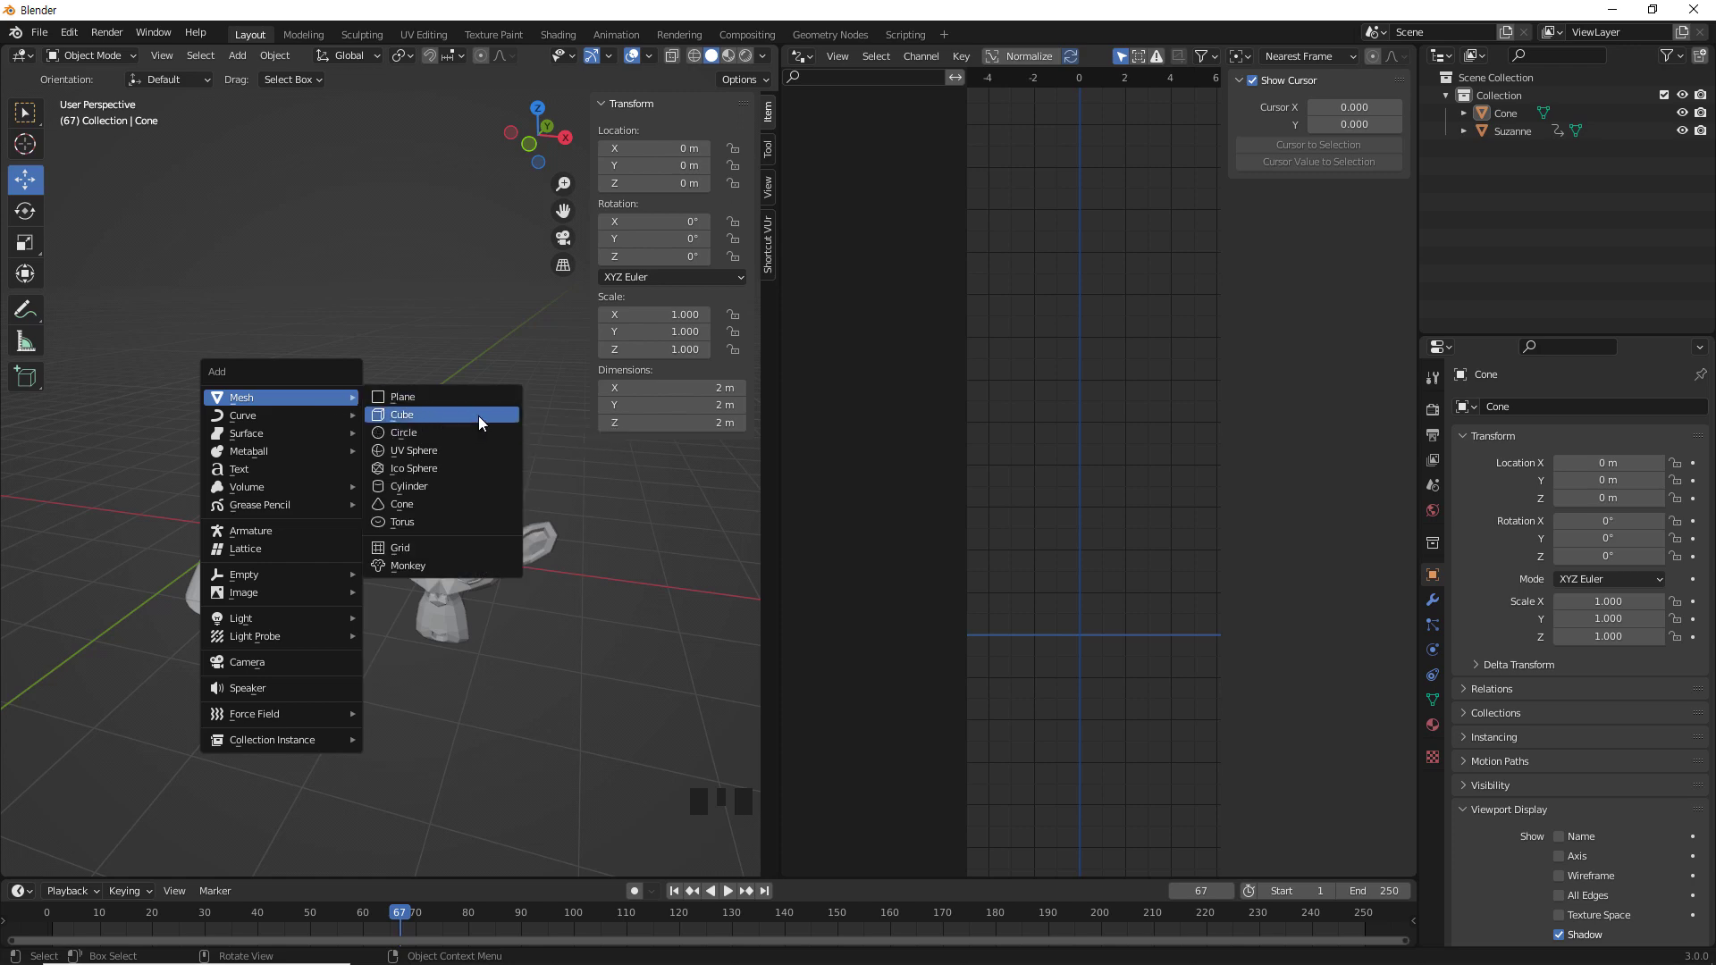
left_click(479, 415)
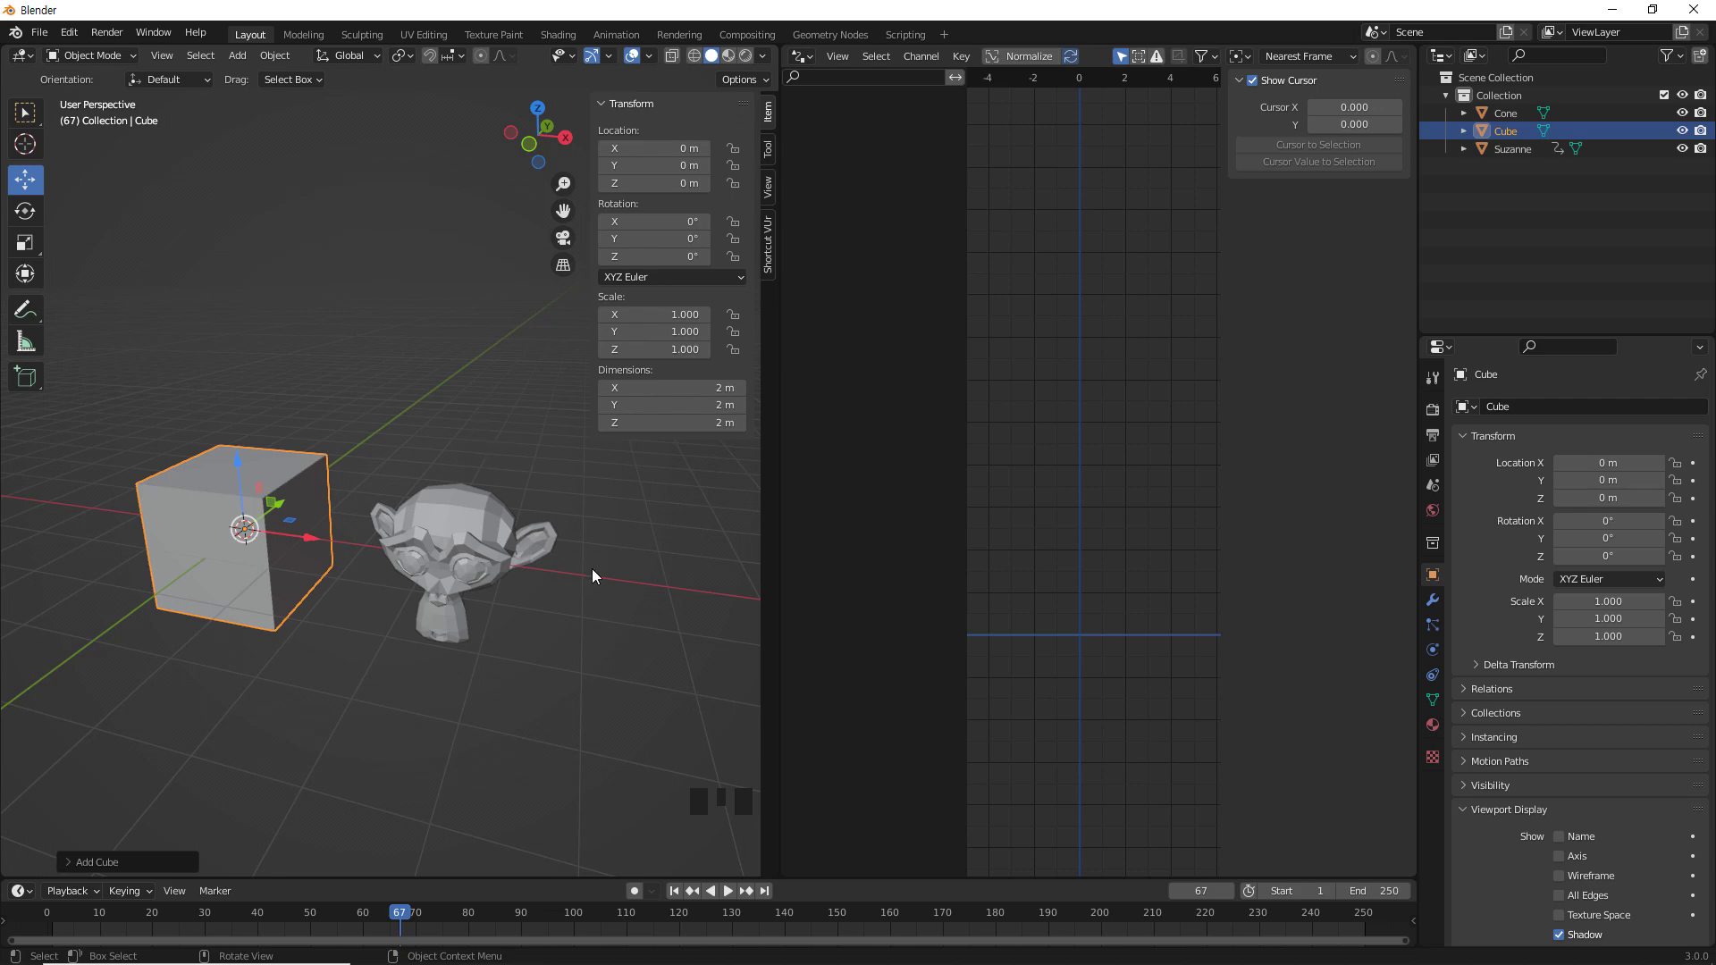
key("s")
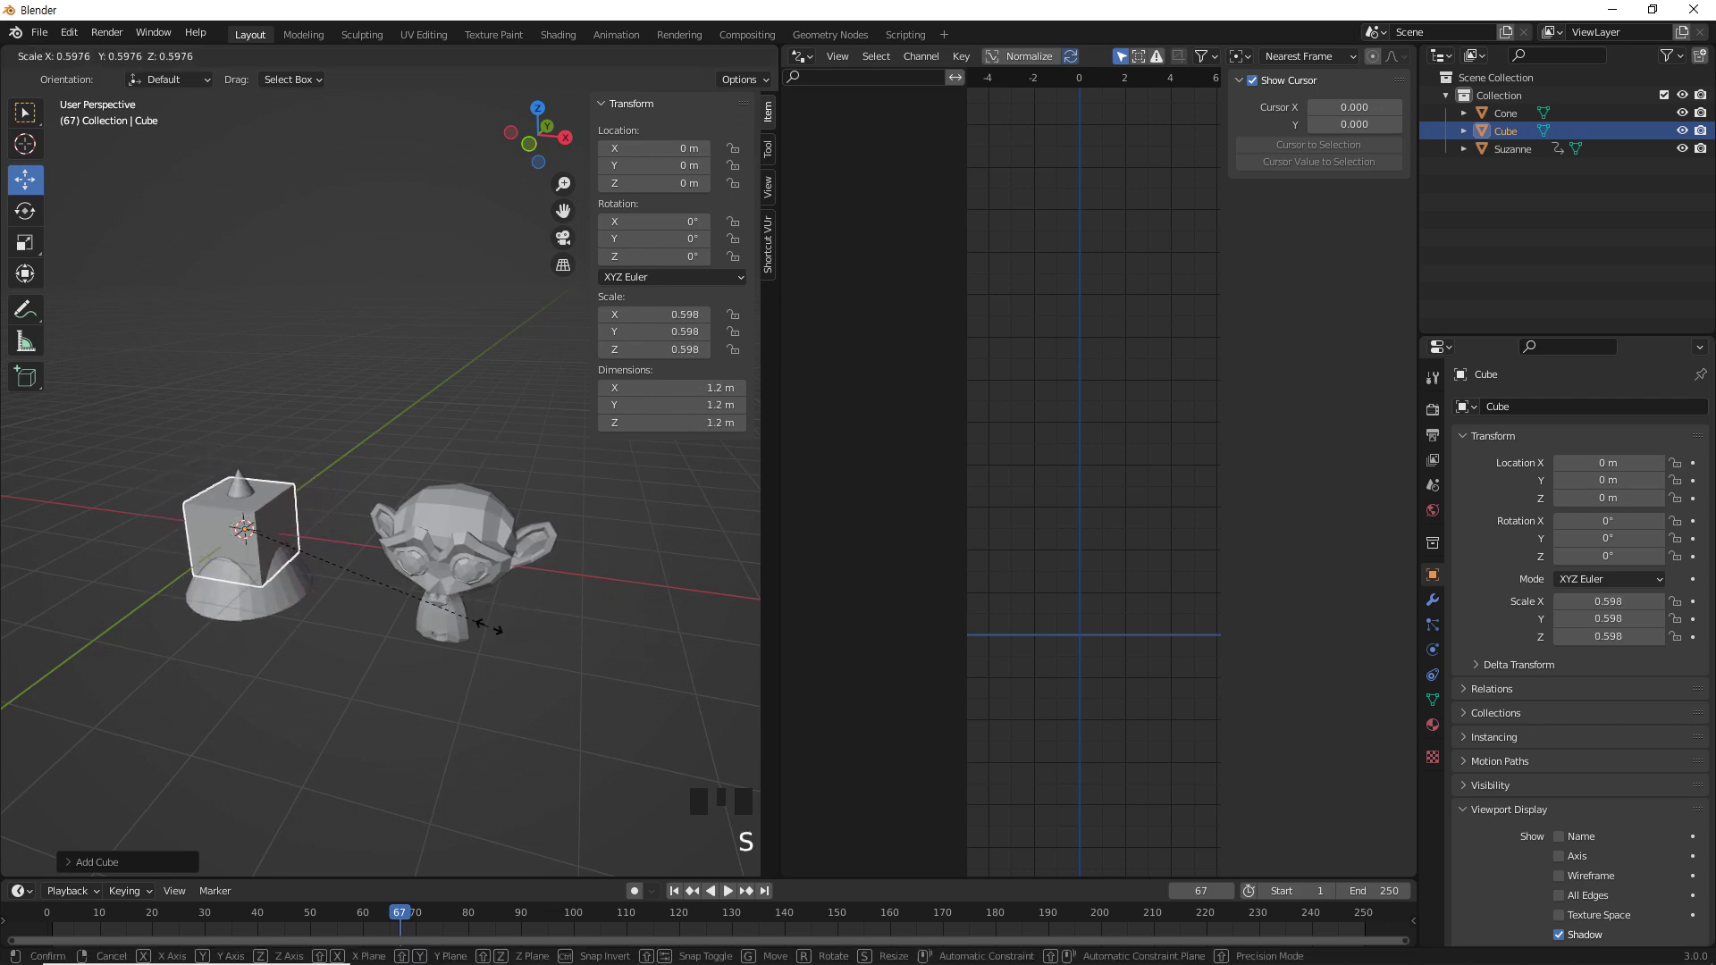
left_click(473, 627)
Step: Parent the cone to the cube using the Object parent type
left_click(624, 626)
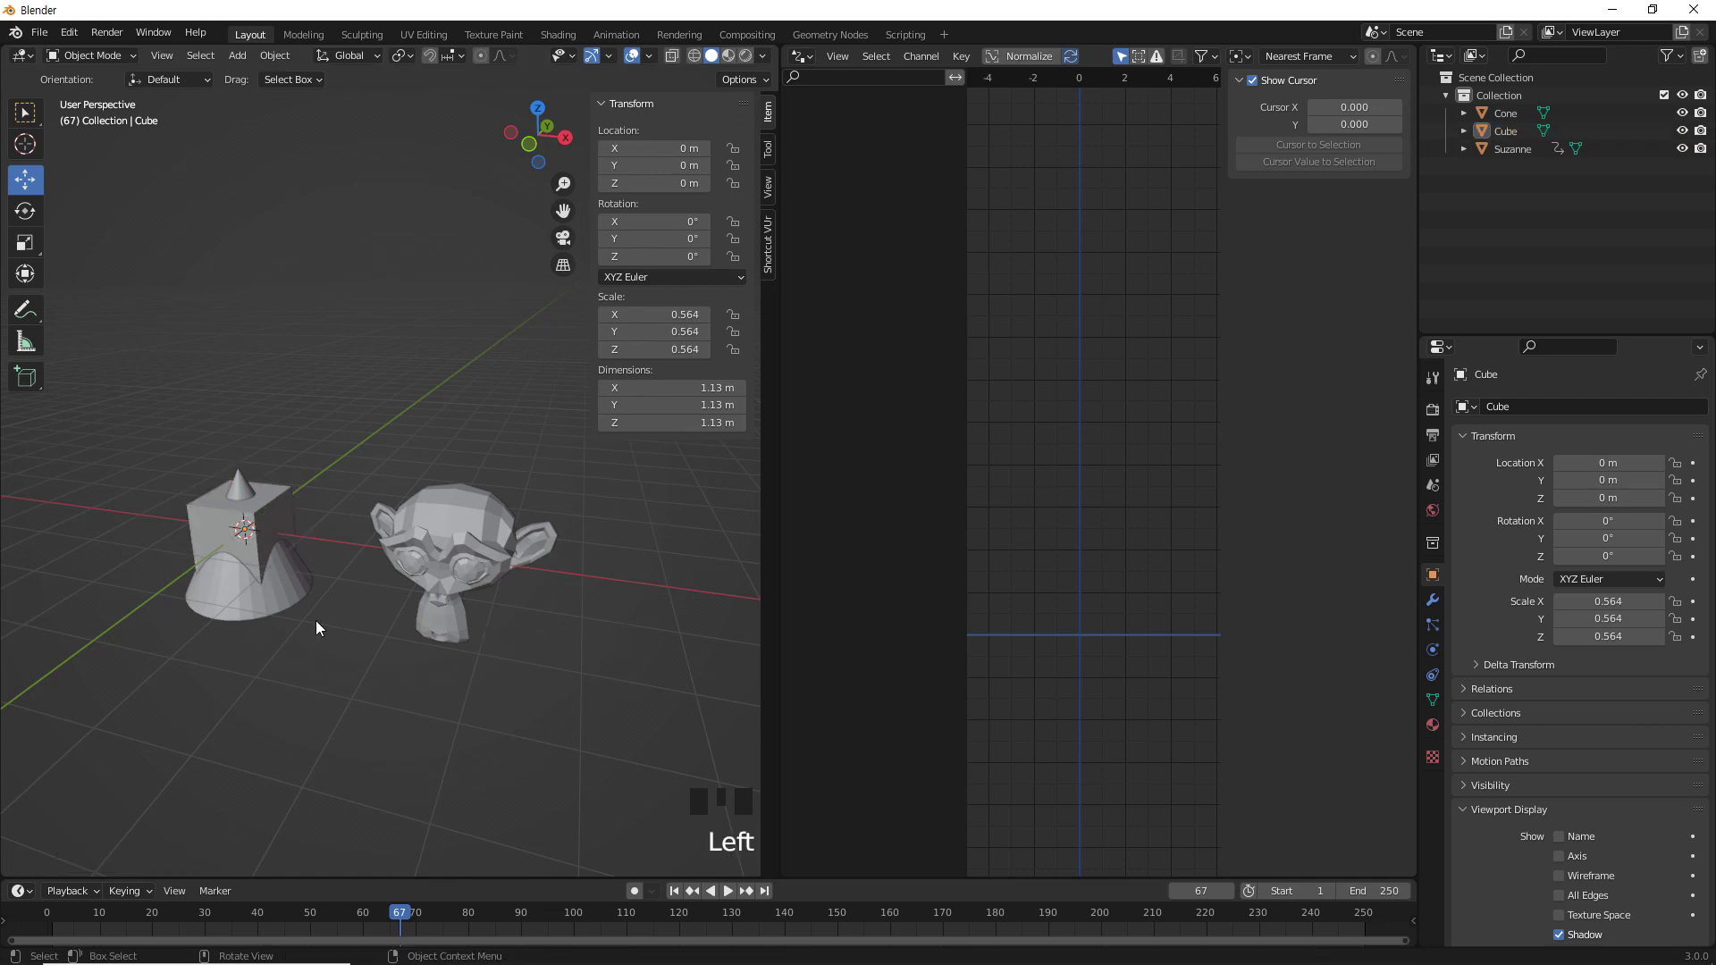
left_click(281, 597)
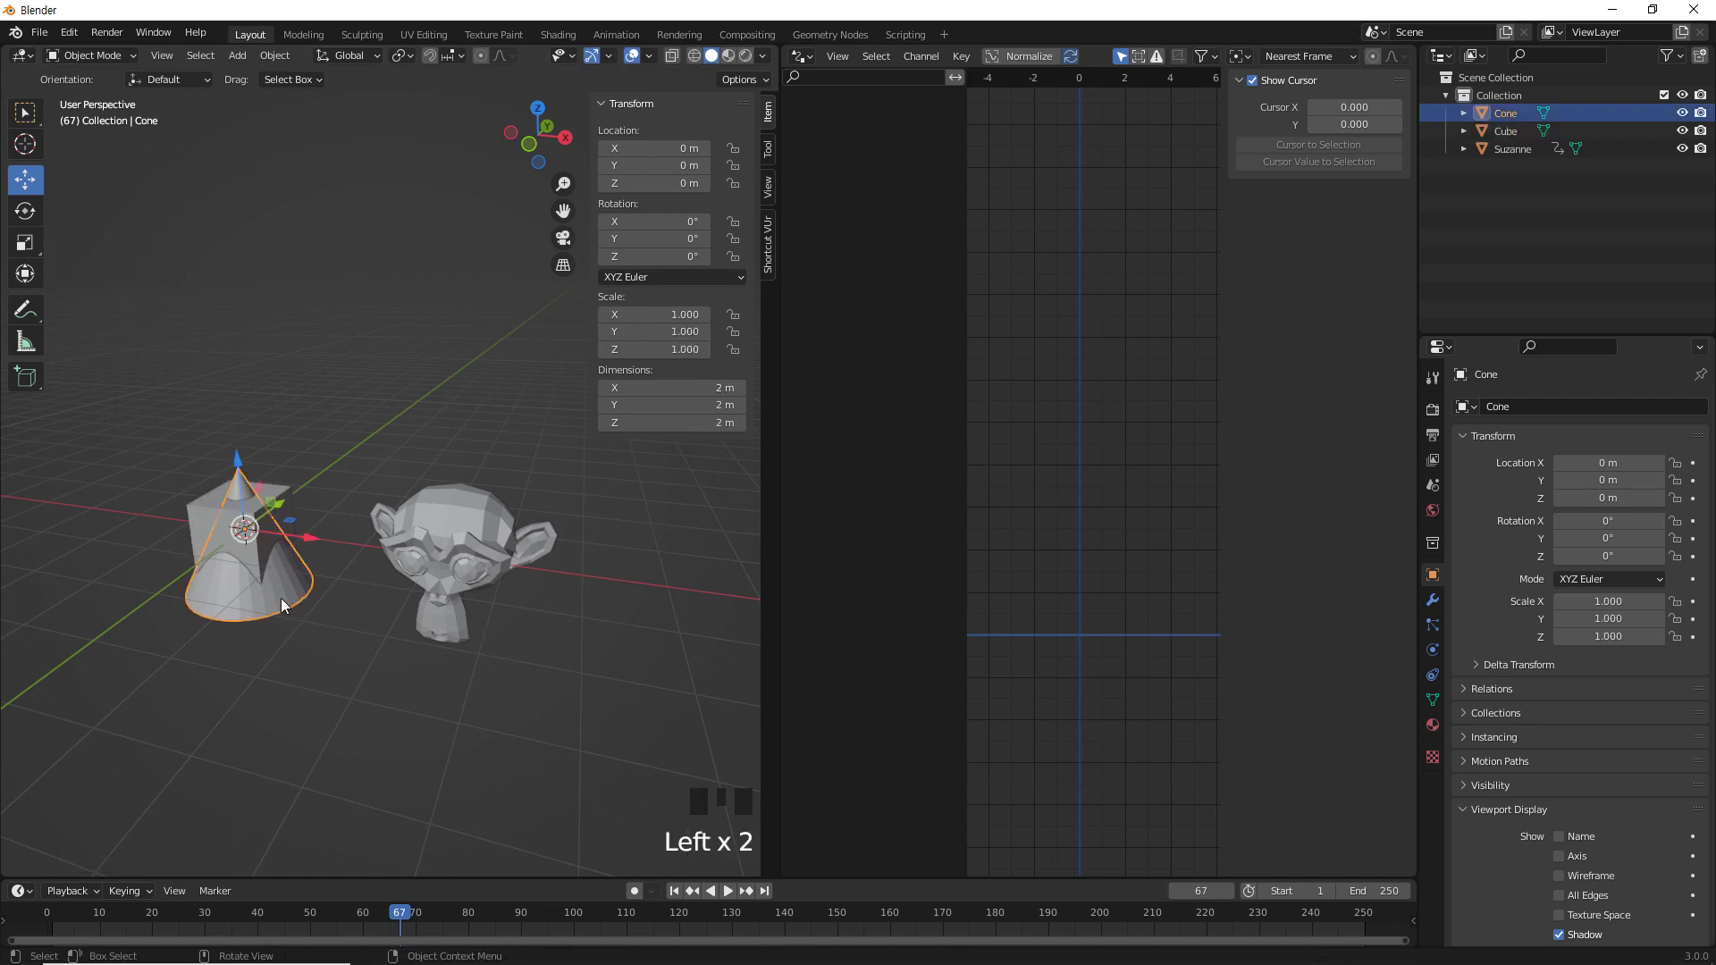
left_click(195, 507, "shift")
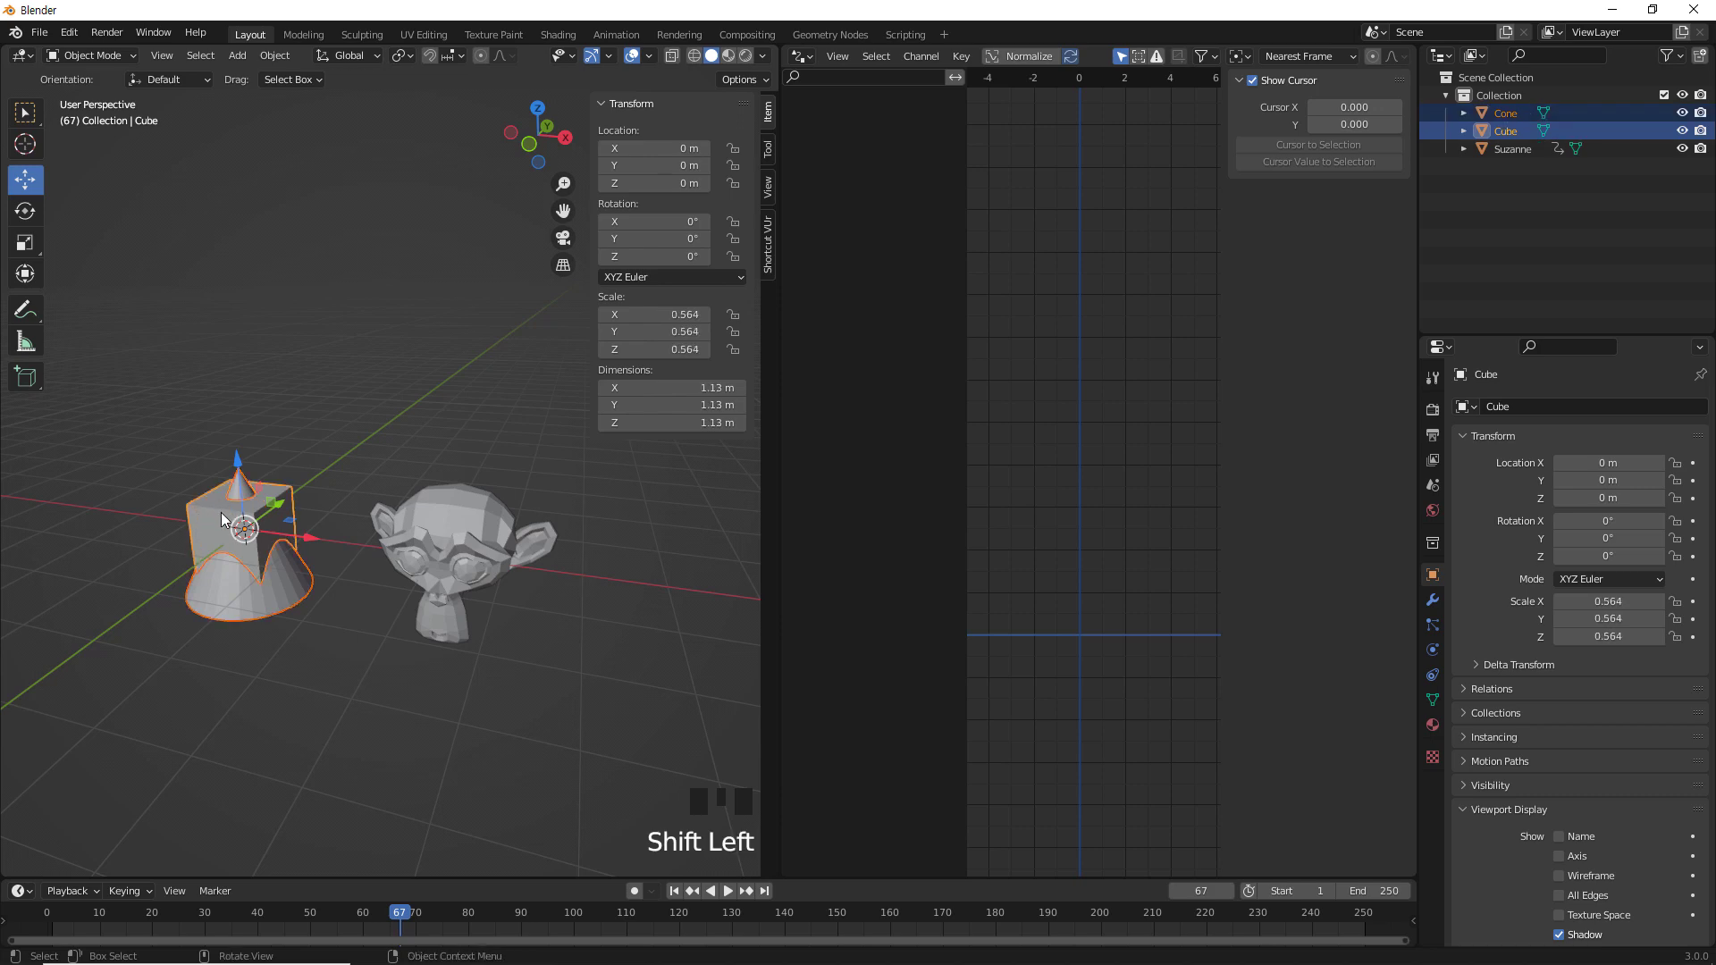
key("ctrl+p")
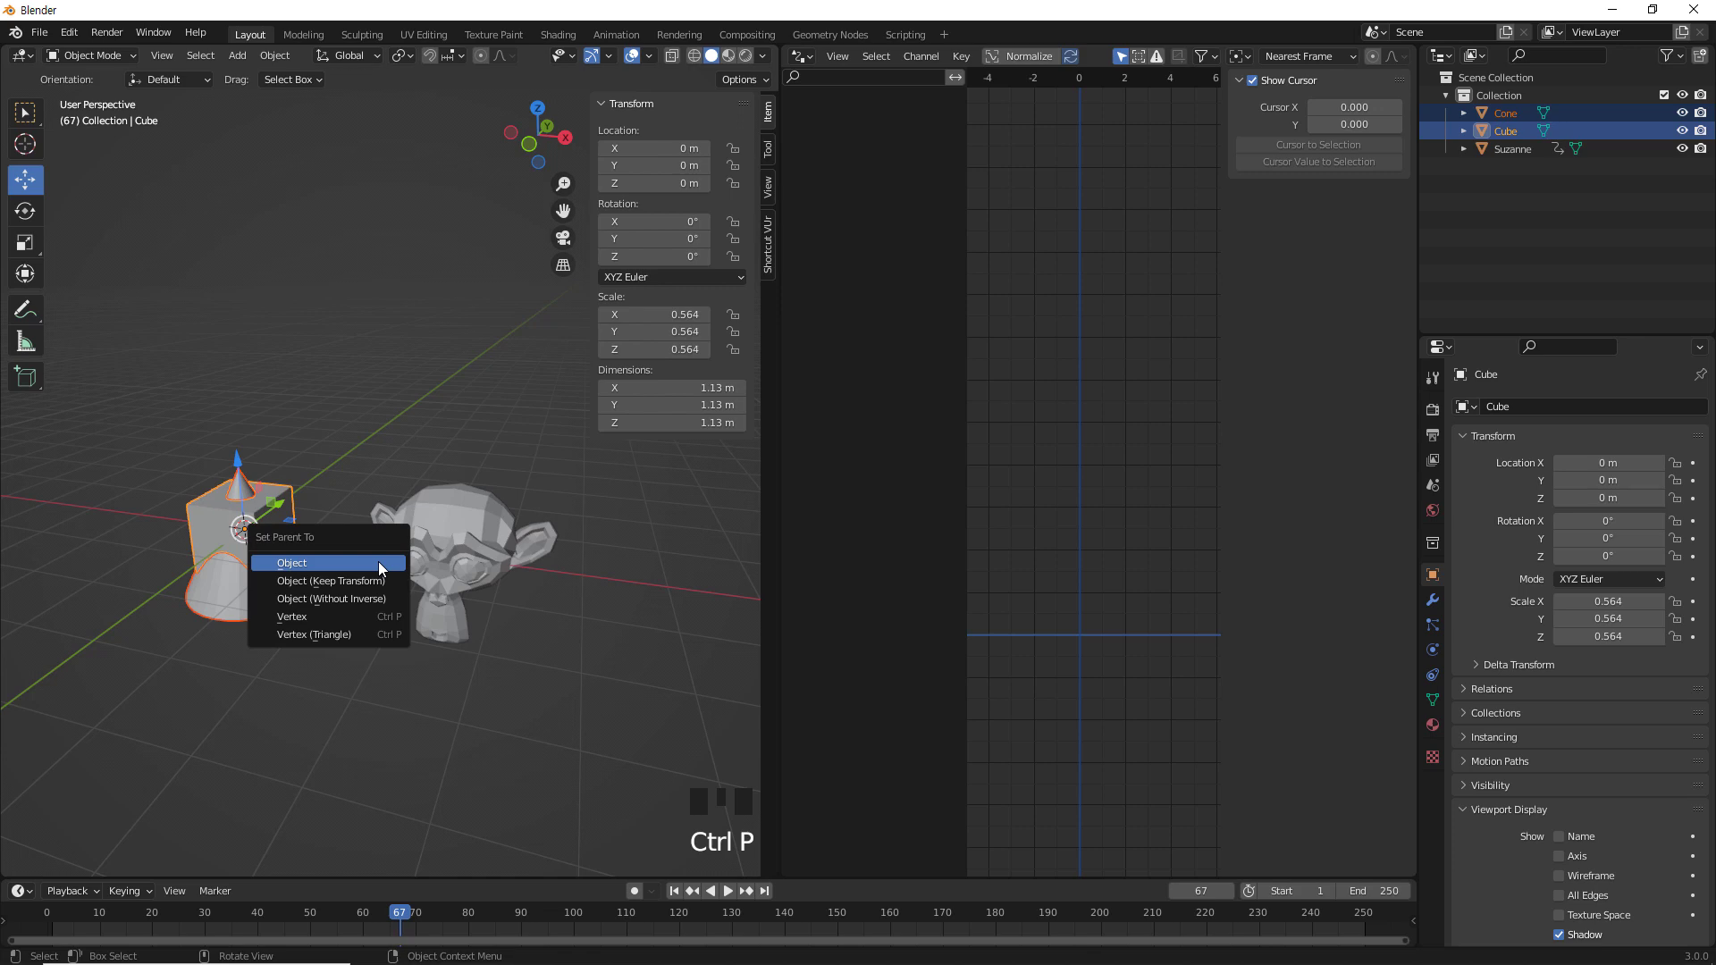
left_click(361, 561)
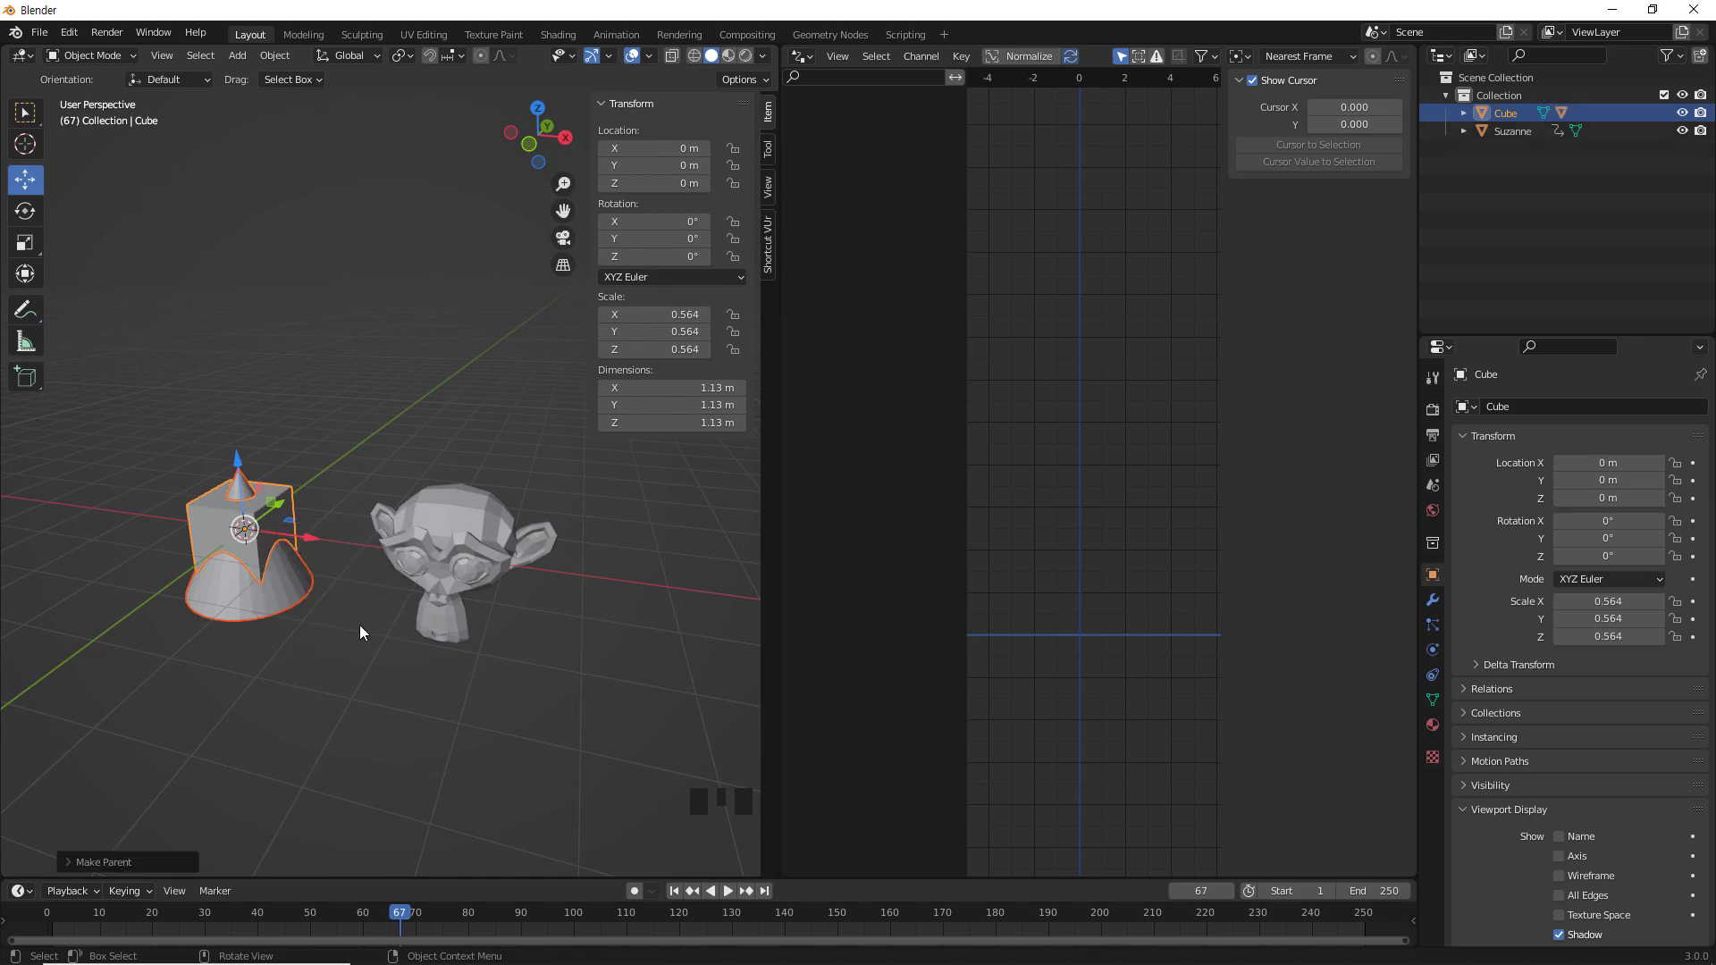
Step: Select the monkey head and set the Space of its Z rotation driver variable to World Space
left_click(362, 664)
left_click(427, 532)
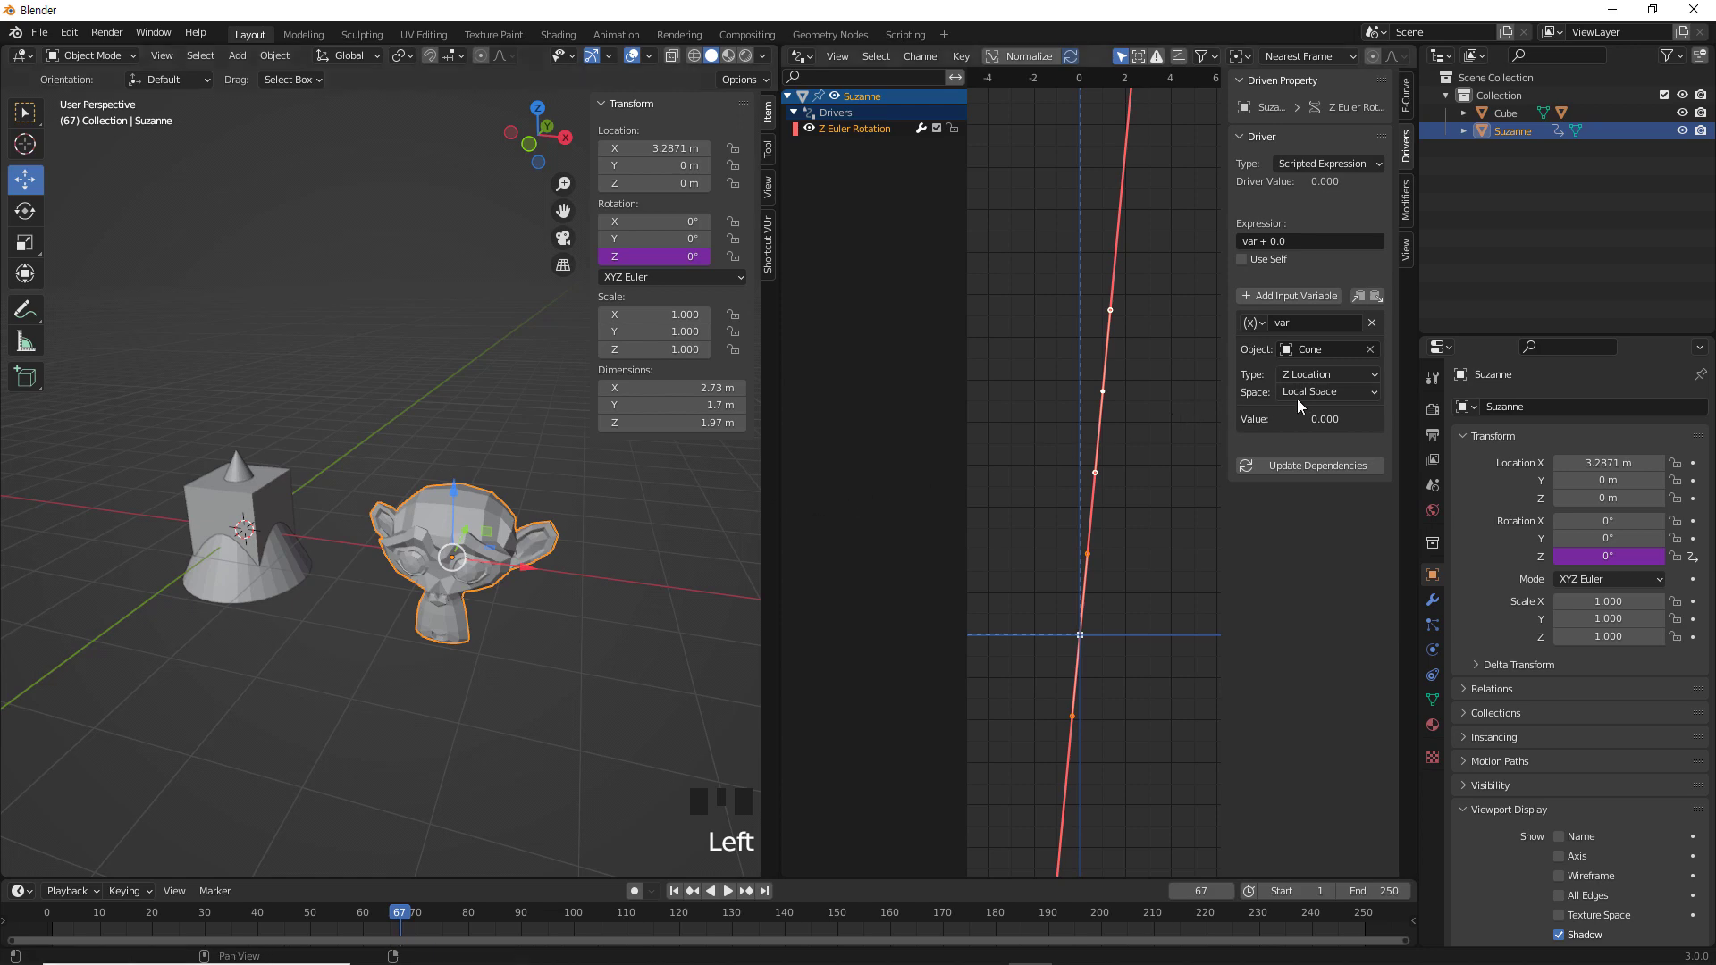
left_click(1307, 395)
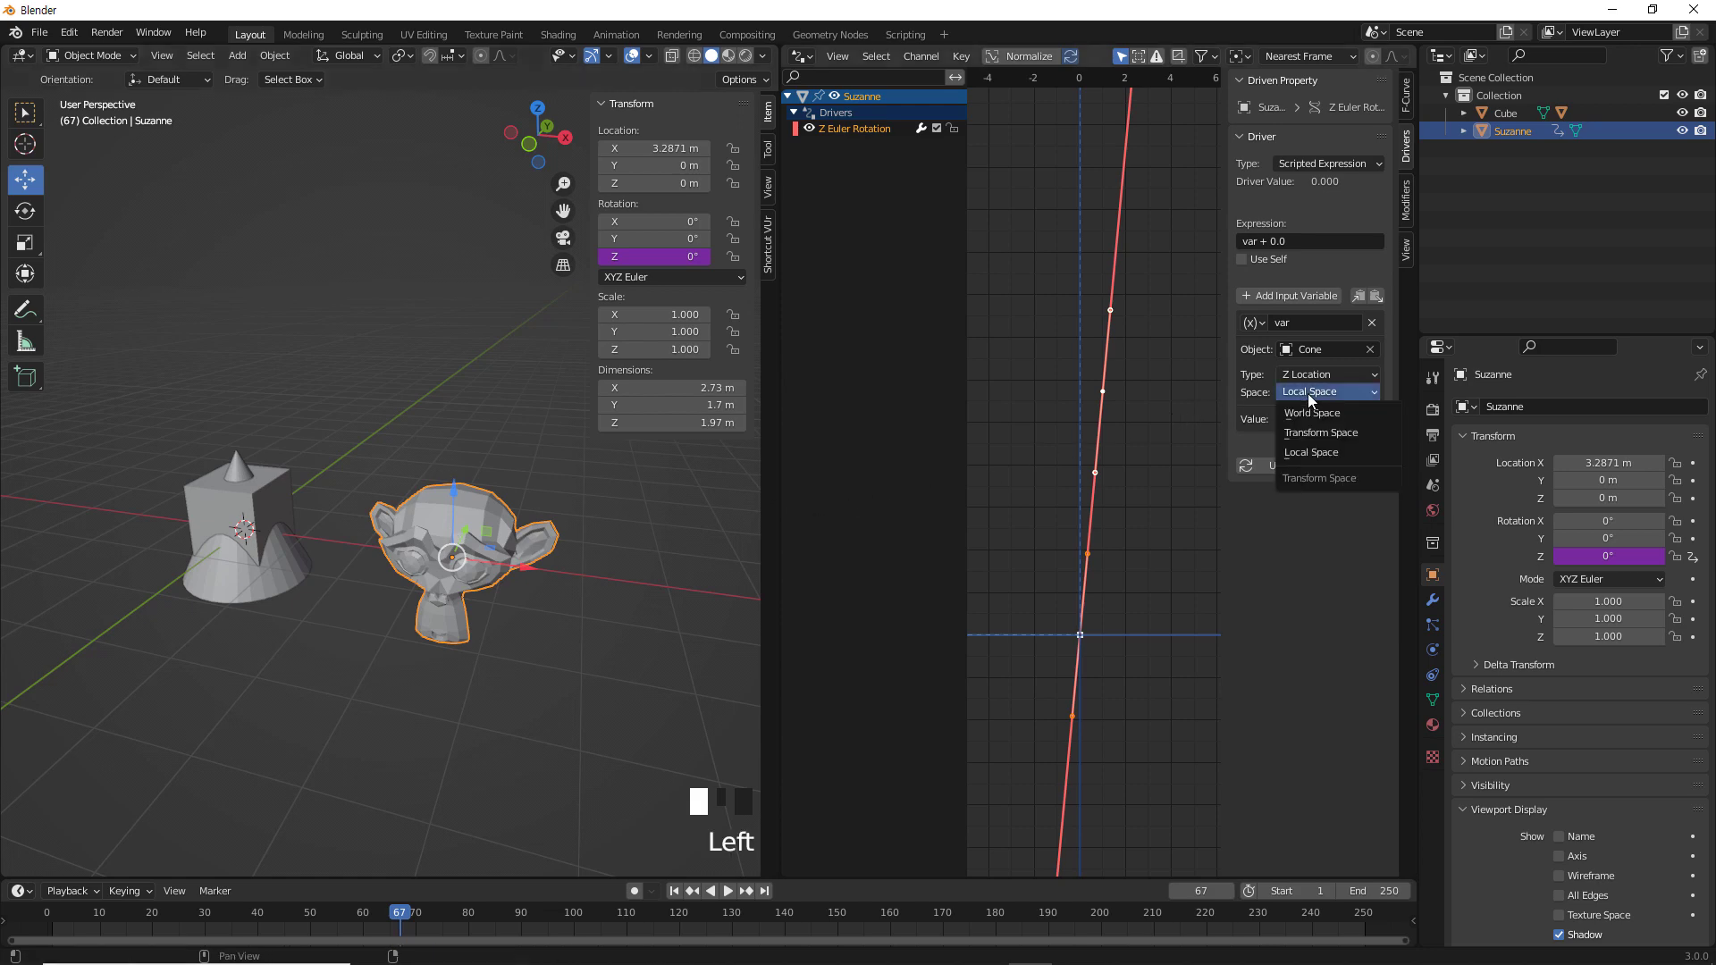
left_click(1306, 411)
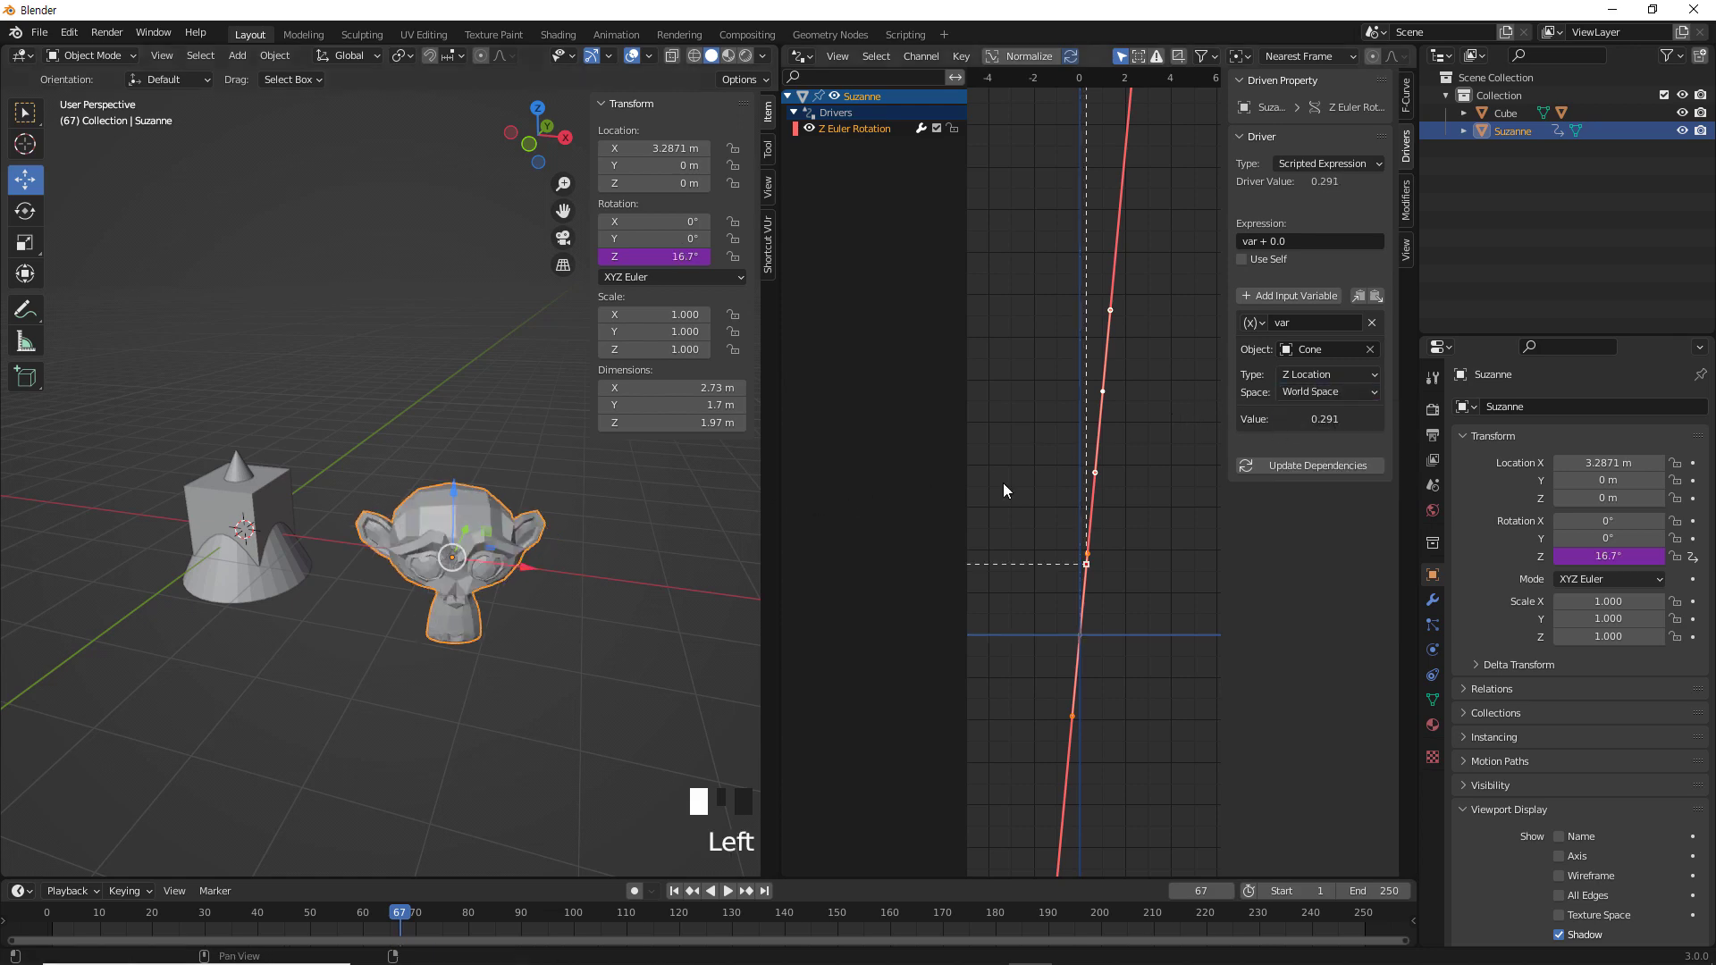
Step: Raise the parent cube along Z to about 1.24 m to test the World Space driver, and undo the move
left_click(277, 487)
left_click(271, 571)
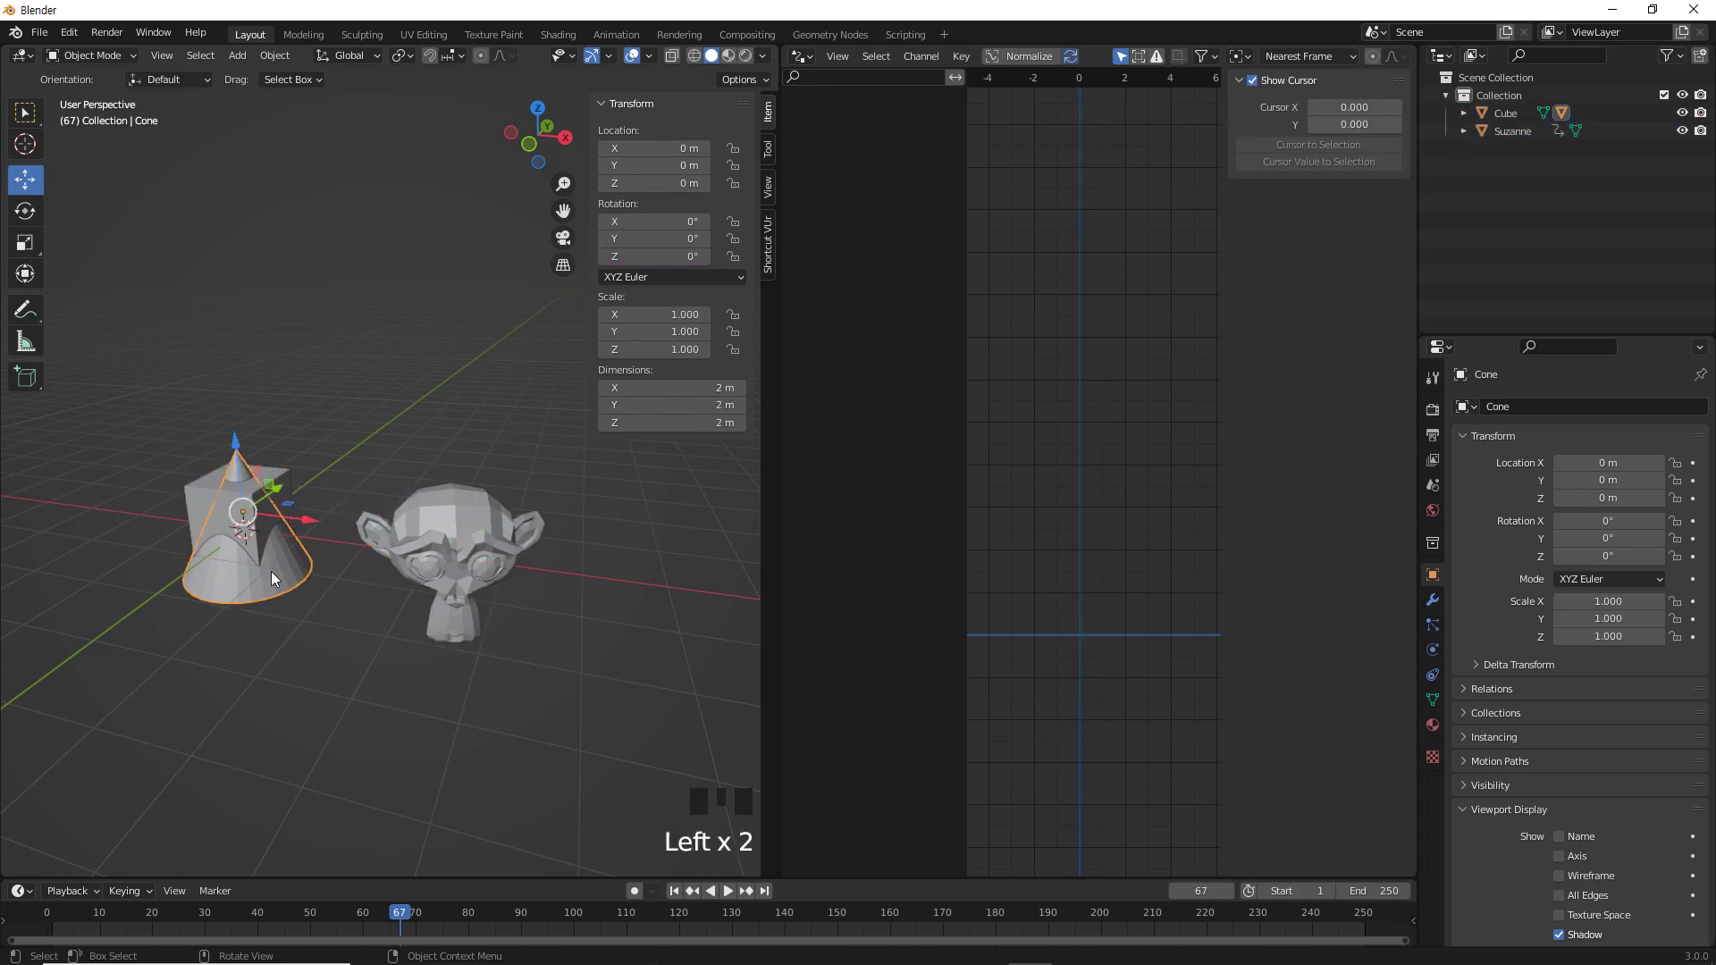
left_click(309, 508)
left_click(331, 445)
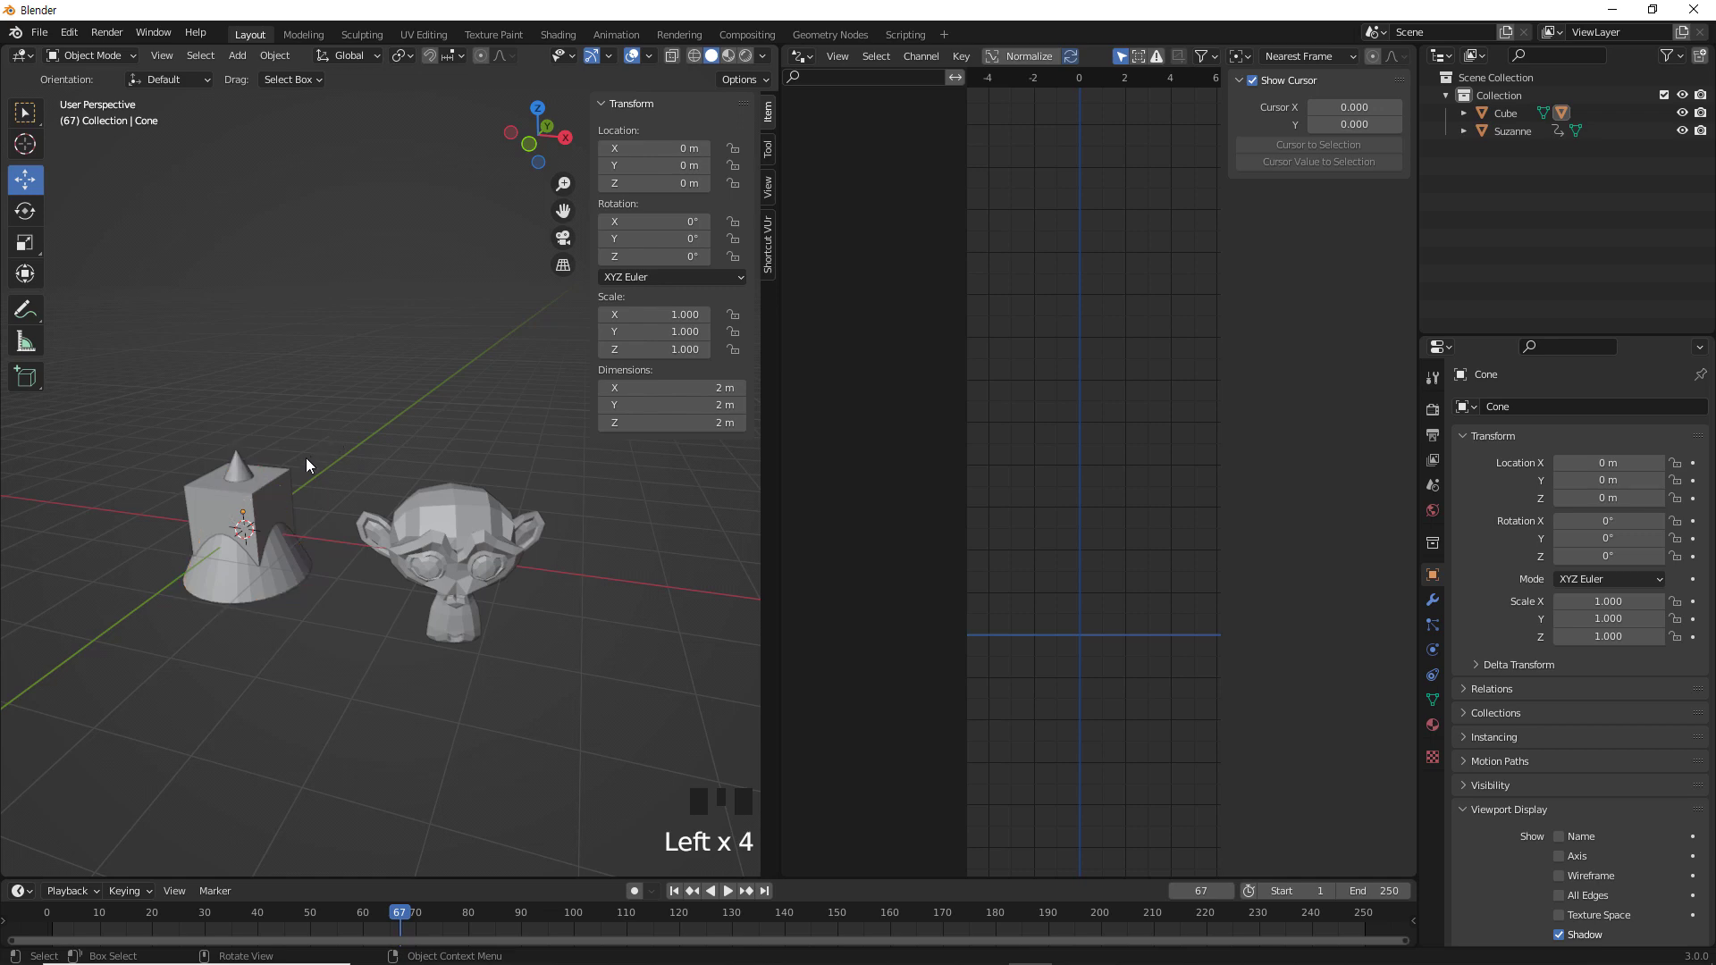
left_click(282, 474)
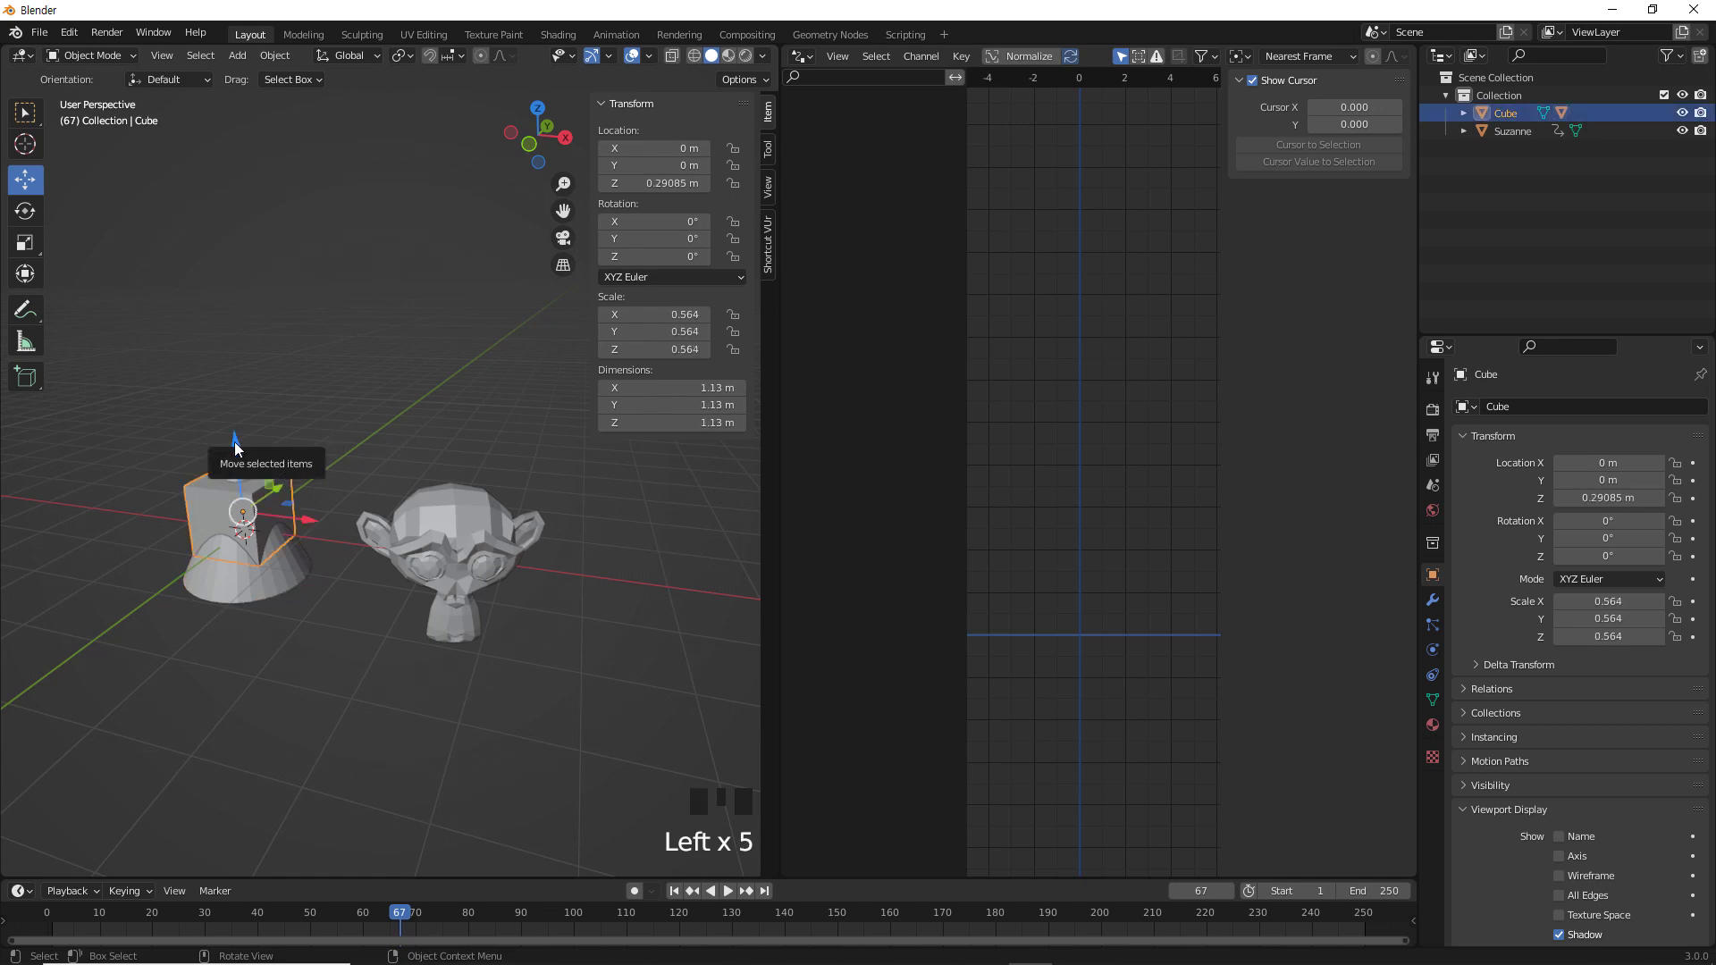
left_click_drag(235, 441, 266, 374)
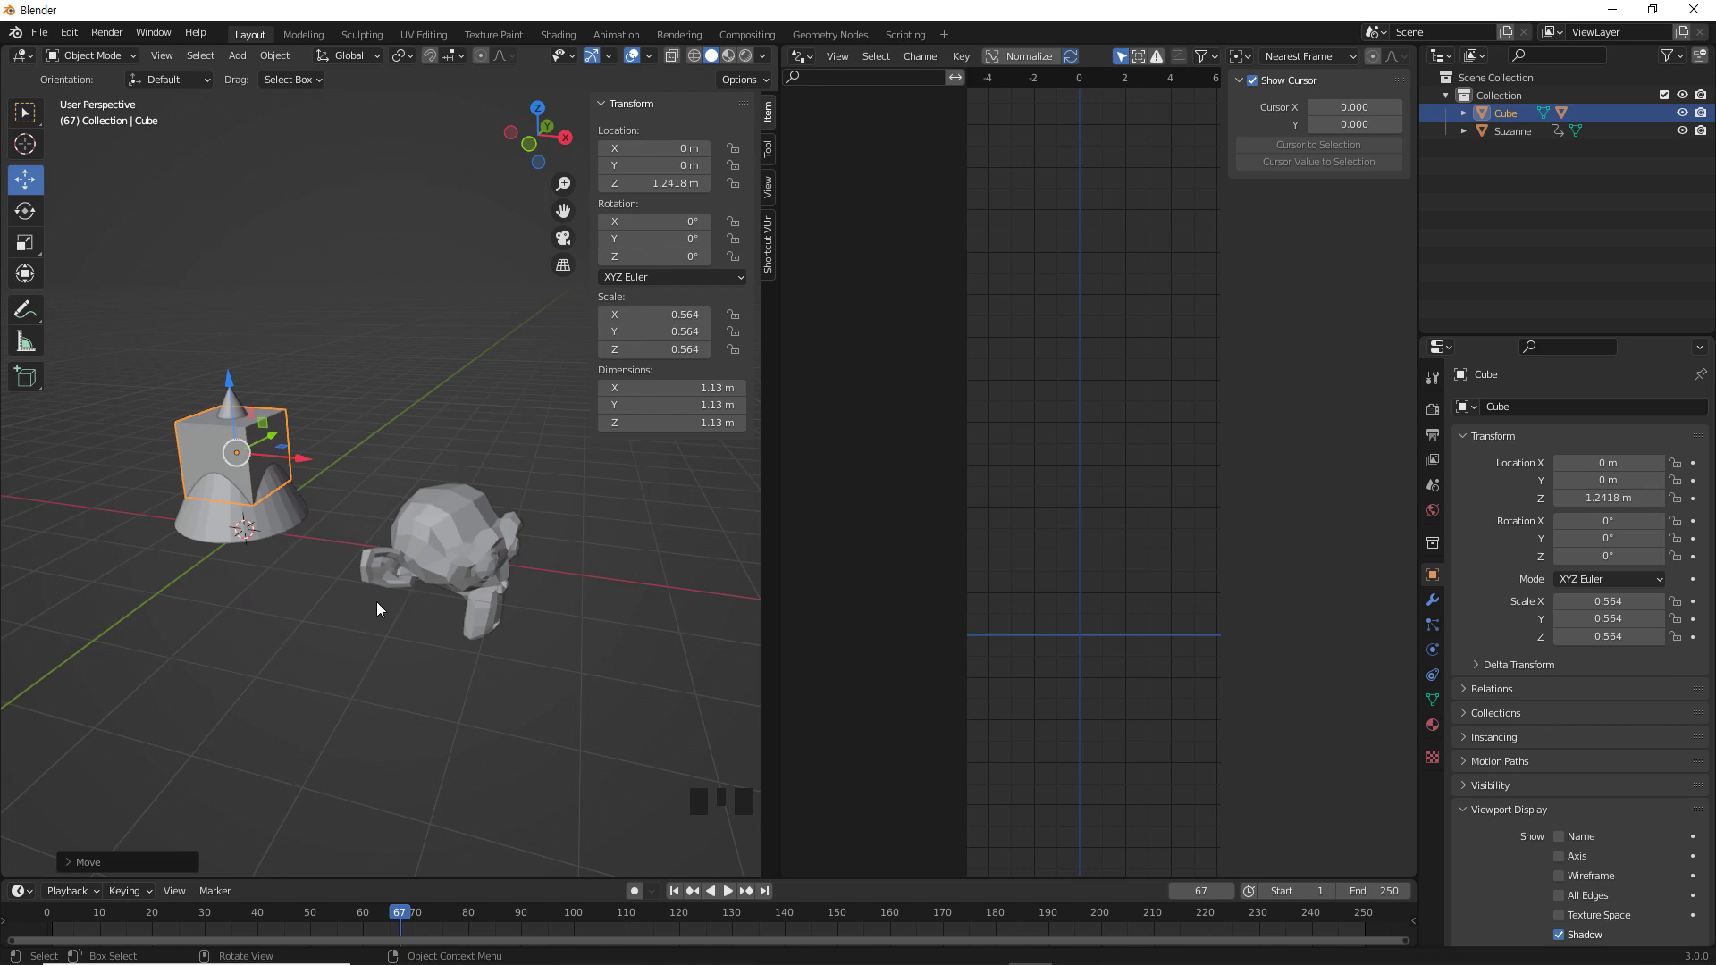
key("ctrl+z")
Step: Raise only the cone along Z to about 0.4 m to test the World Space driver, and undo the move
left_click(356, 631)
left_click(249, 586)
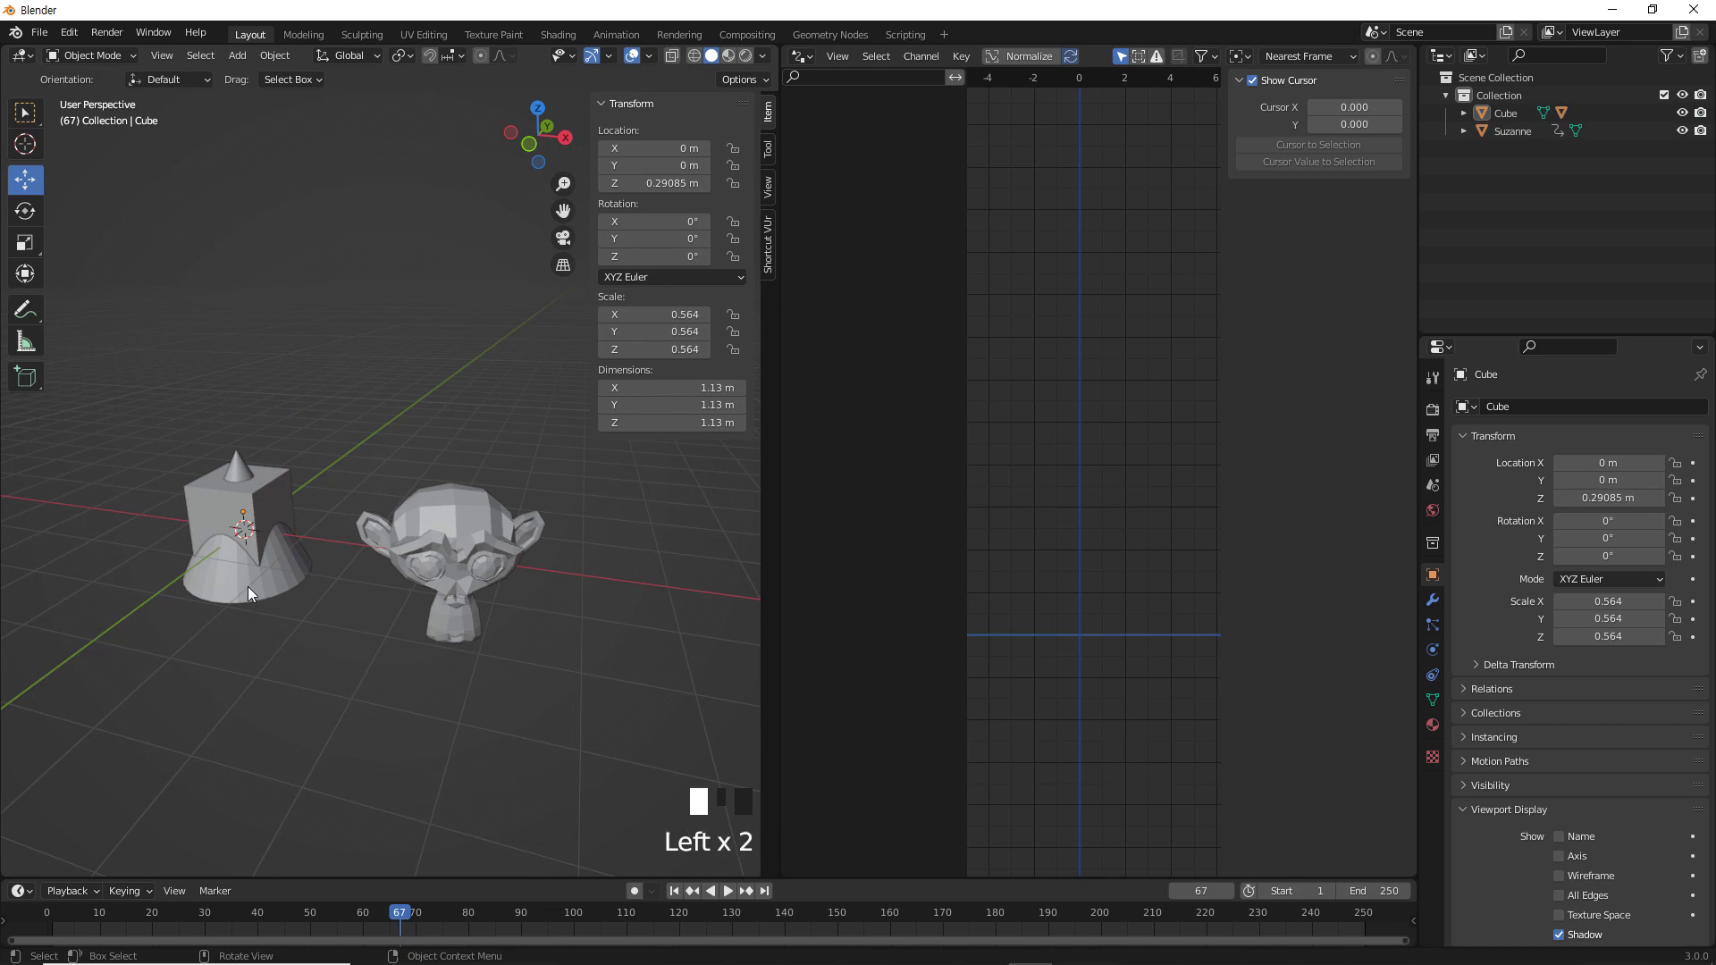
left_click_drag(235, 444, 256, 413)
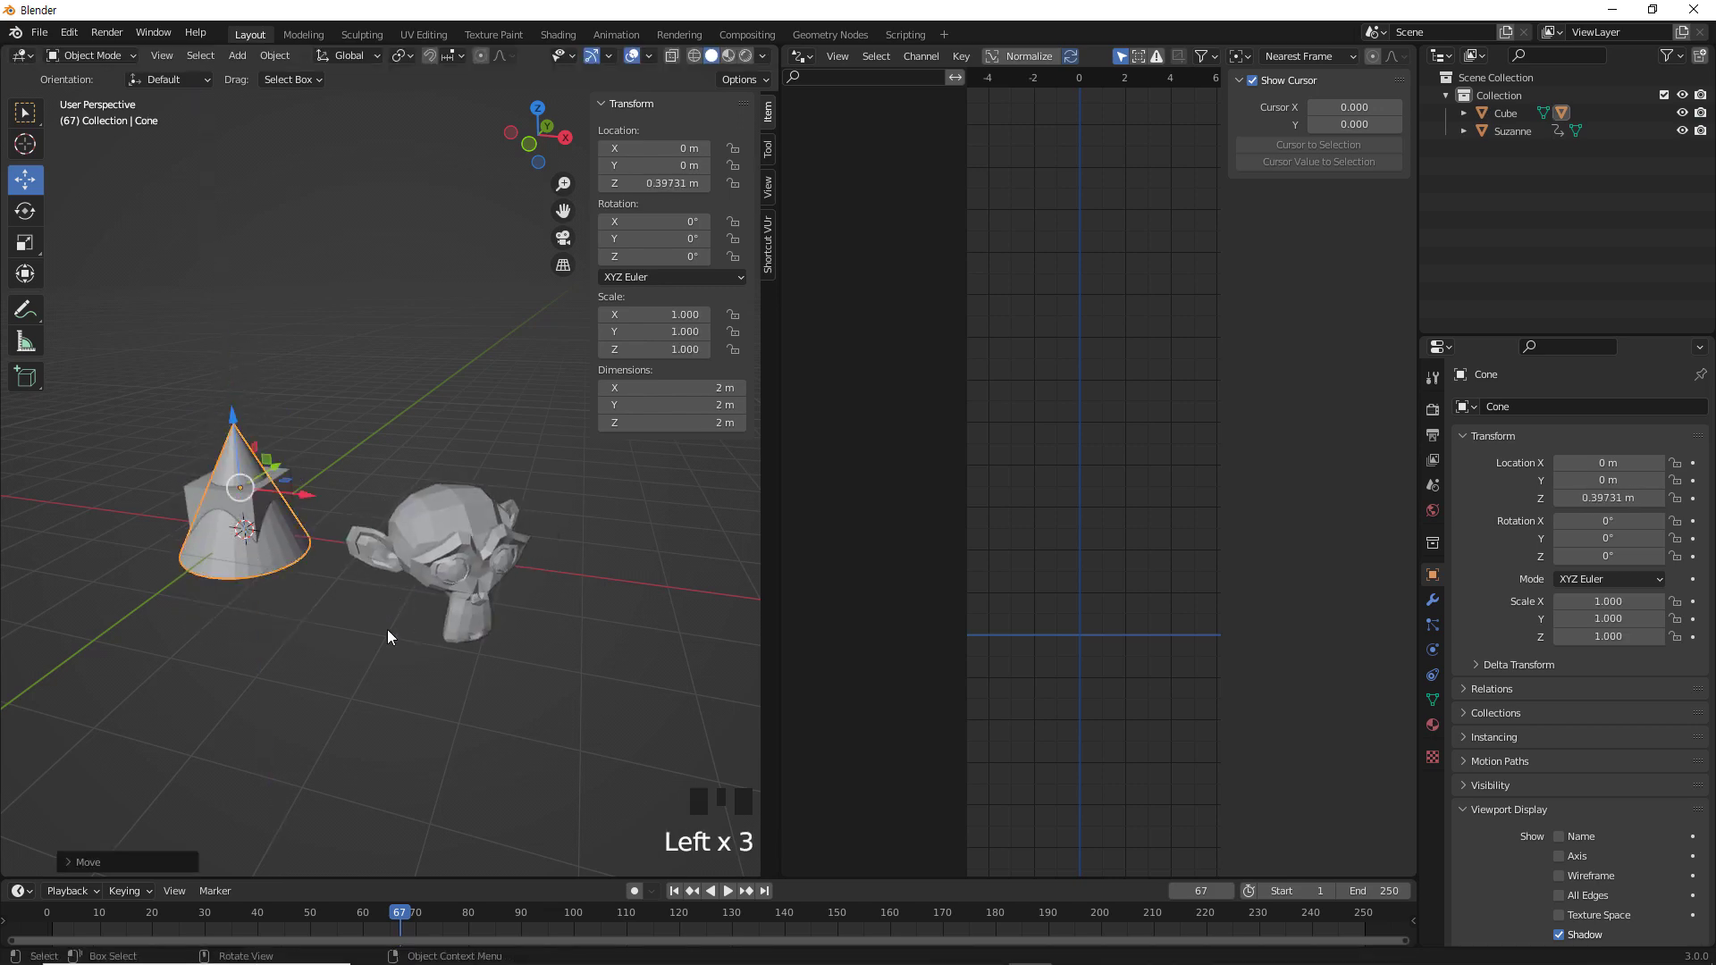
key("ctrl+z")
Step: Raise the cube with its child cone along Z once more, undo the move, and clear the selection
left_click(248, 531)
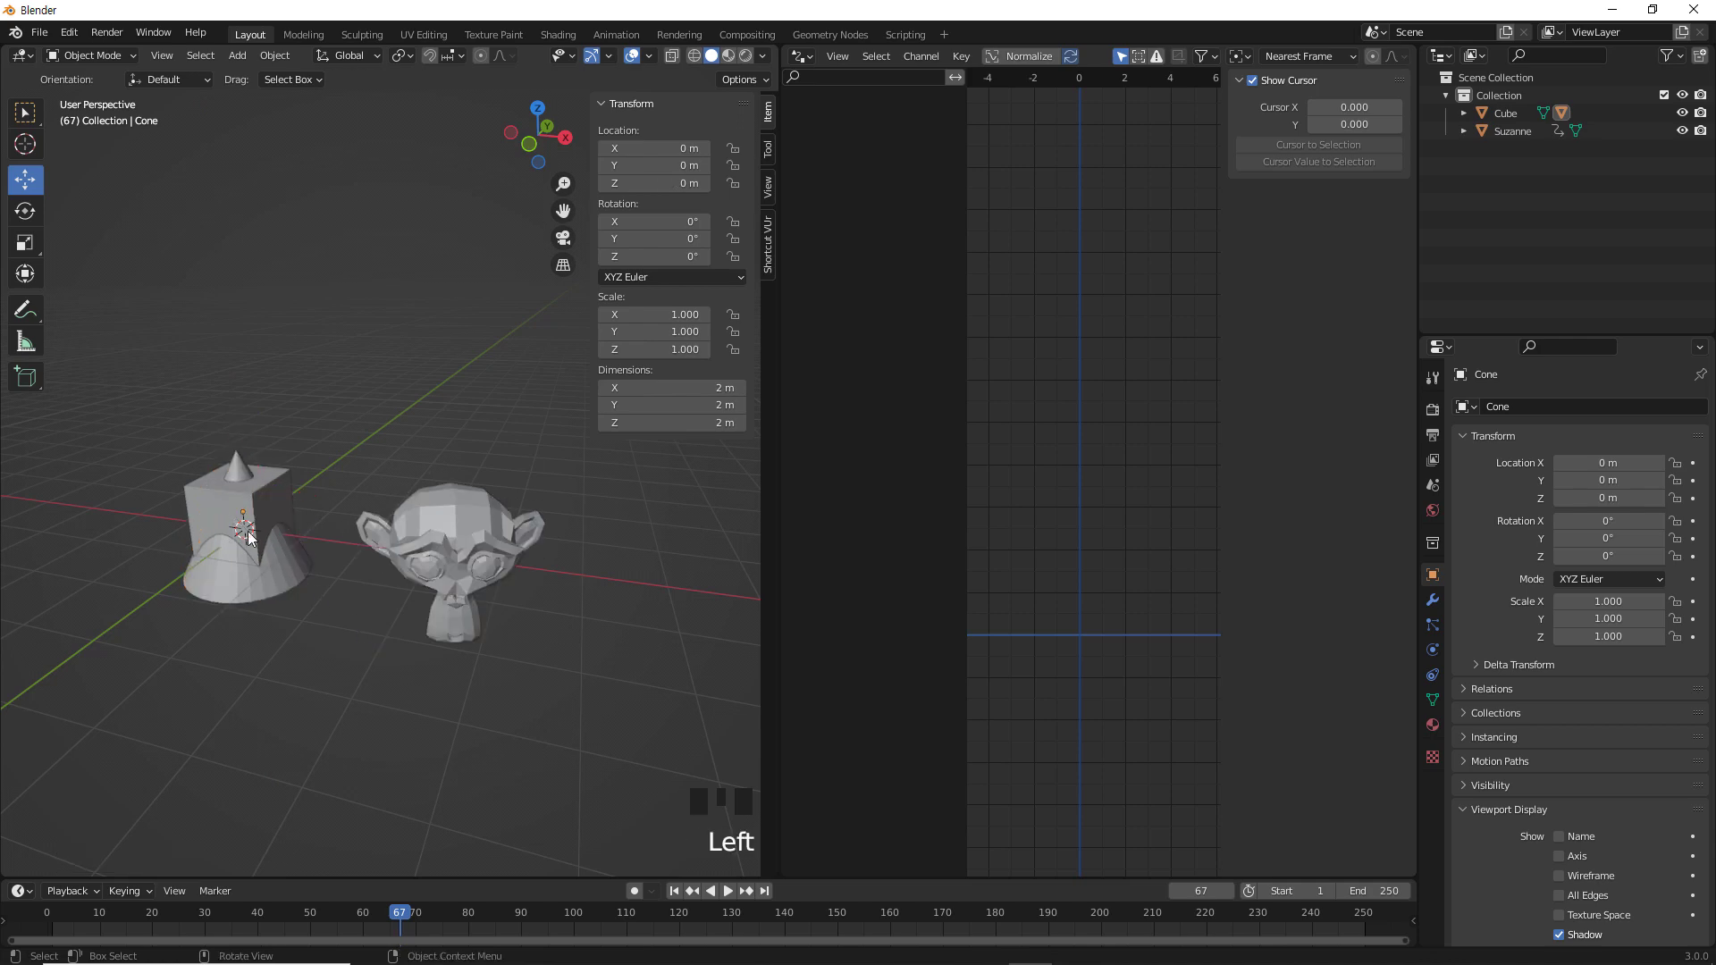
left_click(217, 533)
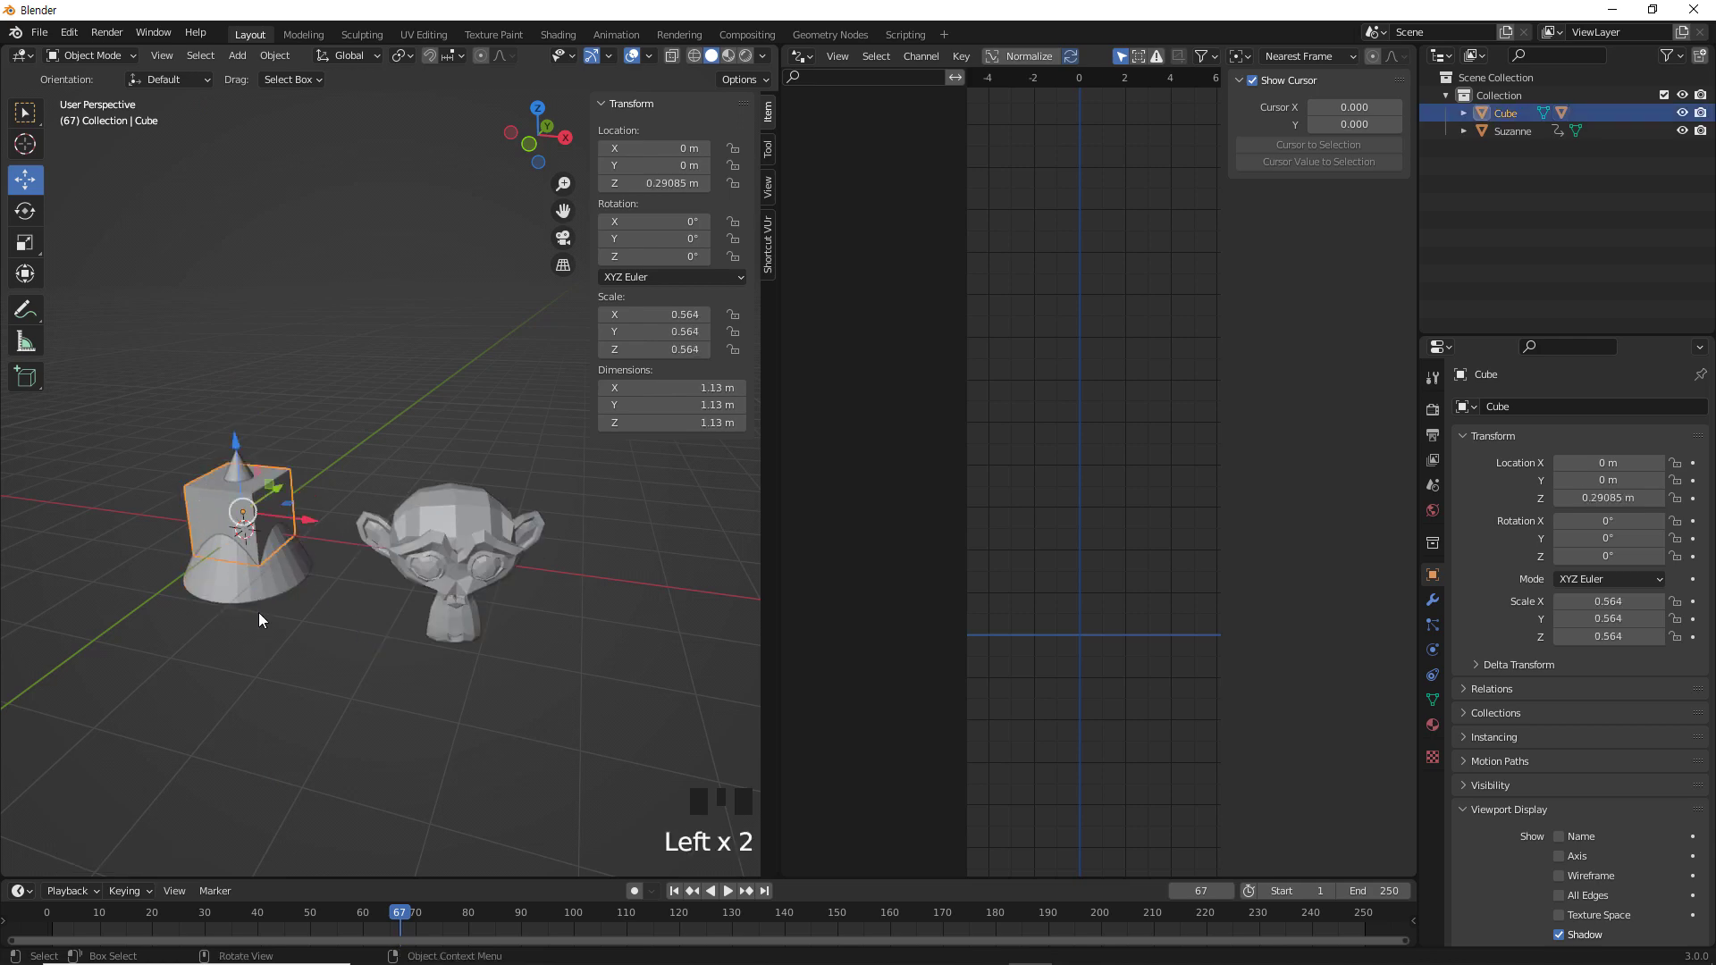
left_click_drag(237, 448, 268, 413)
key("ctrl+z")
left_click(354, 635)
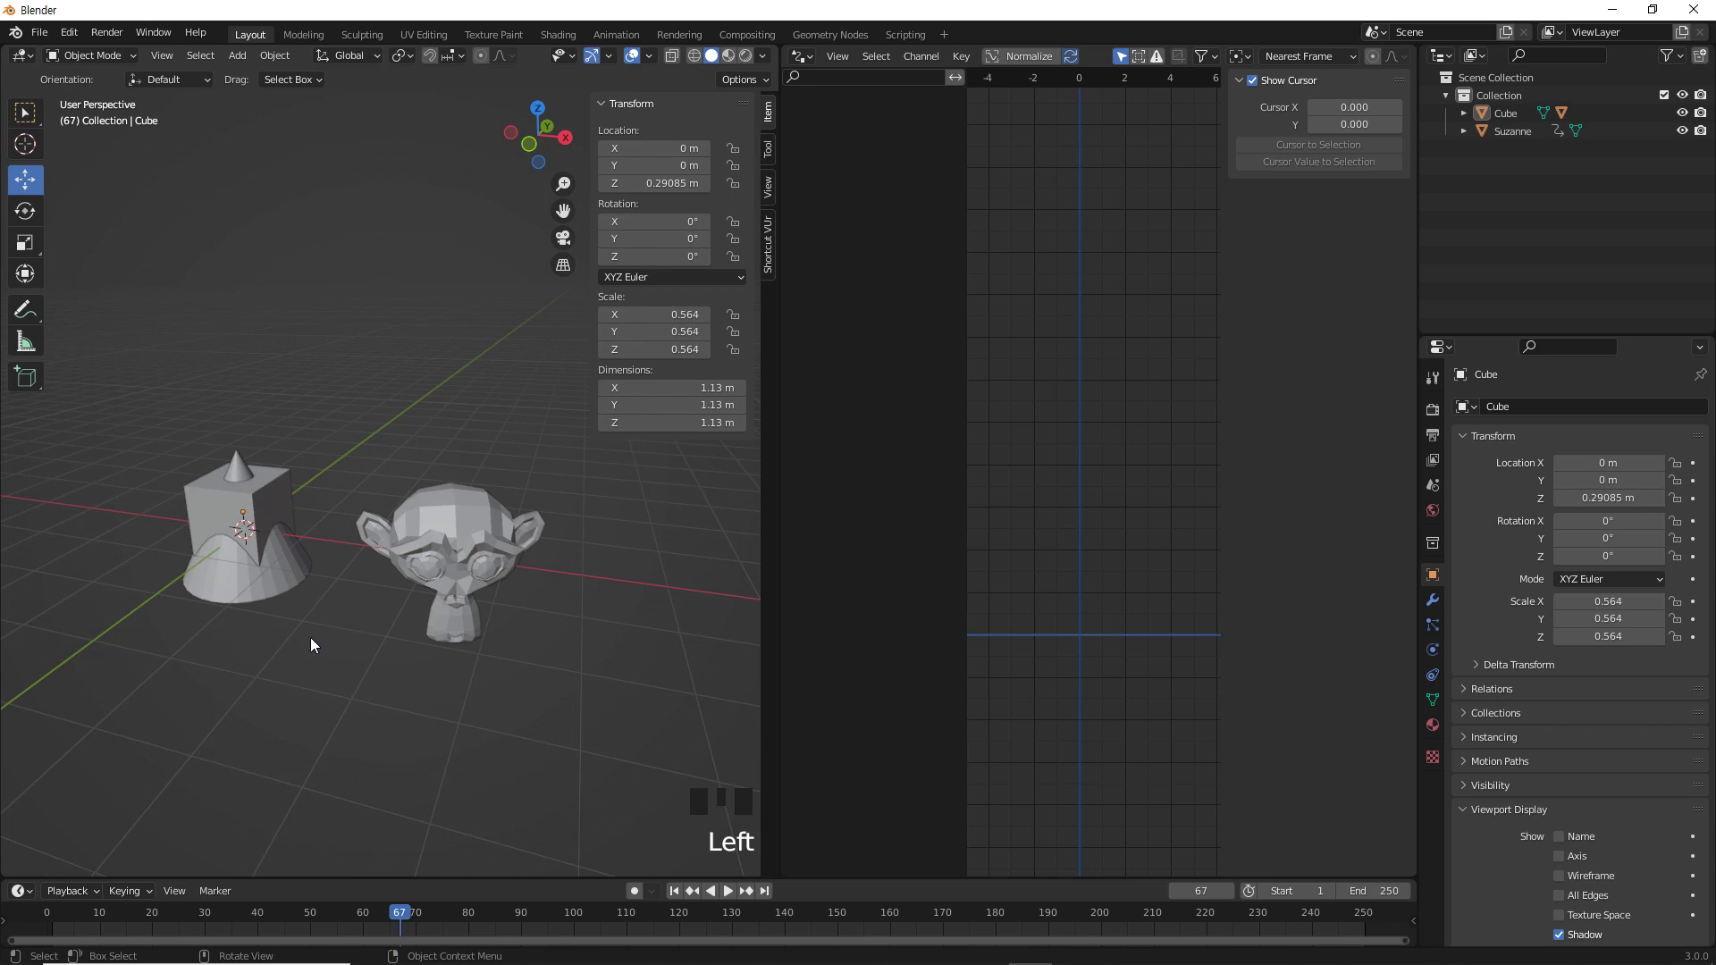
Step: Select the cube and the cone in turn to compare their Location values, and clear the selection
left_click(189, 491)
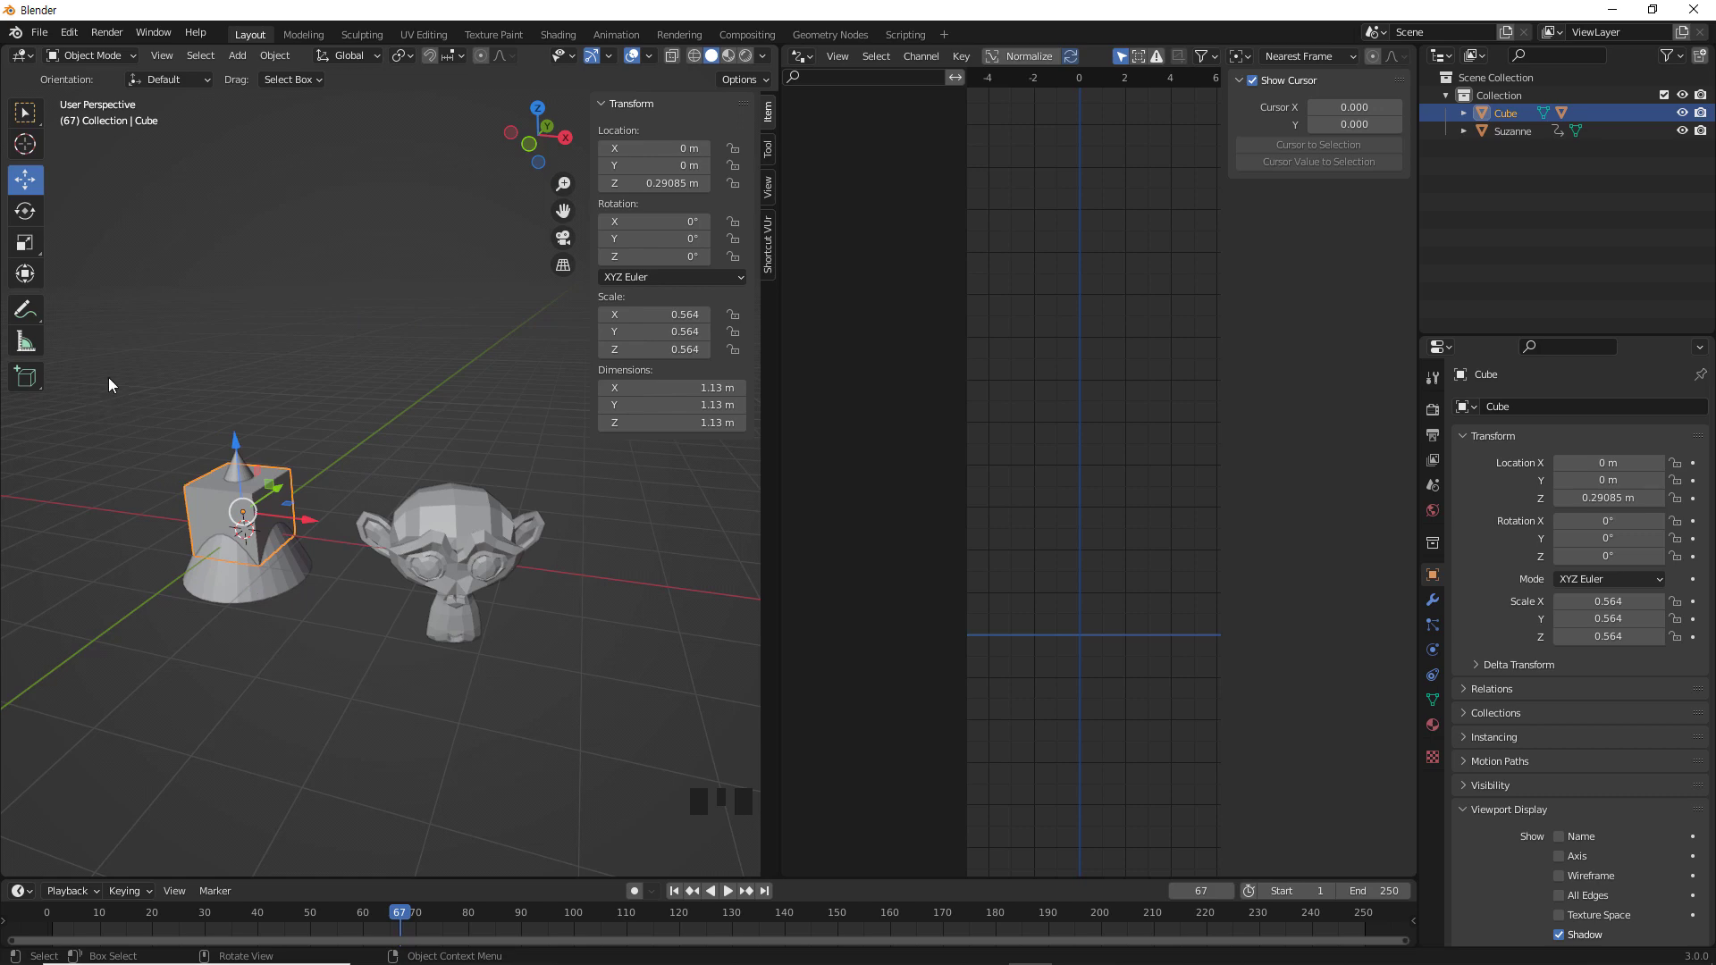
left_click(224, 593)
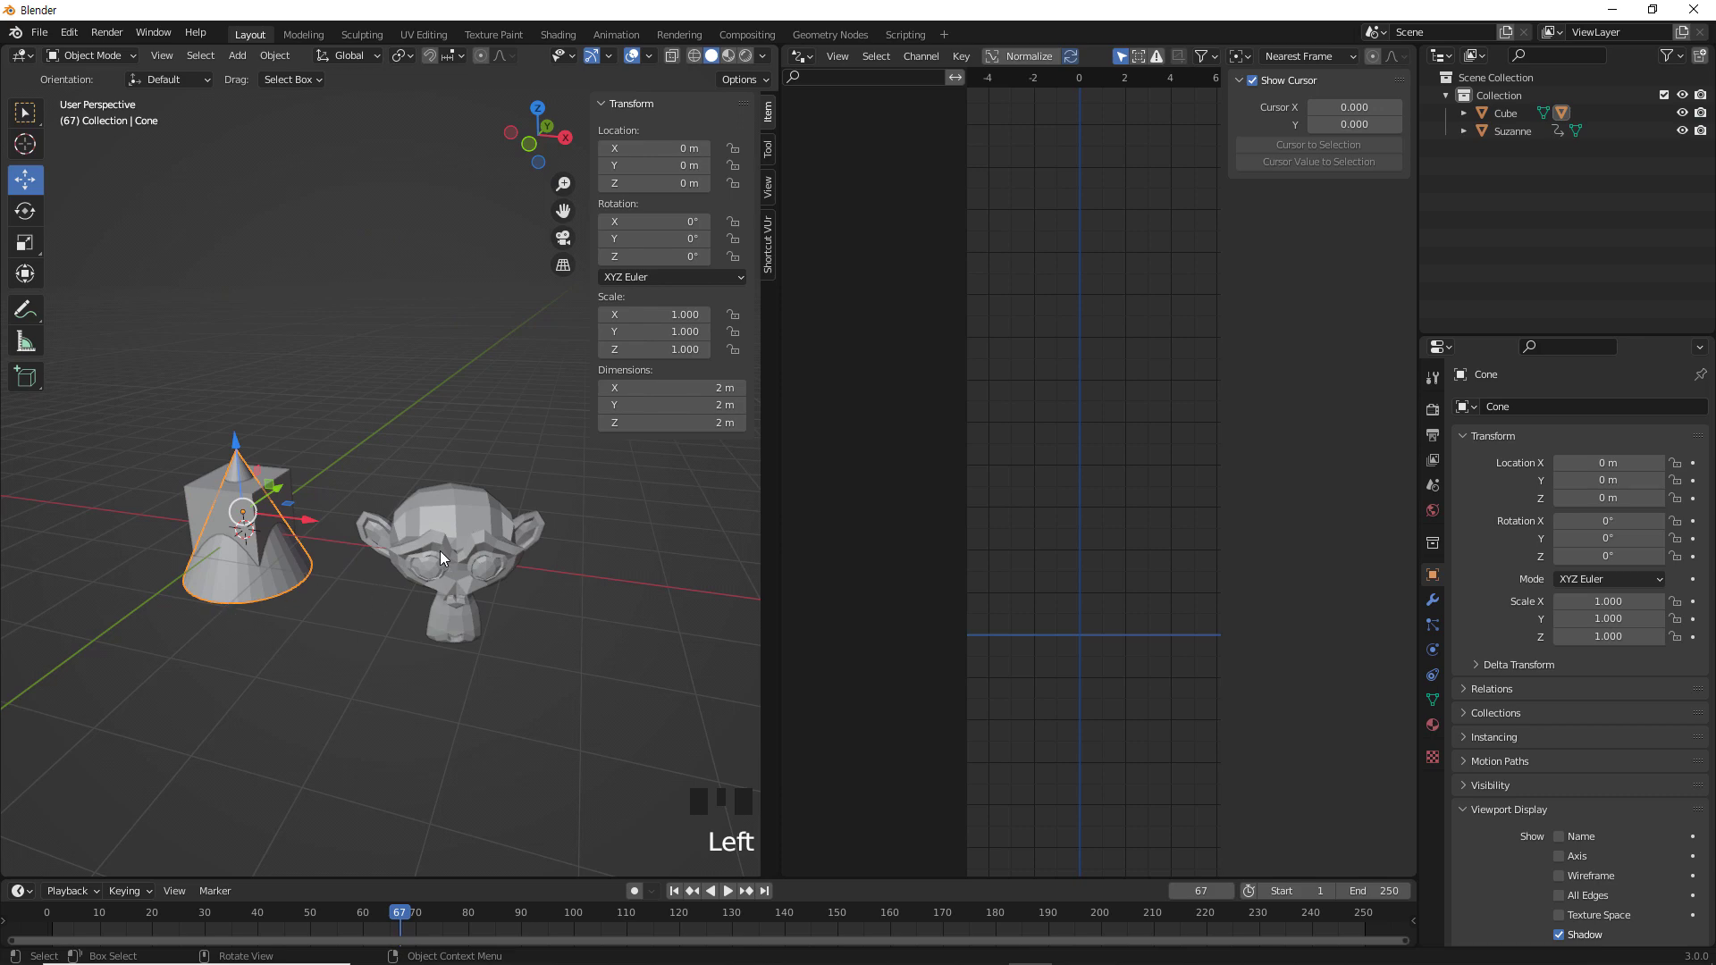
left_click(344, 628)
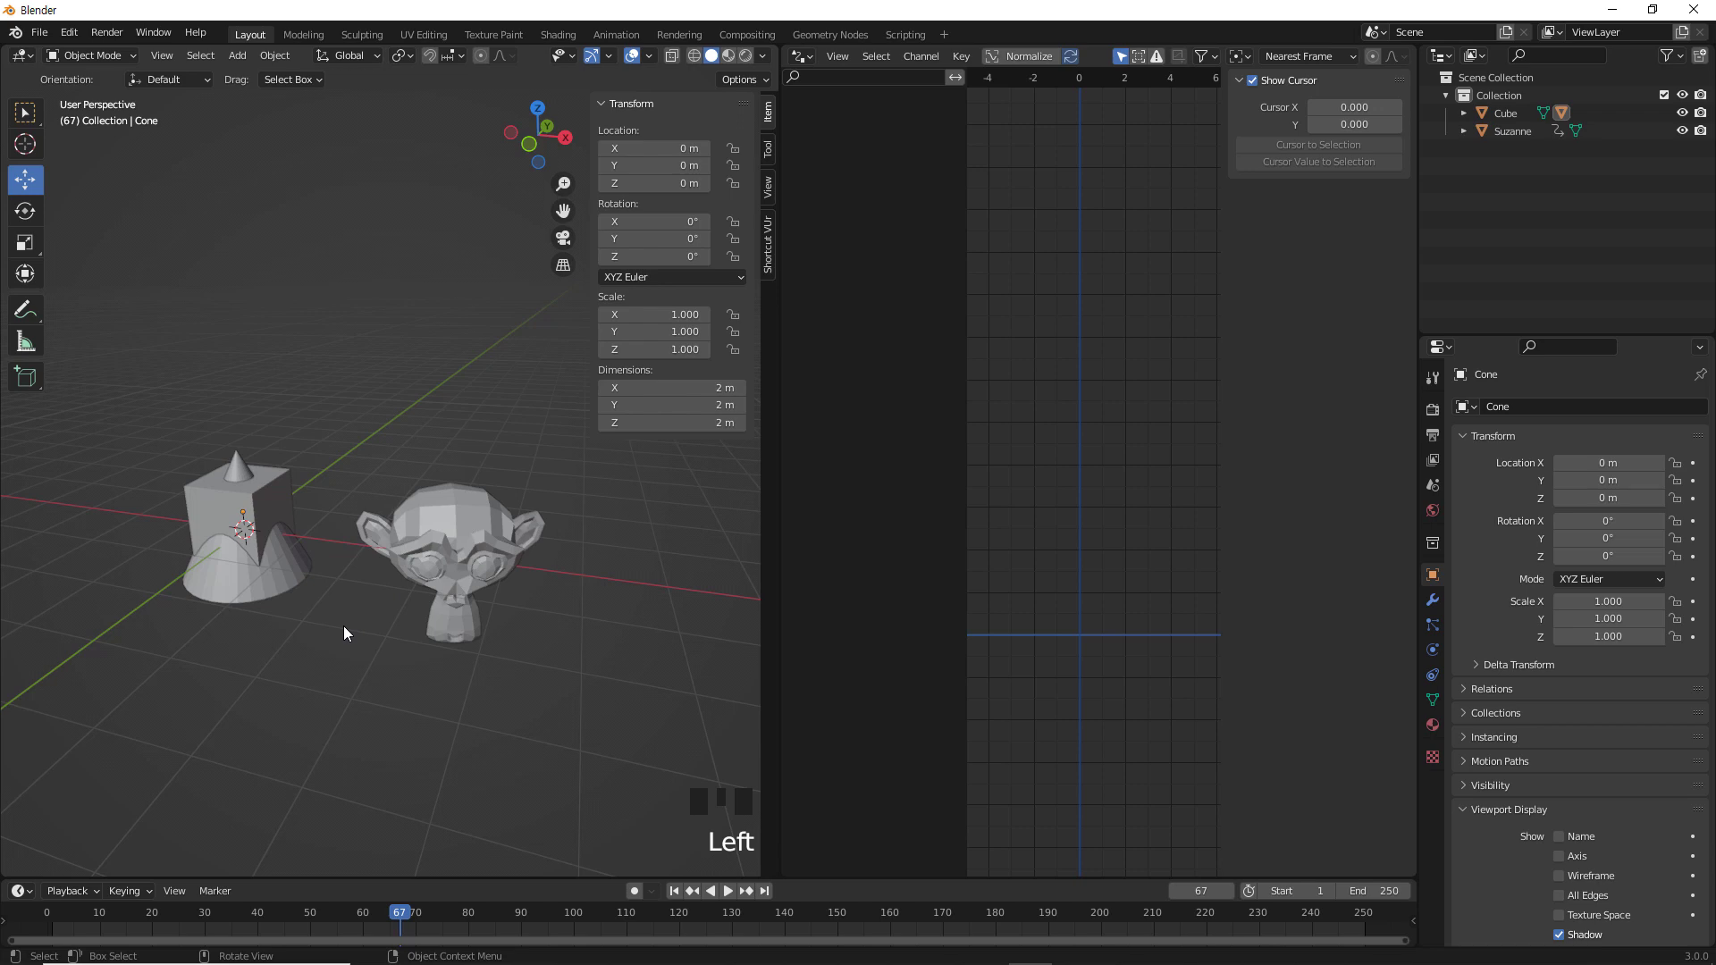
left_click(194, 497)
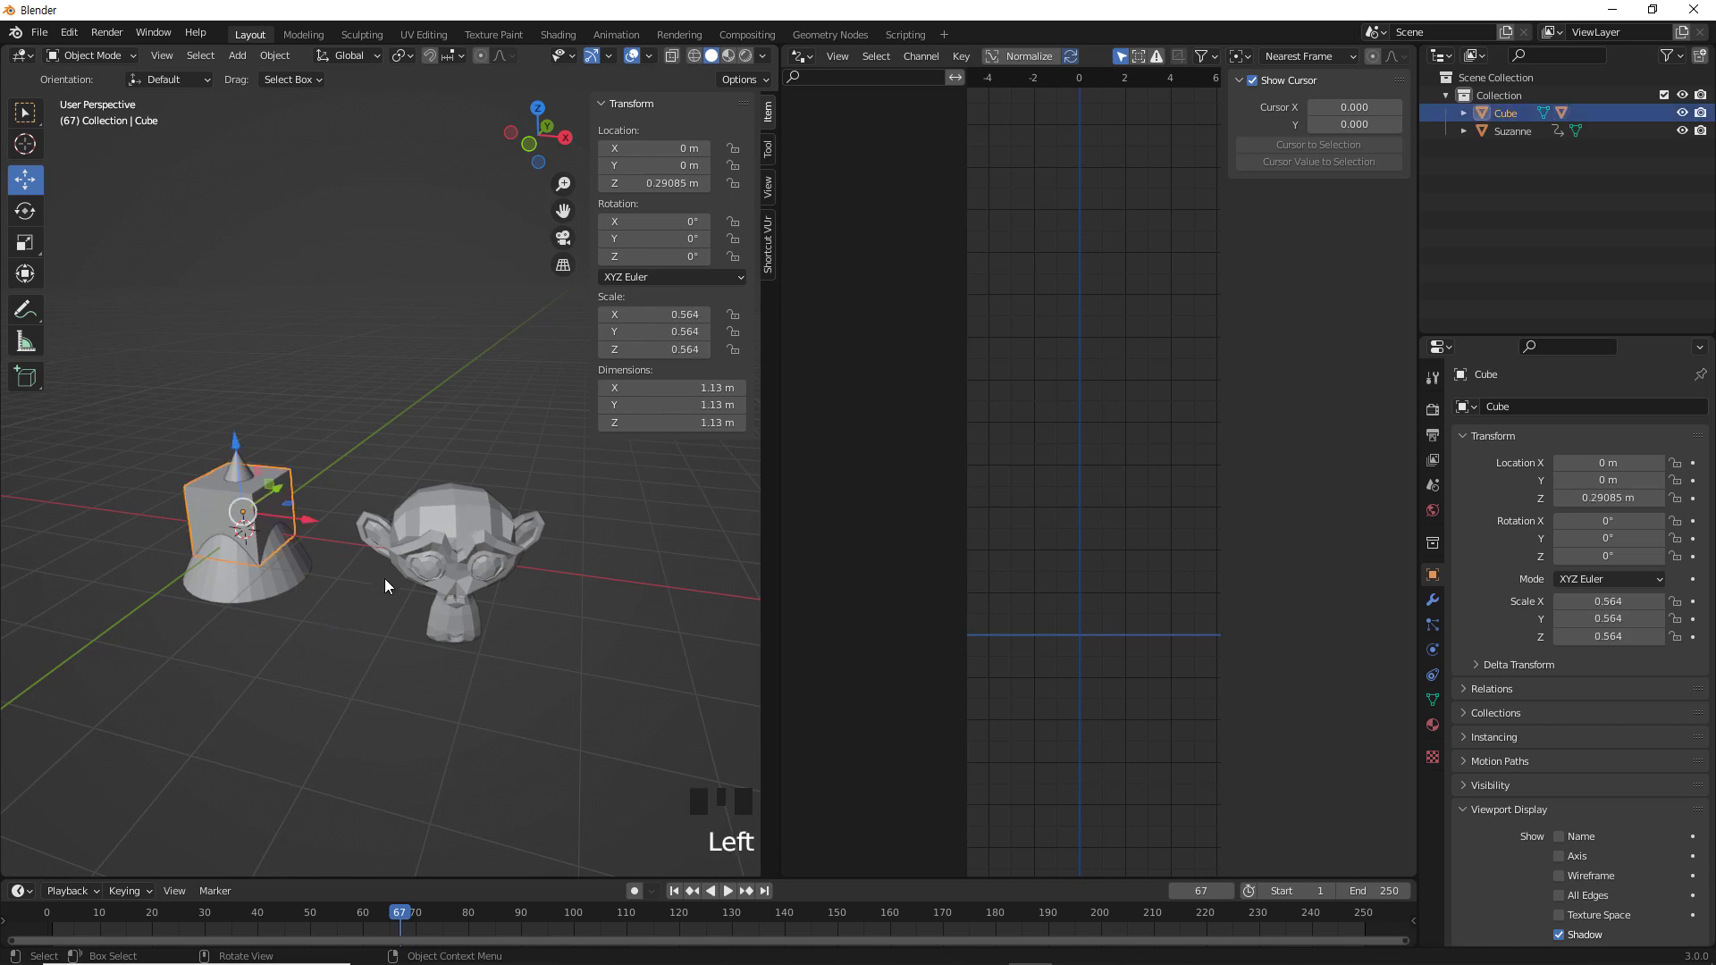
left_click(261, 586)
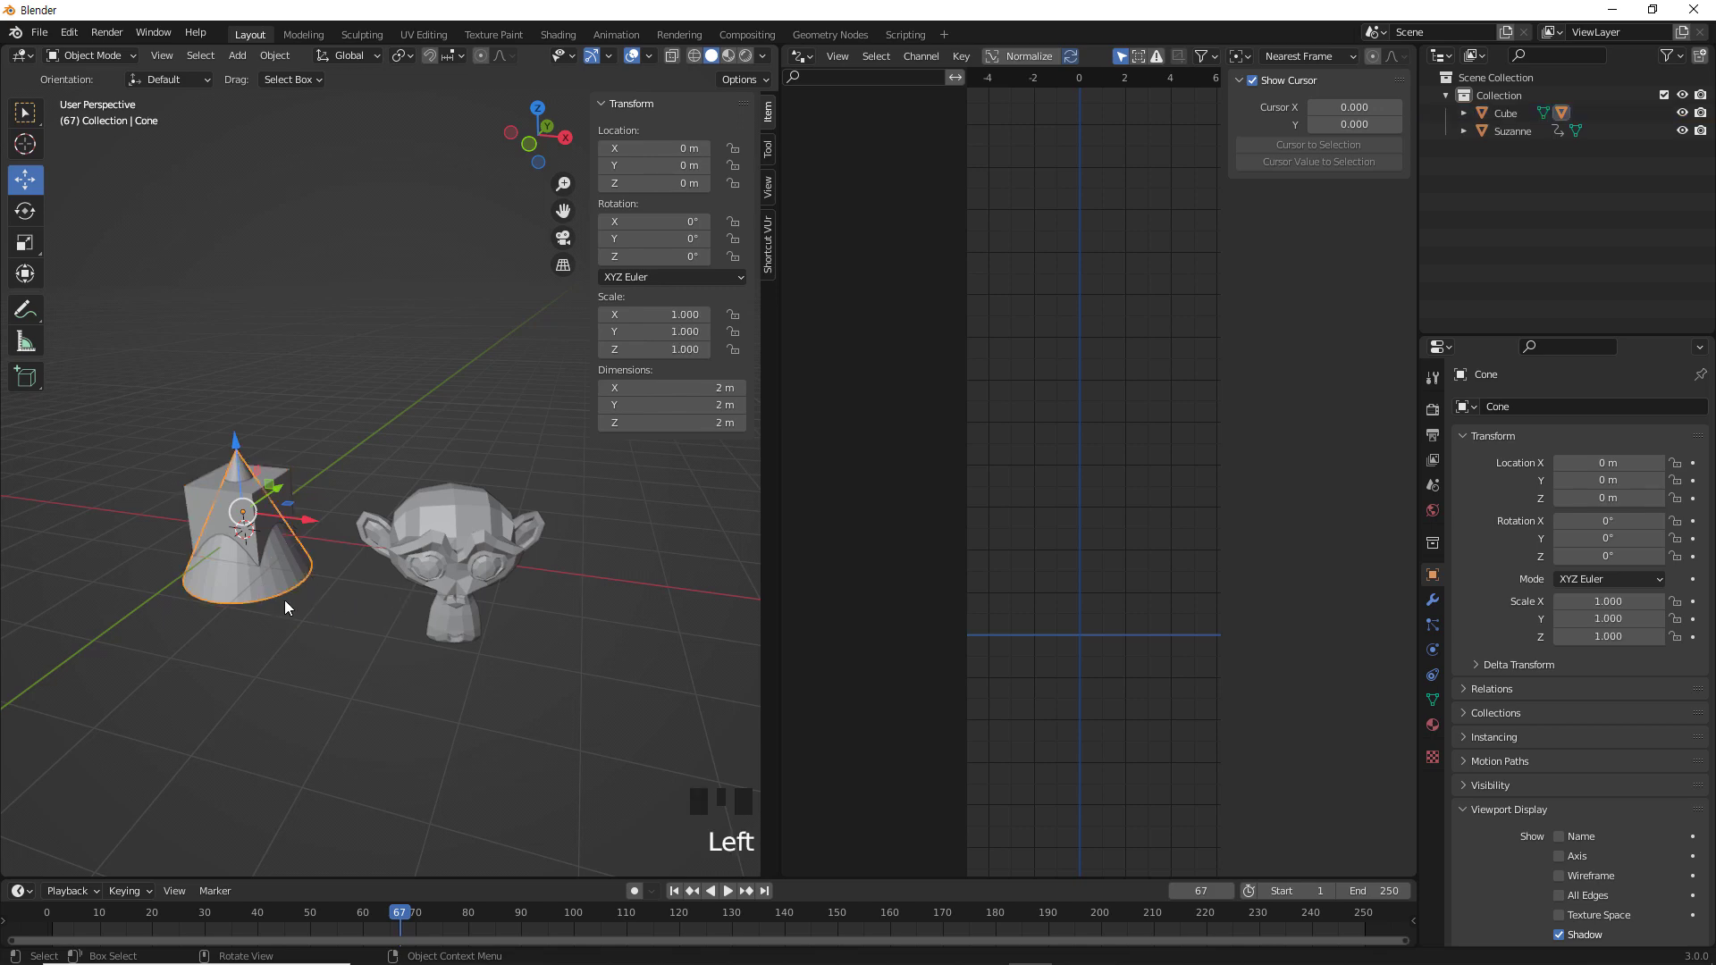
left_click(359, 613)
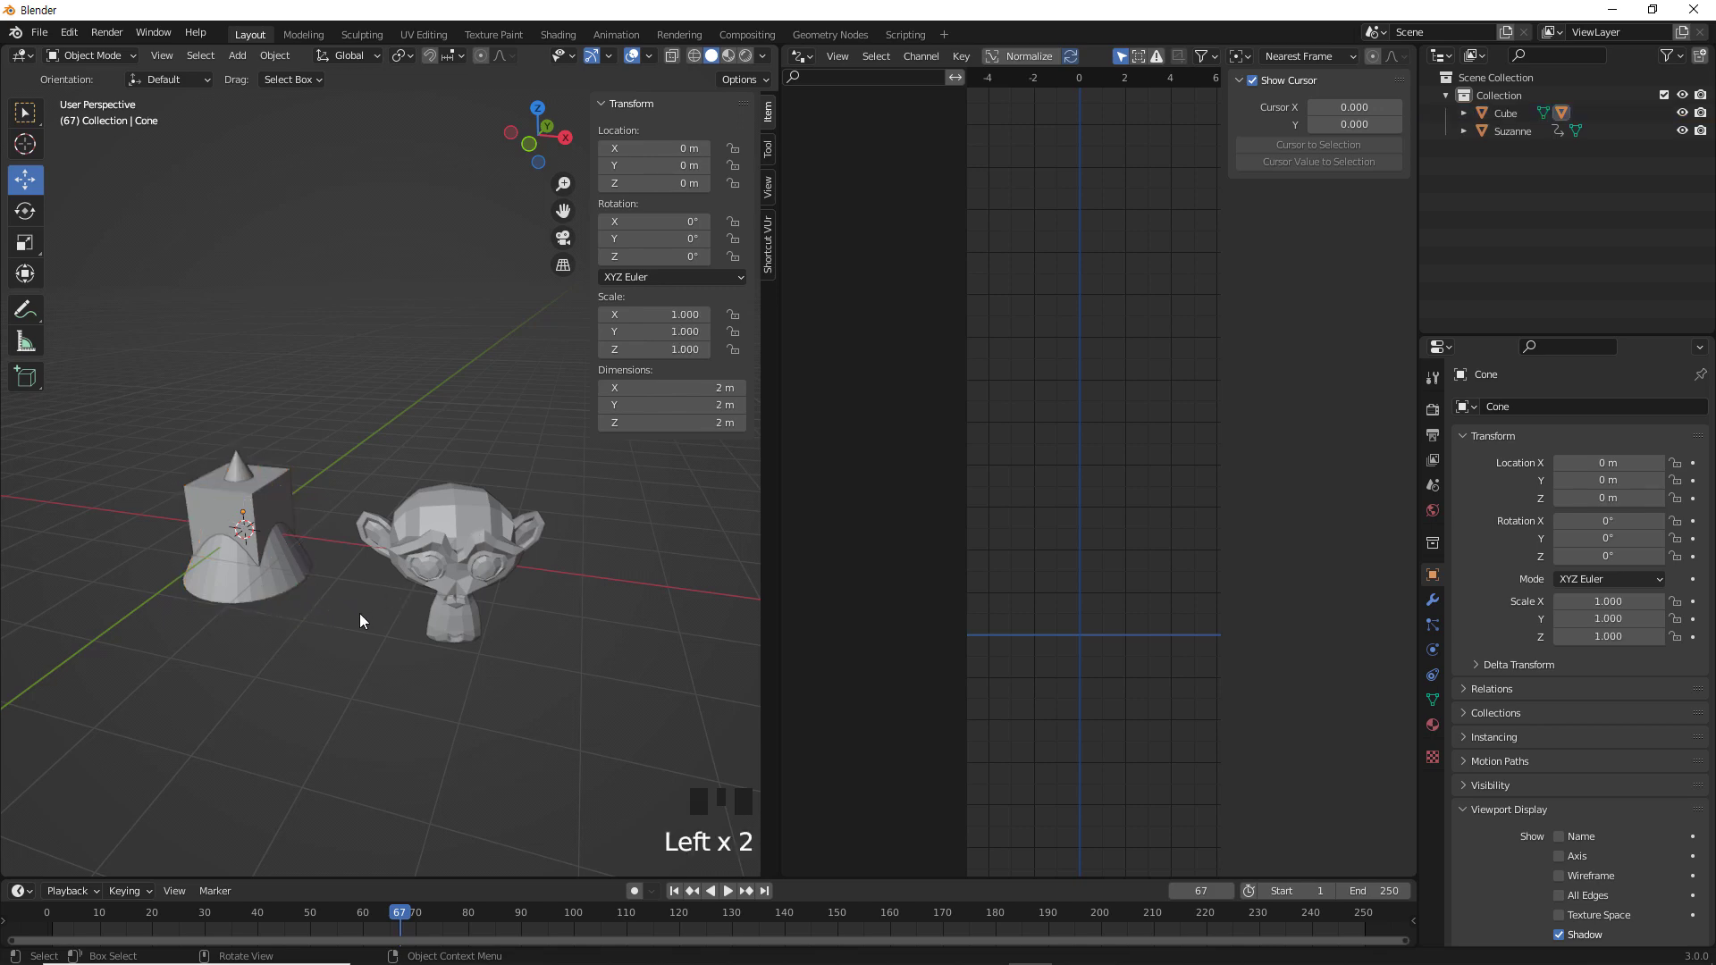
Step: Raise the cube along Z to about 1.46 m, undo the move, and deselect the cube
left_click(280, 490)
left_click_drag(234, 438, 263, 365)
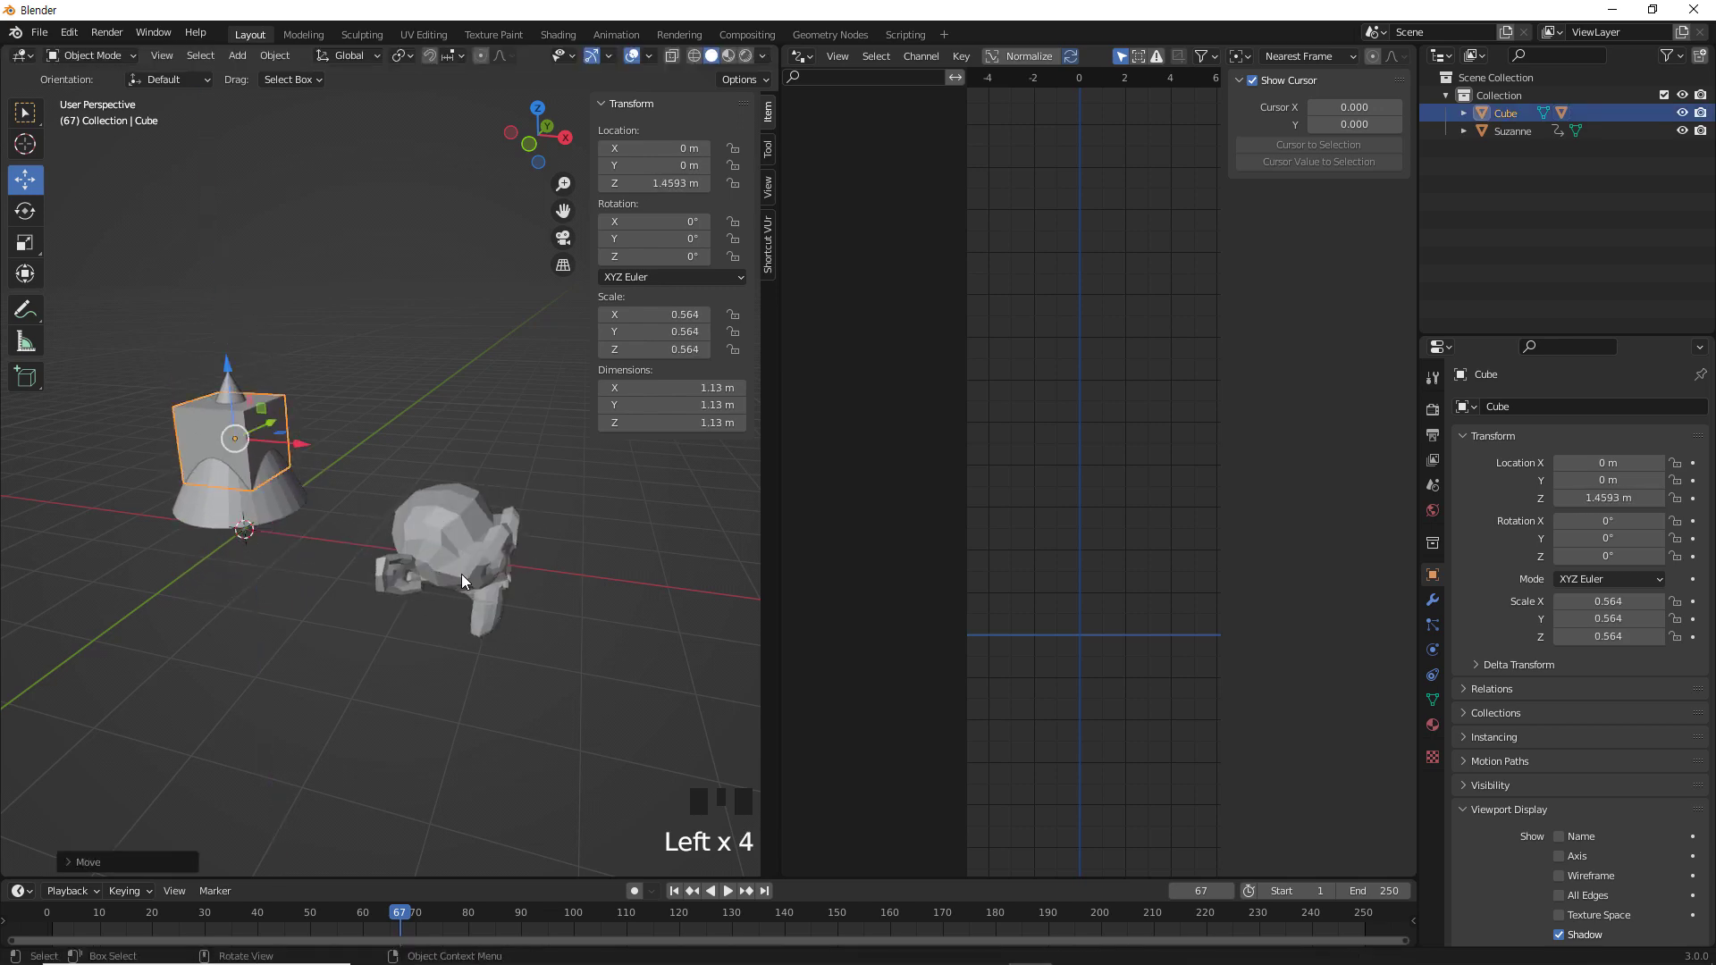
key("ctrl+z")
left_click(355, 641)
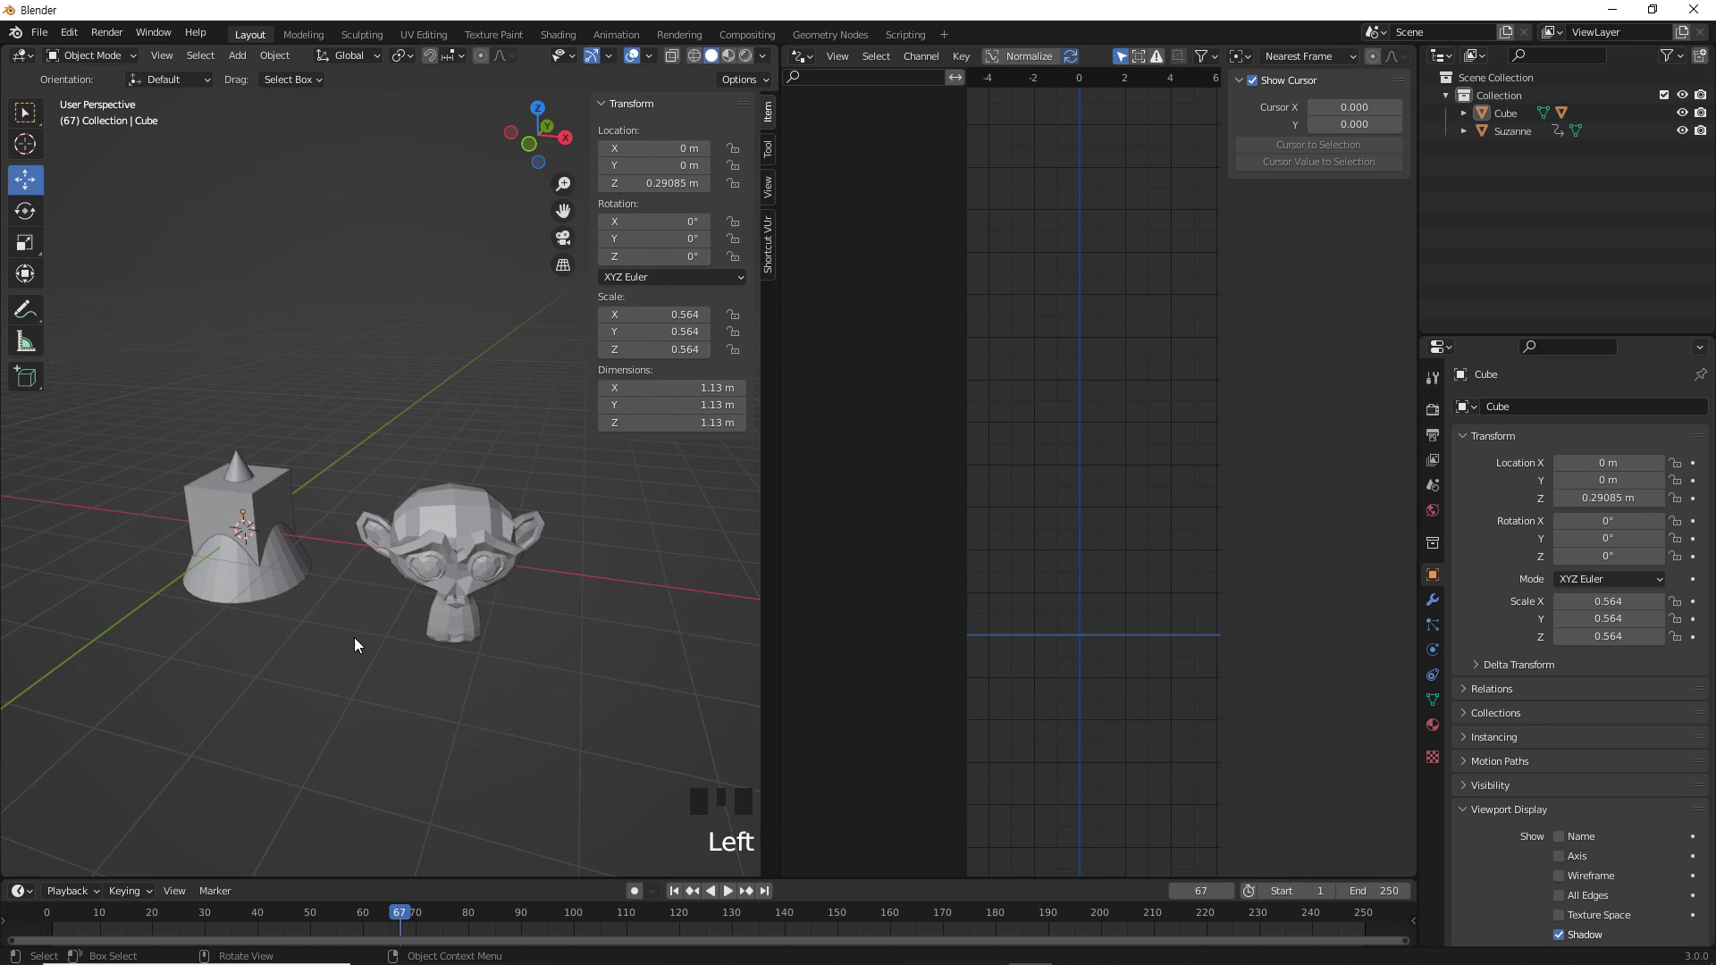
Step: Select the monkey head and set its driver variable's Space to Transform Space
left_click(281, 497)
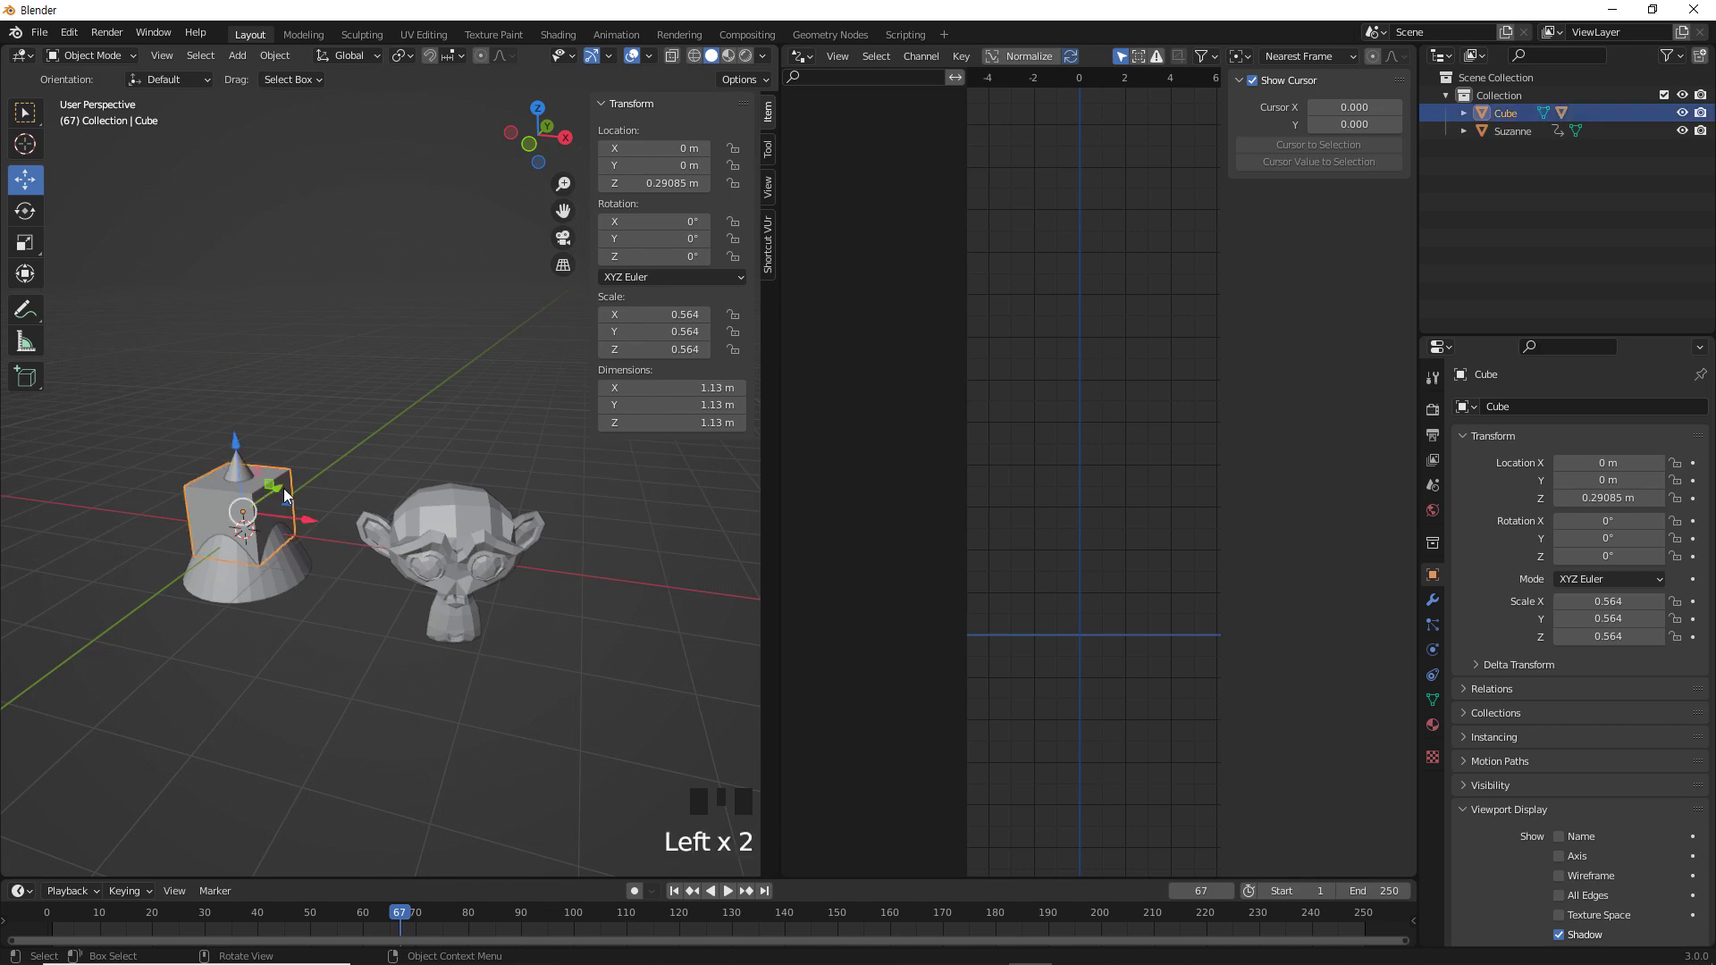
left_click(341, 670)
left_click(457, 550)
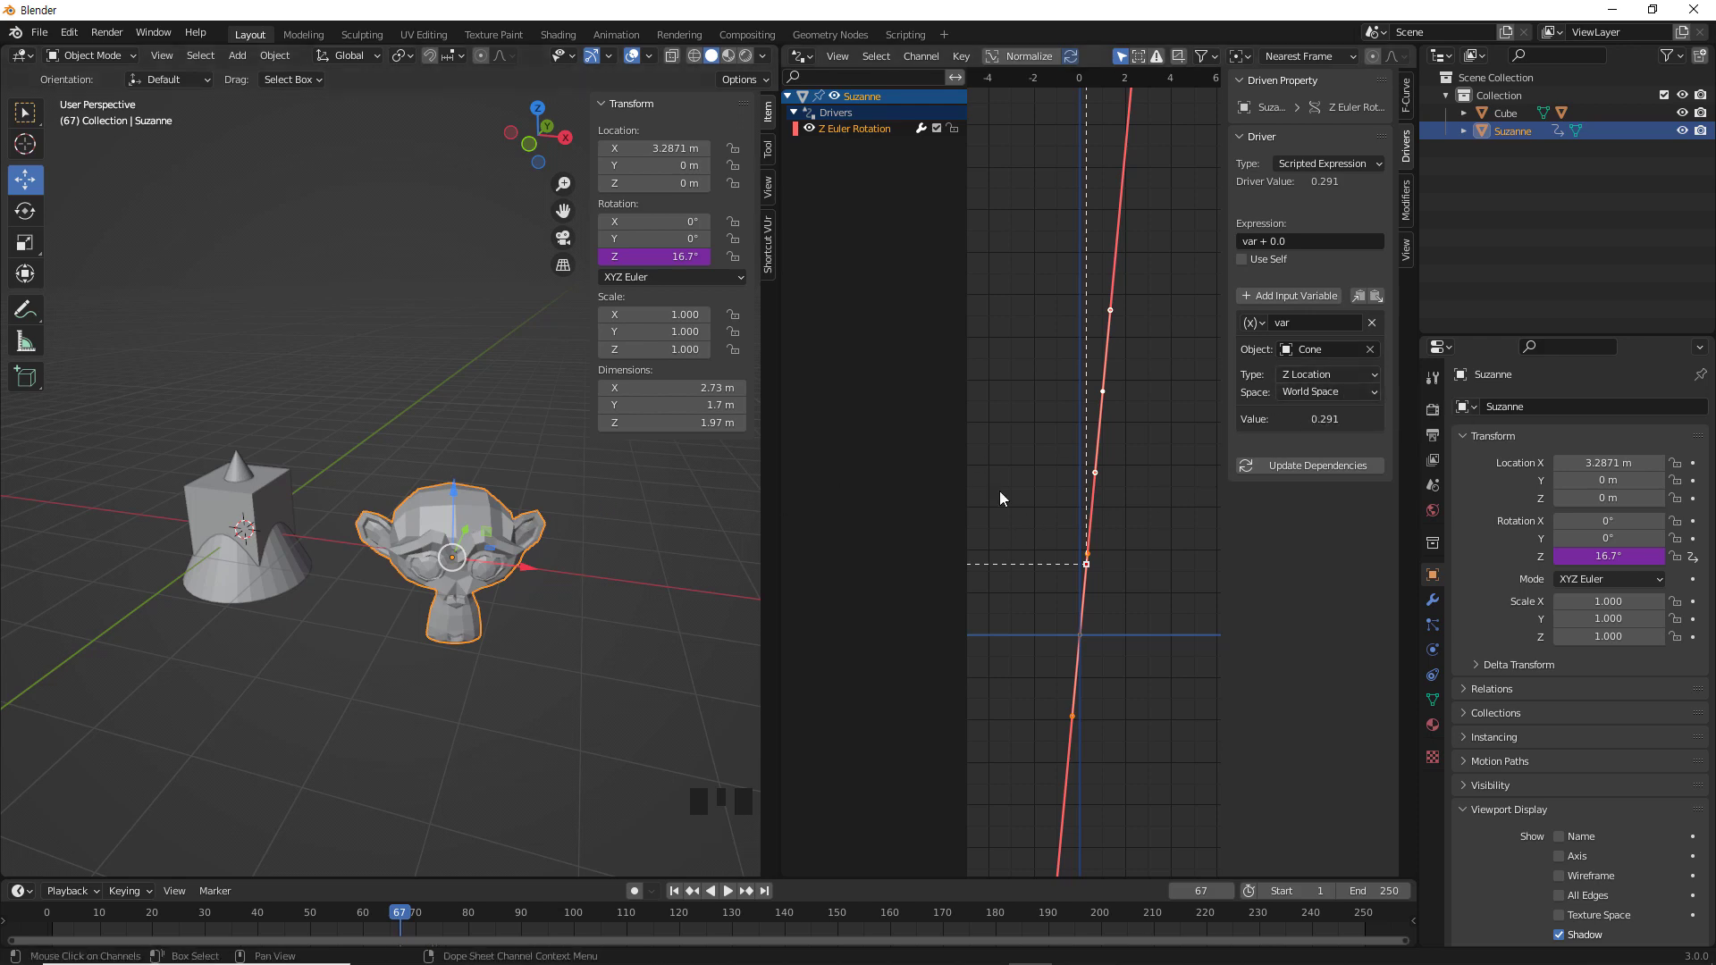
left_click(1327, 393)
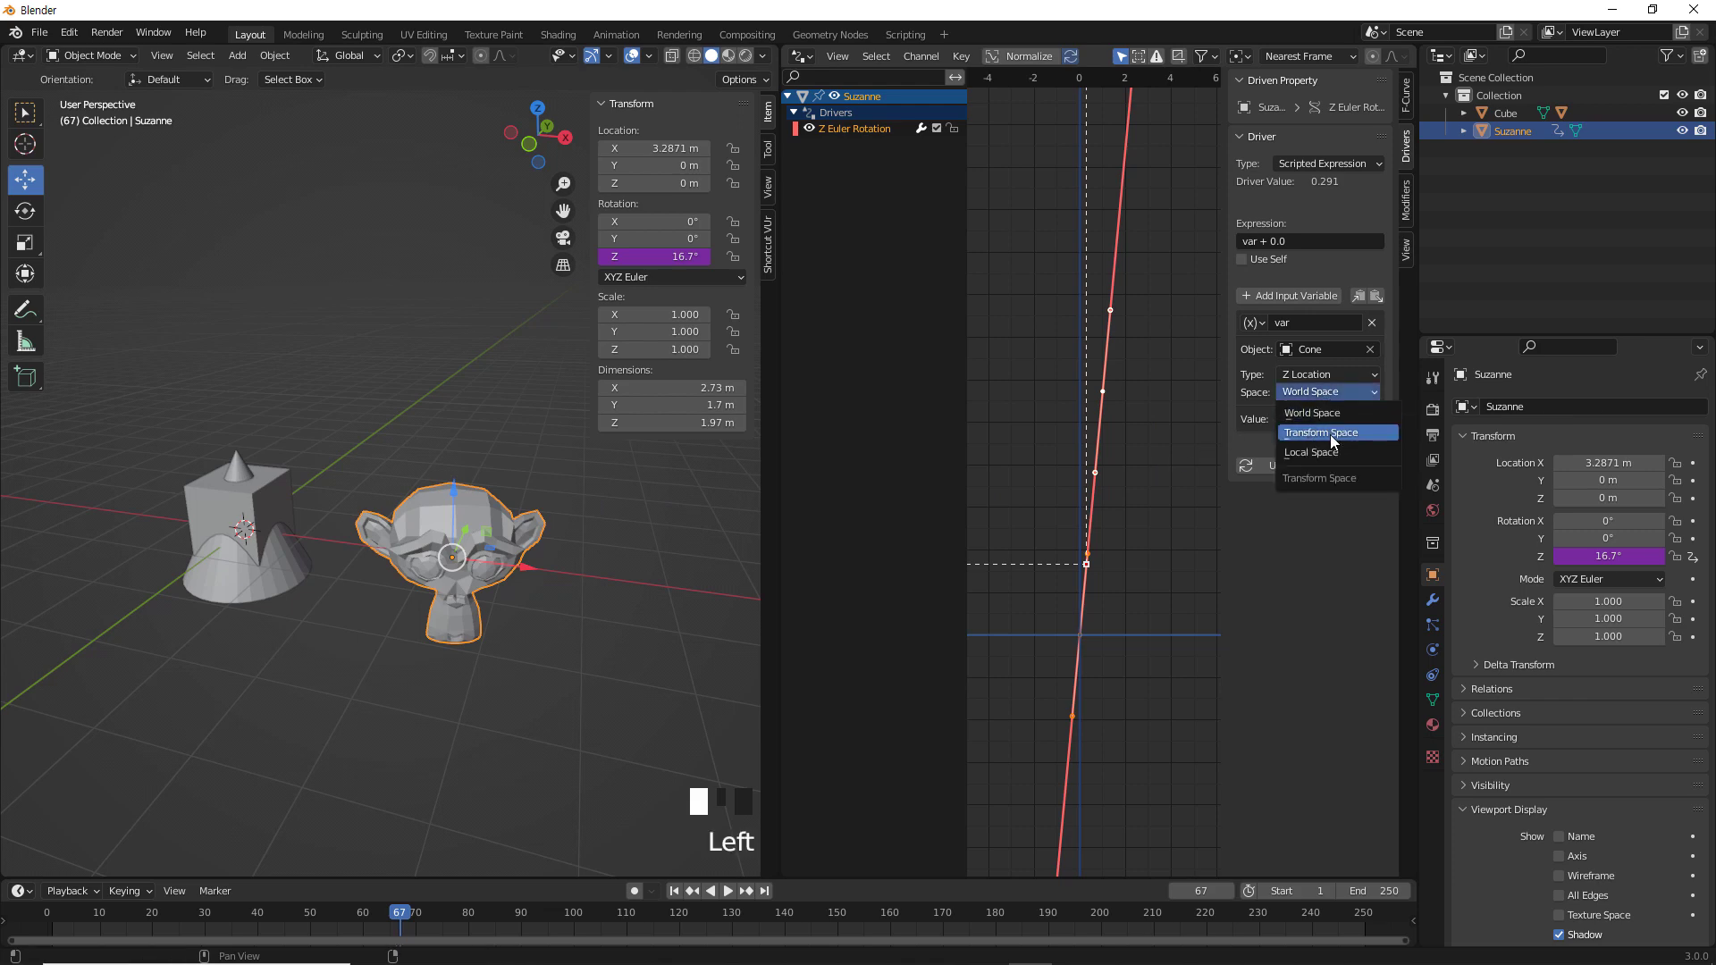
left_click(1330, 433)
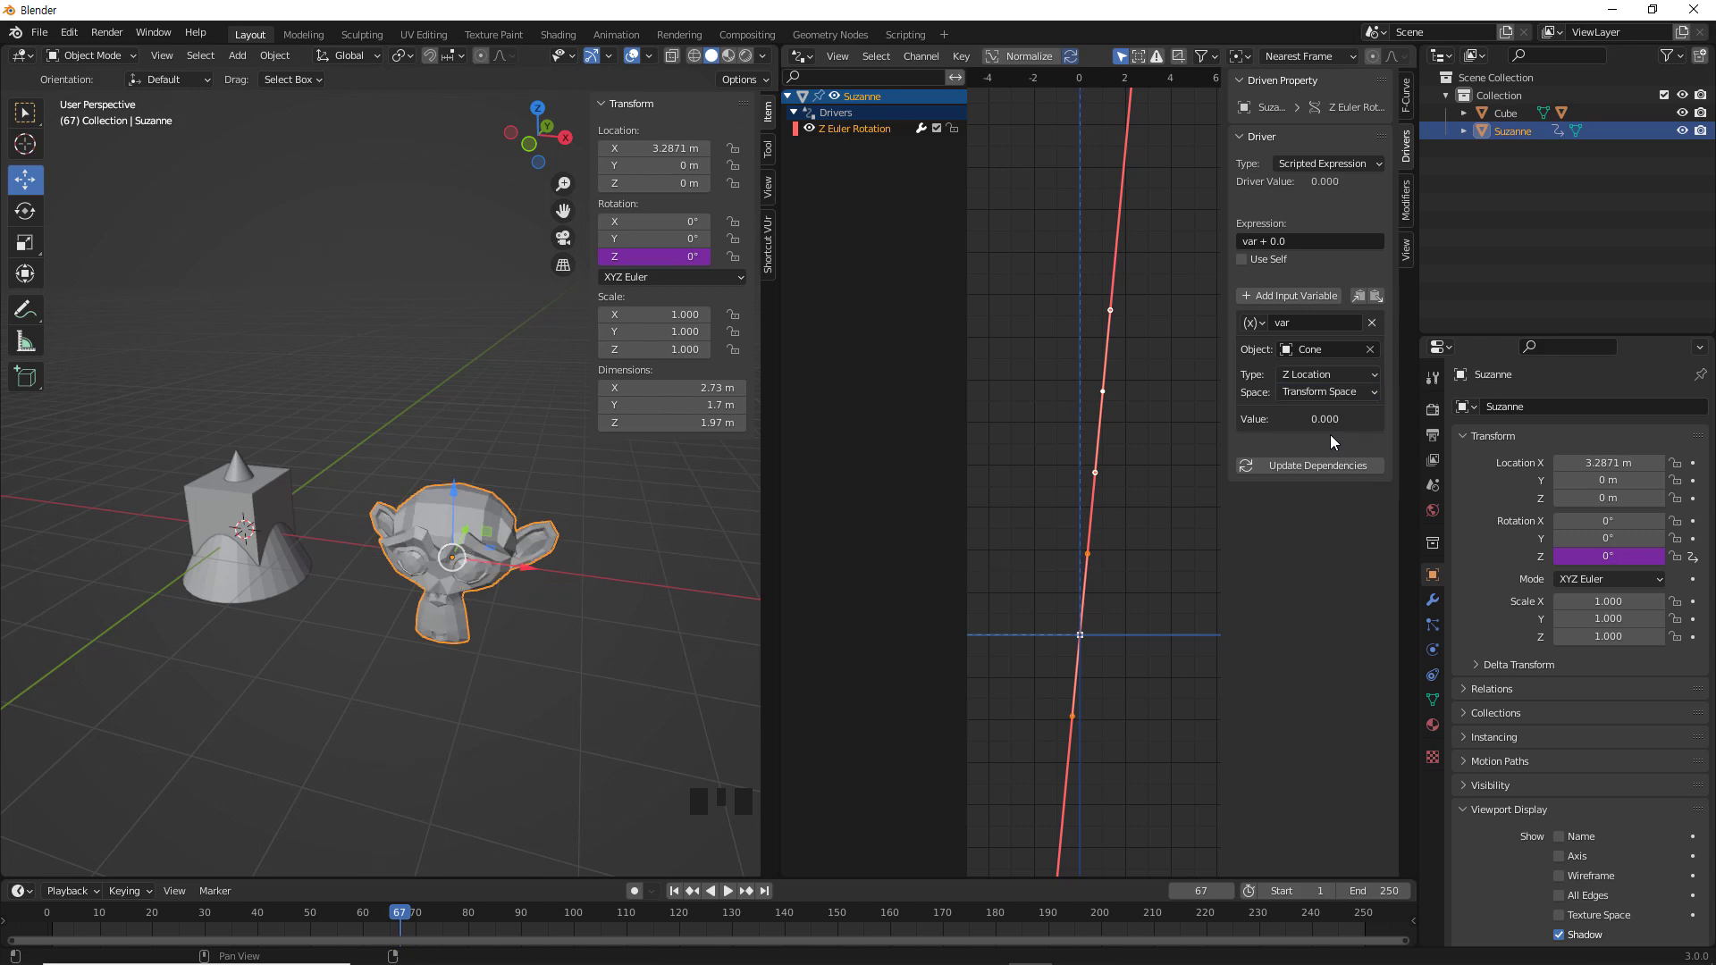
Step: Raise the cube along Z to about 0.45 m to test the Transform Space driver, and undo the move
left_click(554, 630)
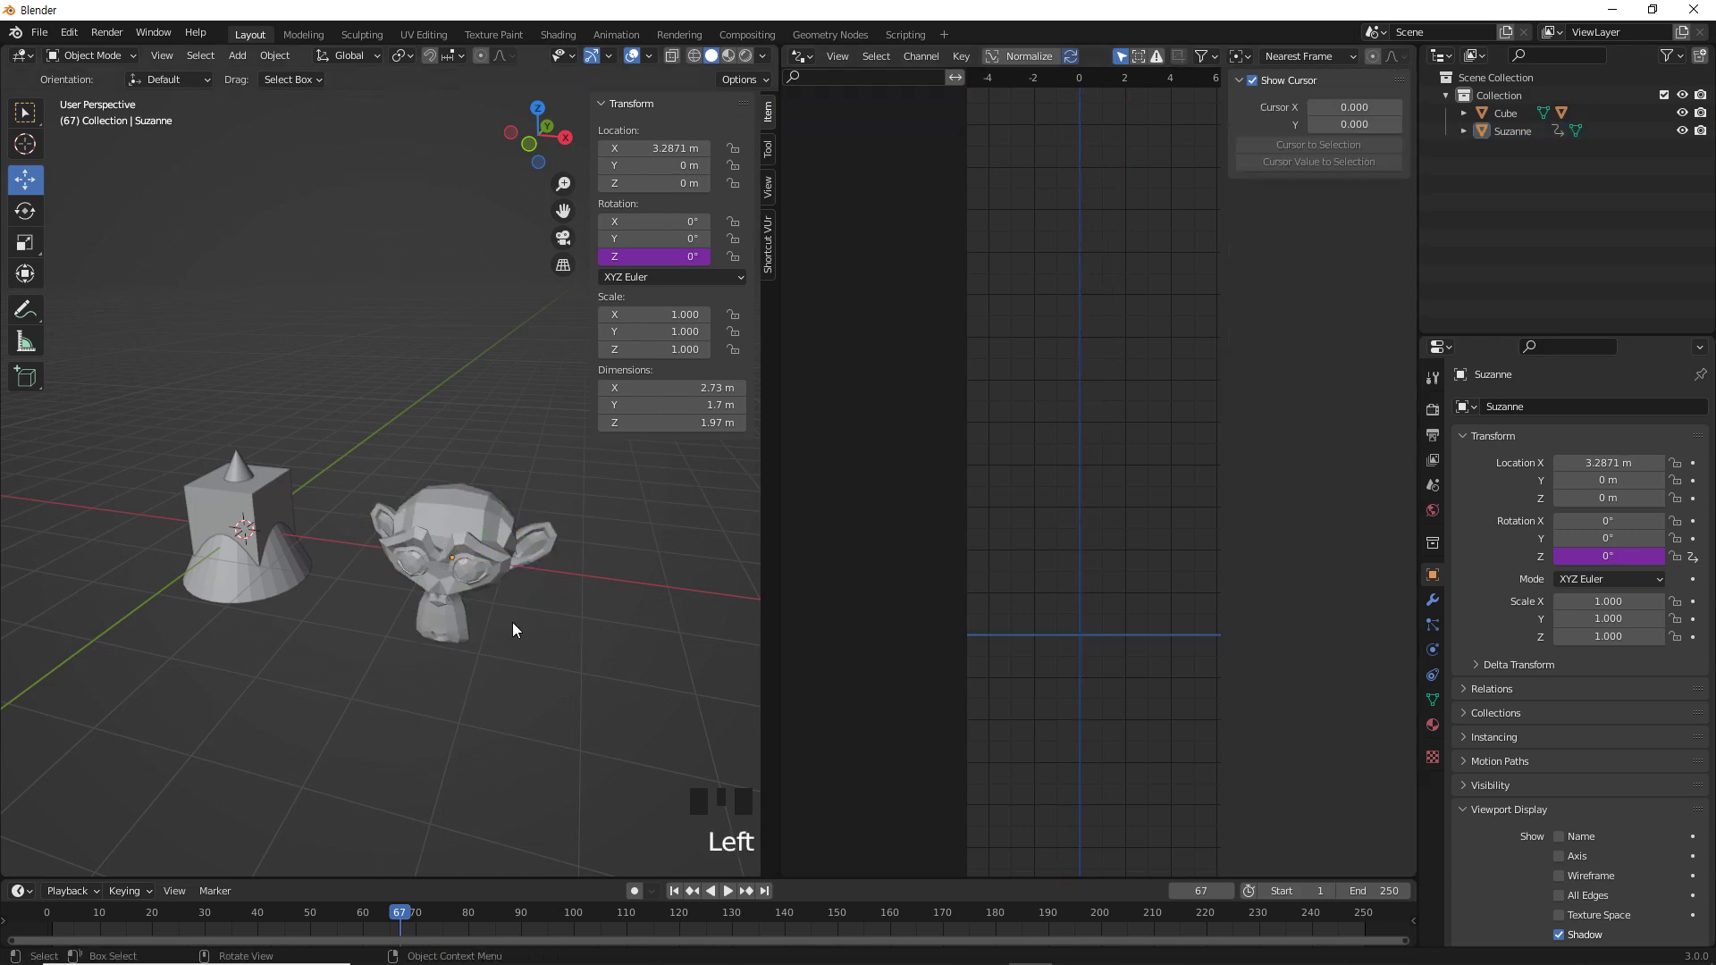
left_click(271, 481)
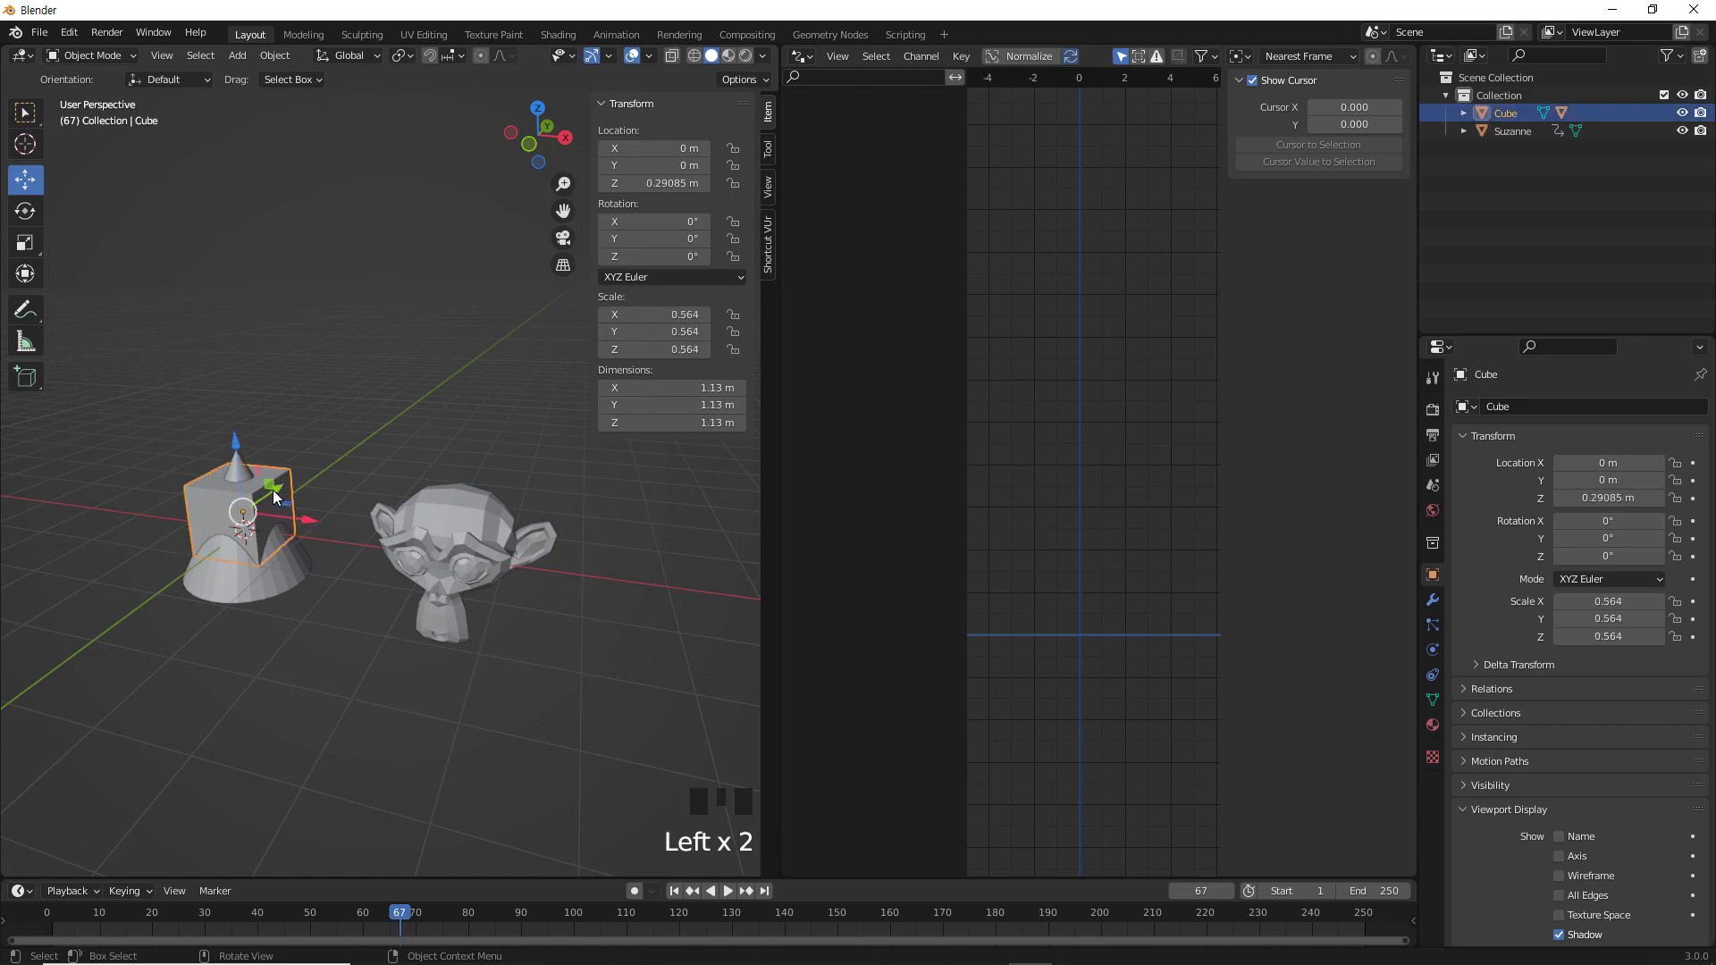
left_click_drag(235, 442, 261, 402)
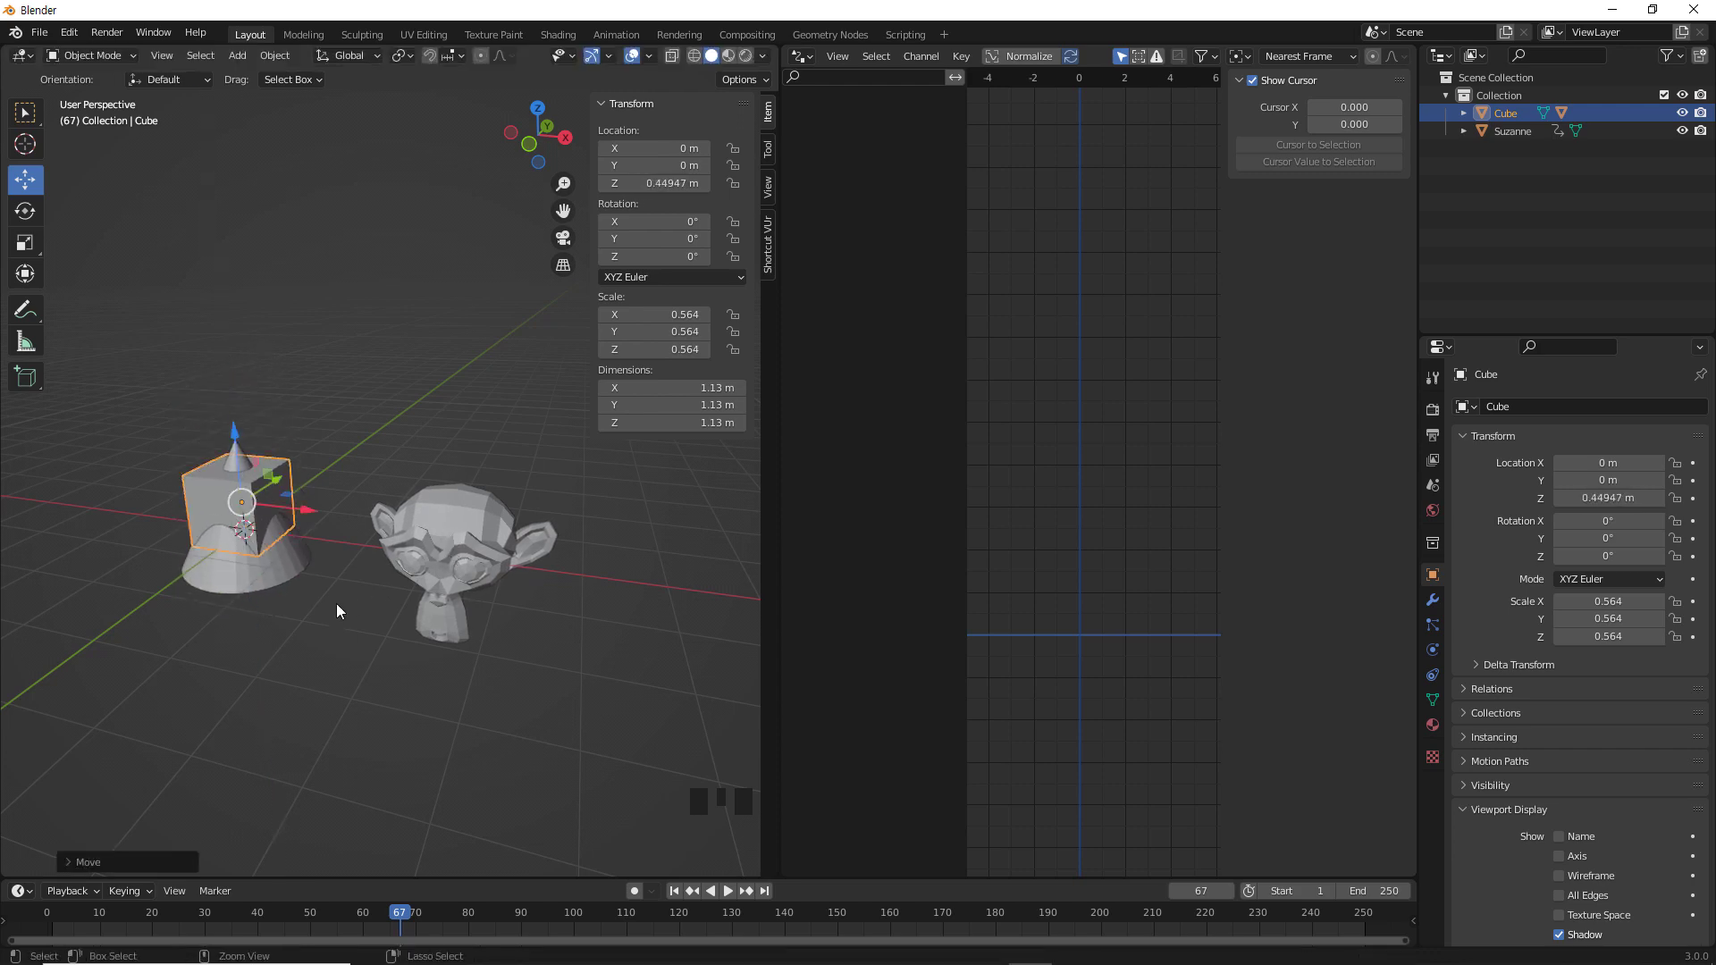
key("ctrl+z")
Step: Raise the cone along Z to about 0.07 m to test the Transform Space driver, and undo the move
left_click(288, 597)
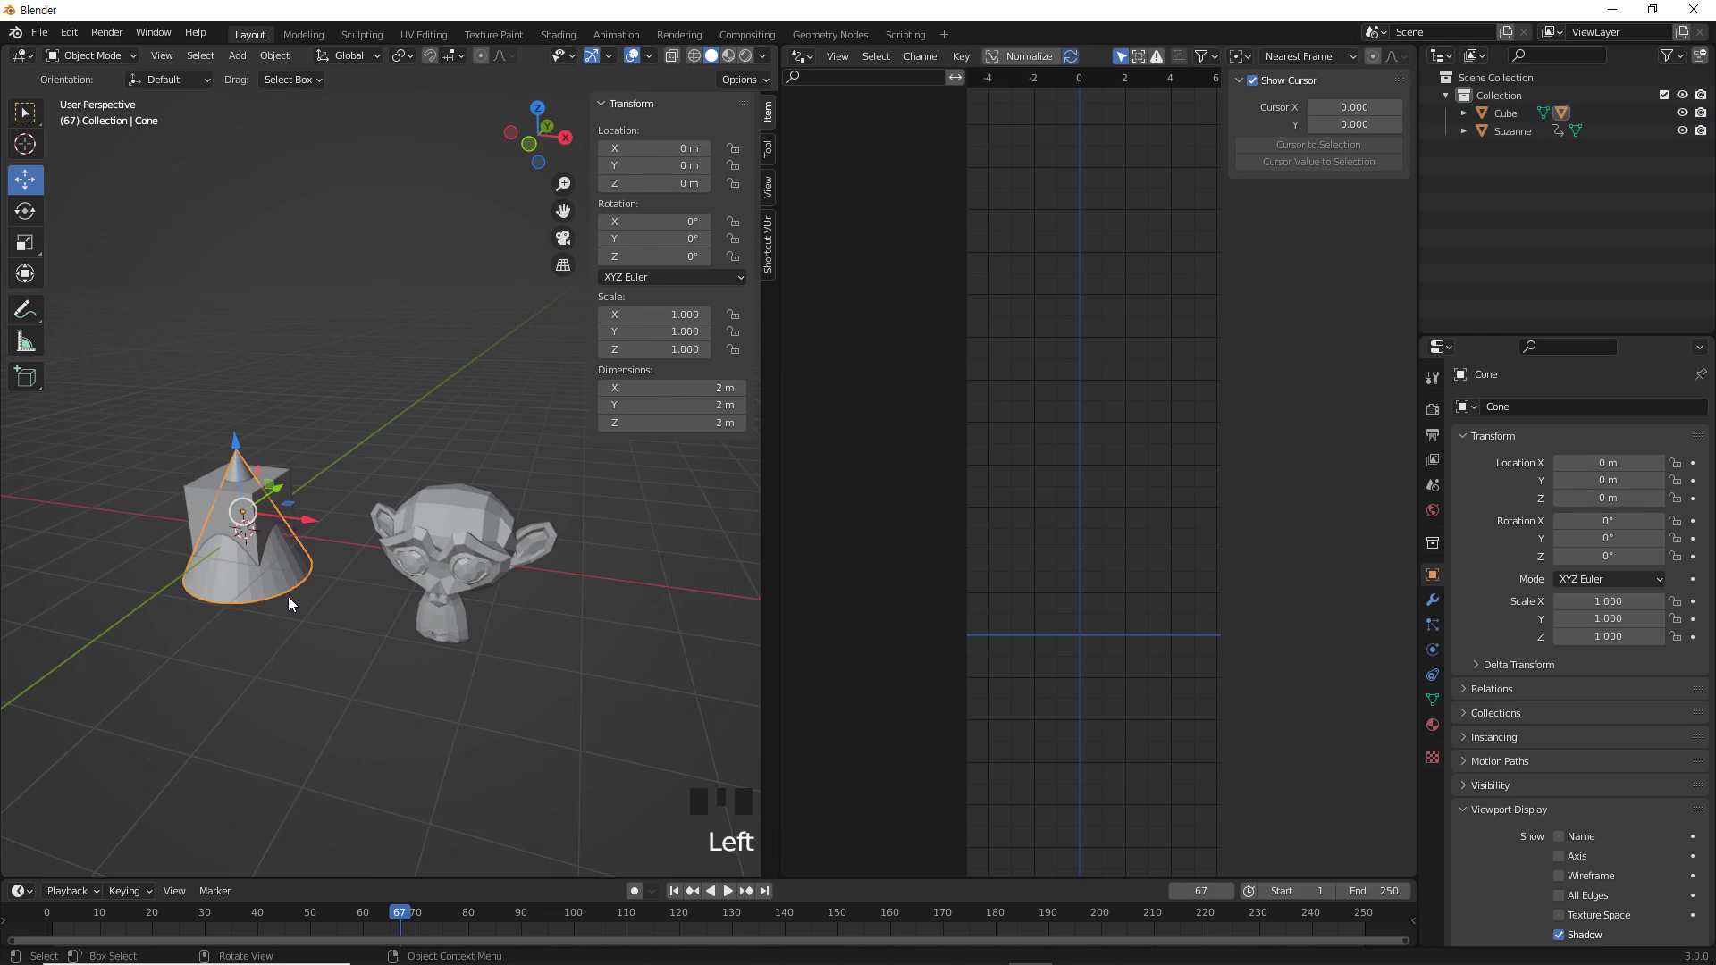
left_click_drag(238, 446, 309, 533)
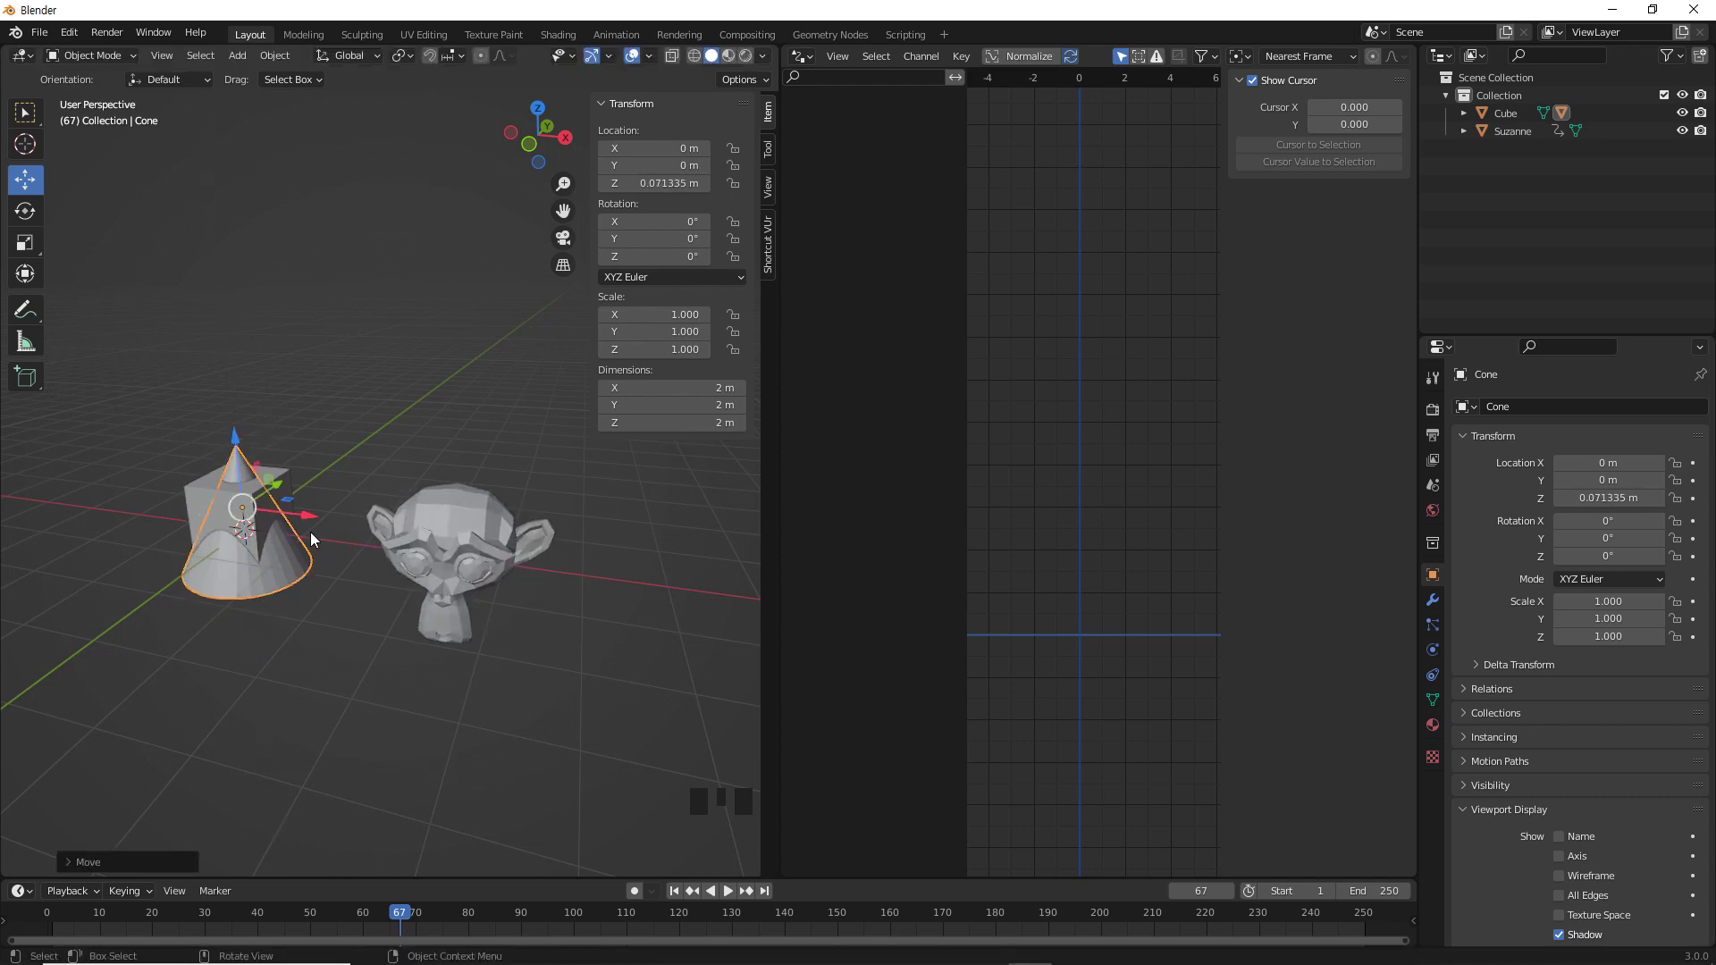
key("ctrl+z")
left_click(297, 544)
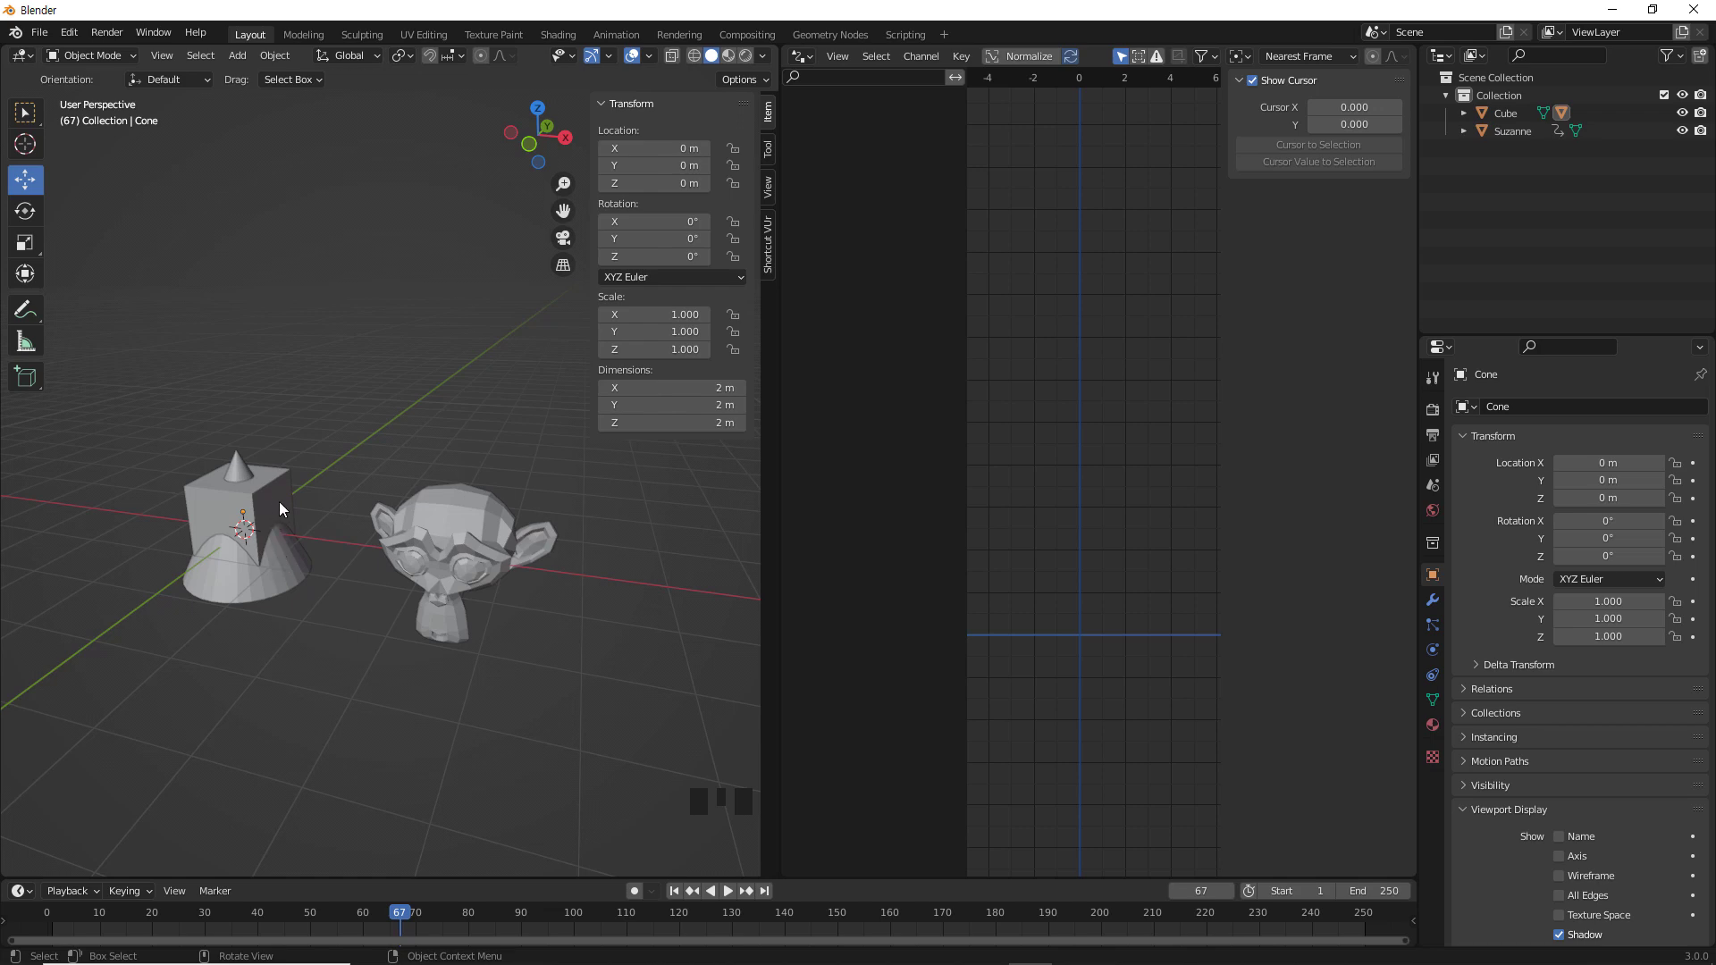
Step: Review the Space options of the monkey head's driver variable, keeping Transform Space
left_click(427, 518)
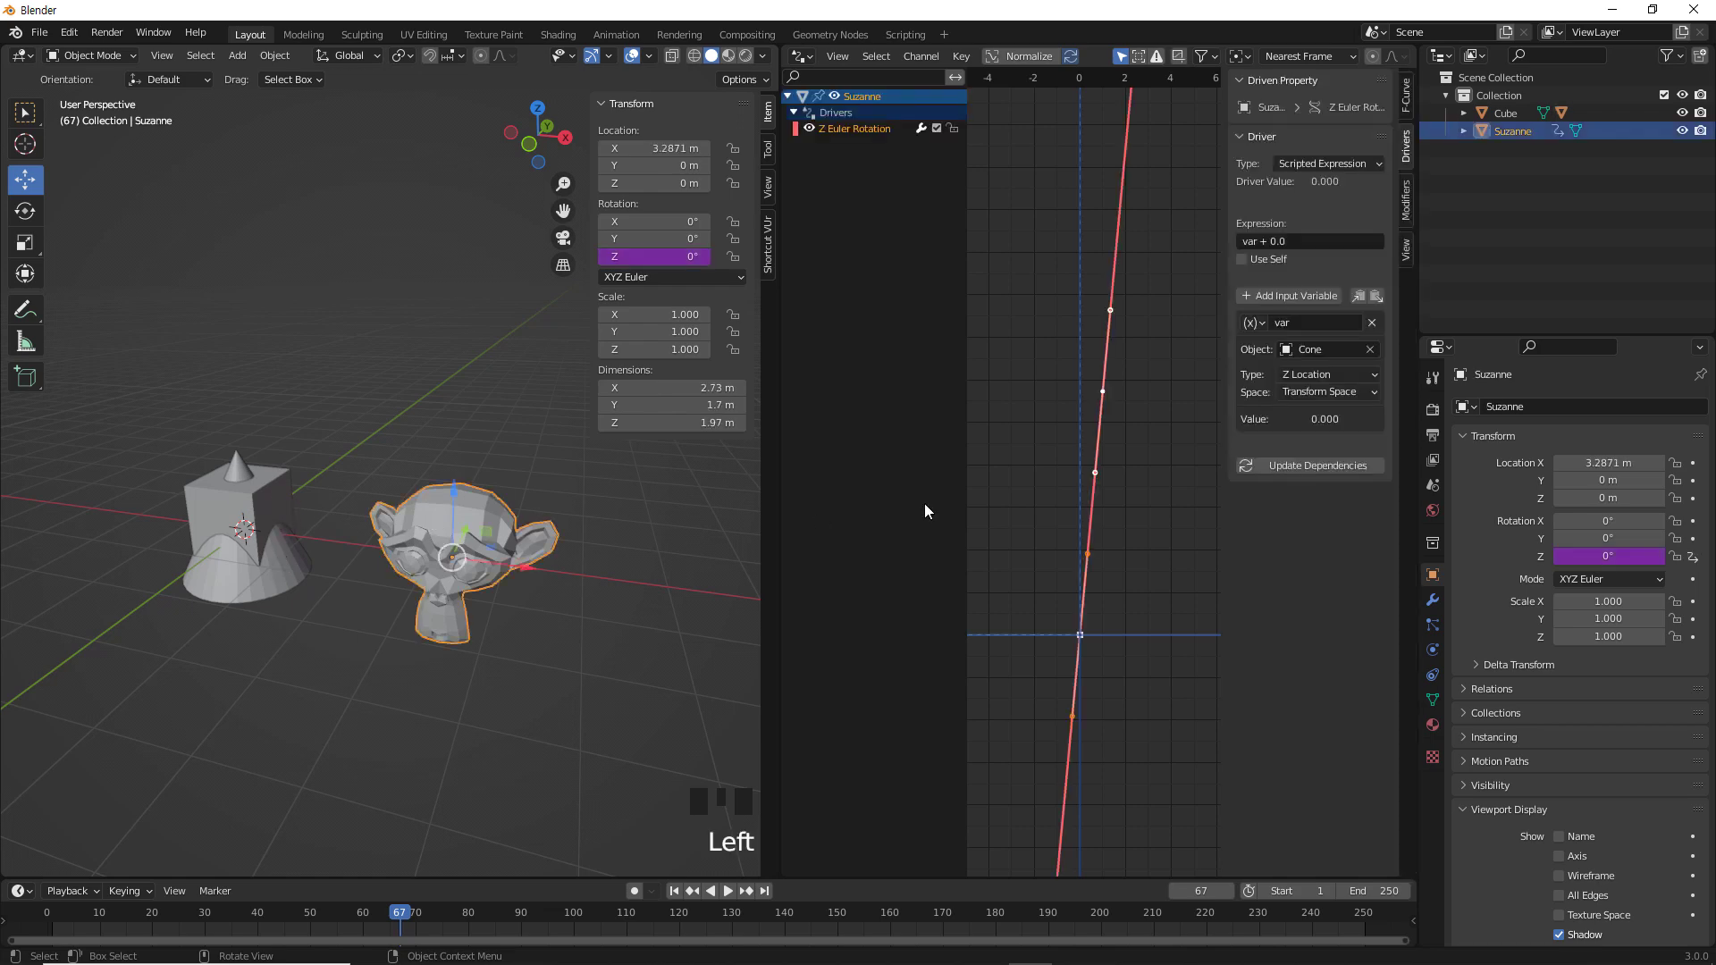
left_click(1326, 391)
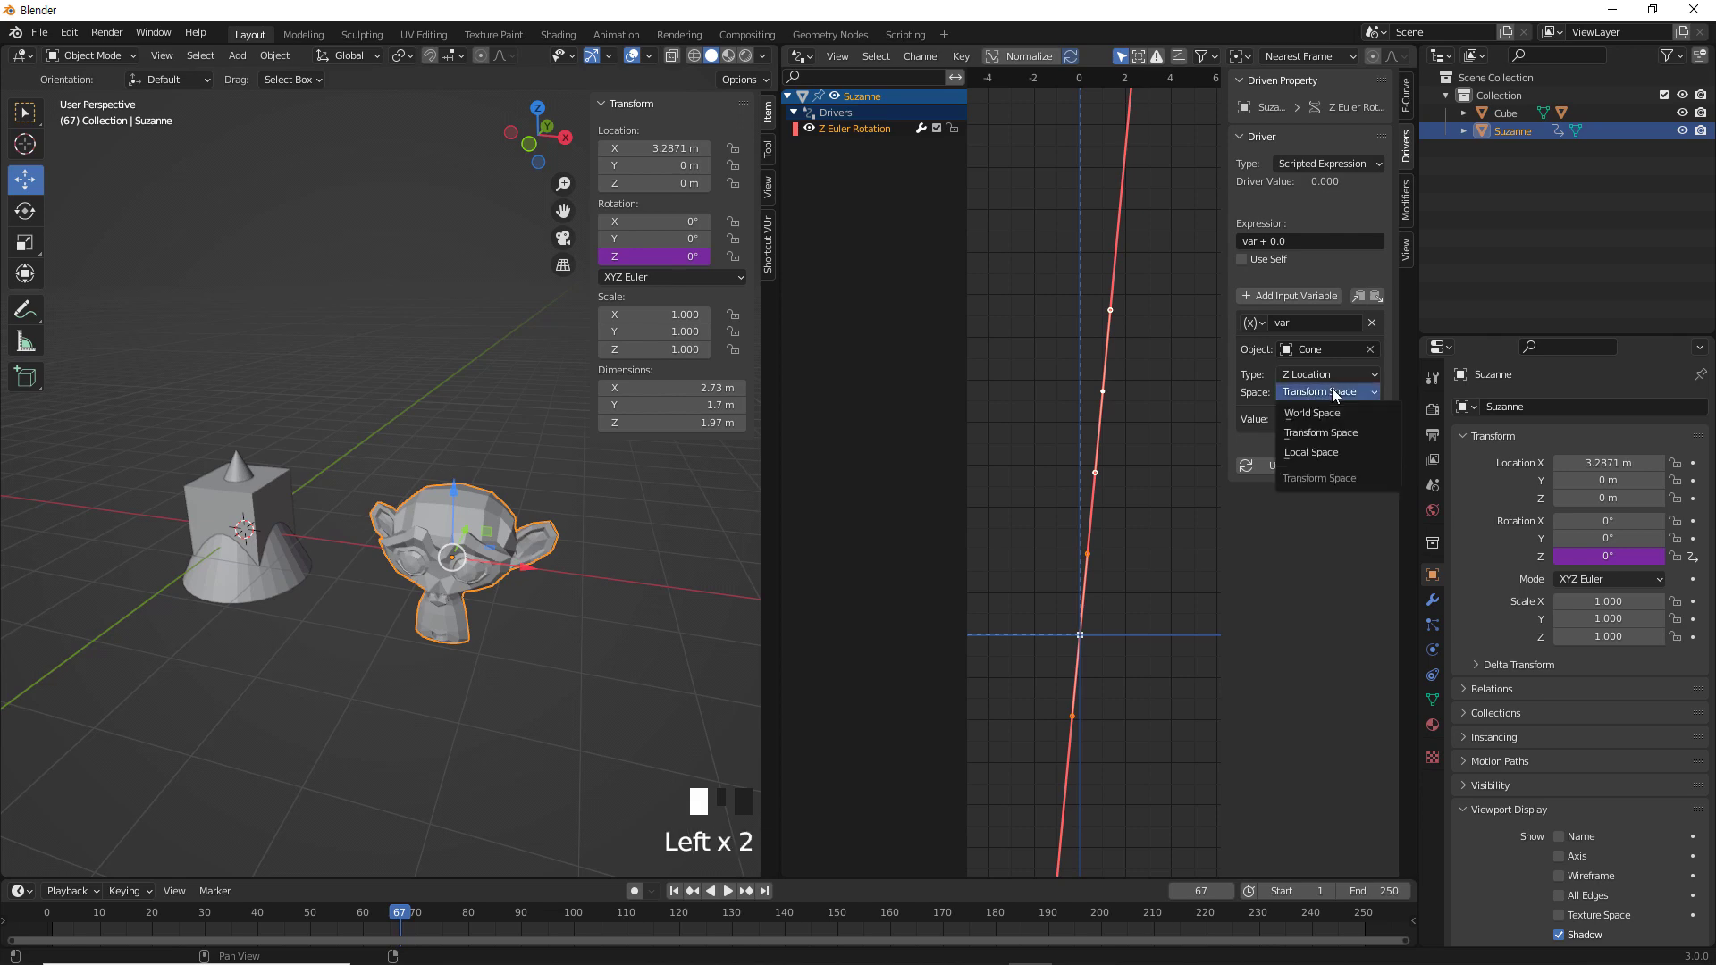
left_click(1345, 434)
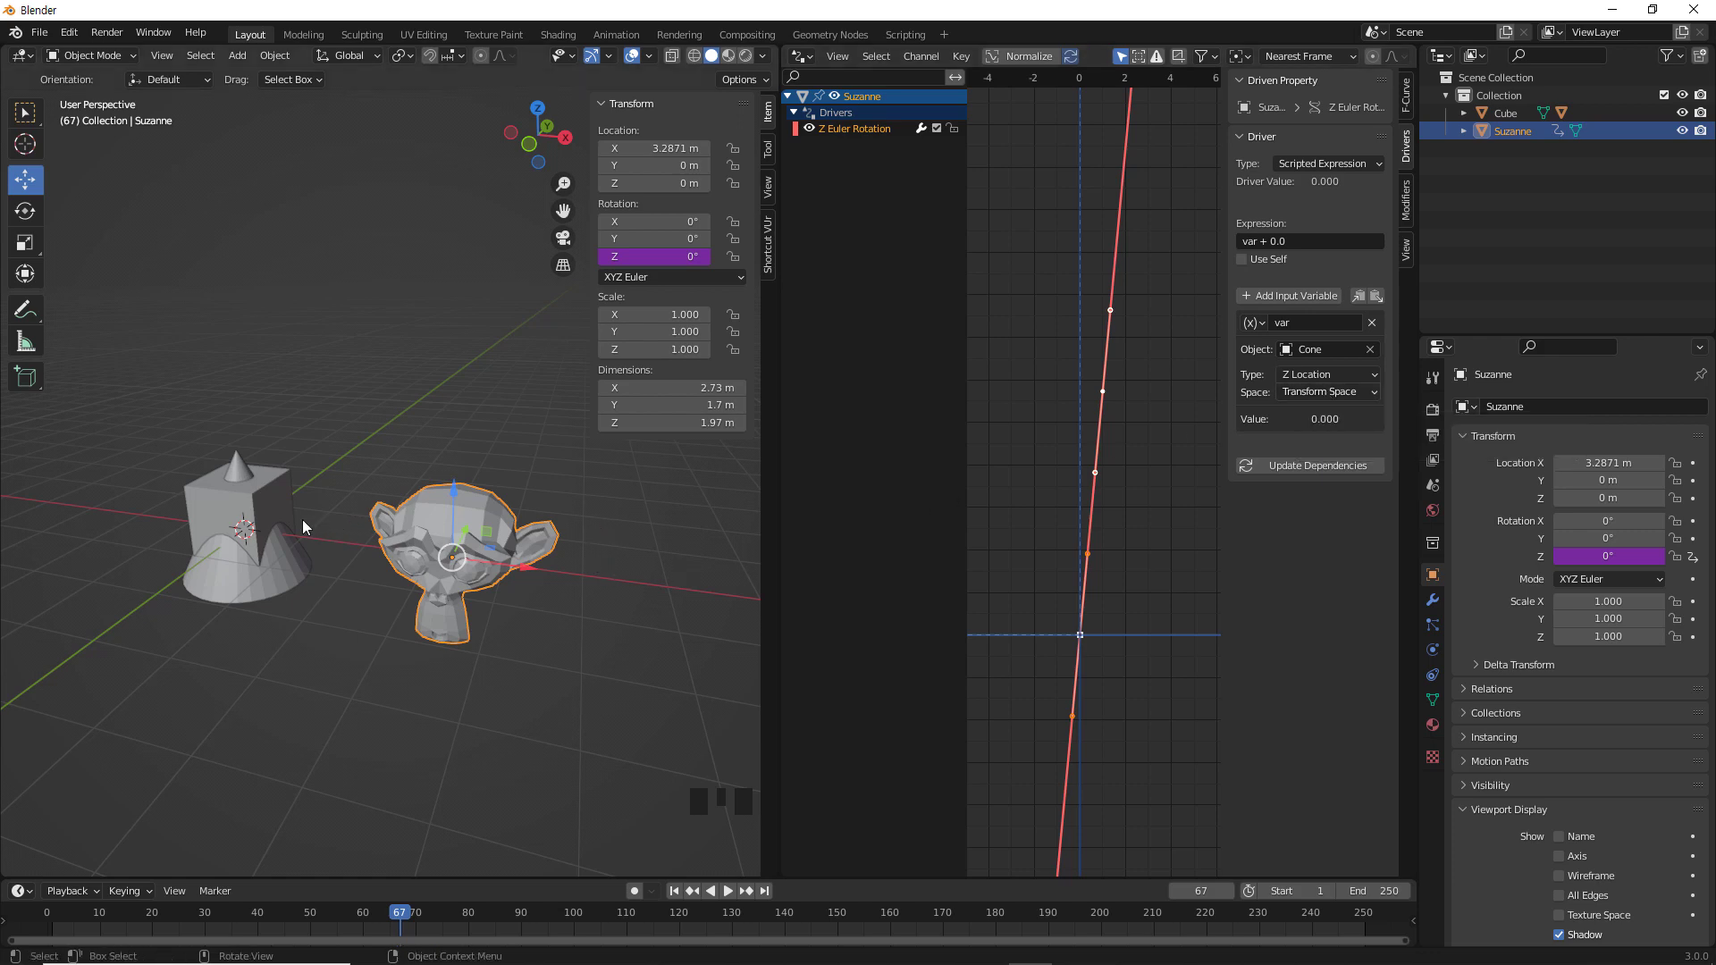
Step: Select the cube together with its child cone and hide both in the viewport
left_click(257, 501)
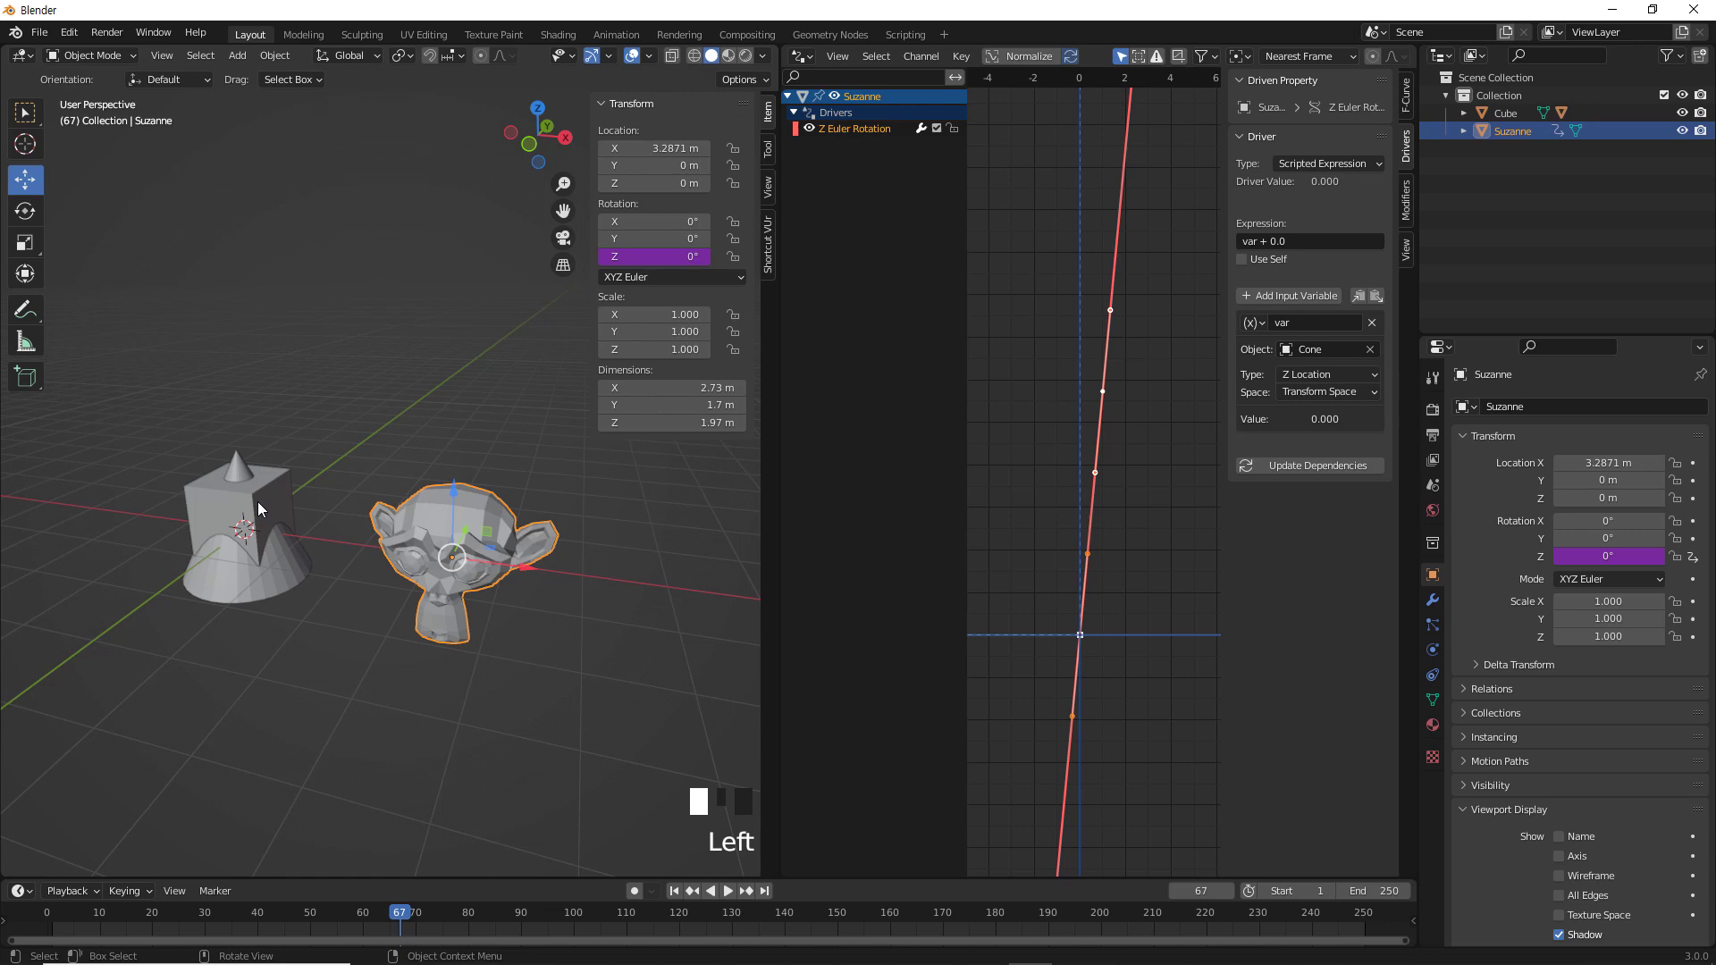
left_click(308, 434)
left_click_drag(165, 433, 334, 630)
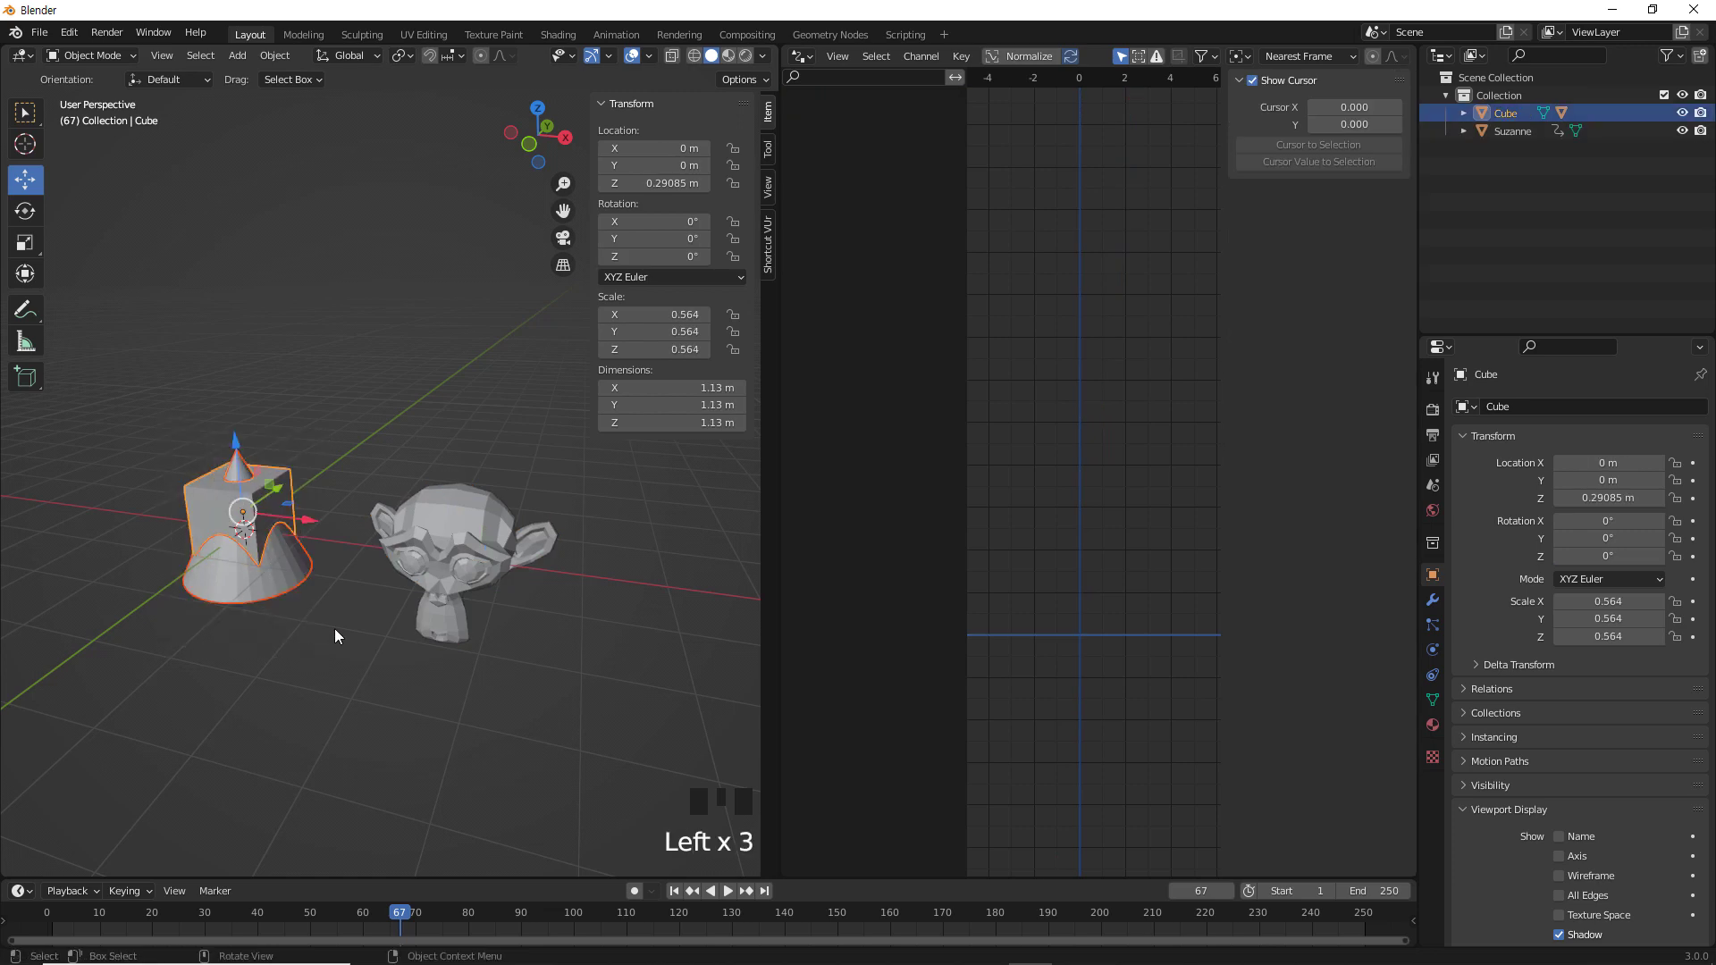
key("h")
left_click(438, 371)
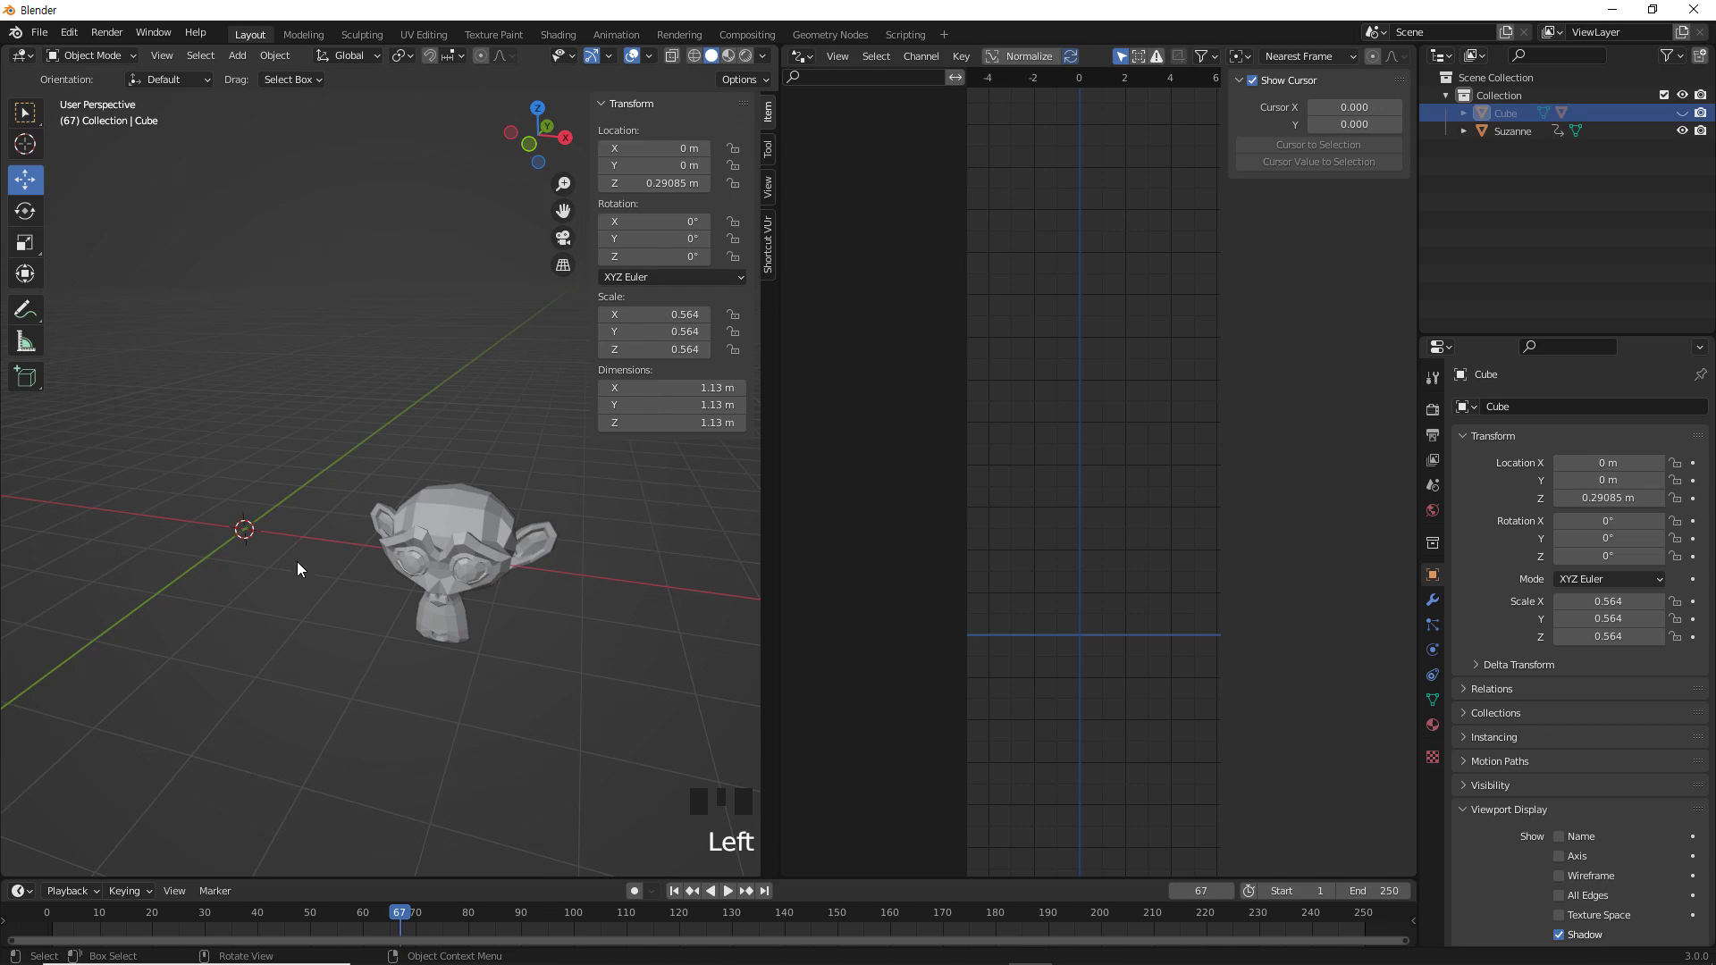
Step: Add an armature with a single bone at the world origin
key("shift+a")
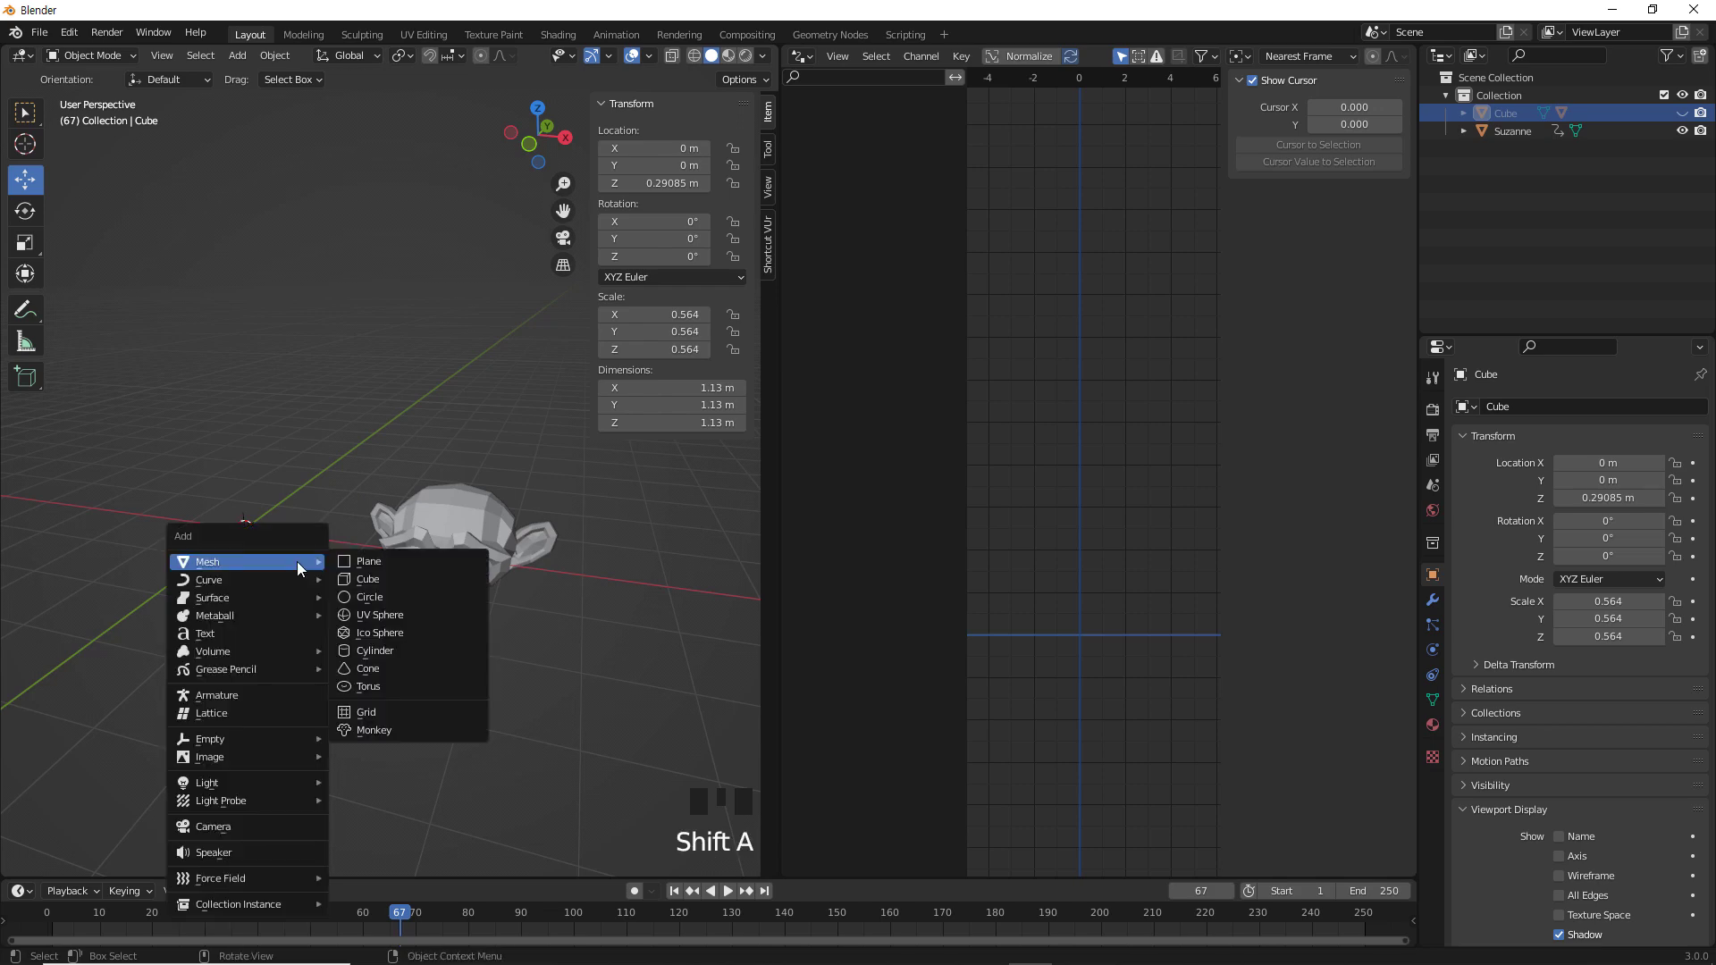
mouse_move(294, 579)
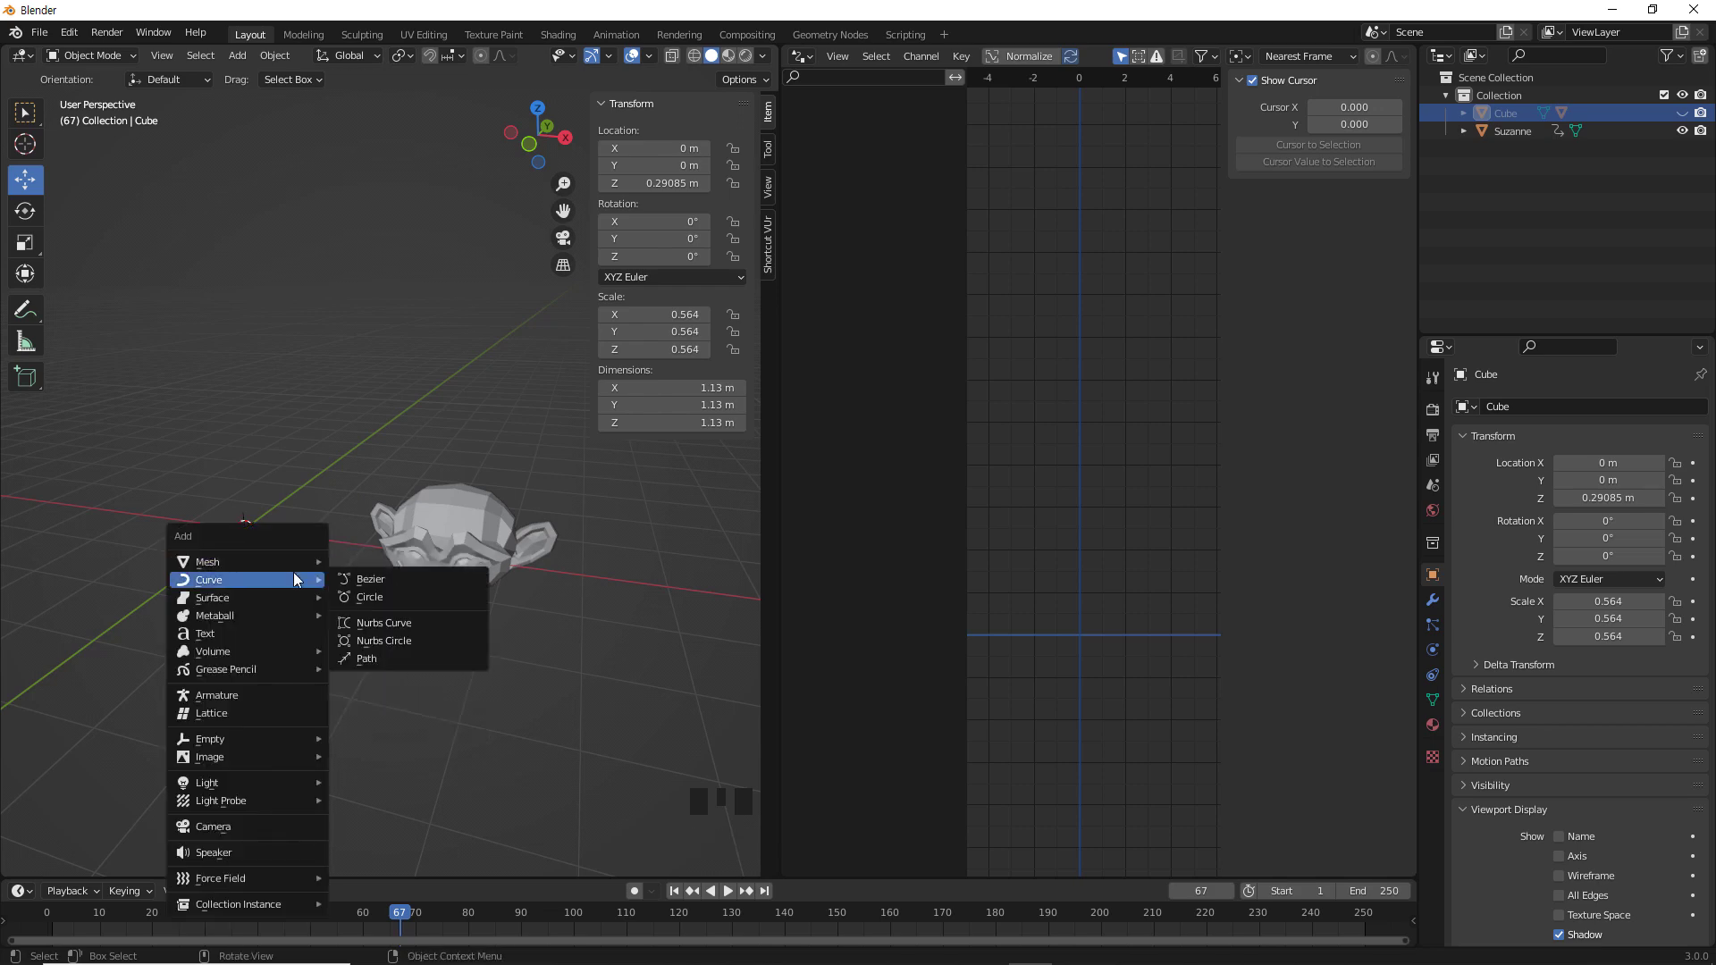
left_click(261, 694)
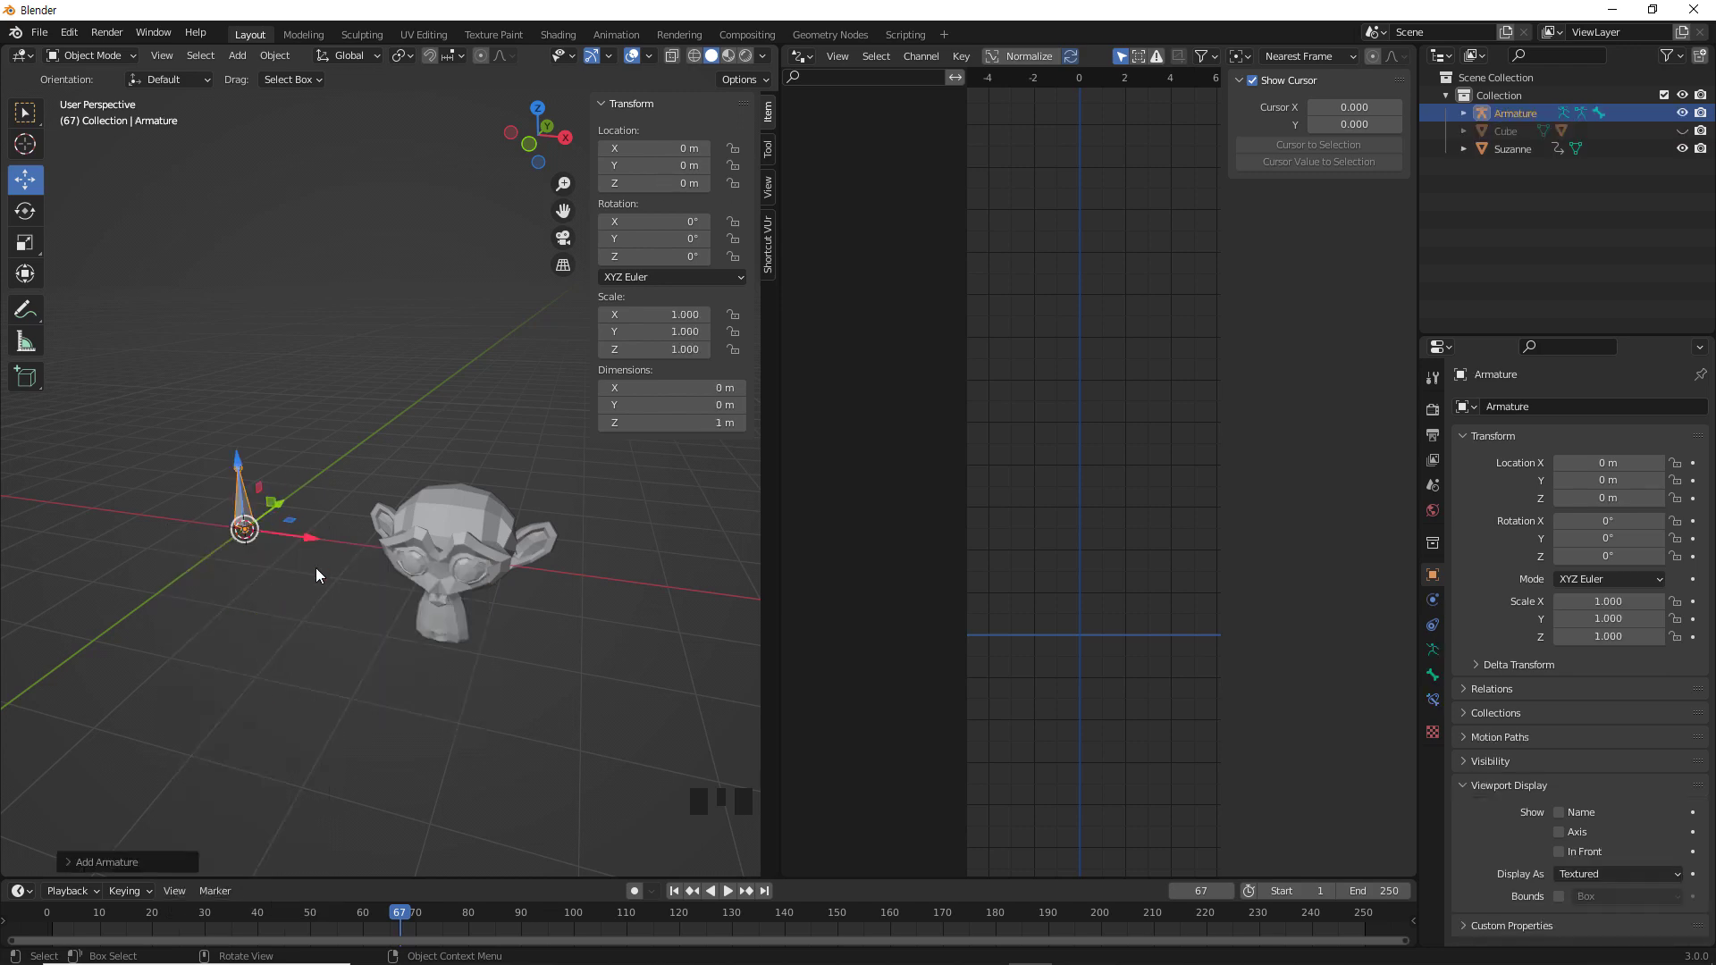
Step: Enter the armature's Edit Mode and extrude a second bone about 1.23 m straight up along Z from the first bone's tip
middle_click_drag(518, 621, 559, 581)
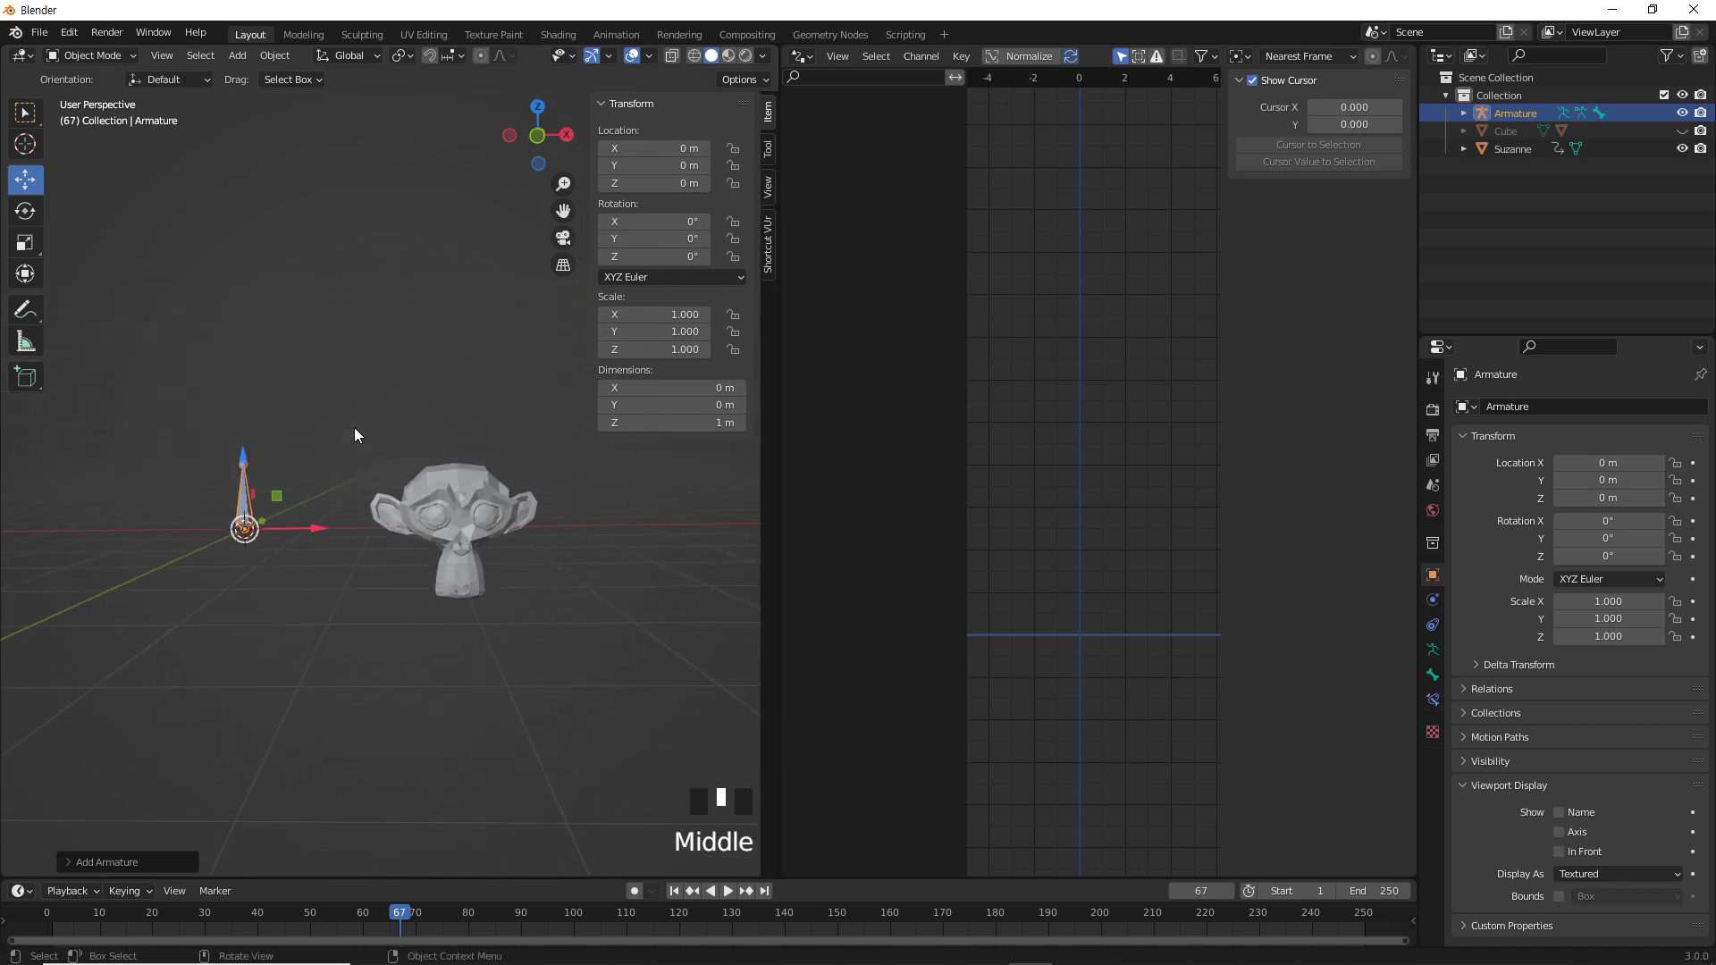
left_click(134, 54)
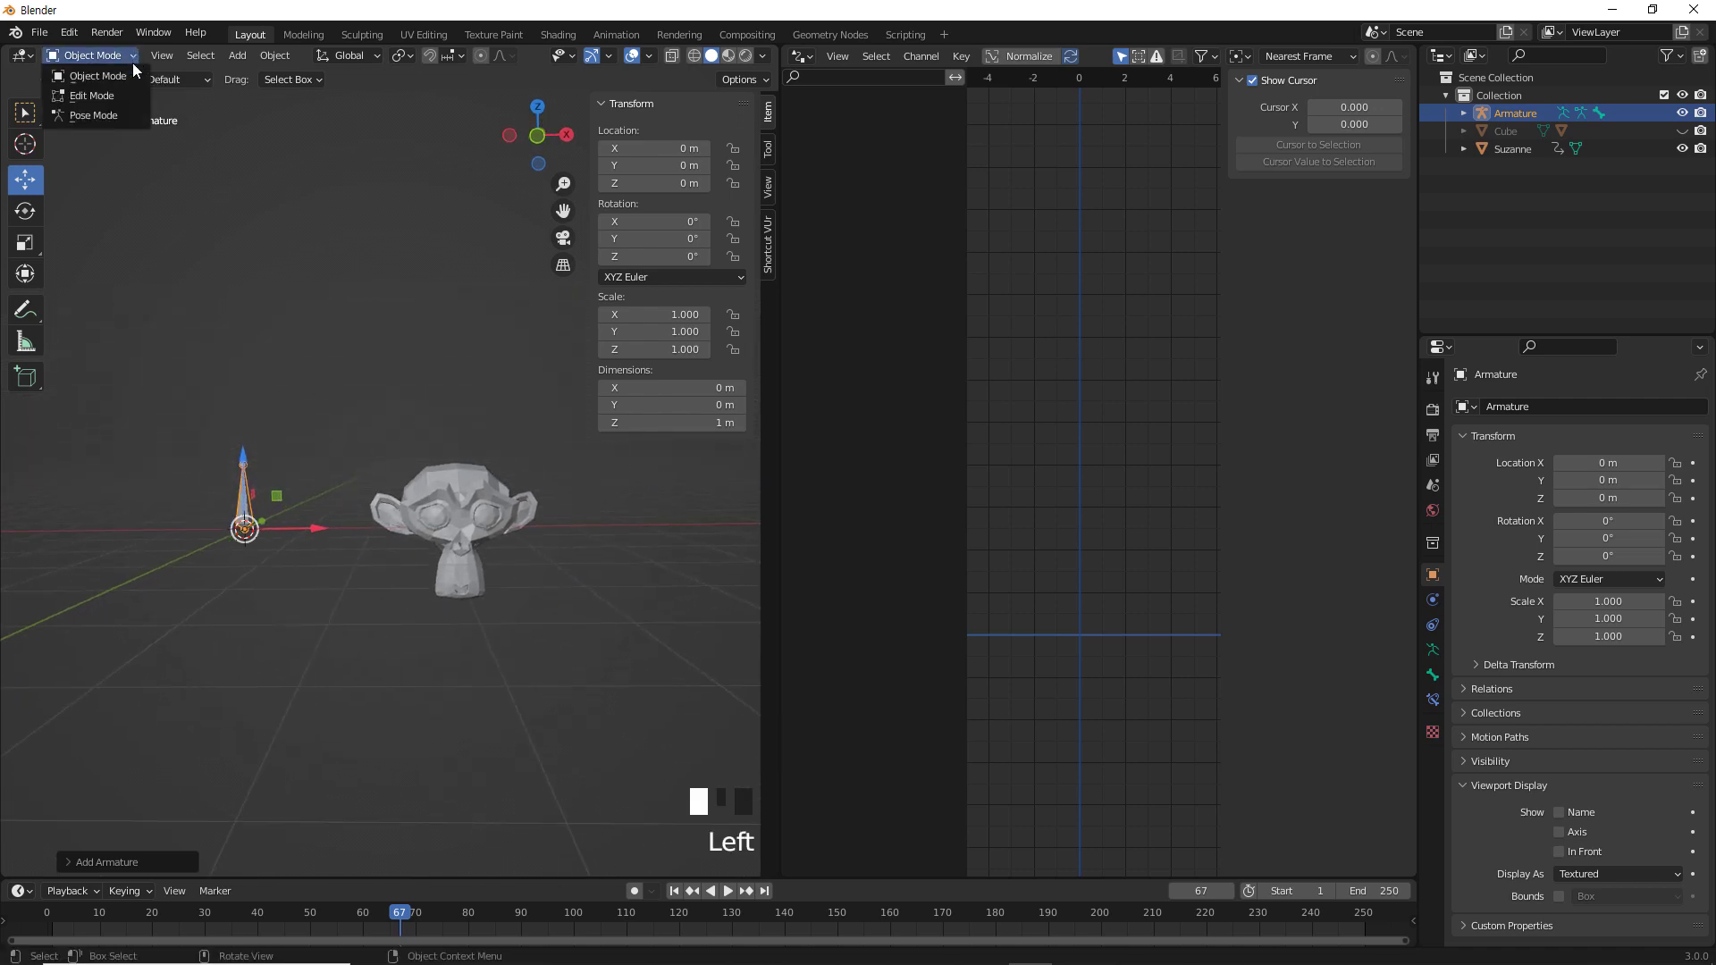
left_click(122, 98)
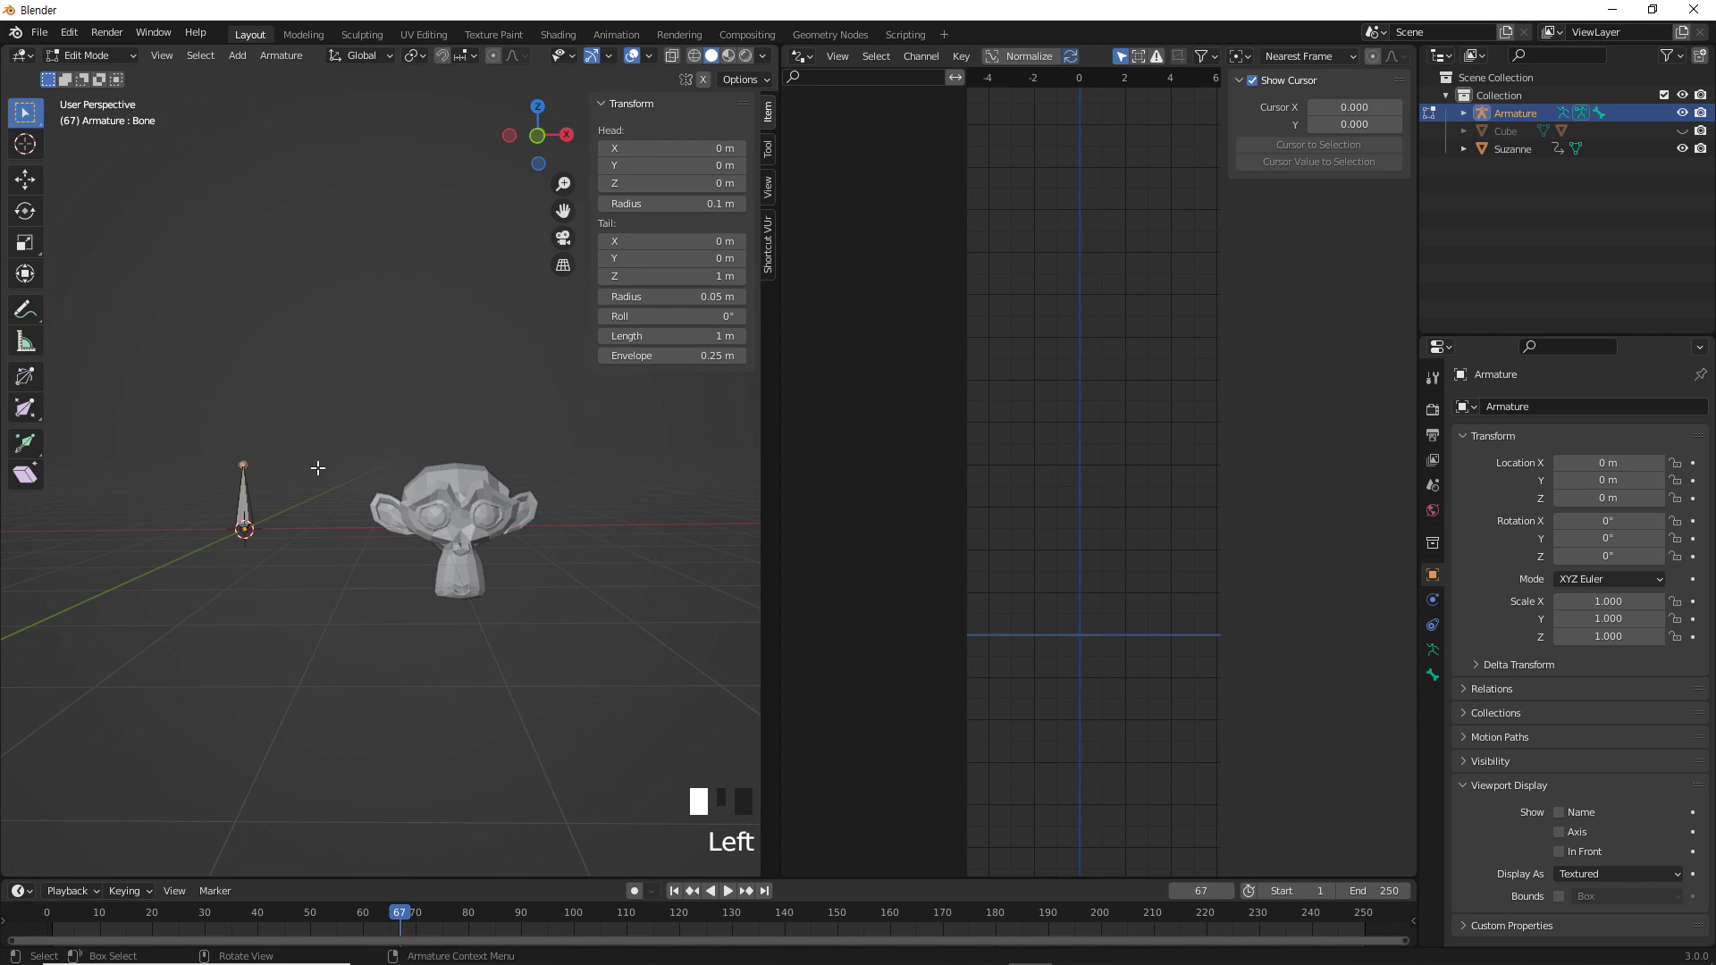
key("e")
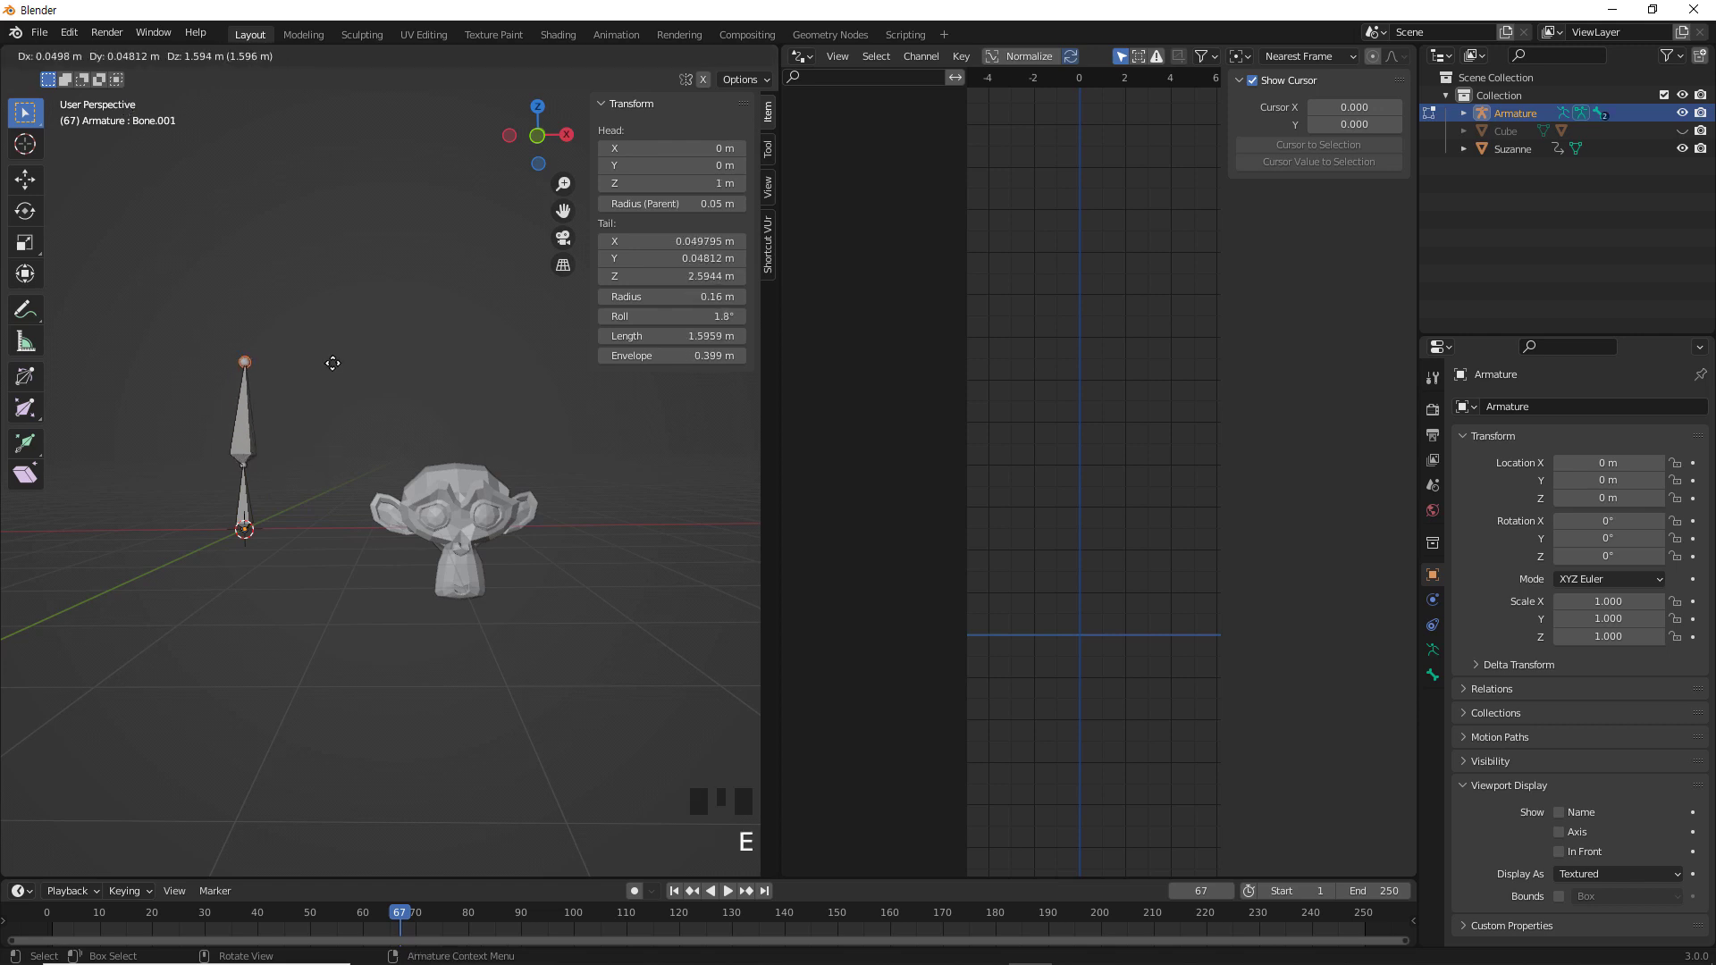
key("z")
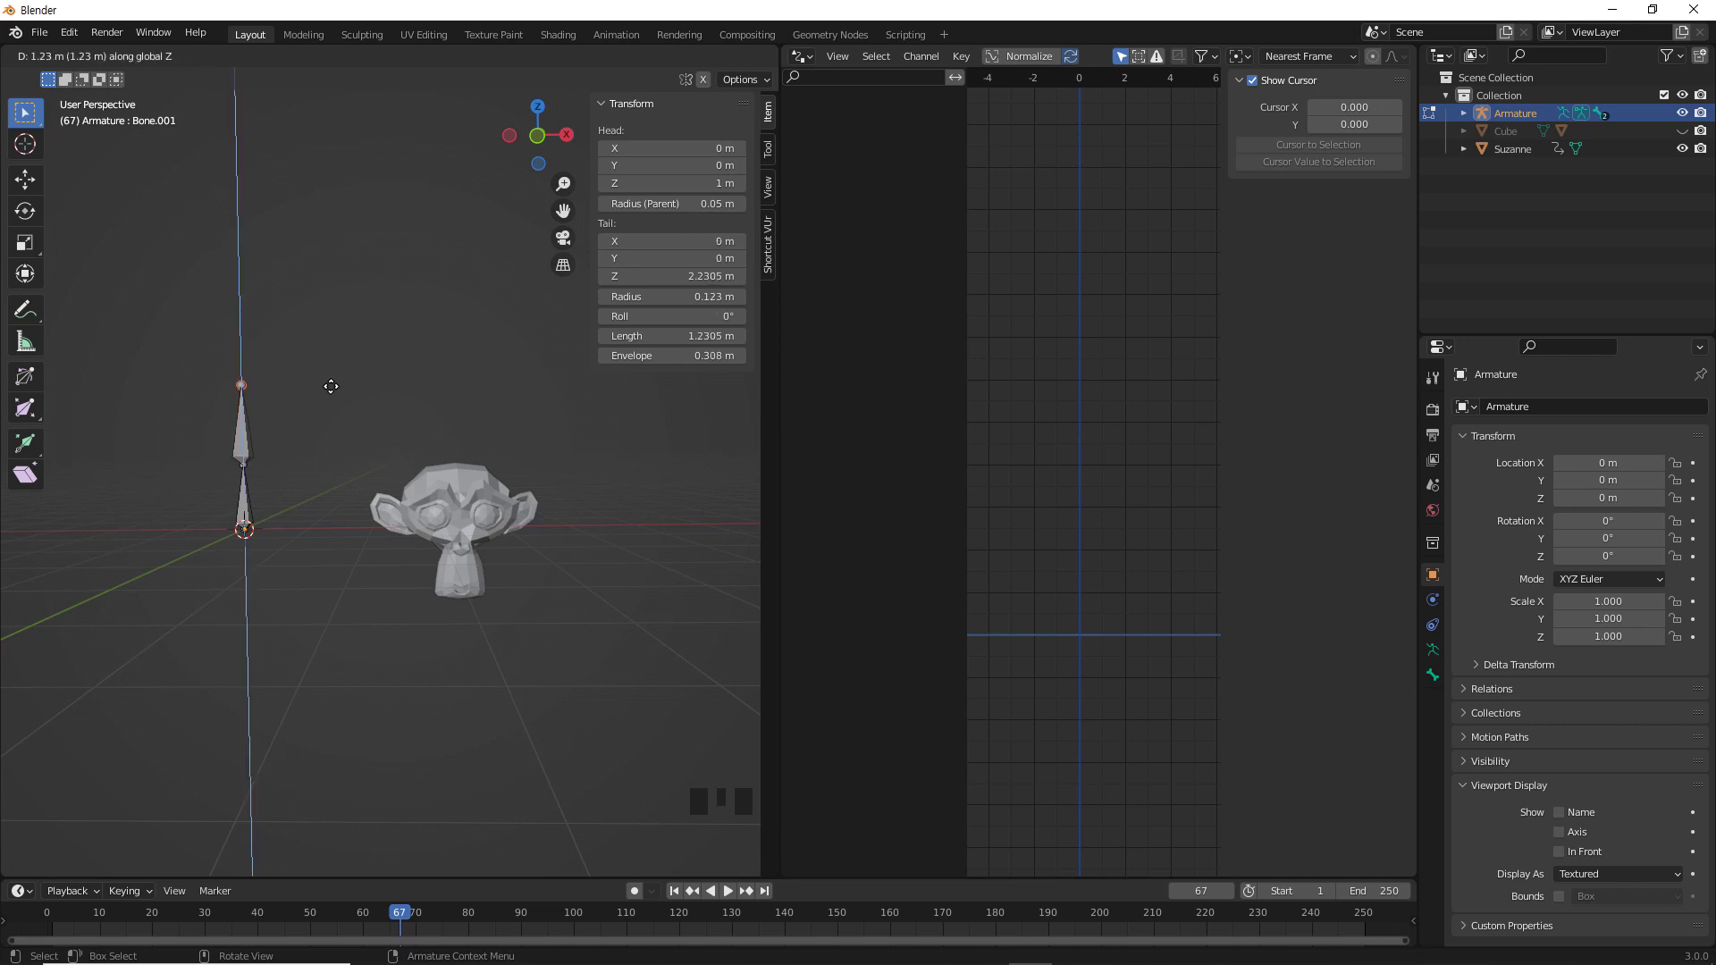
left_click(331, 386)
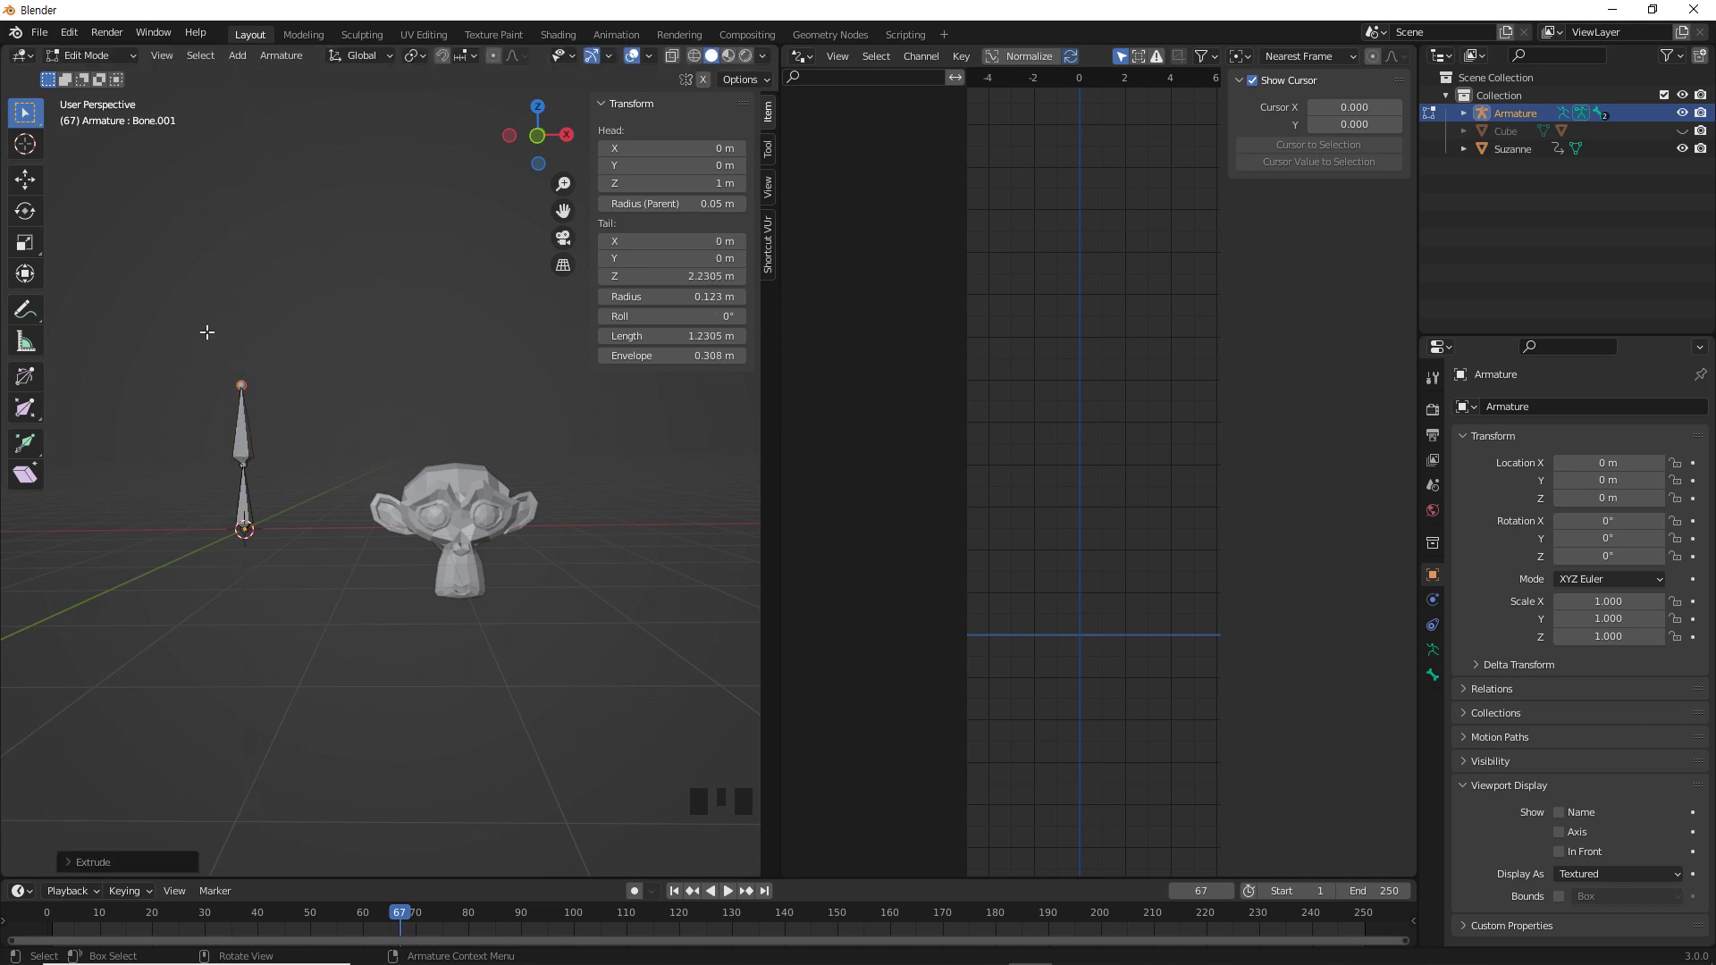
Step: Check the armature's lower and upper bones in turn with the upper bone's properties, and return the armature to Object Mode
left_click(243, 505)
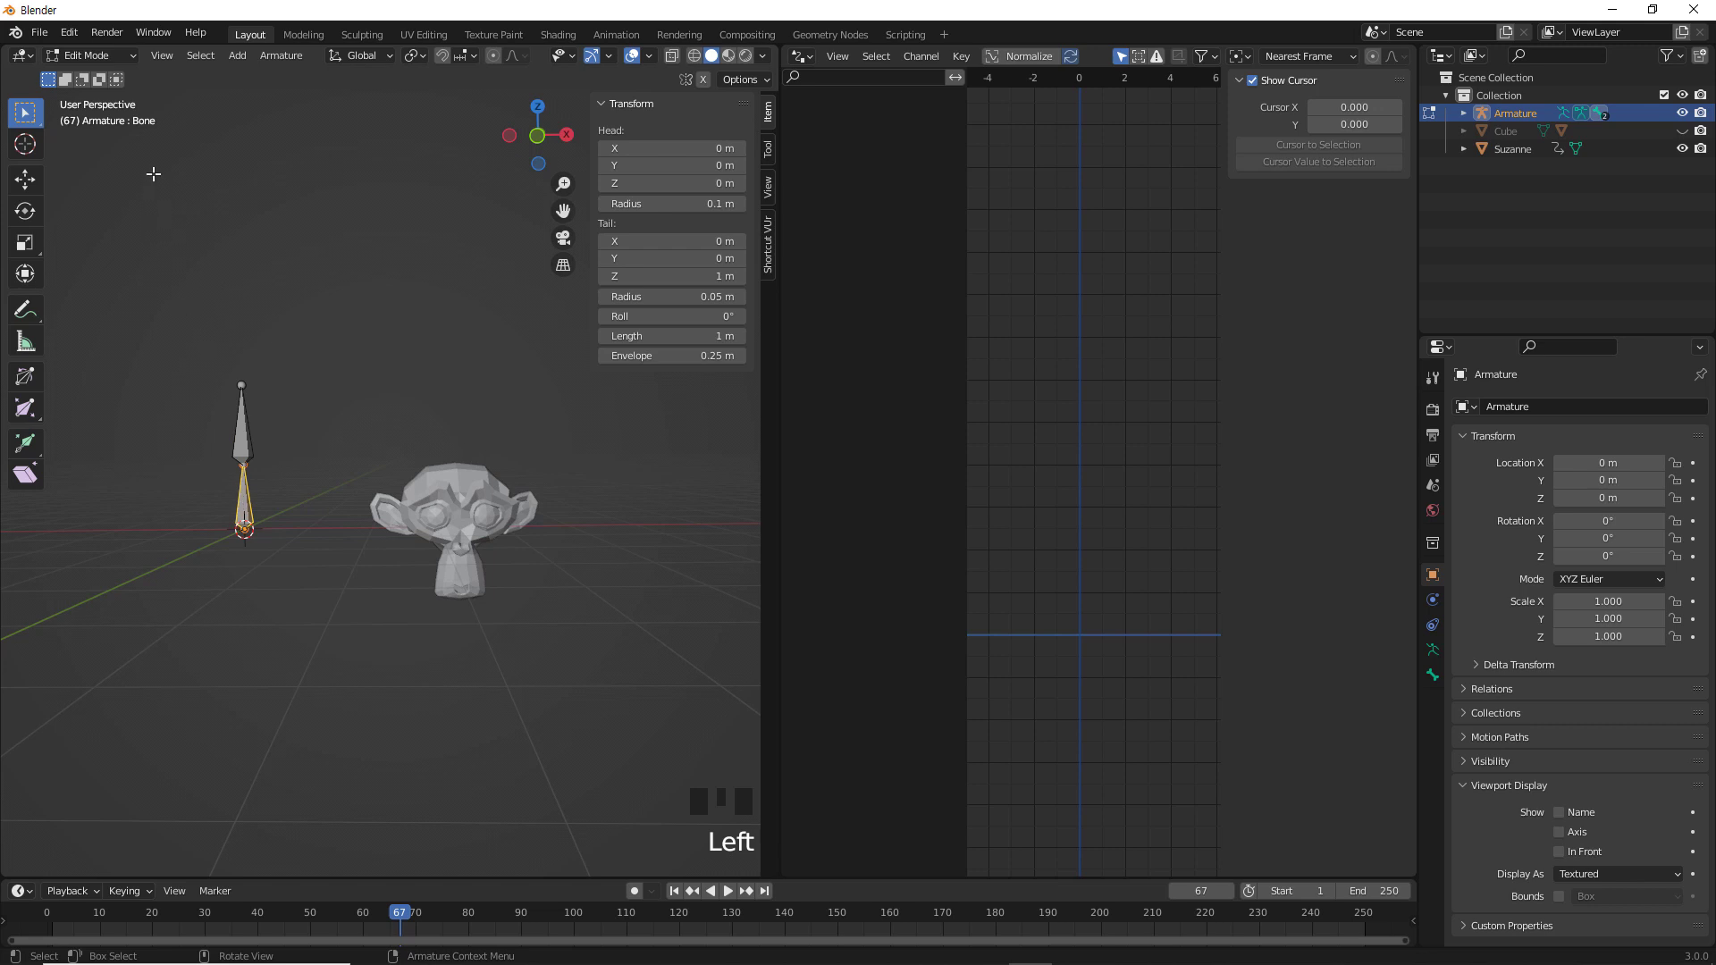
left_click(242, 433)
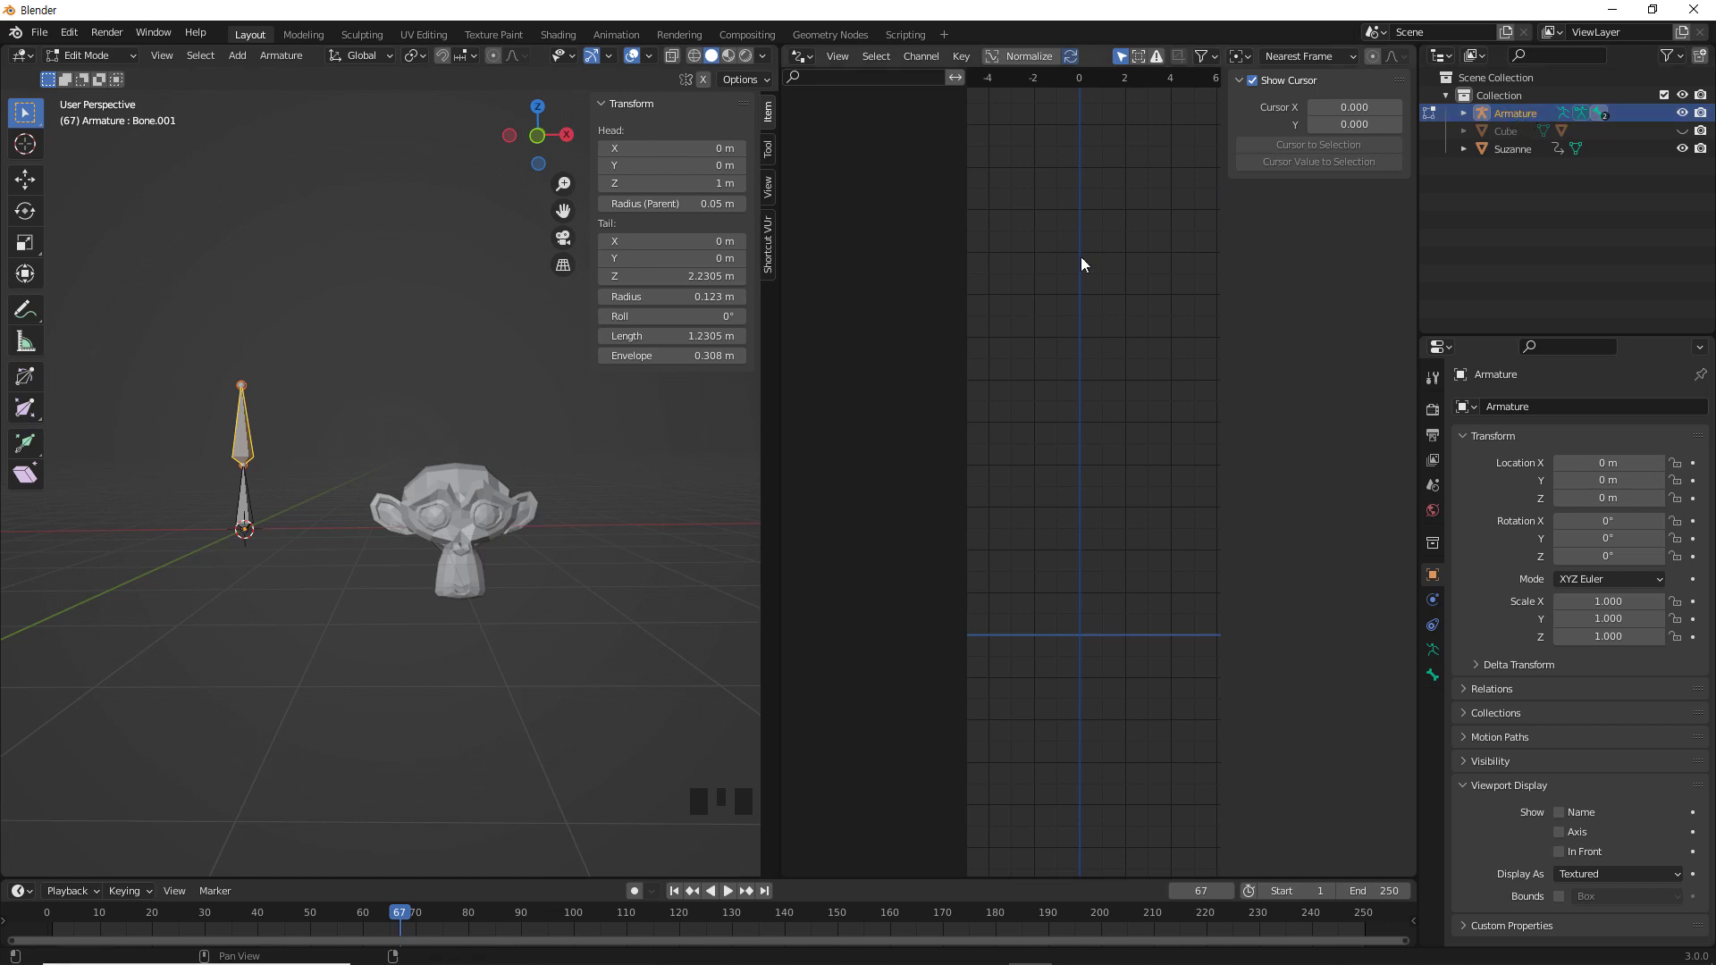
left_click(246, 507)
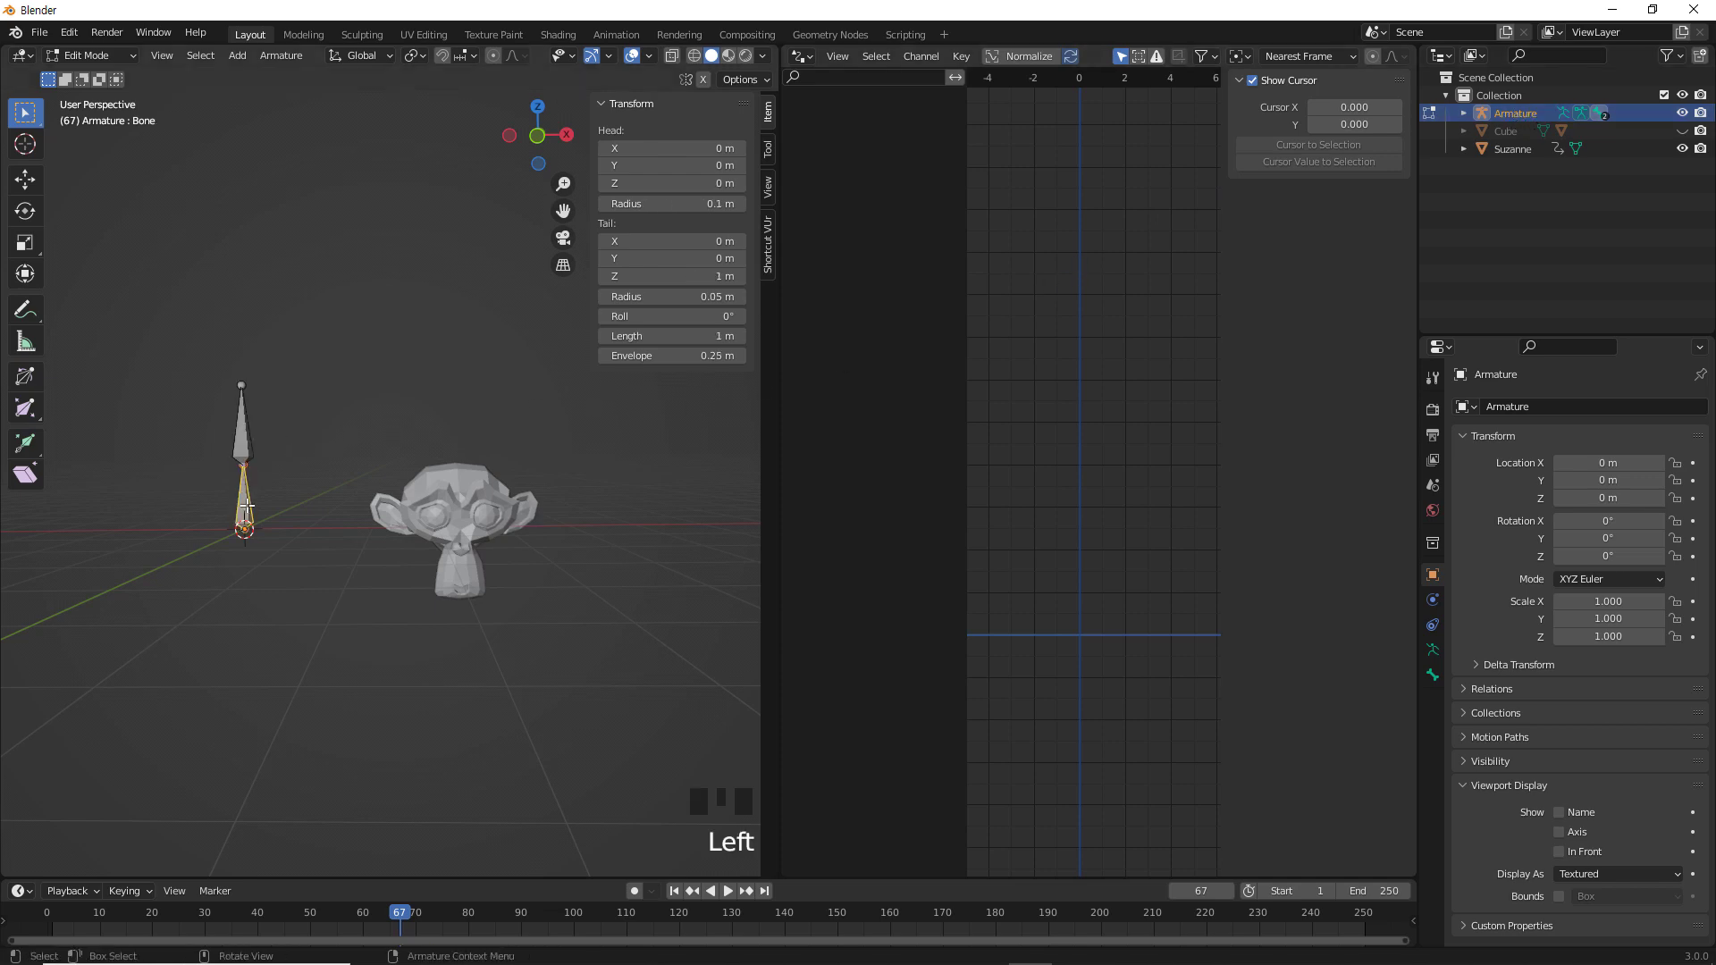
left_click(245, 435)
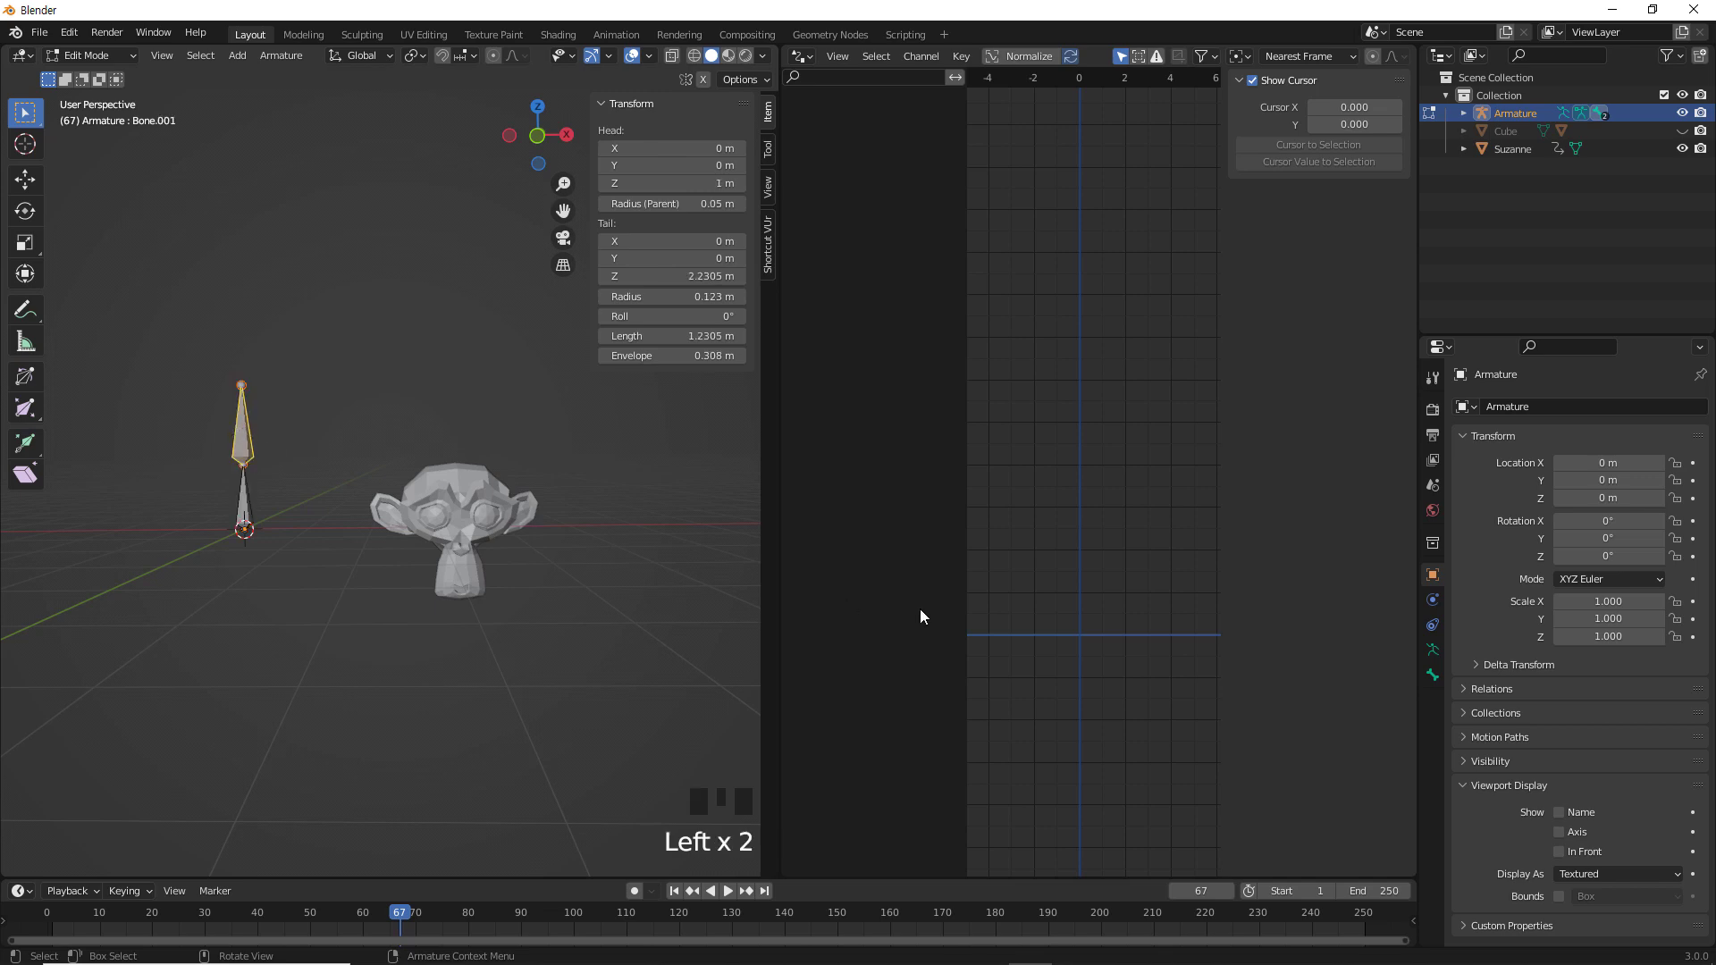
left_click(1432, 675)
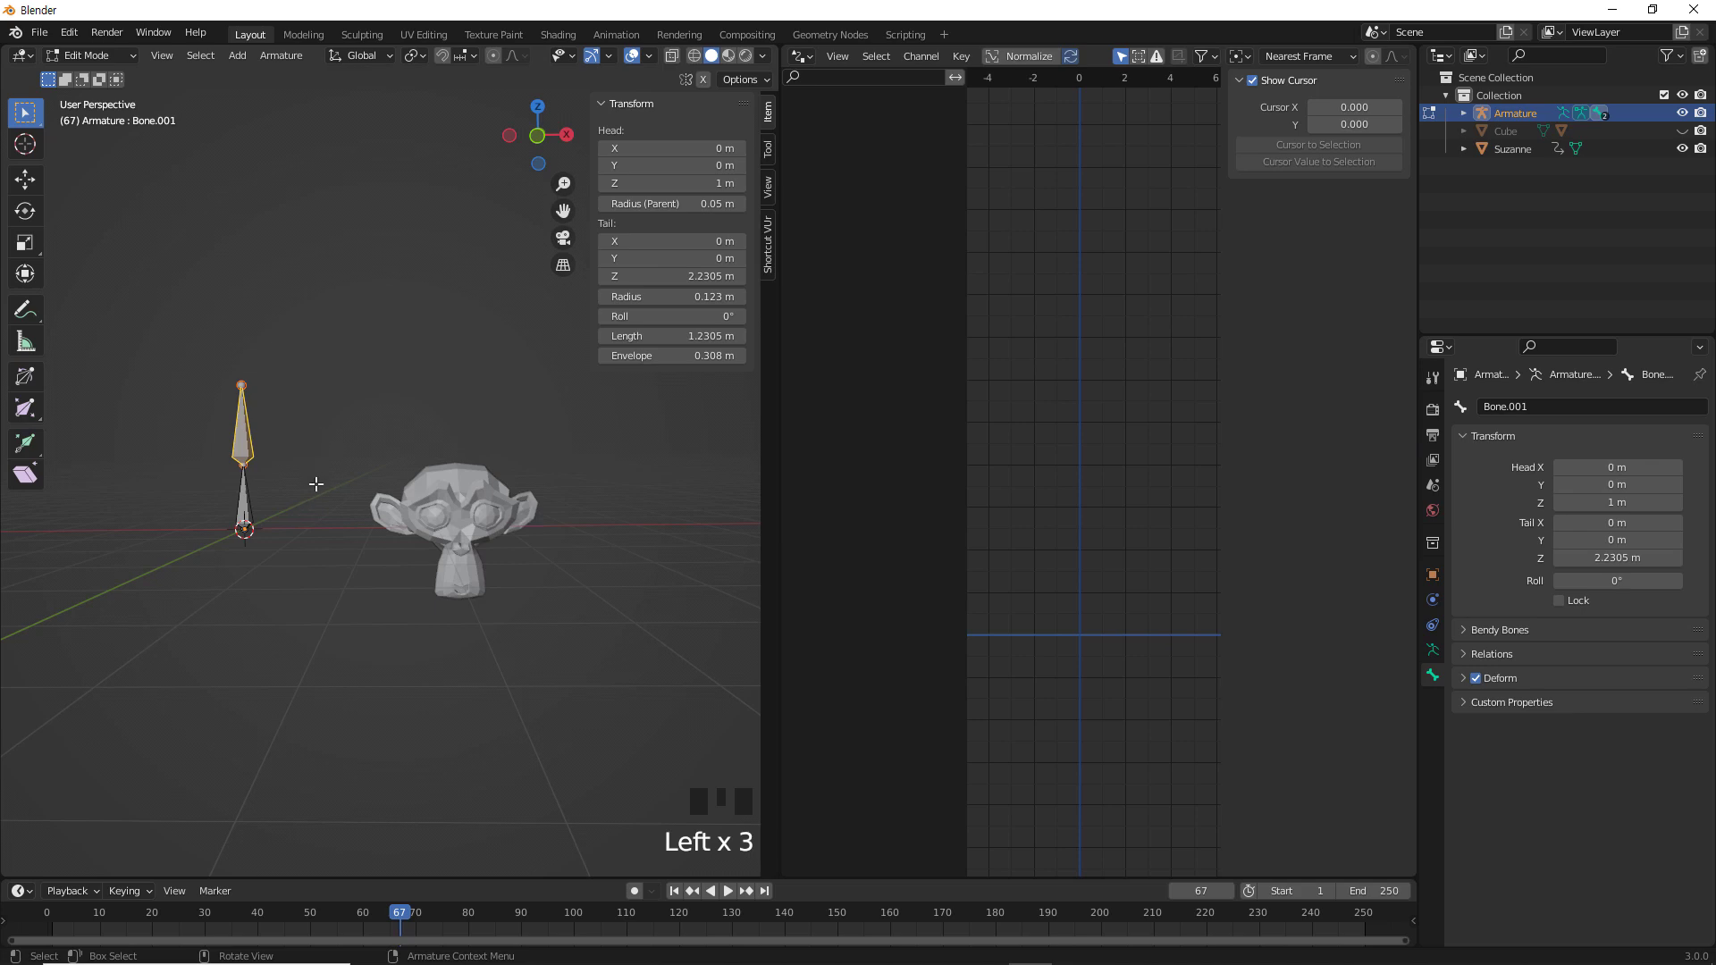
middle_click_drag(498, 657, 452, 662)
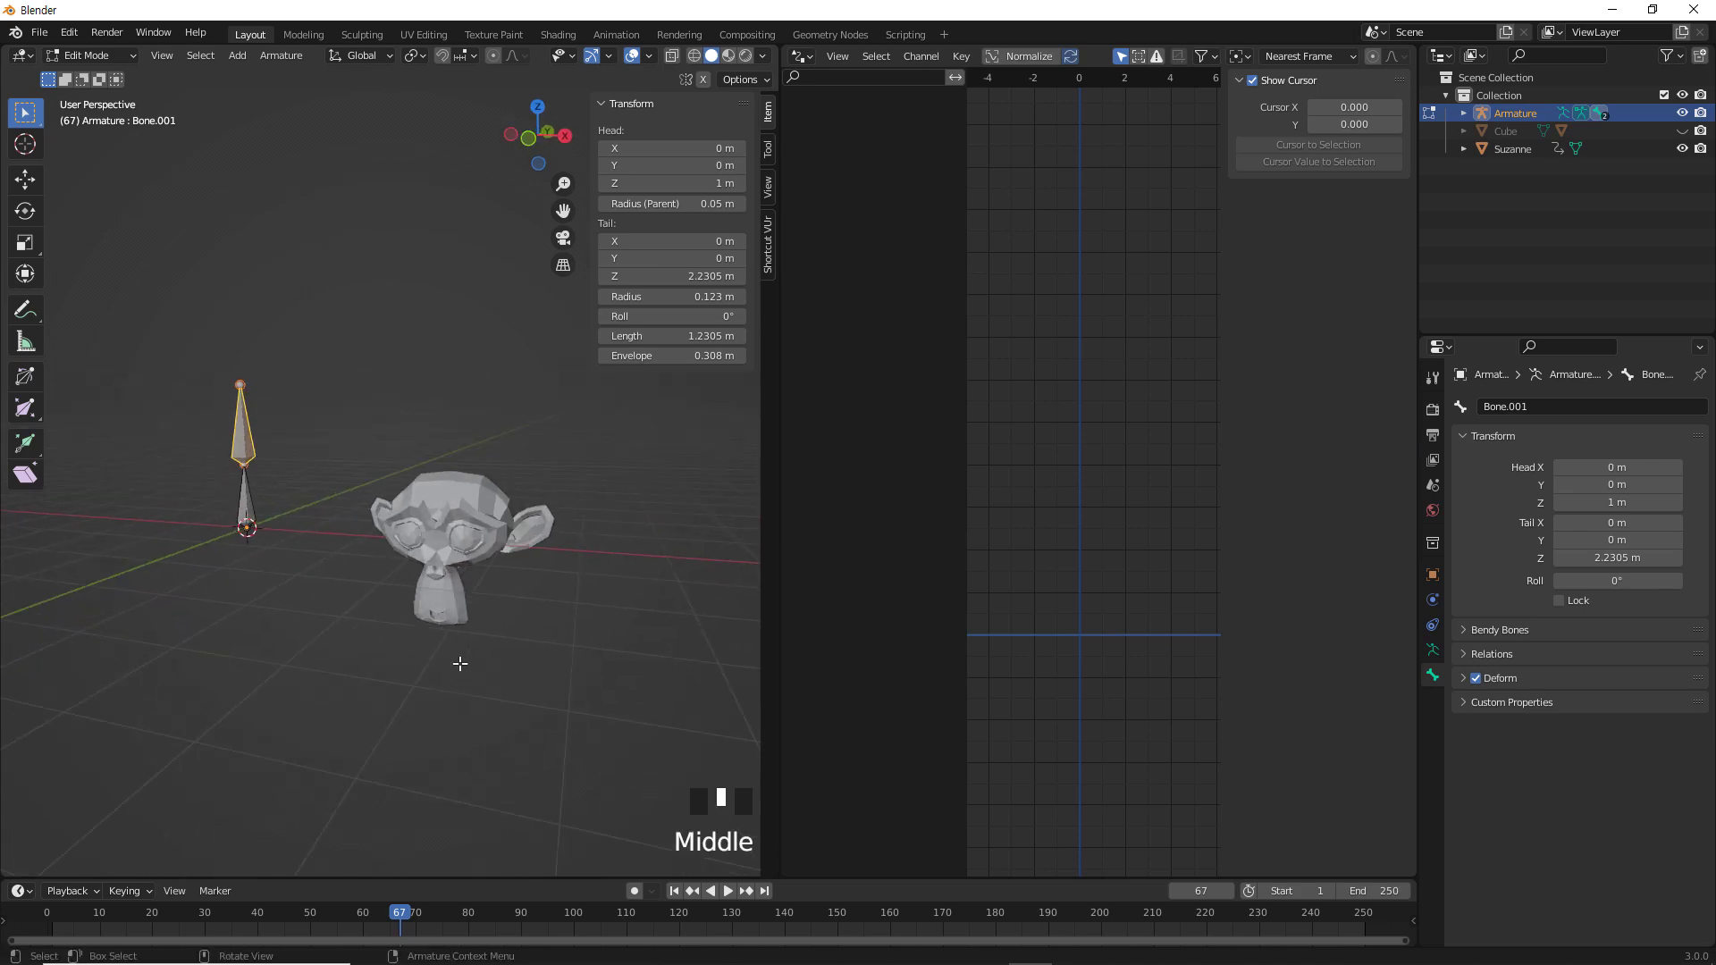
left_click(267, 532)
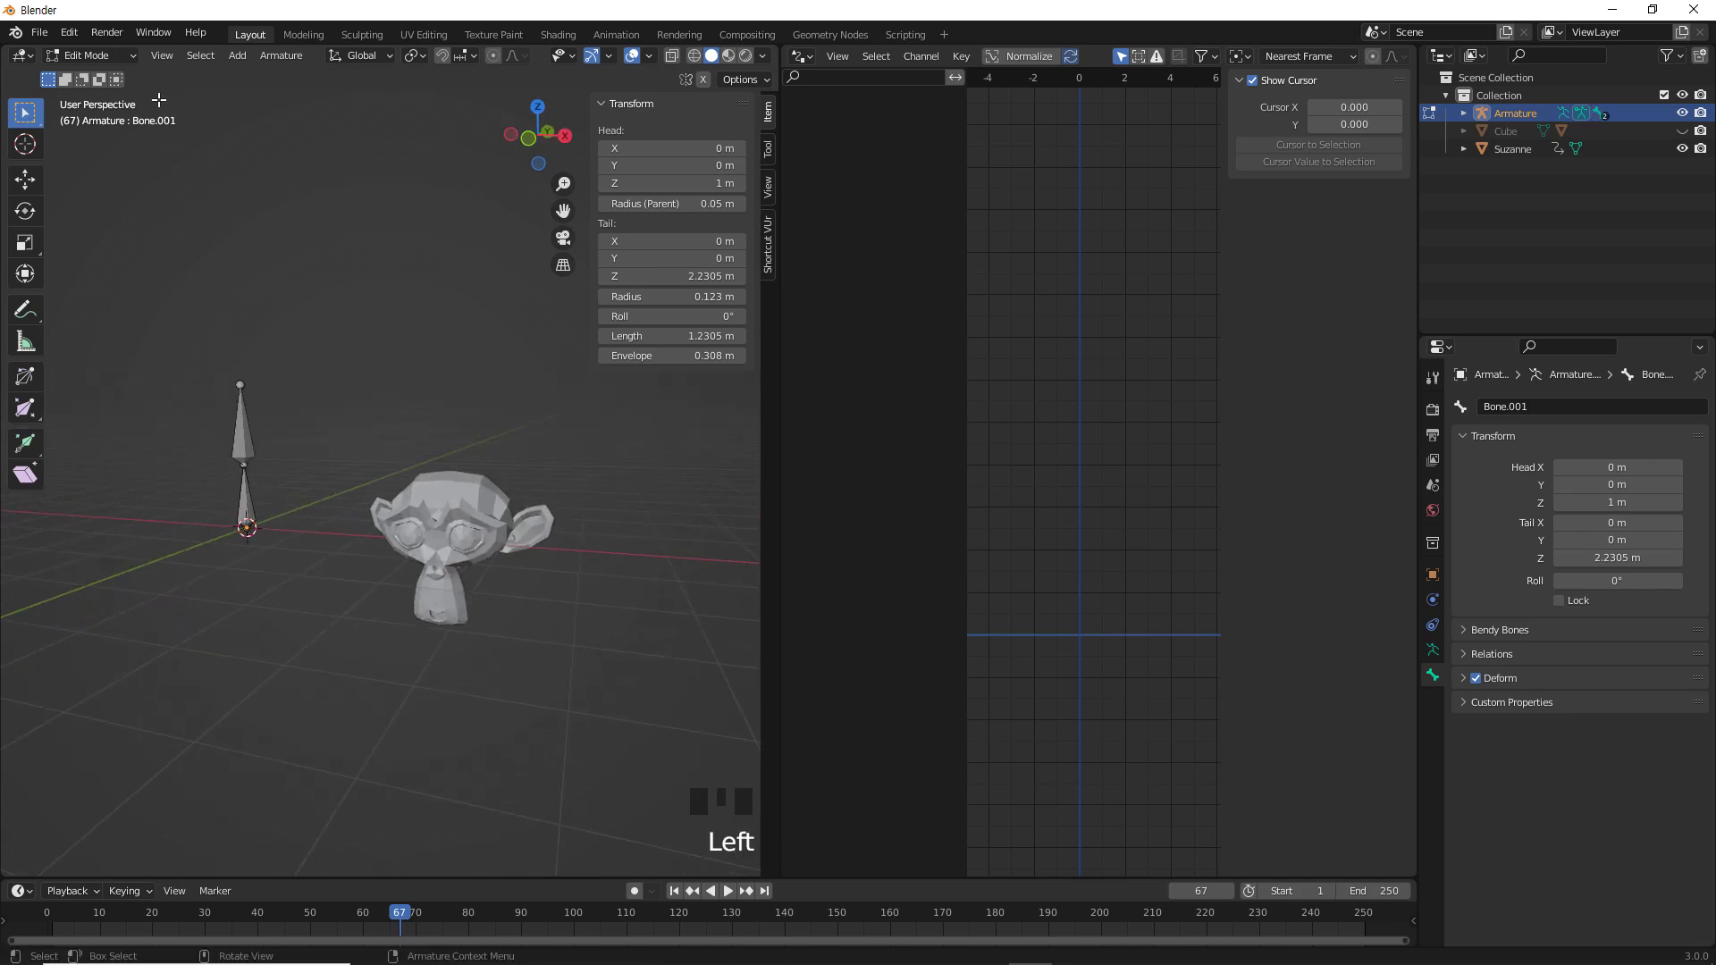
left_click(131, 55)
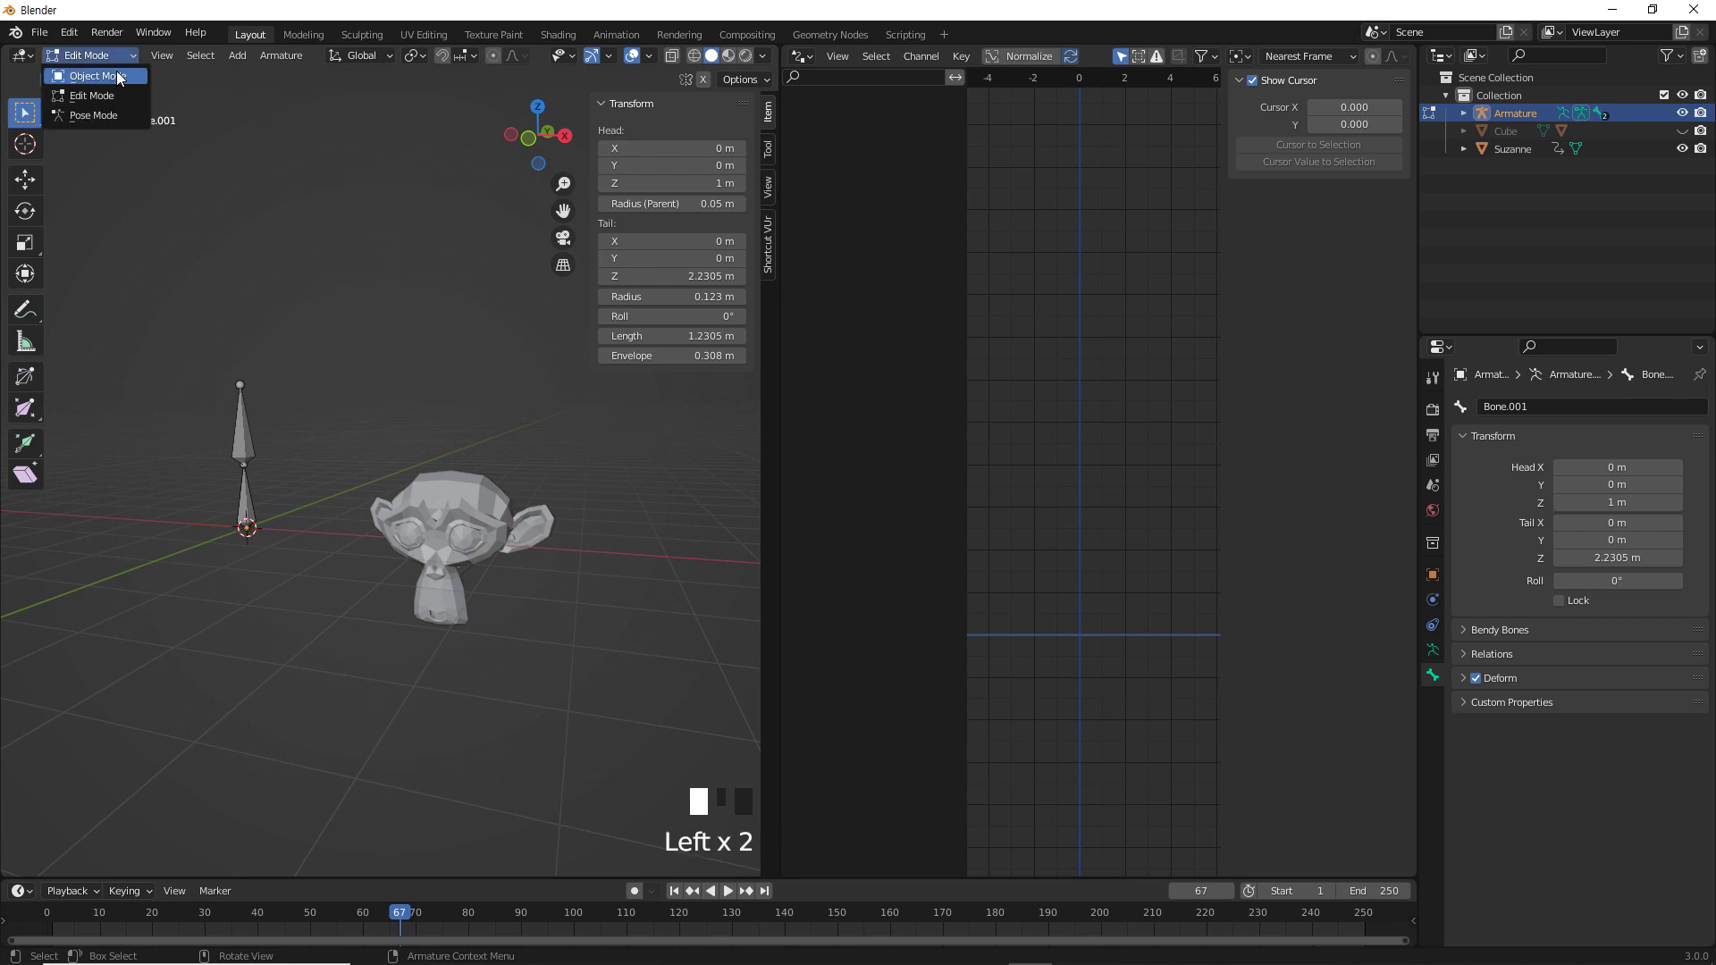
left_click(119, 76)
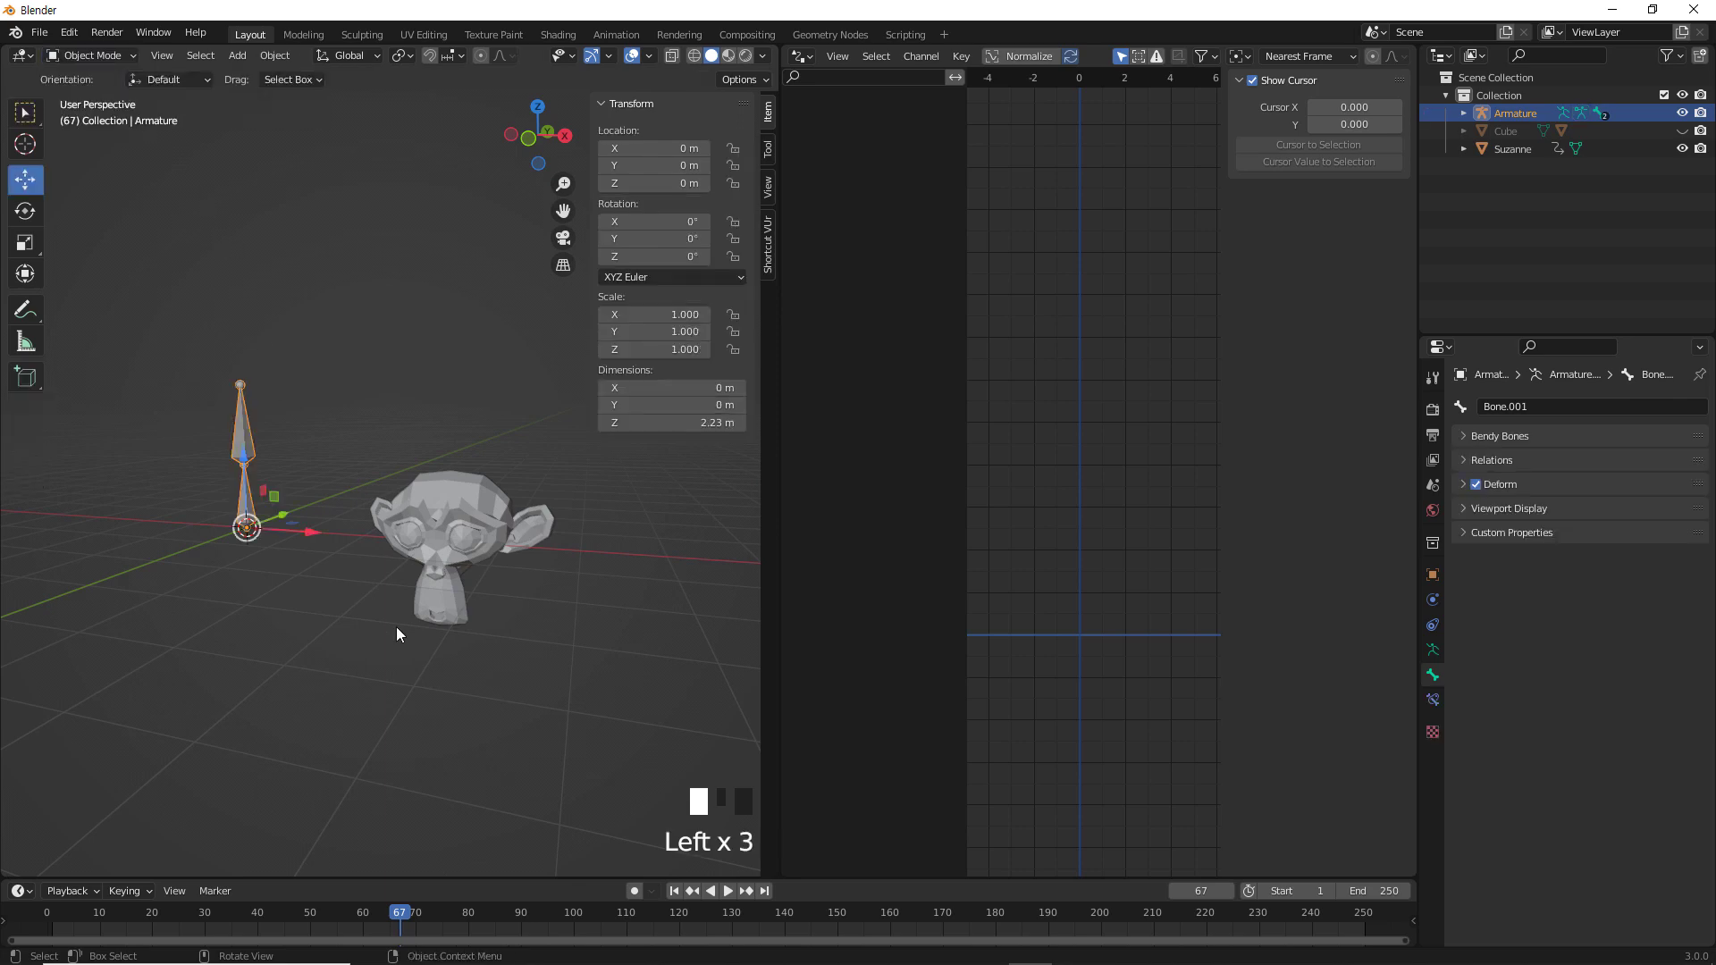
Step: Select the monkey head and replace its driver variable's target object, Cone, with Armature
left_click(485, 518)
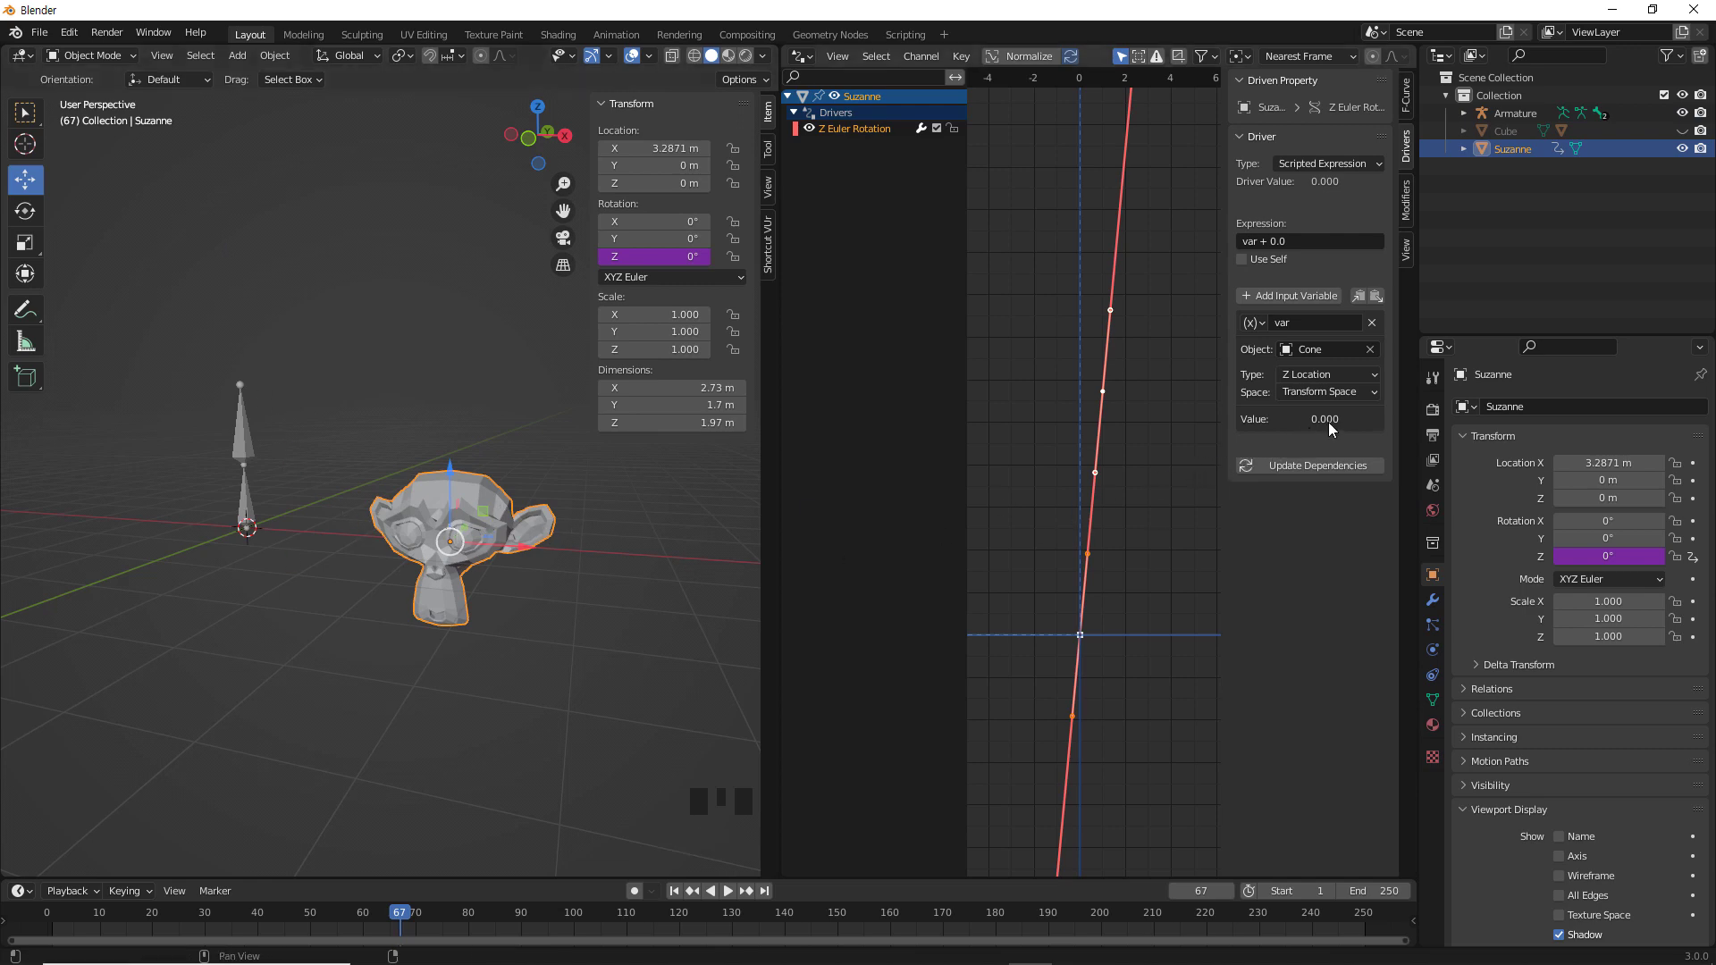
left_click(1370, 349)
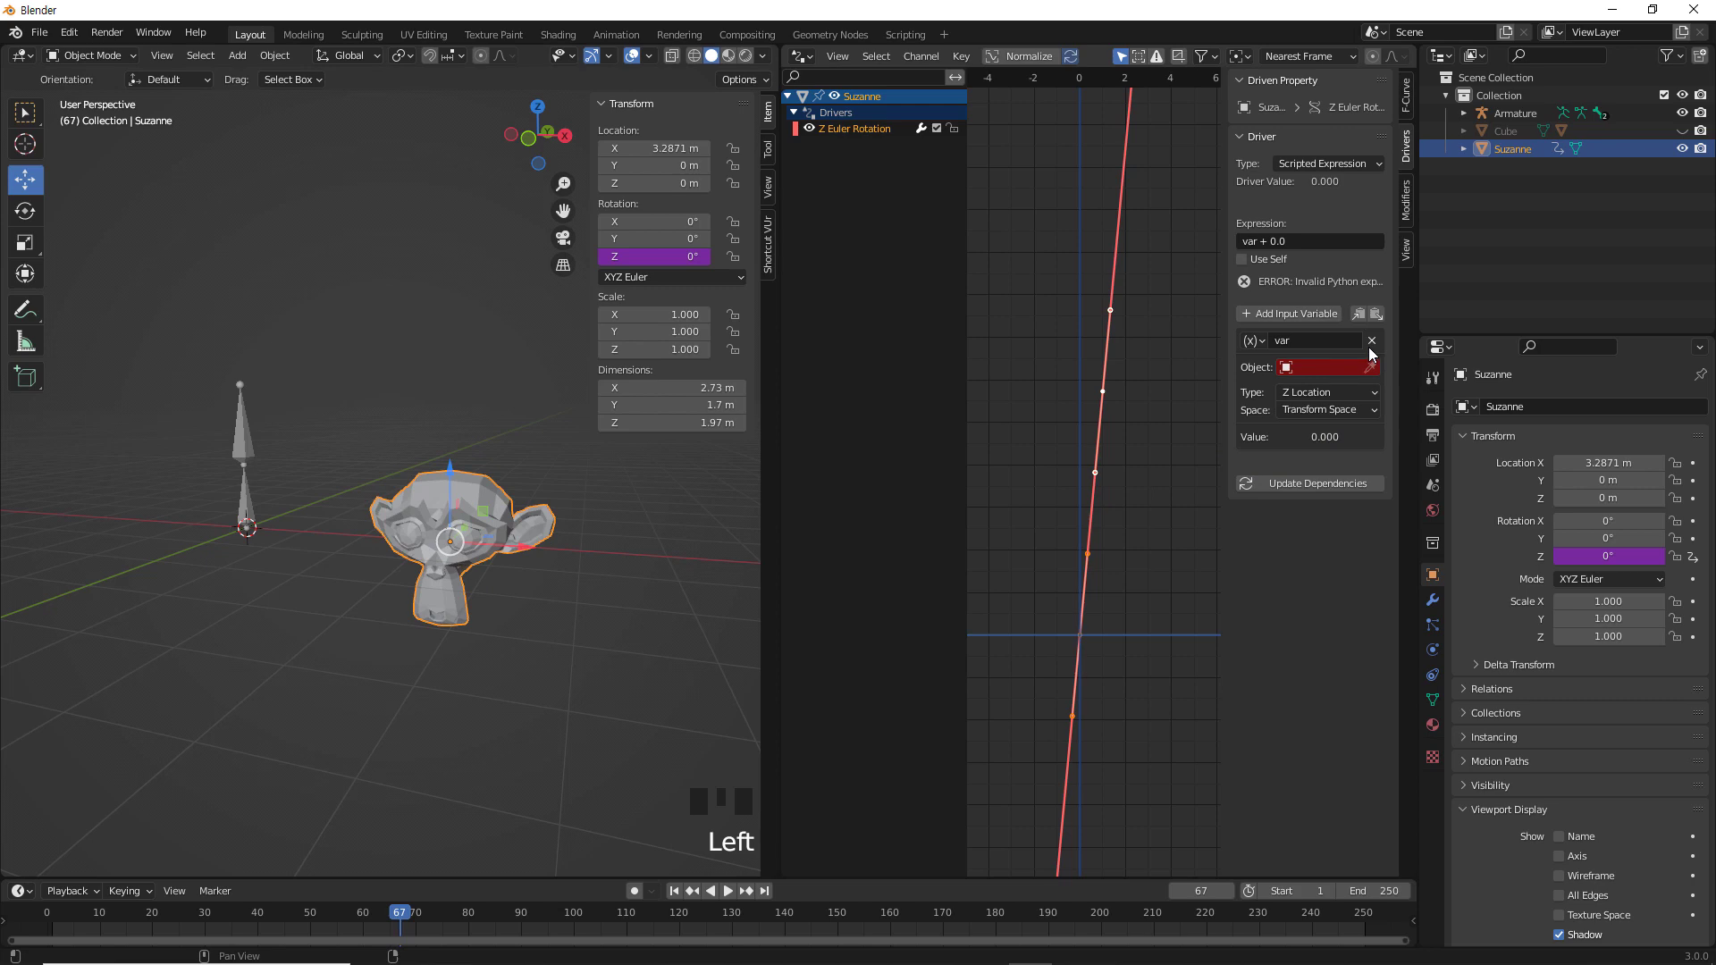
left_click(1317, 366)
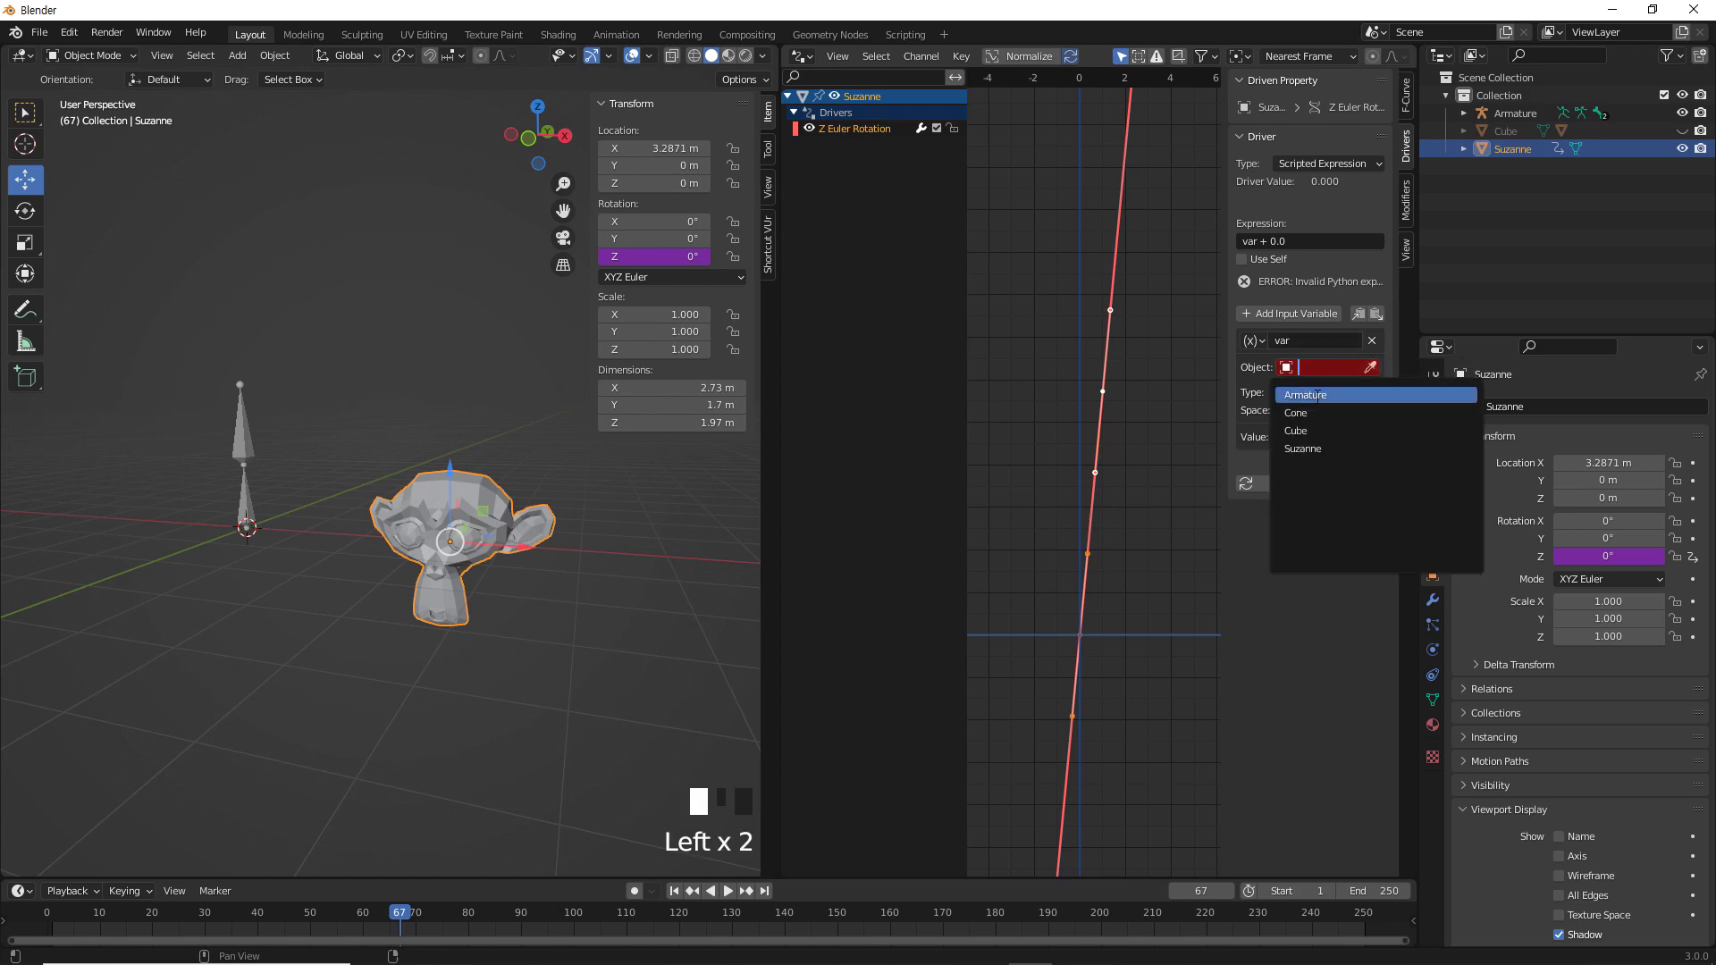
left_click(1317, 395)
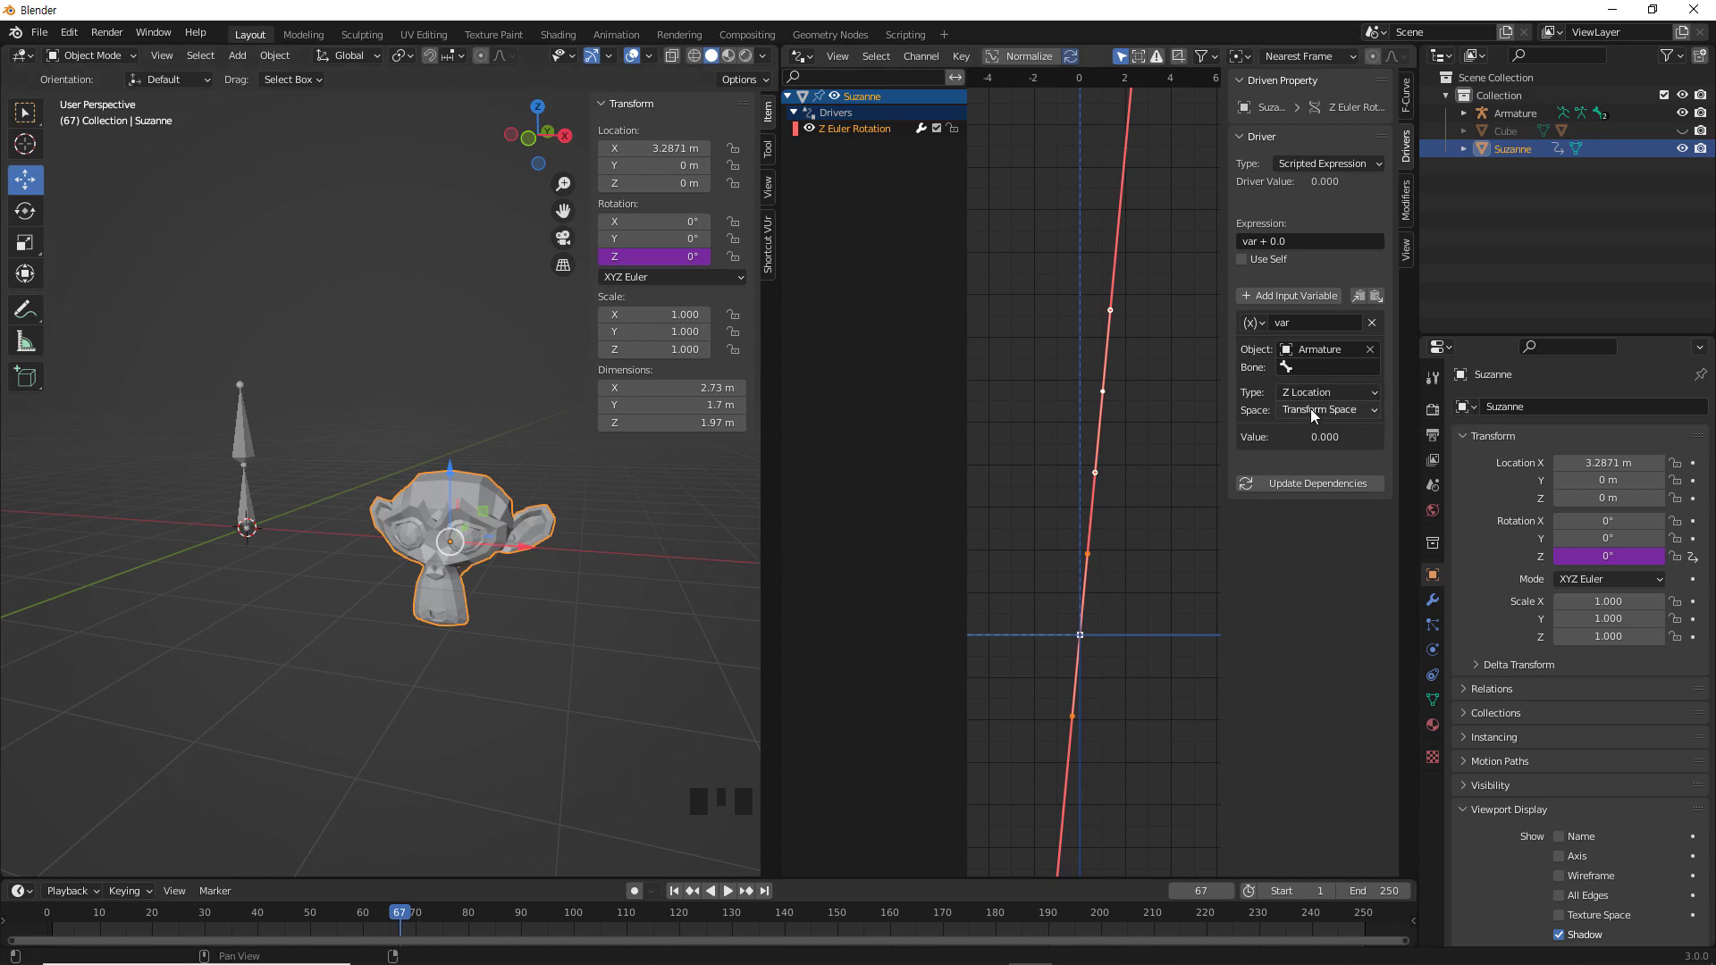
Step: Set the monkey head's driver variable to the Y Rotation type and World Space
left_click(1355, 393)
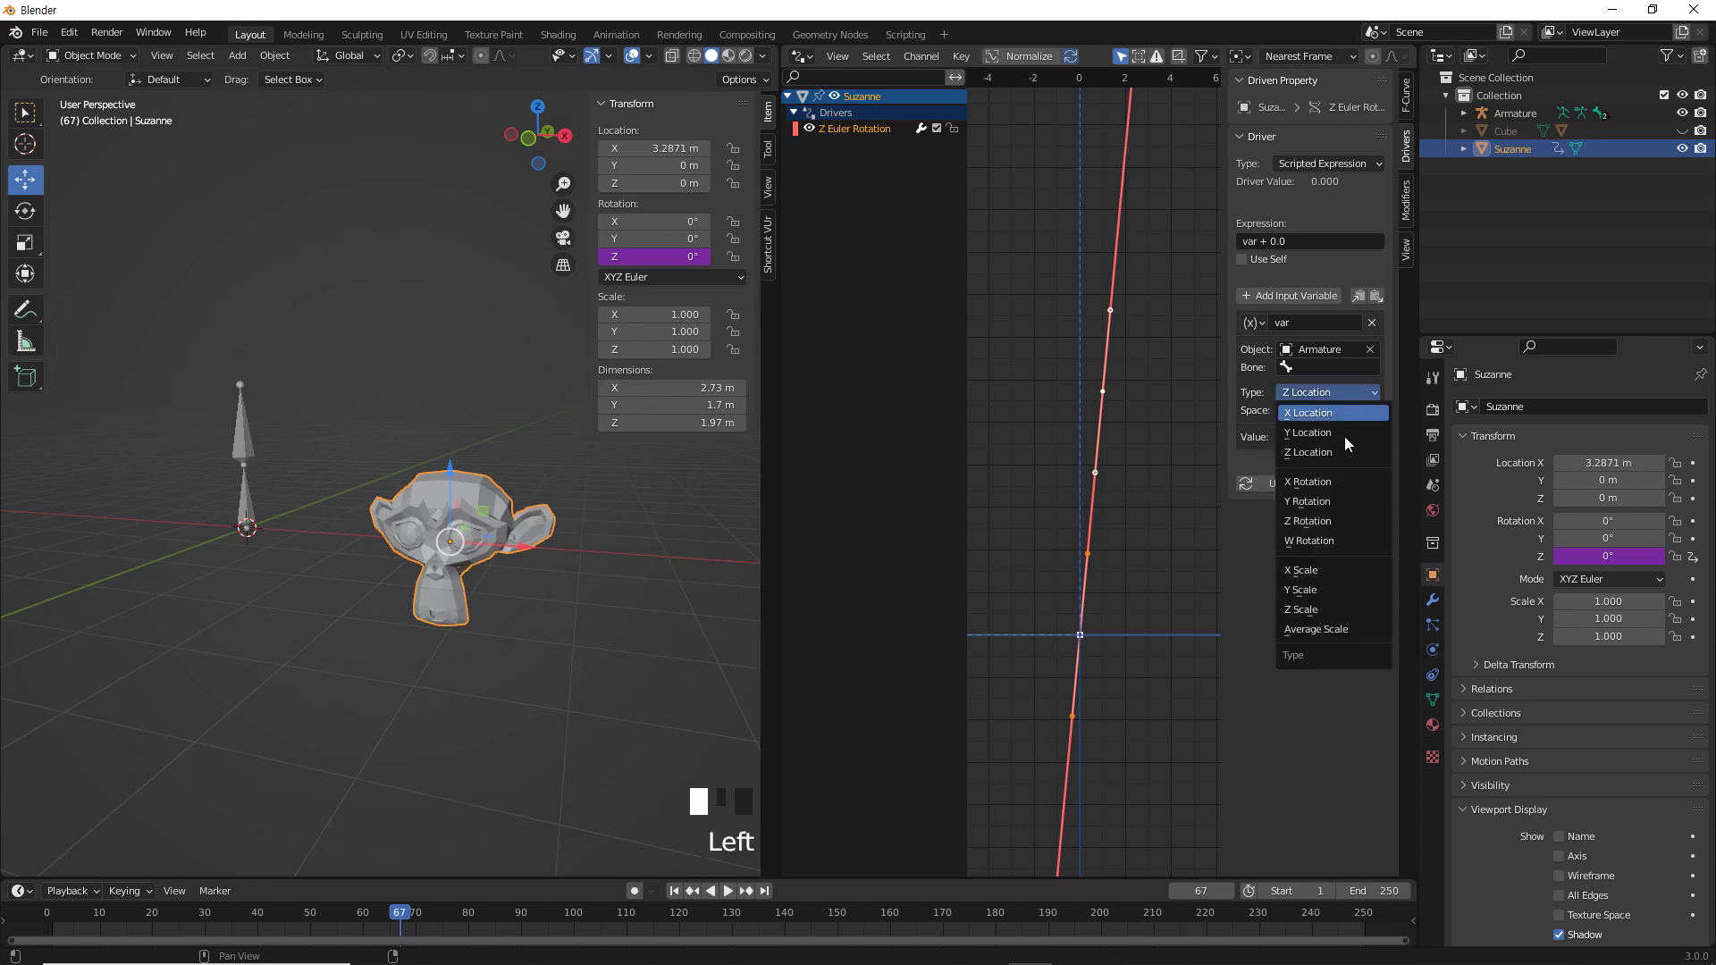
left_click(1337, 500)
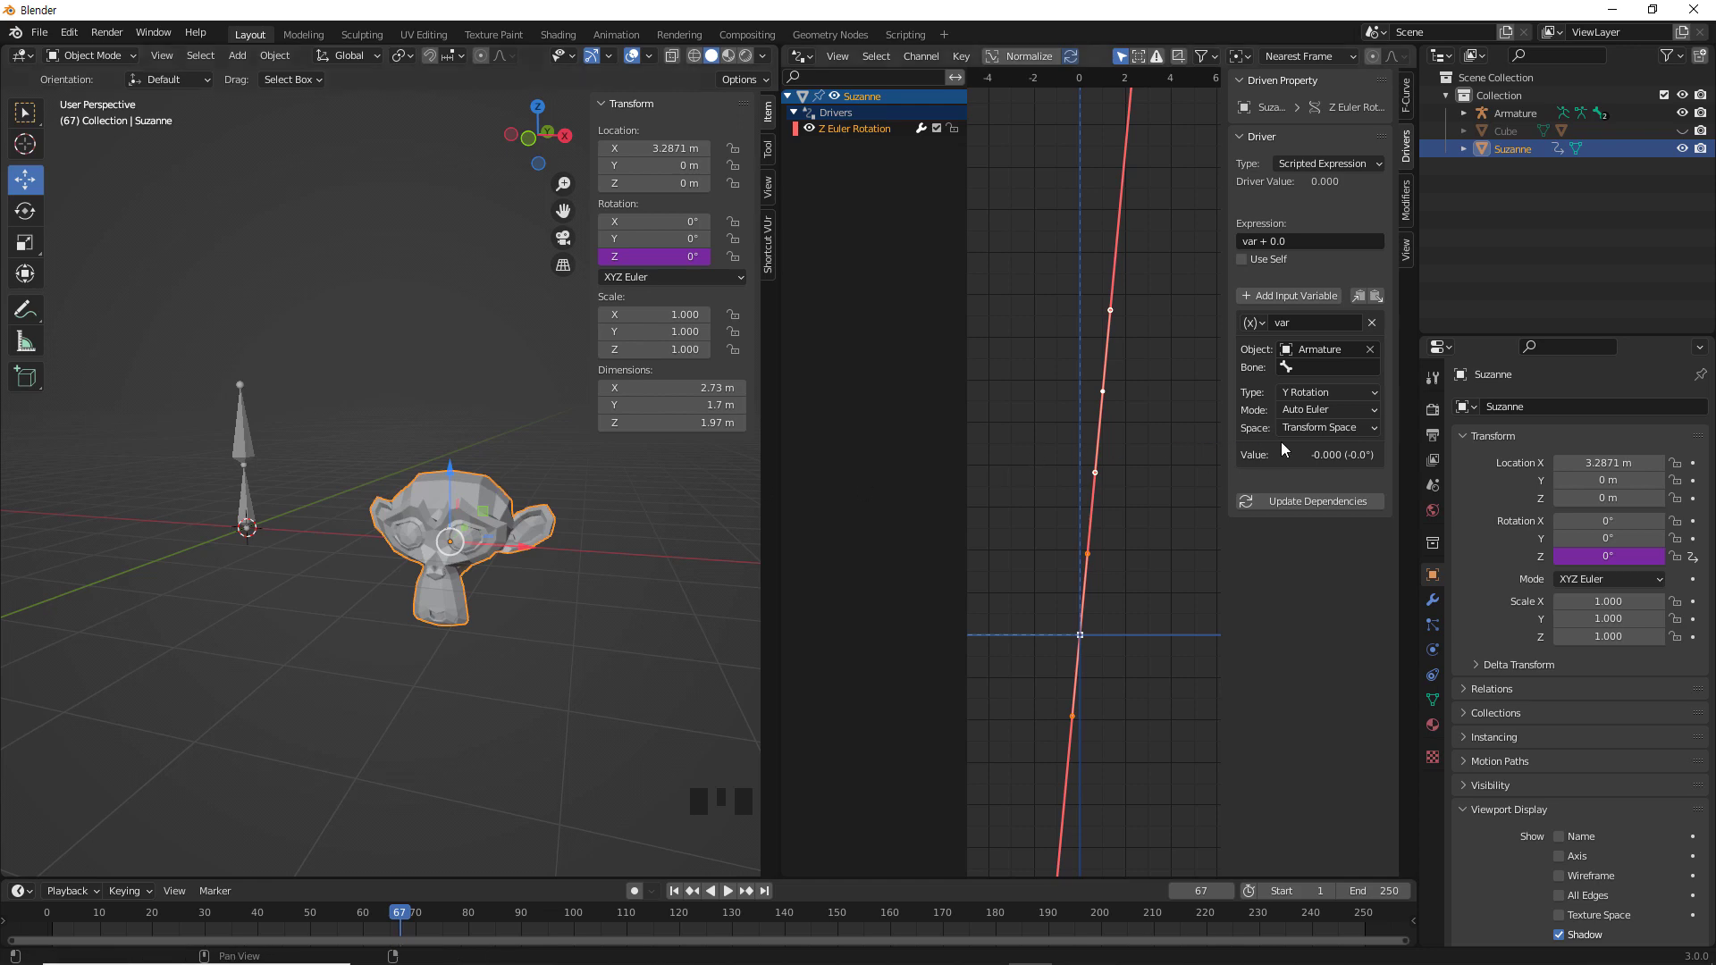
left_click(1326, 428)
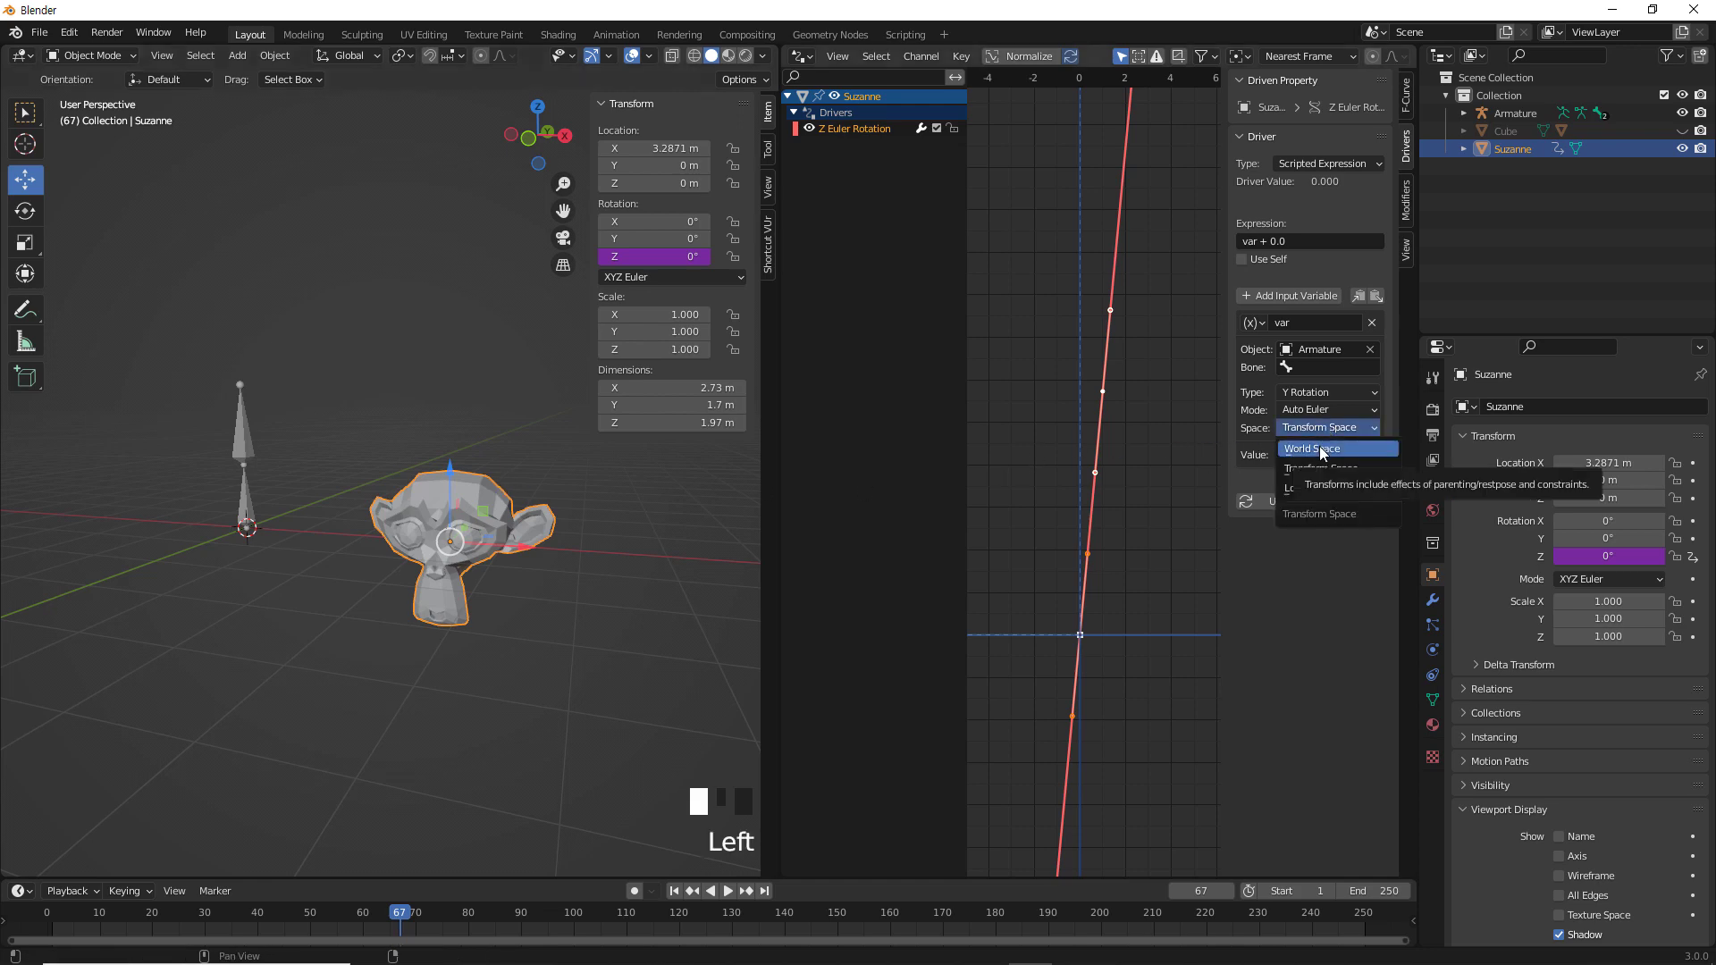
left_click(1319, 447)
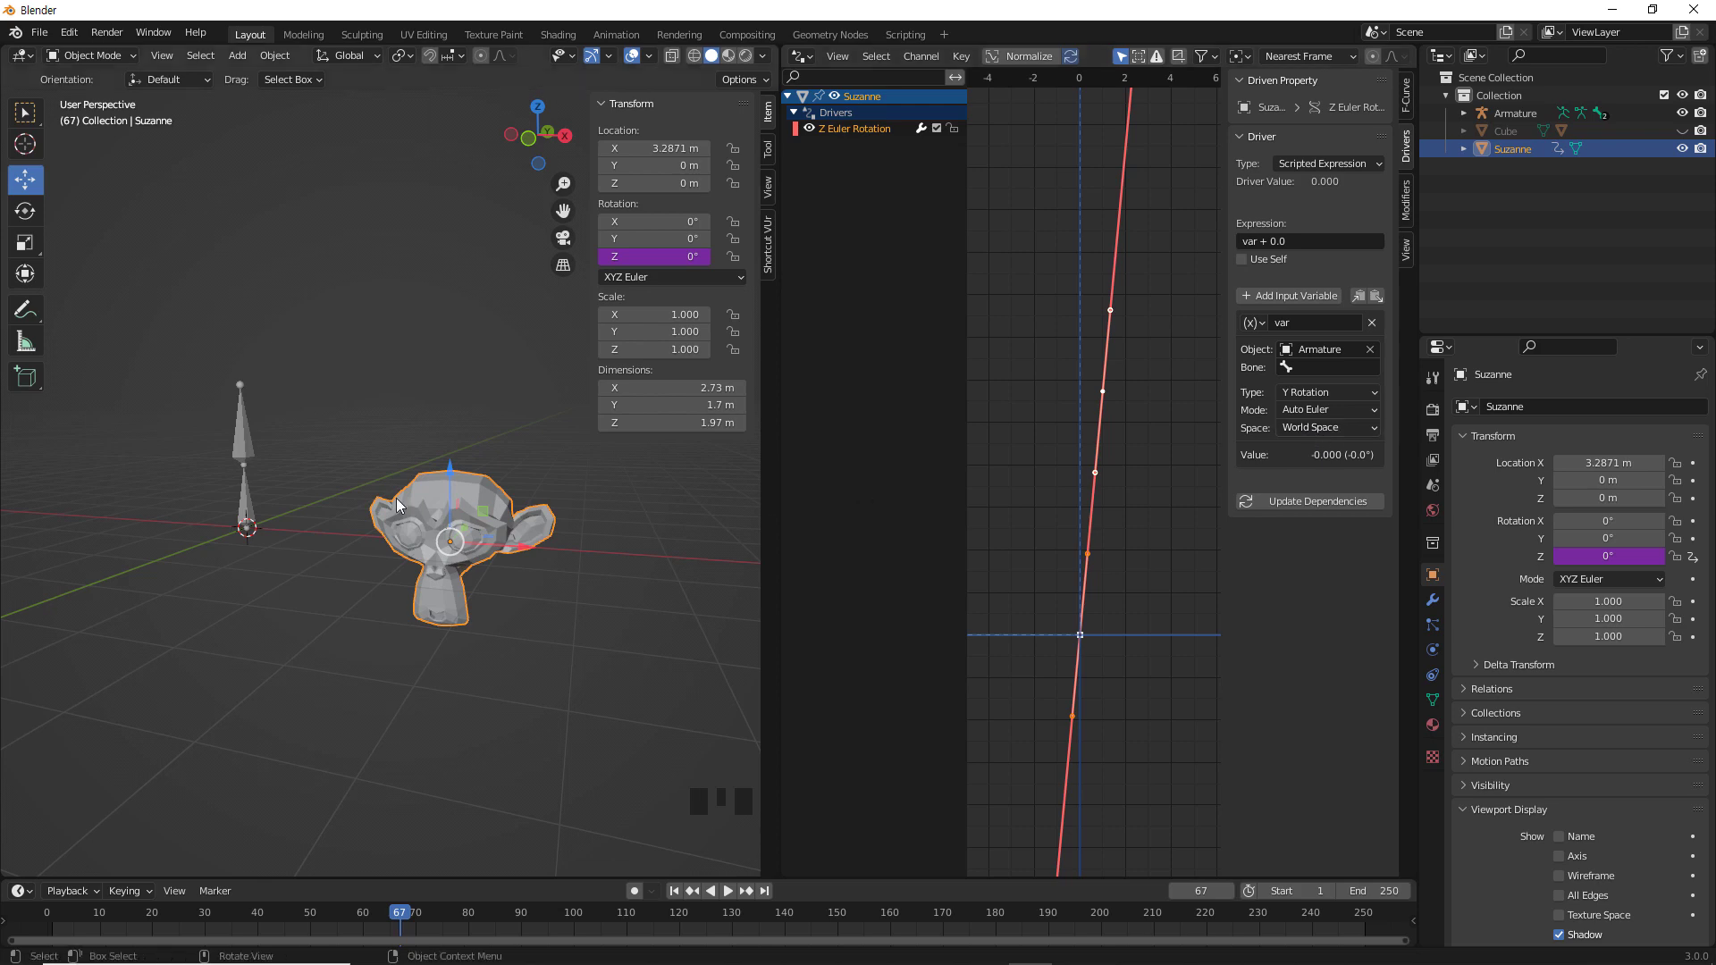
Step: Rotate the armature about 7.11° around Y with the Rotate tool to test the World Space driver, and undo the rotation
left_click(243, 429)
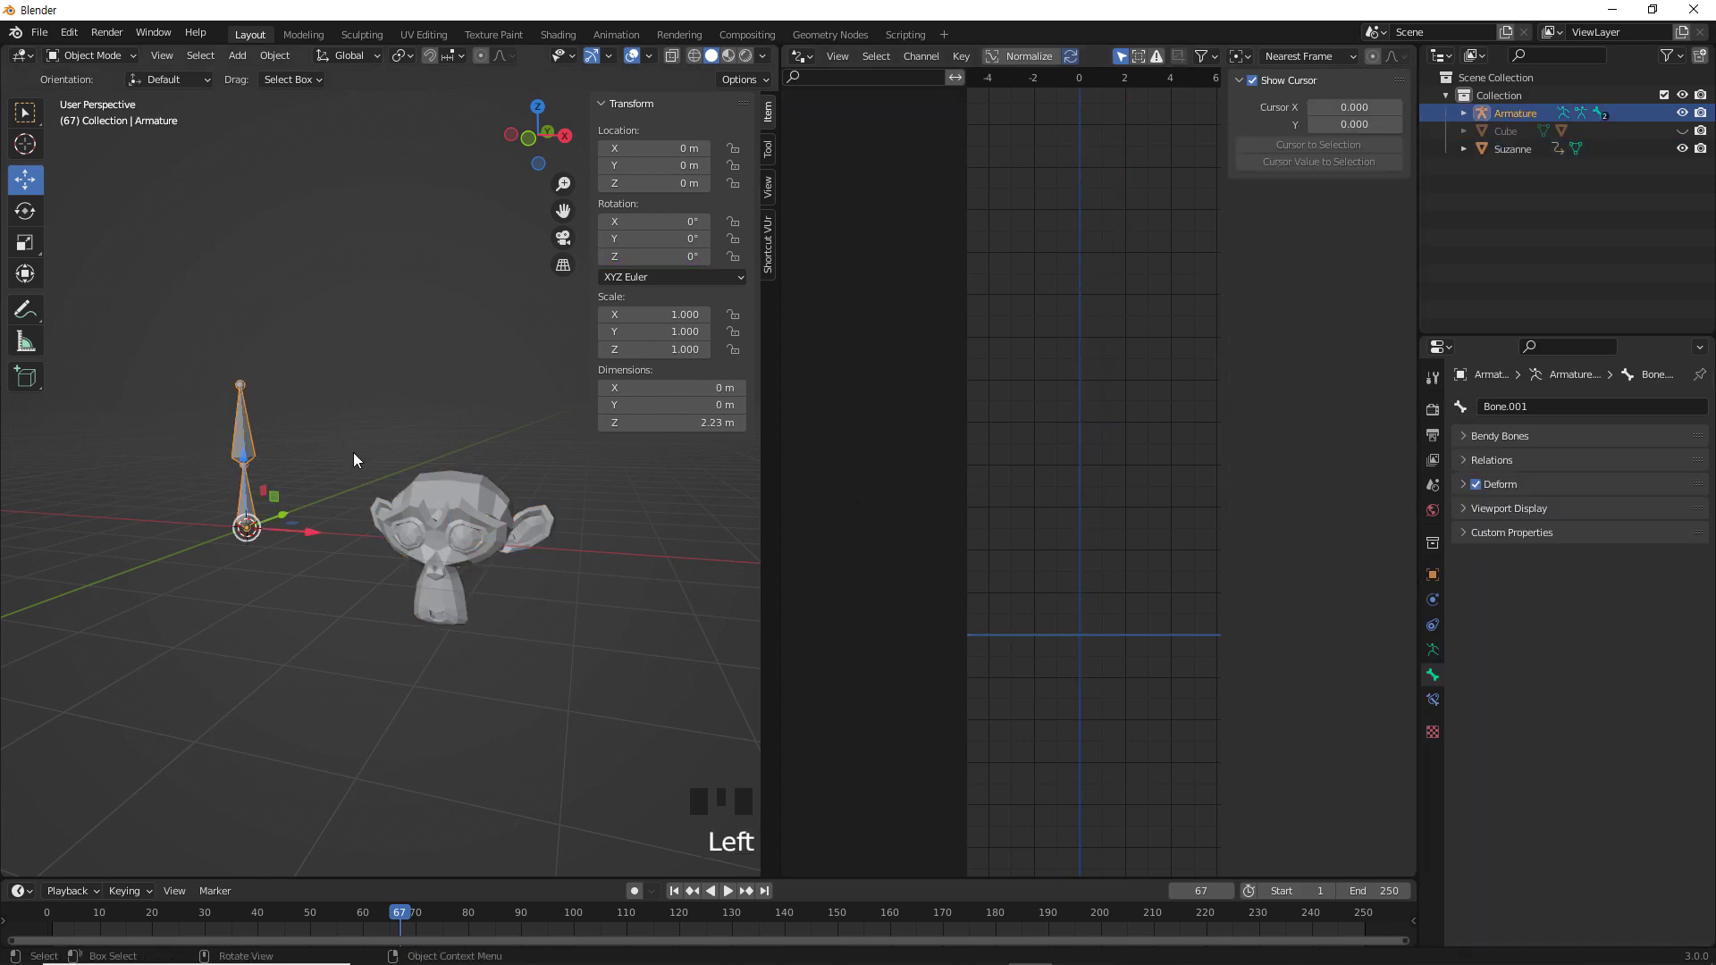
key("space")
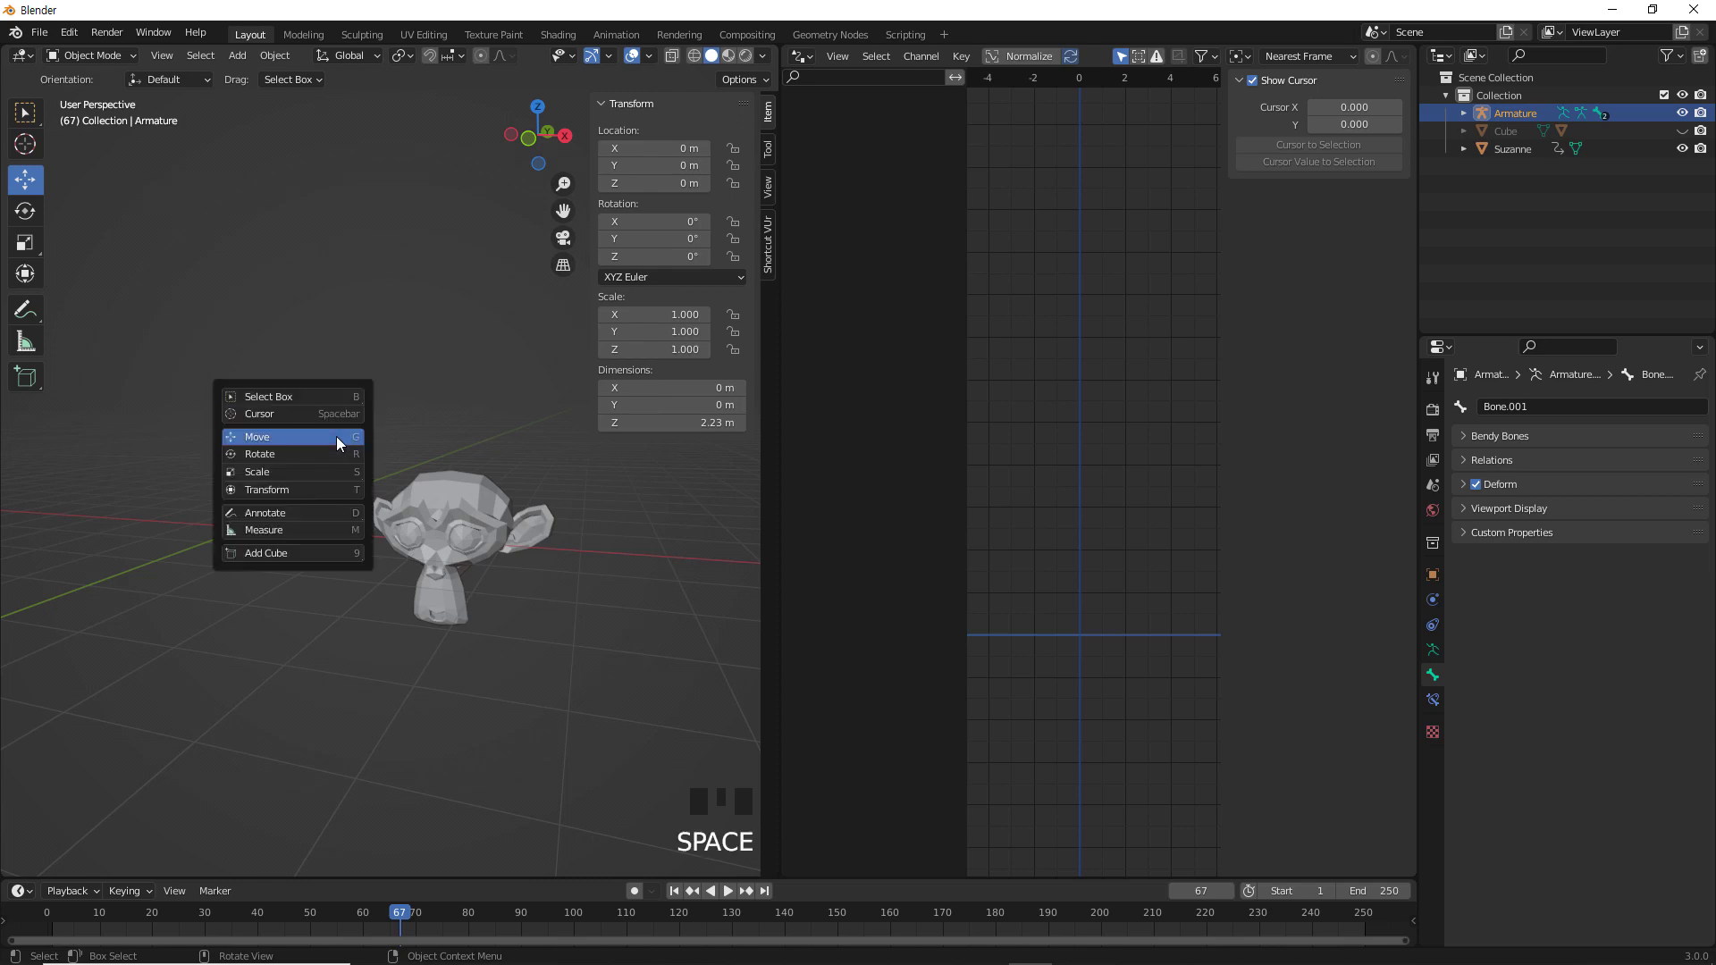
left_click(323, 453)
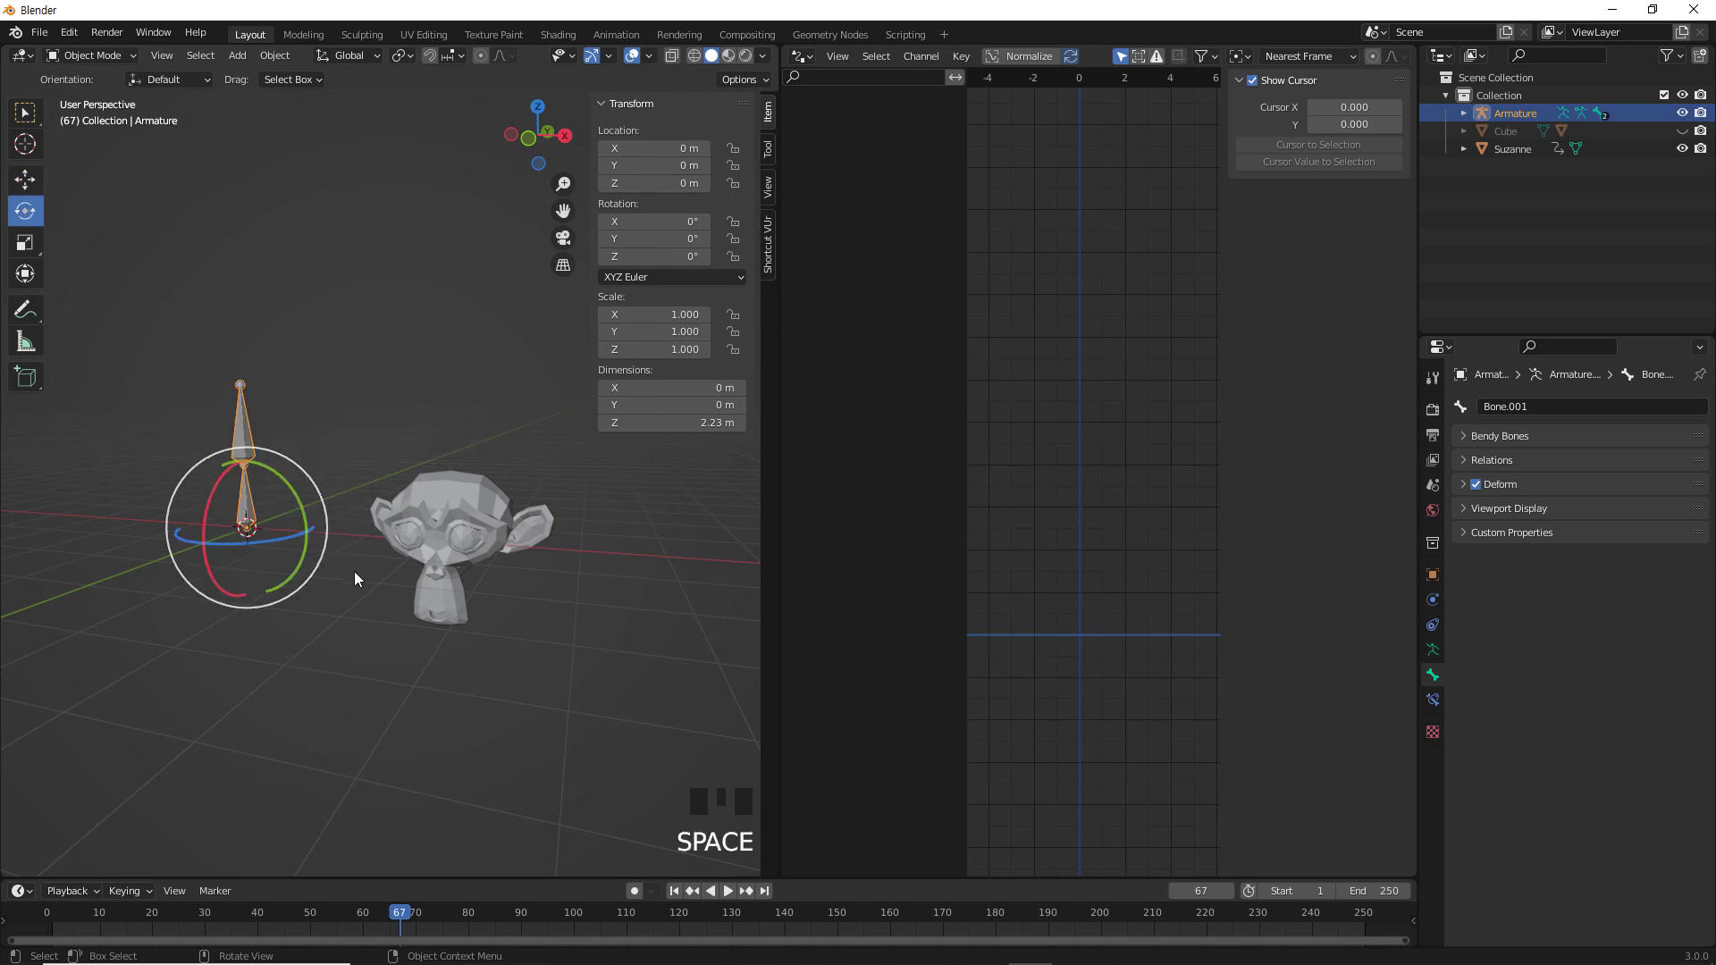
left_click(361, 656)
left_click(243, 454)
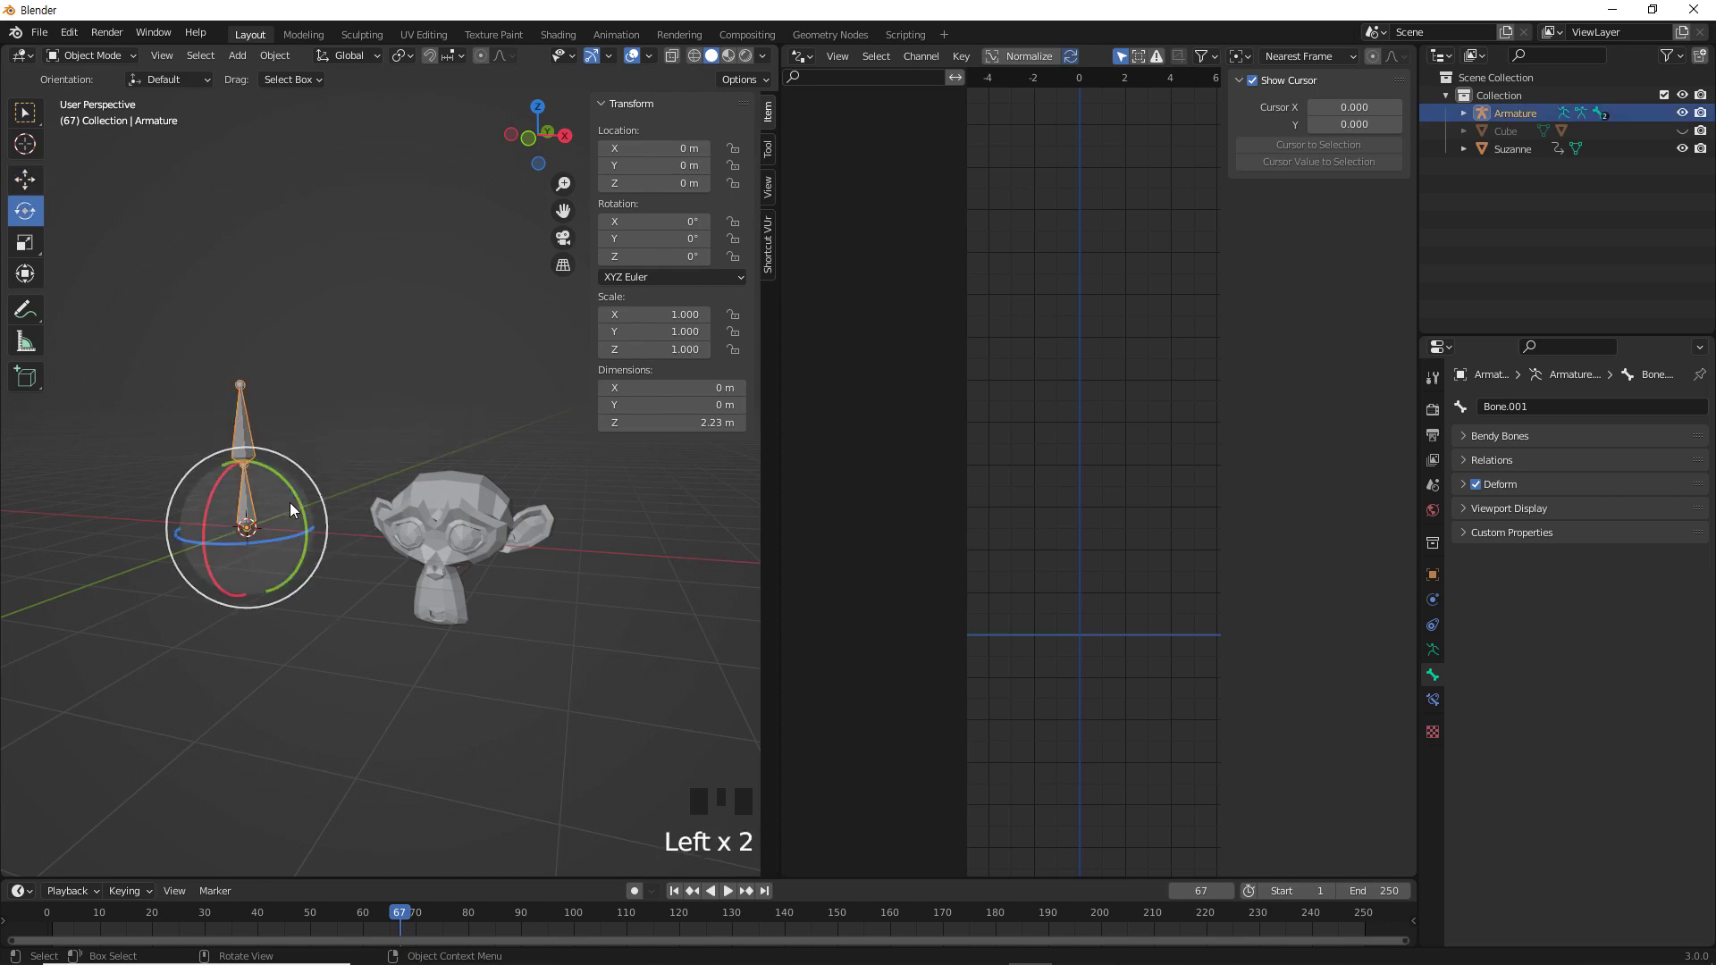
mouse_move(298, 504)
left_mouse_down()
mouse_move(261, 466)
mouse_move(307, 537)
mouse_move(241, 454)
mouse_move(277, 465)
mouse_move(313, 546)
mouse_move(275, 463)
mouse_move(280, 494)
mouse_move(333, 515)
mouse_move(238, 459)
mouse_move(350, 518)
mouse_move(242, 456)
mouse_move(295, 521)
left_mouse_up()
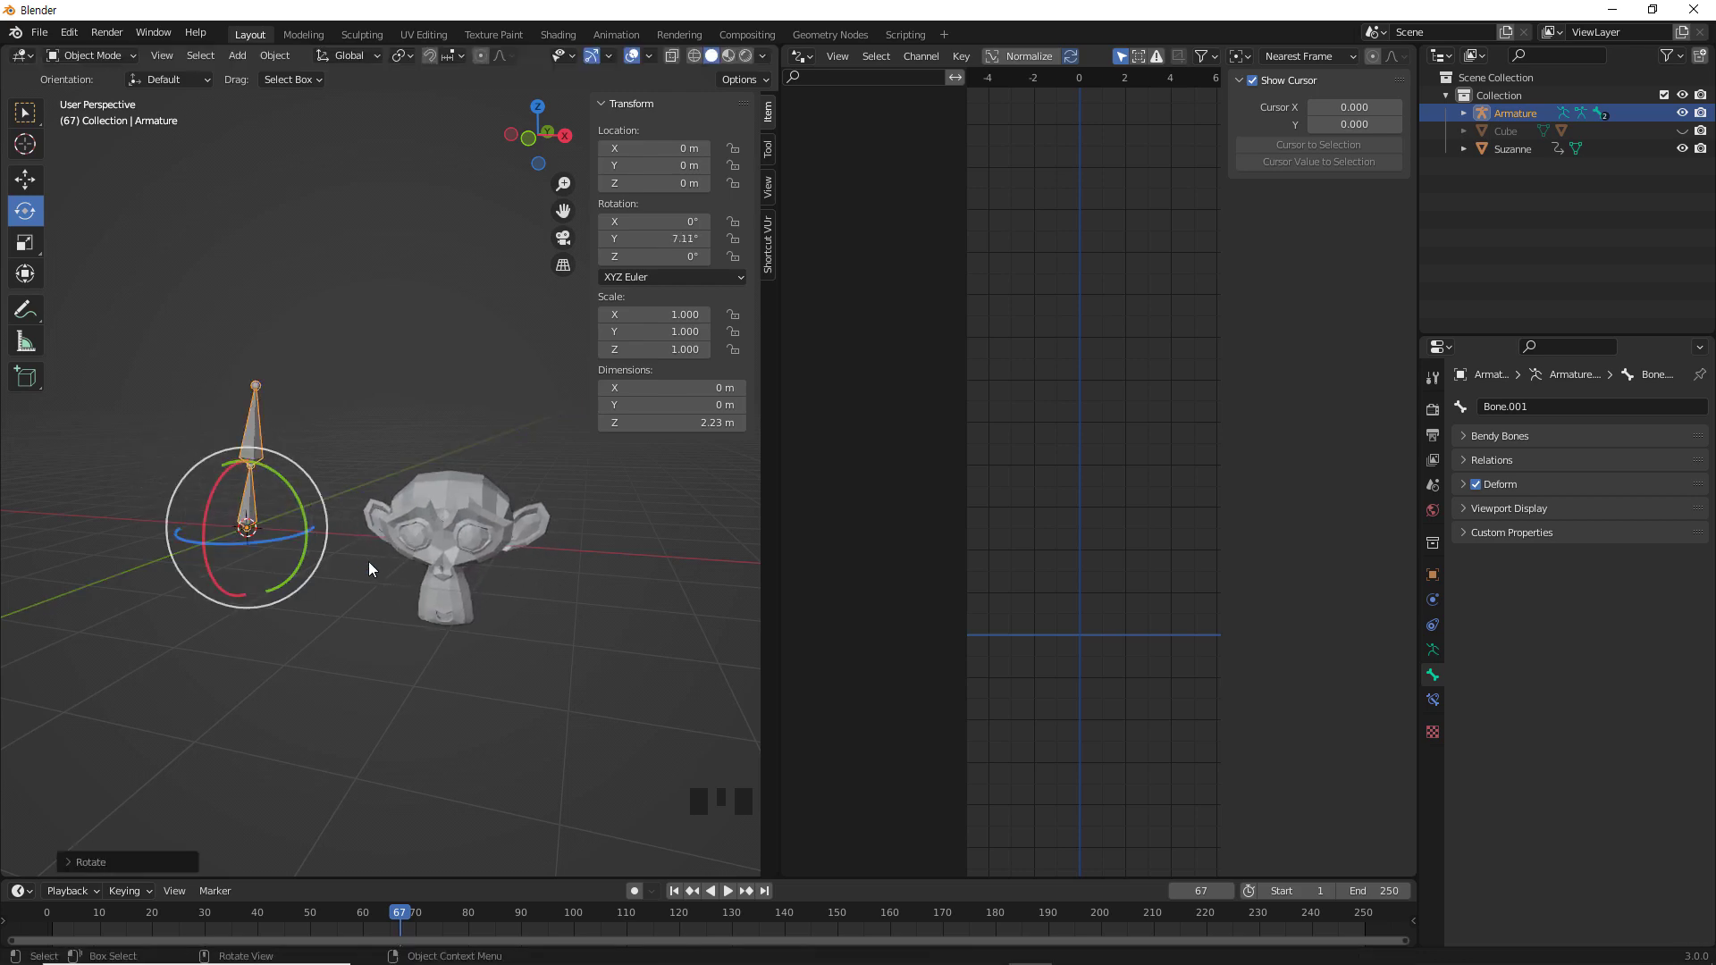
key("ctrl+z")
left_click(587, 537)
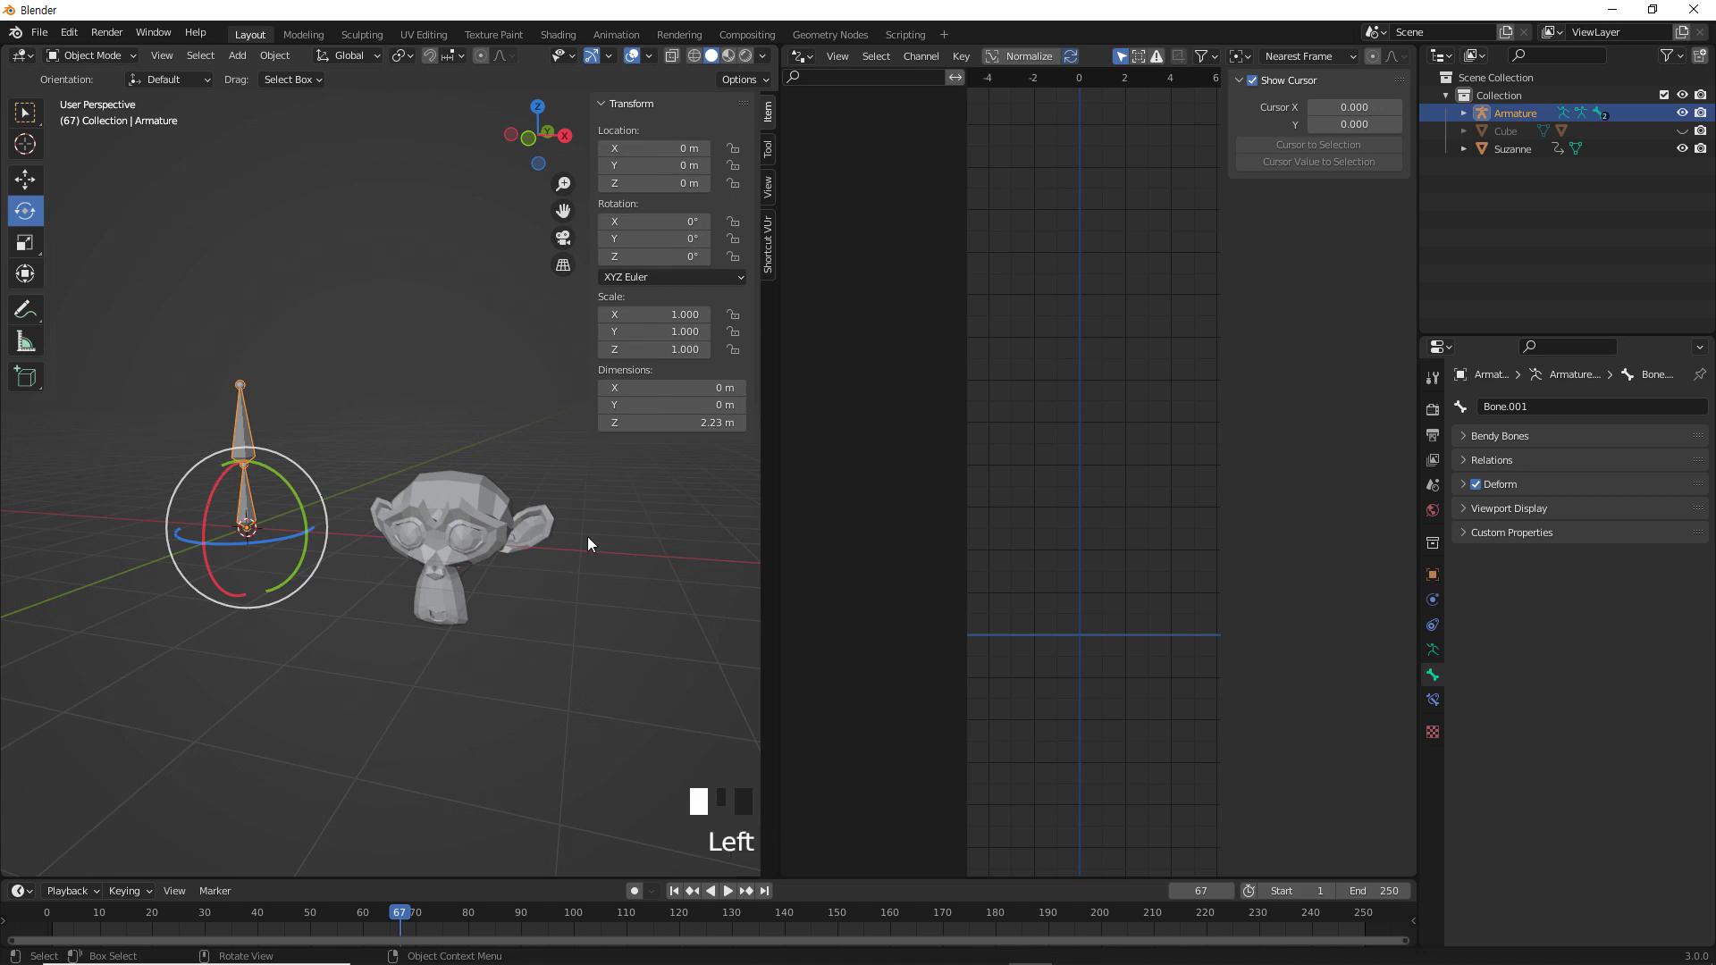
Step: Select the monkey head and set its driver variable's target bone to Bone.001
left_click(472, 504)
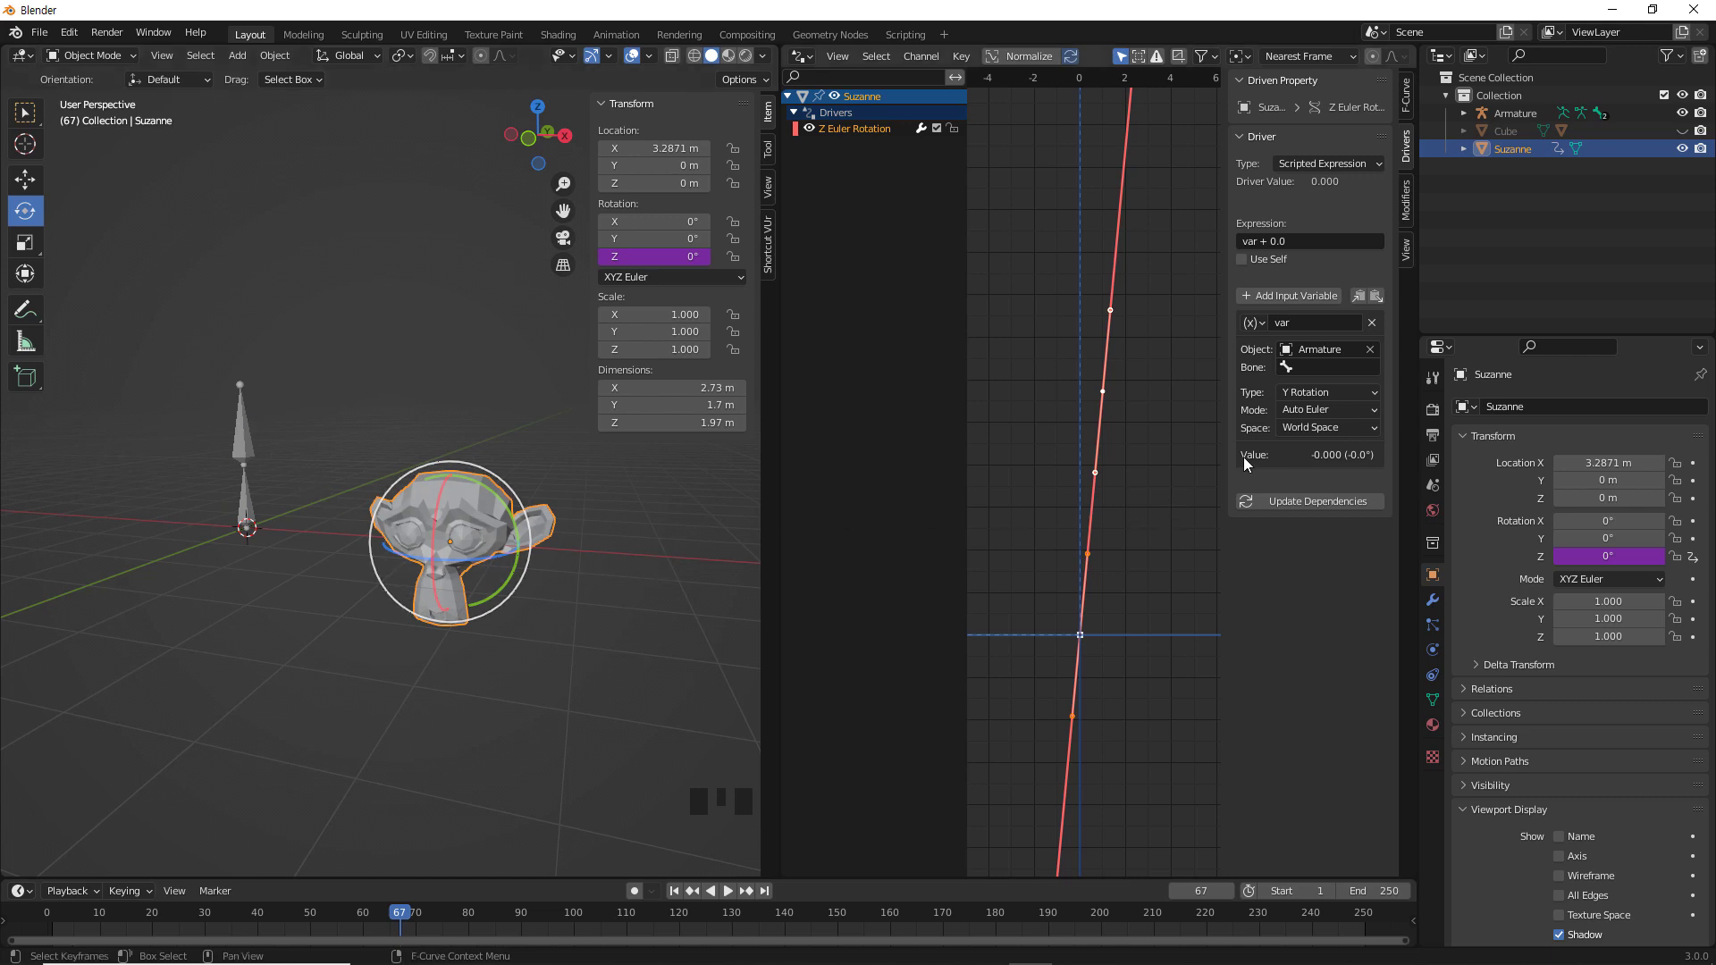
left_click(1342, 367)
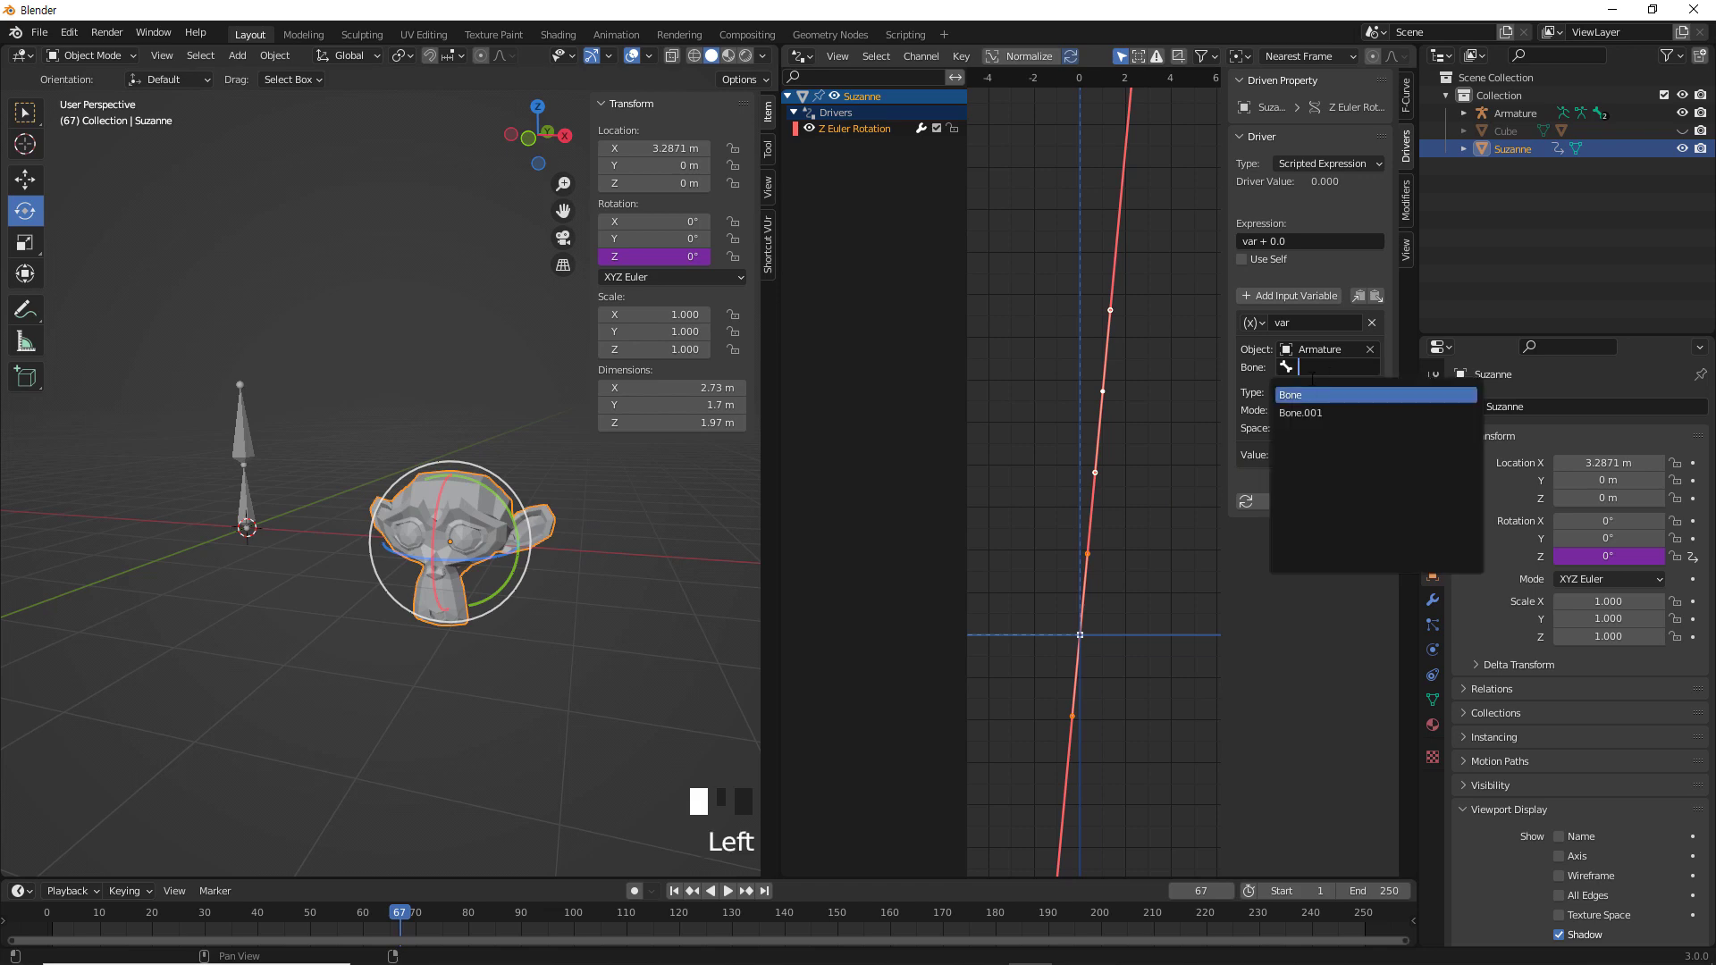
left_click(1317, 349)
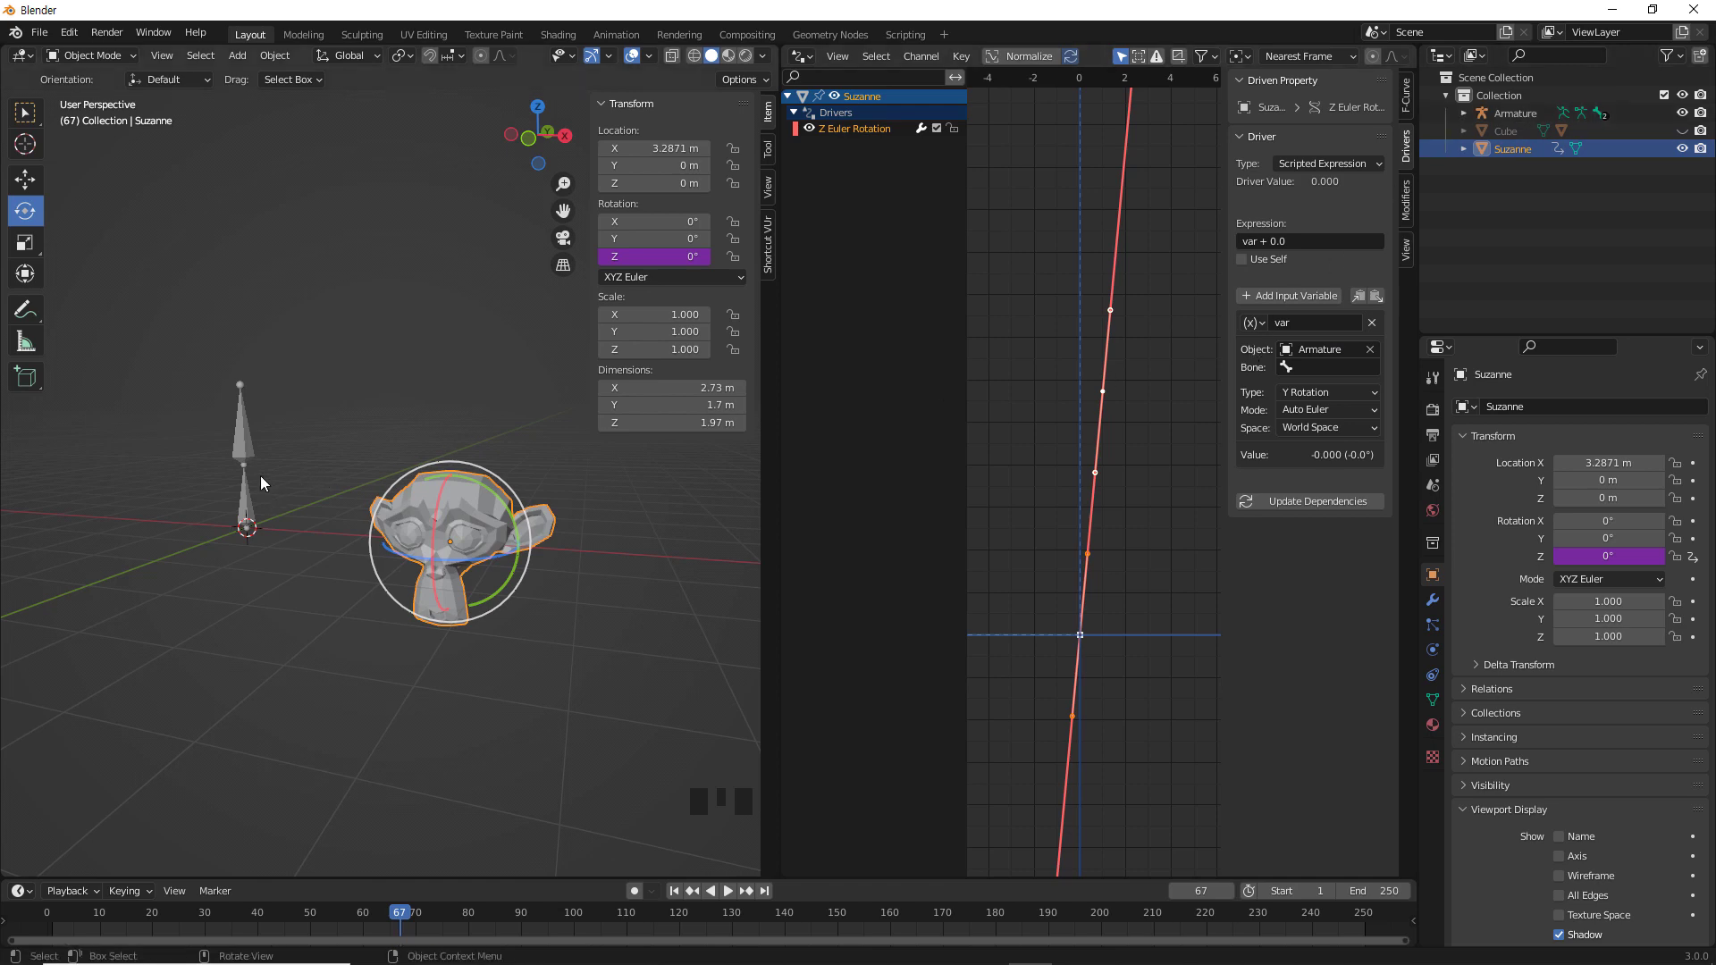
left_click(1310, 364)
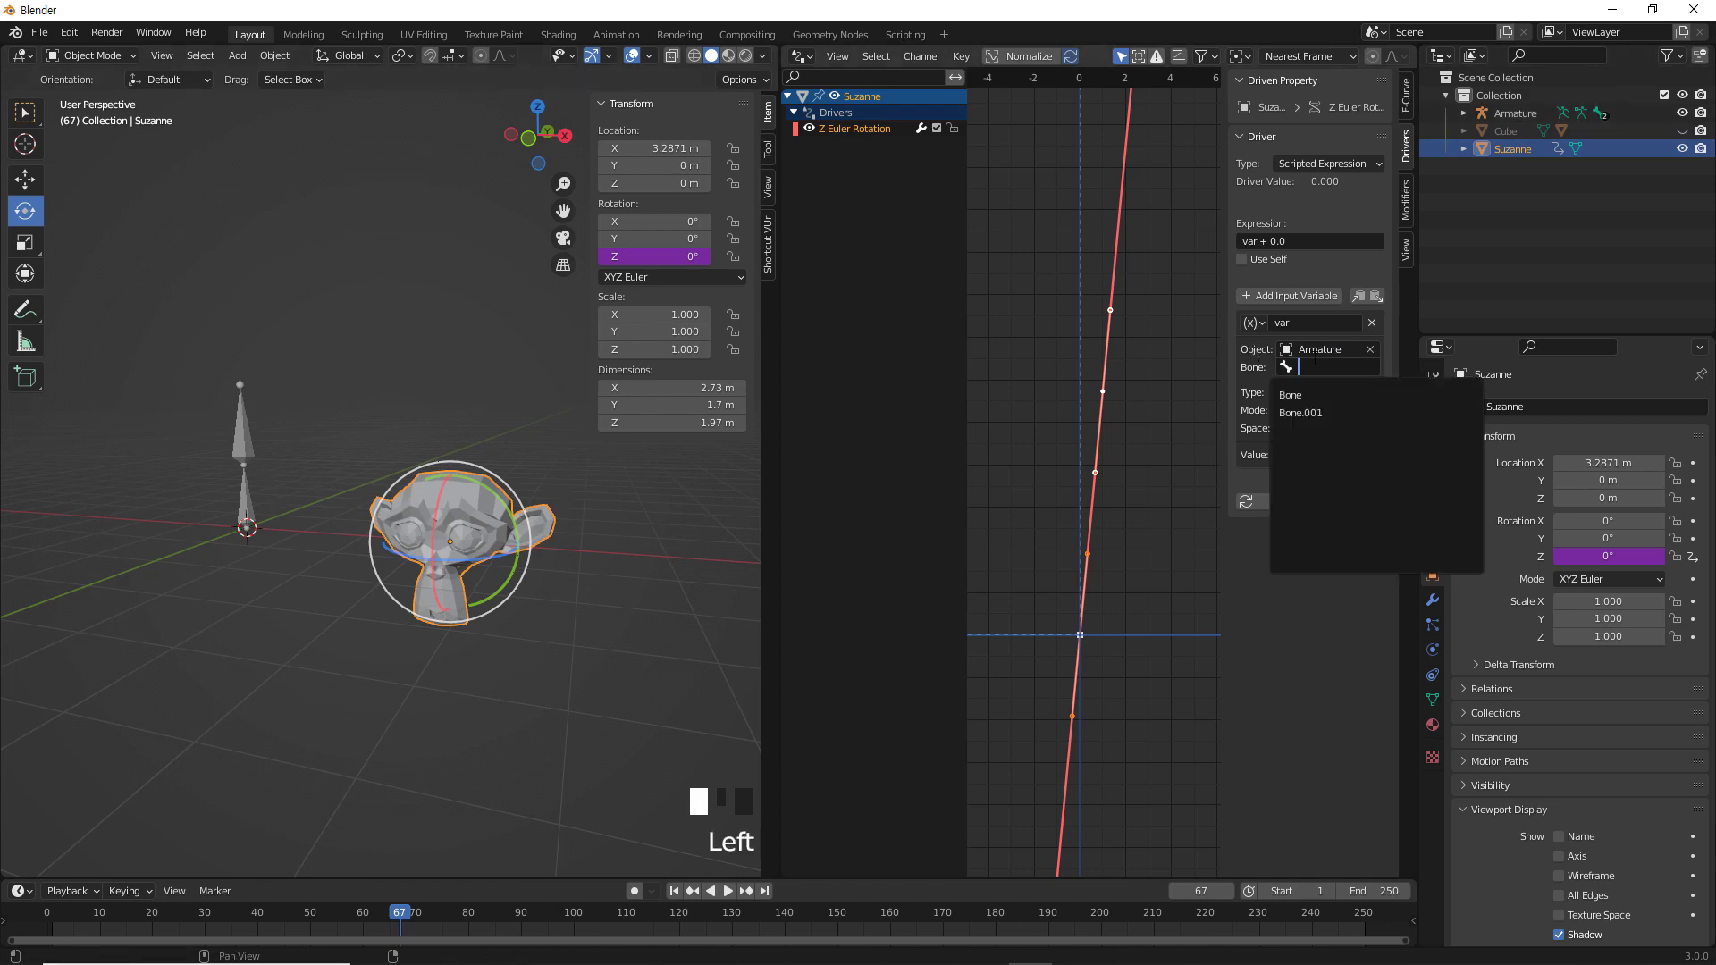
left_click(1312, 413)
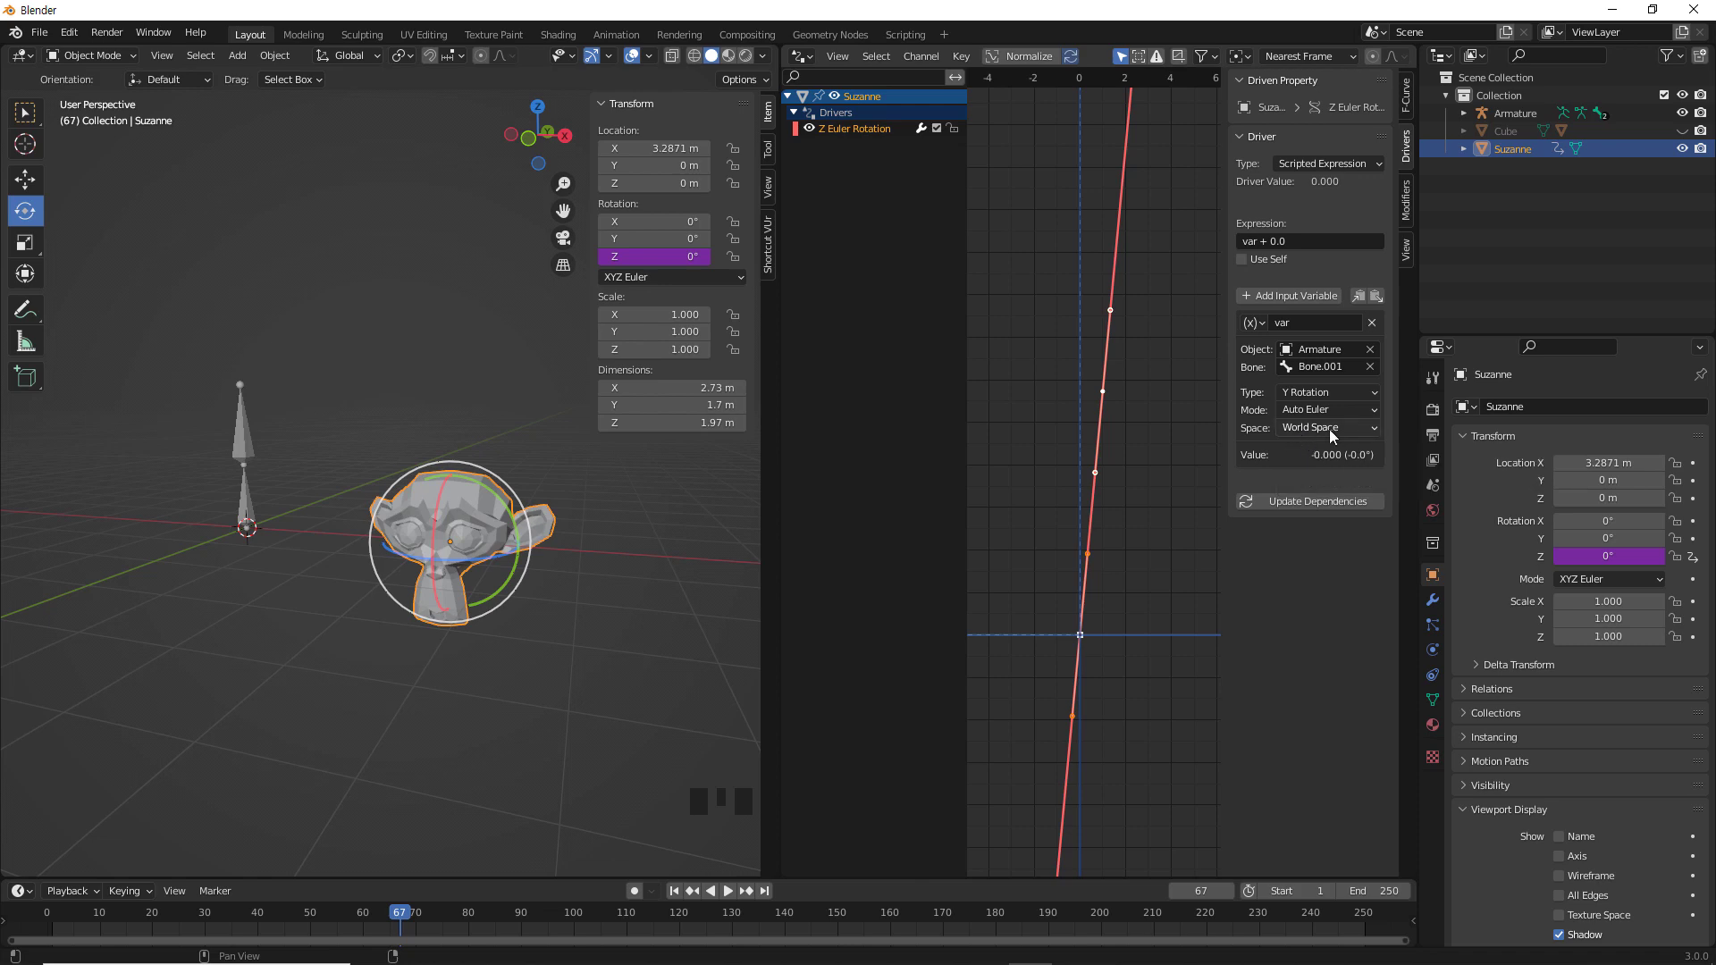
Step: Put the armature in Pose Mode, trial-rotate the lower bone to test the World Space driver, and cancel the rotation
left_click(247, 437)
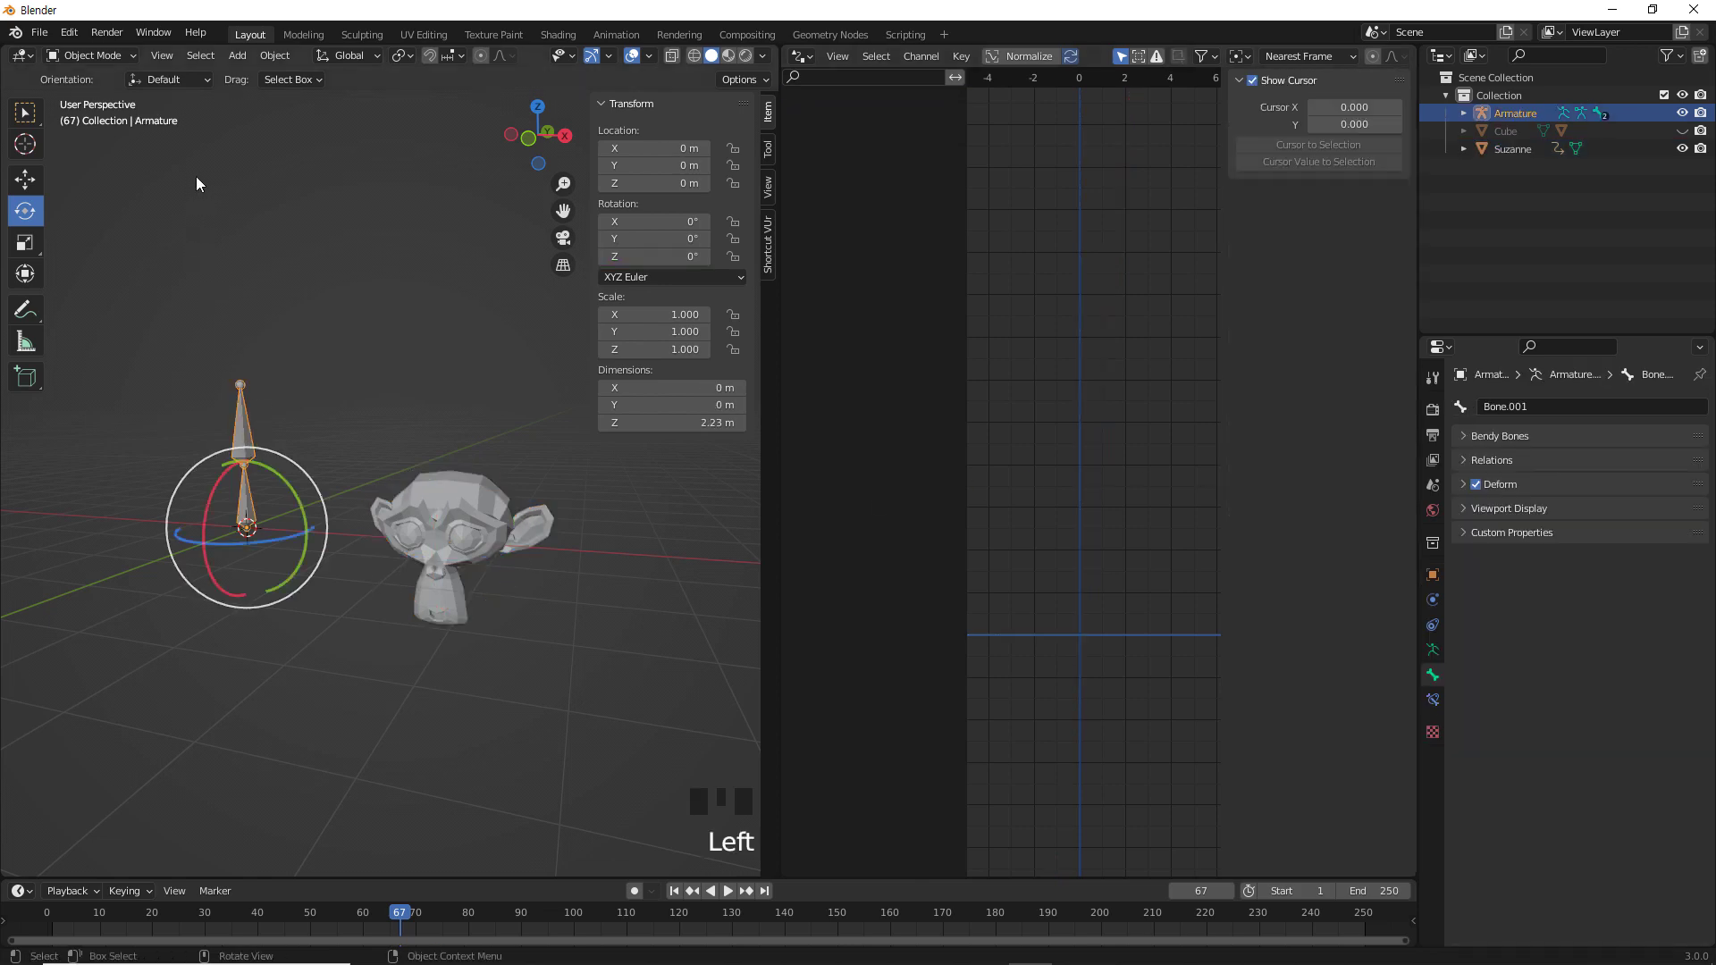
left_click(121, 56)
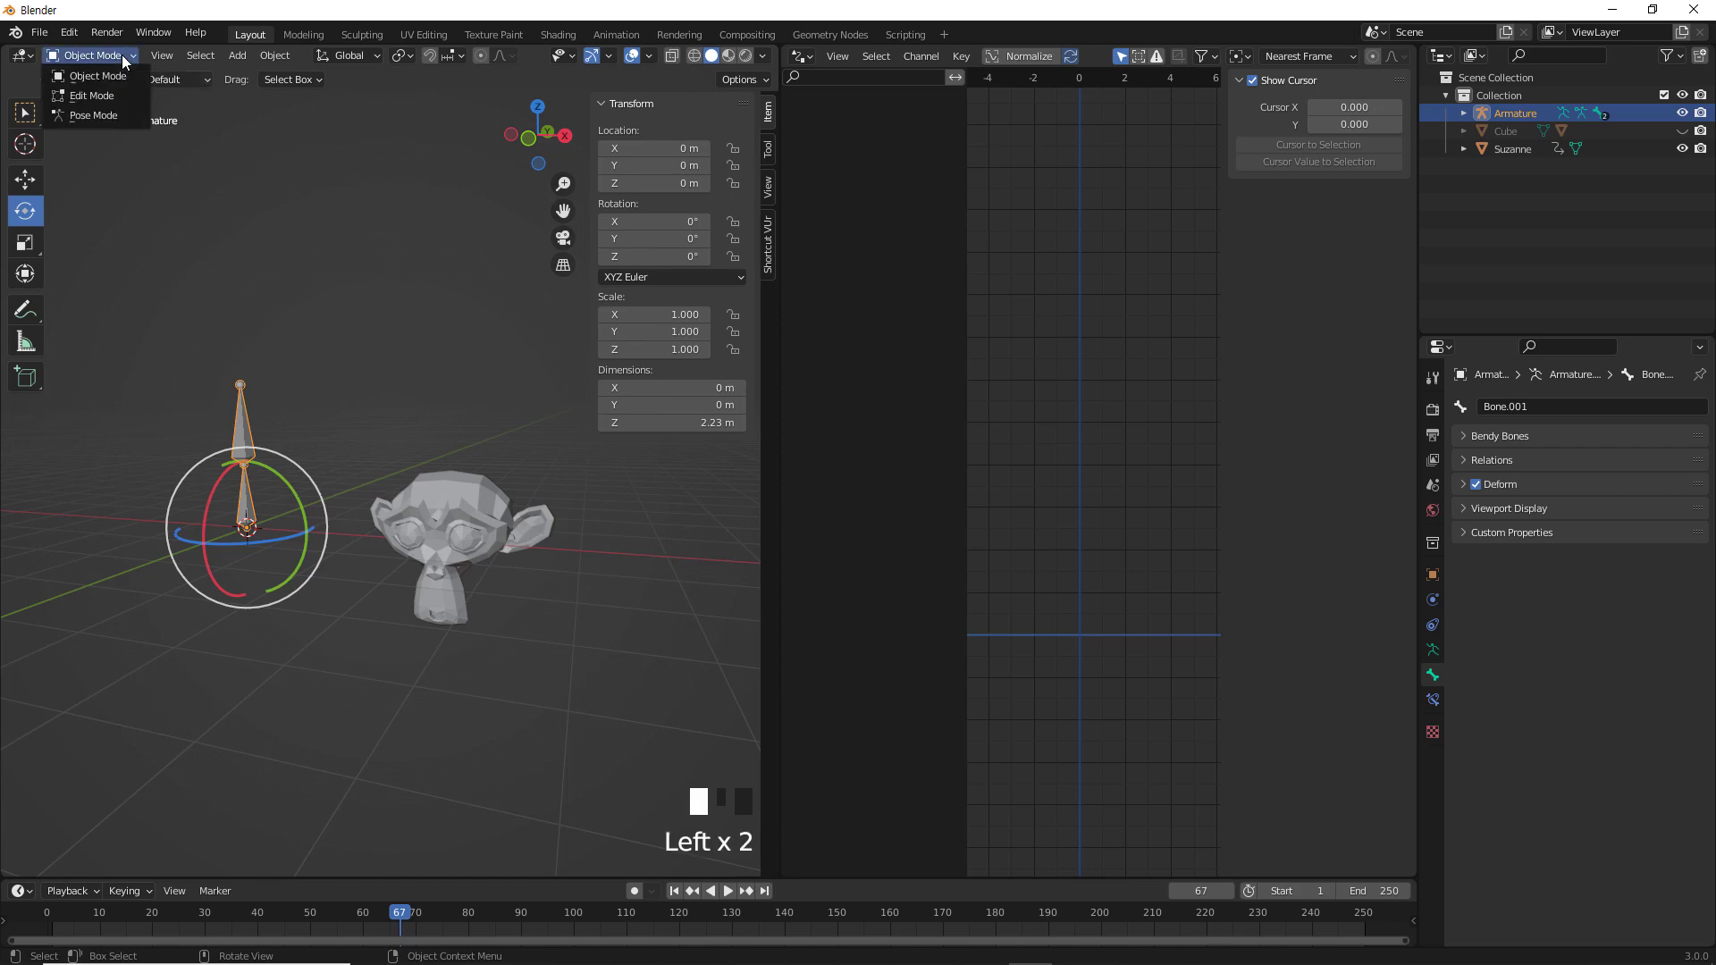
left_click(109, 114)
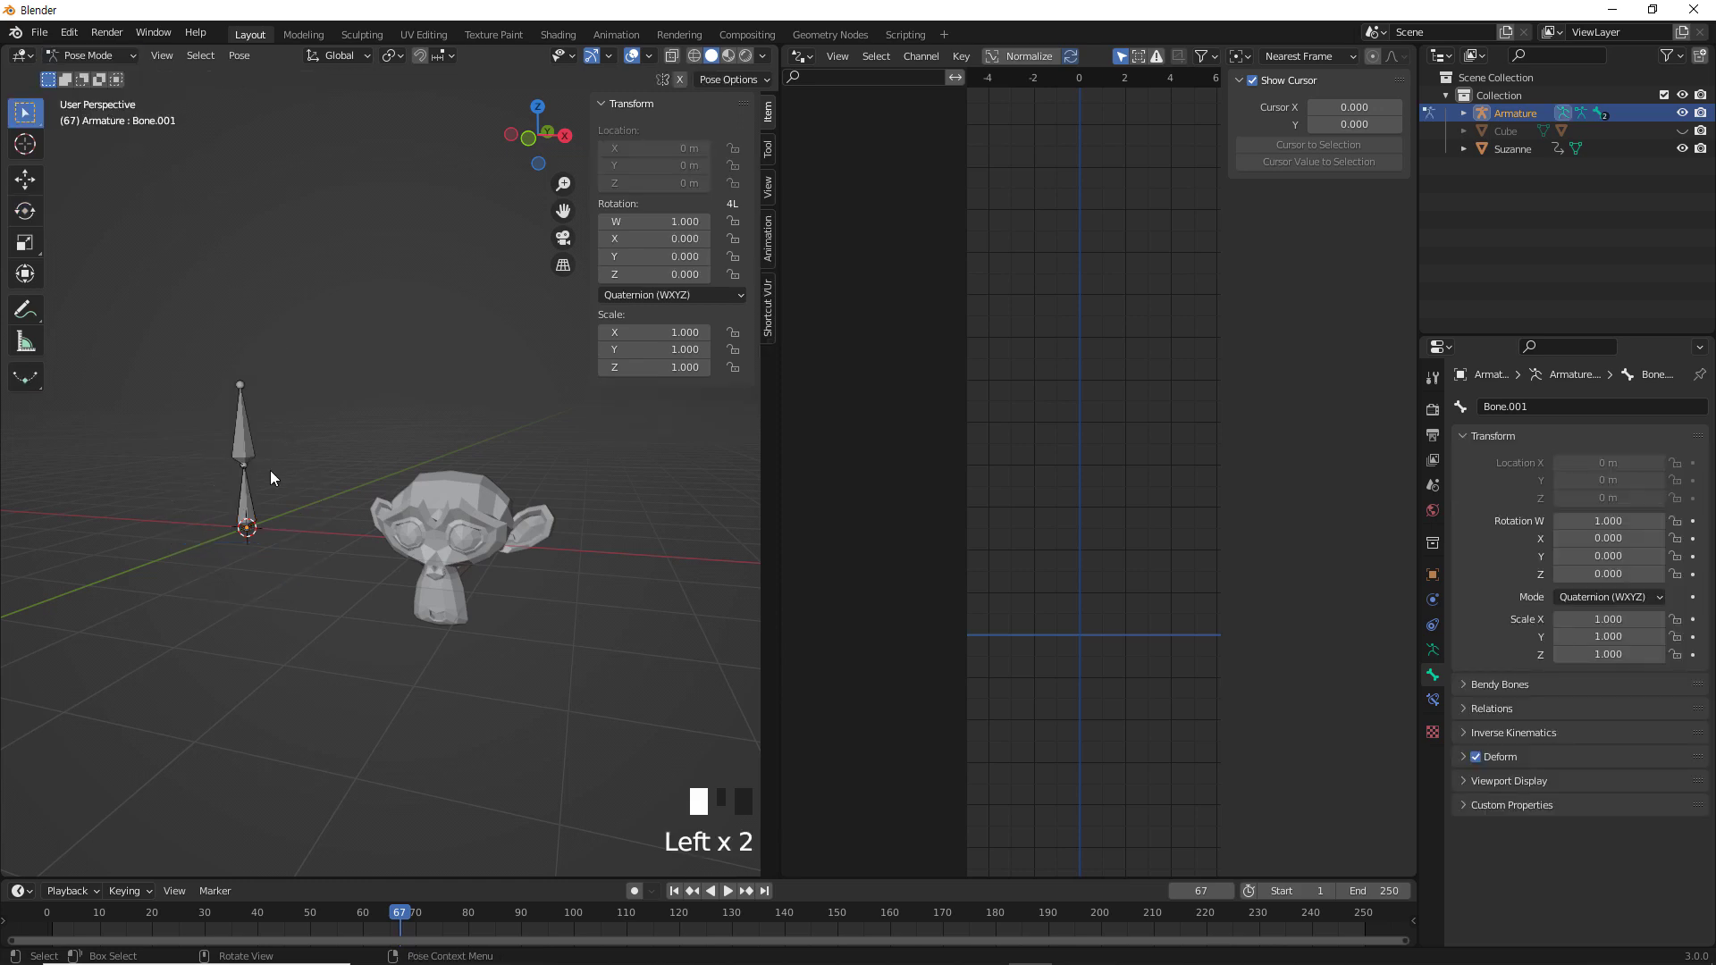
left_click(242, 498)
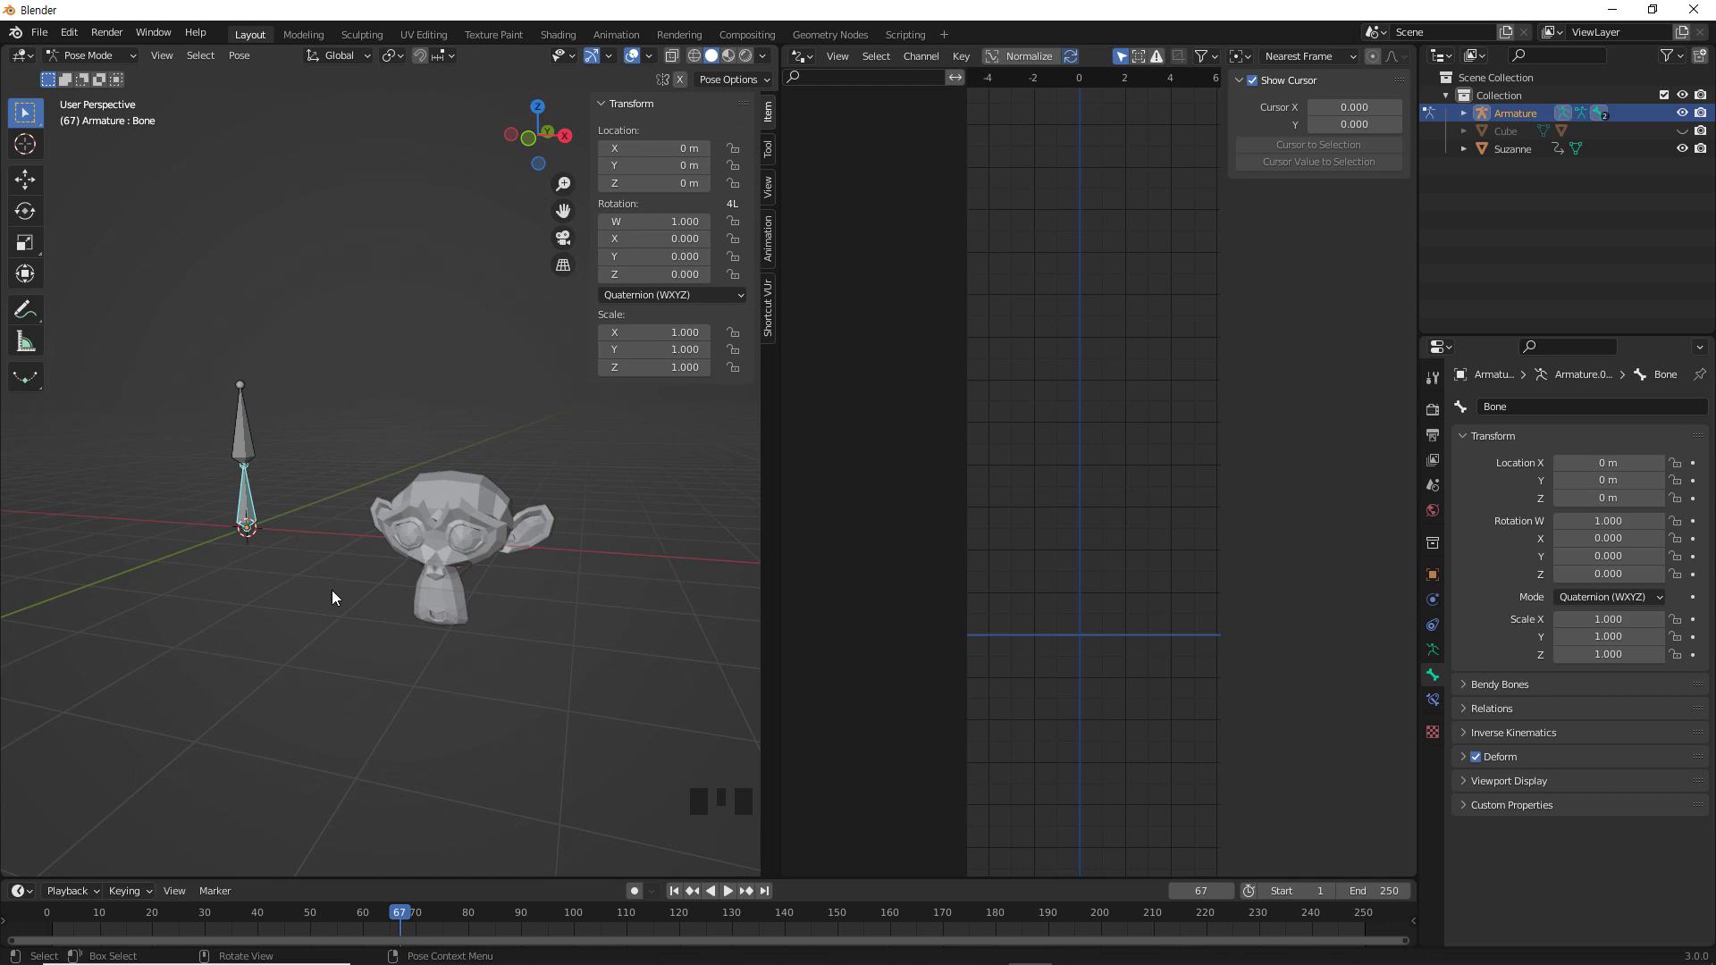
key("r")
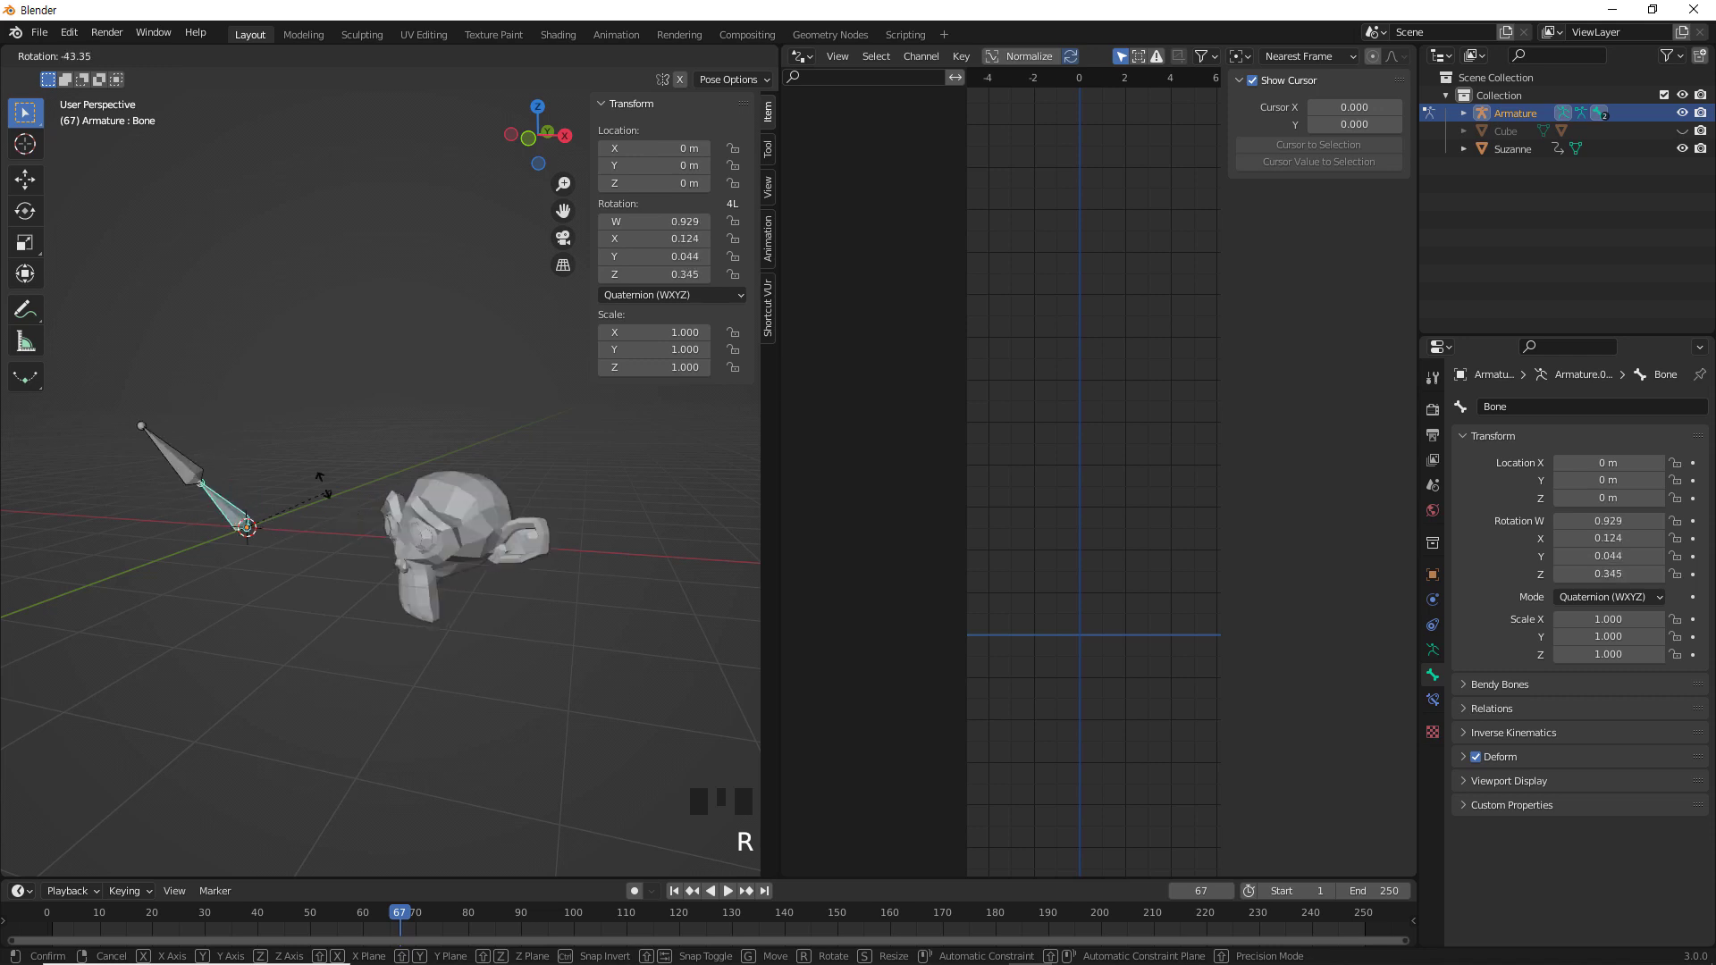
right_click(371, 535)
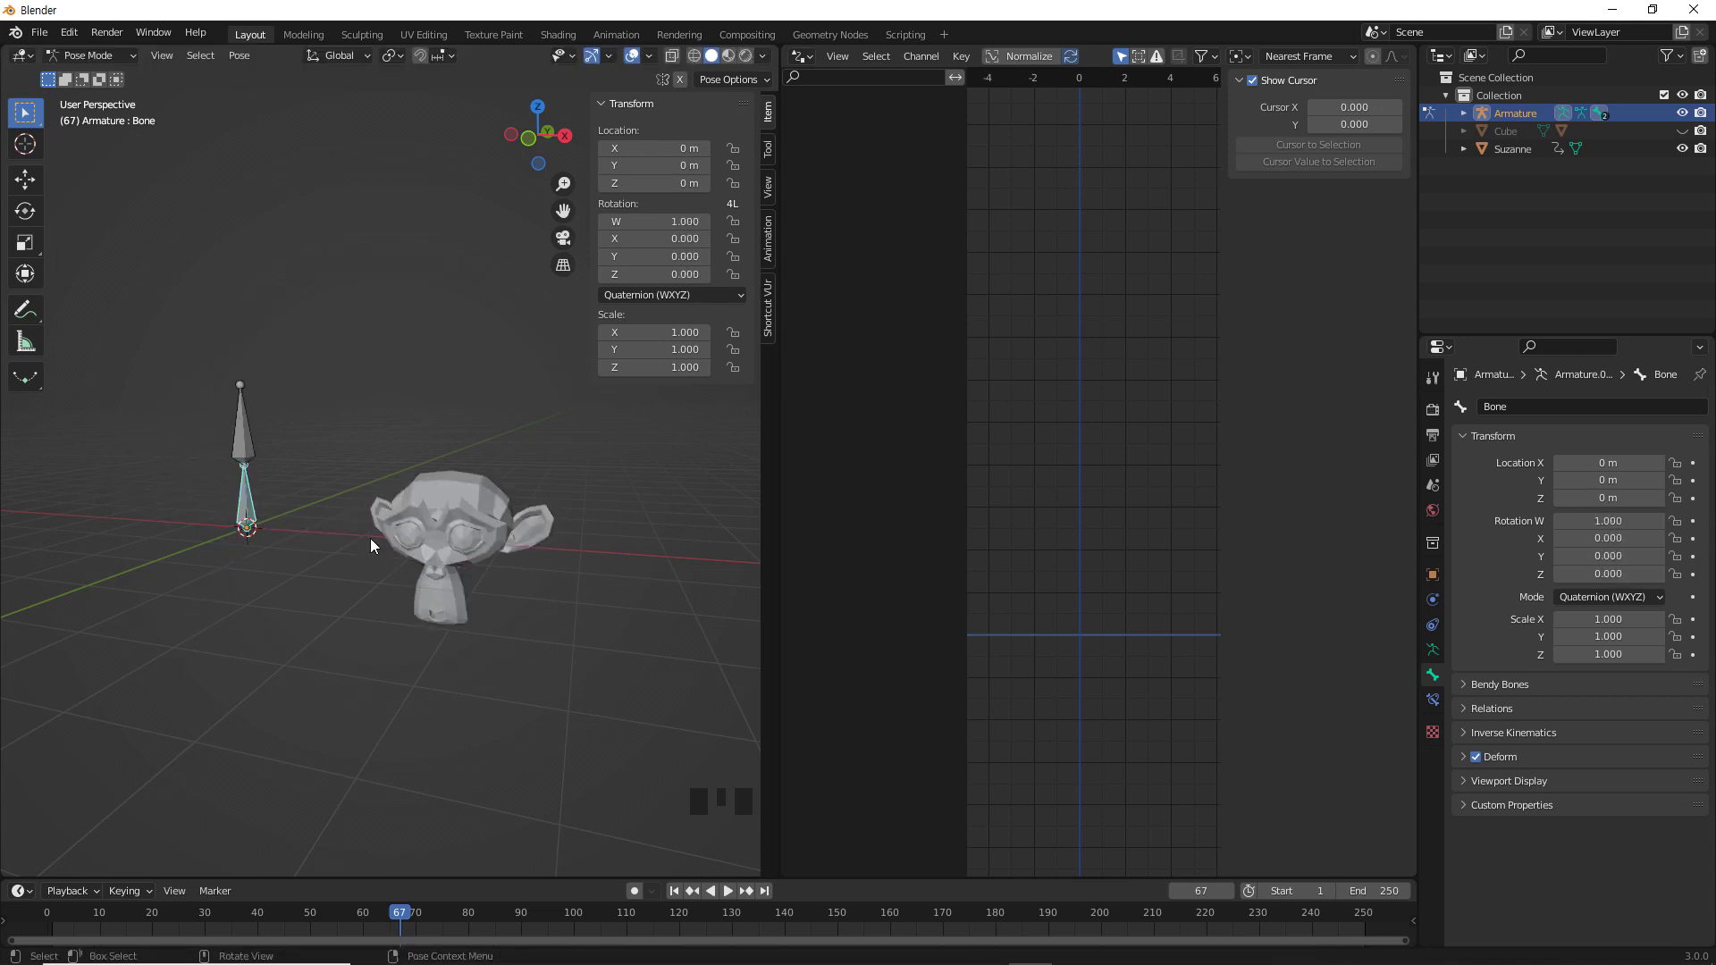
Step: Trial-rotate the upper bone under the World Space driver, cancel the rotation, and return the armature to Object Mode
left_click(244, 418)
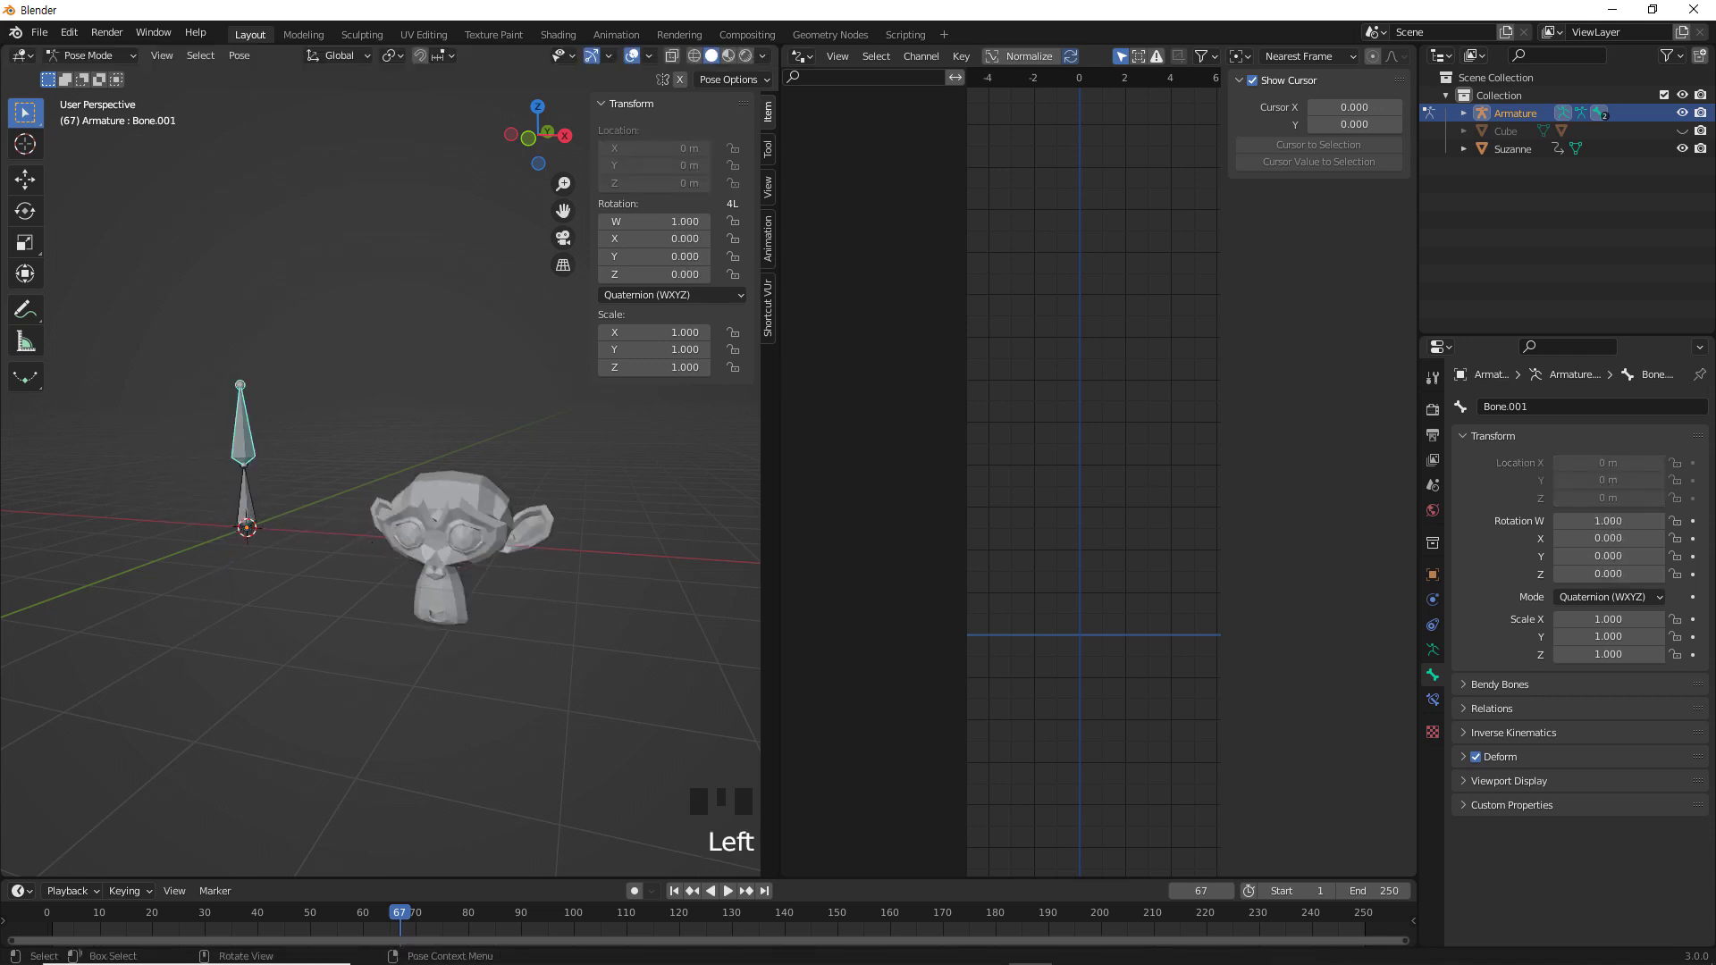
key("r")
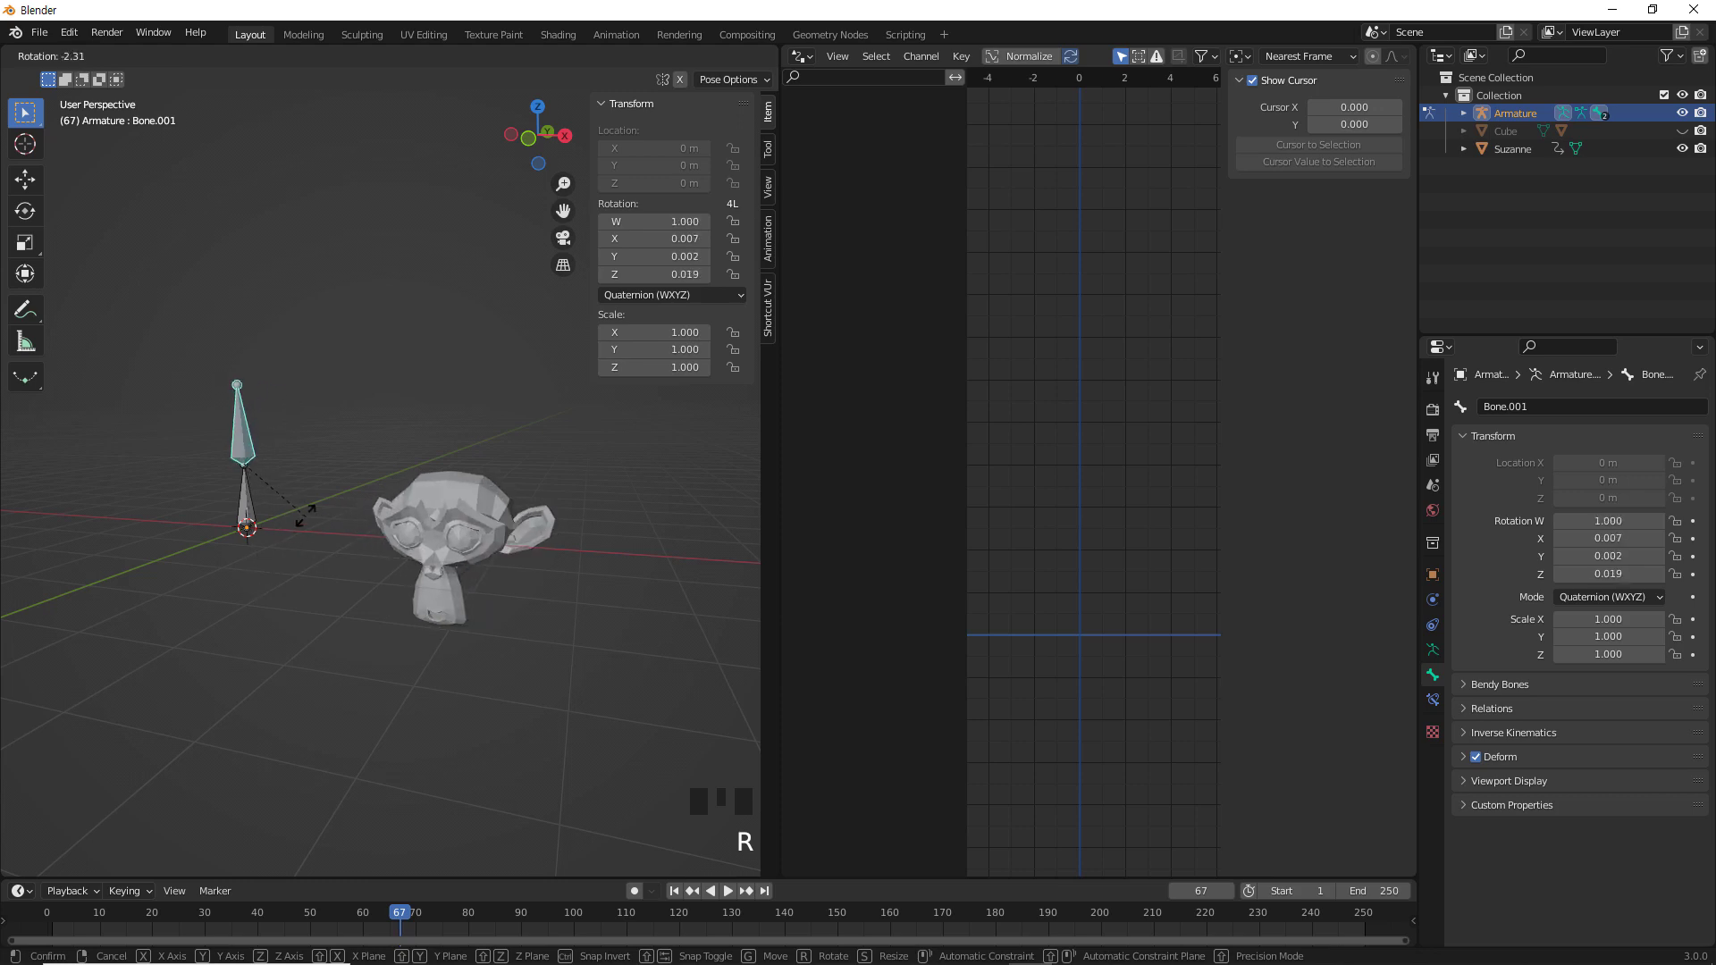
right_click(288, 490)
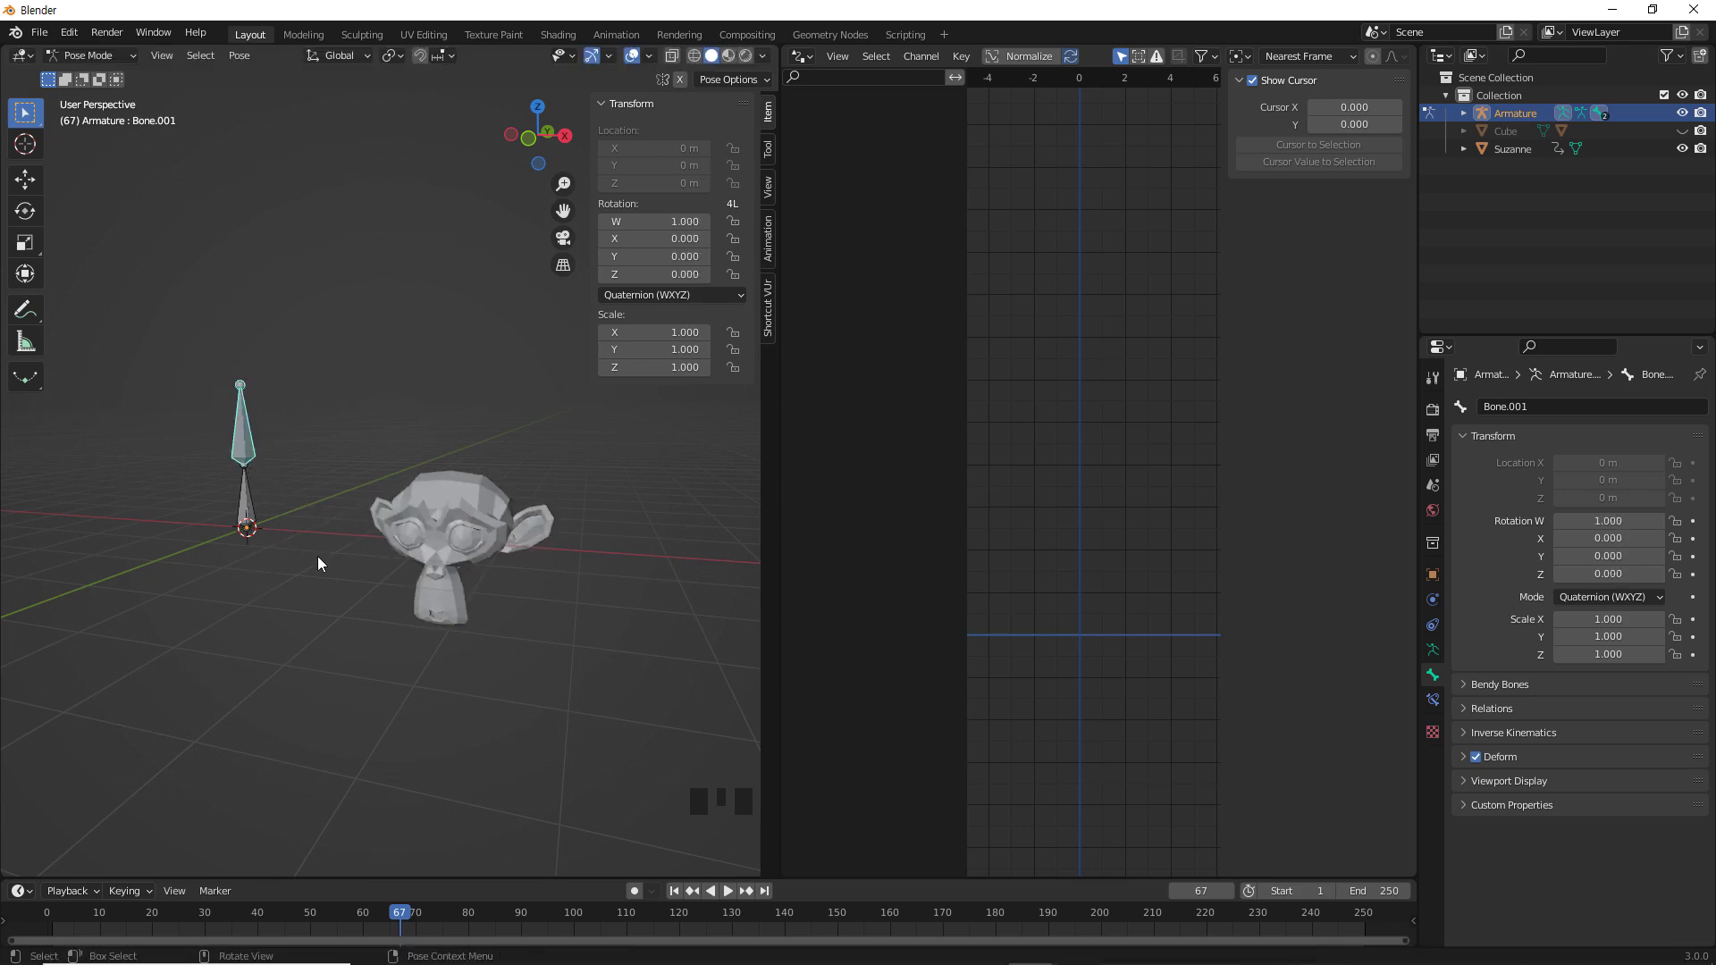
left_click(134, 55)
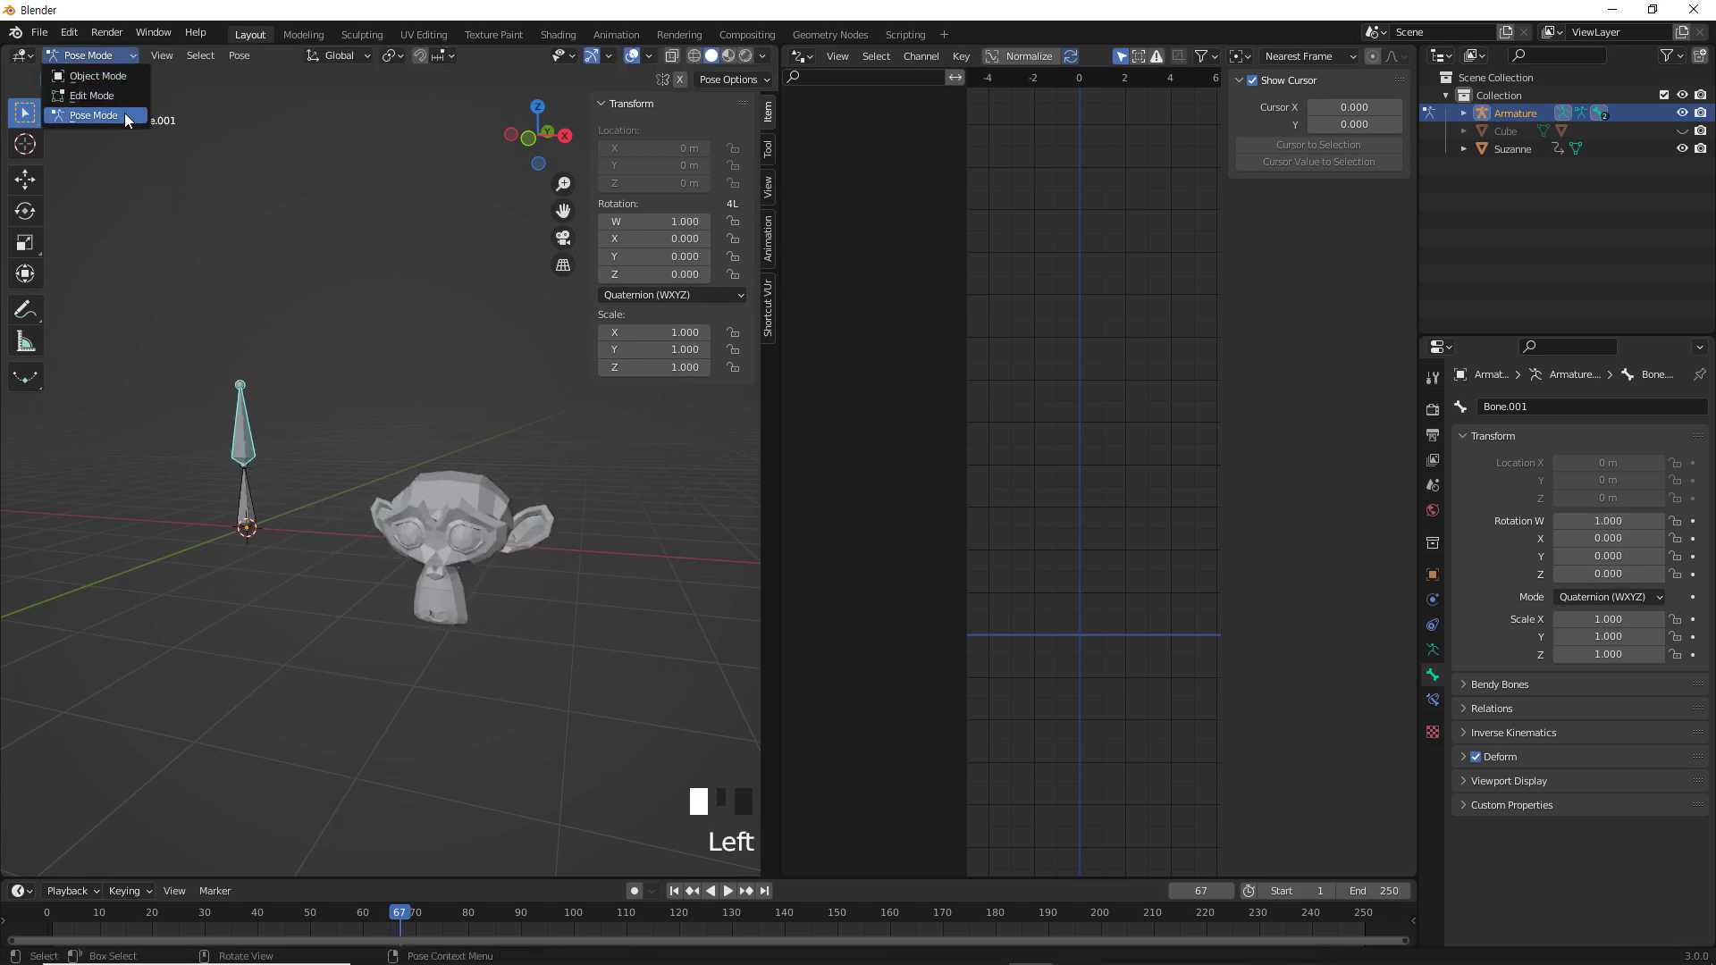
left_click(93, 75)
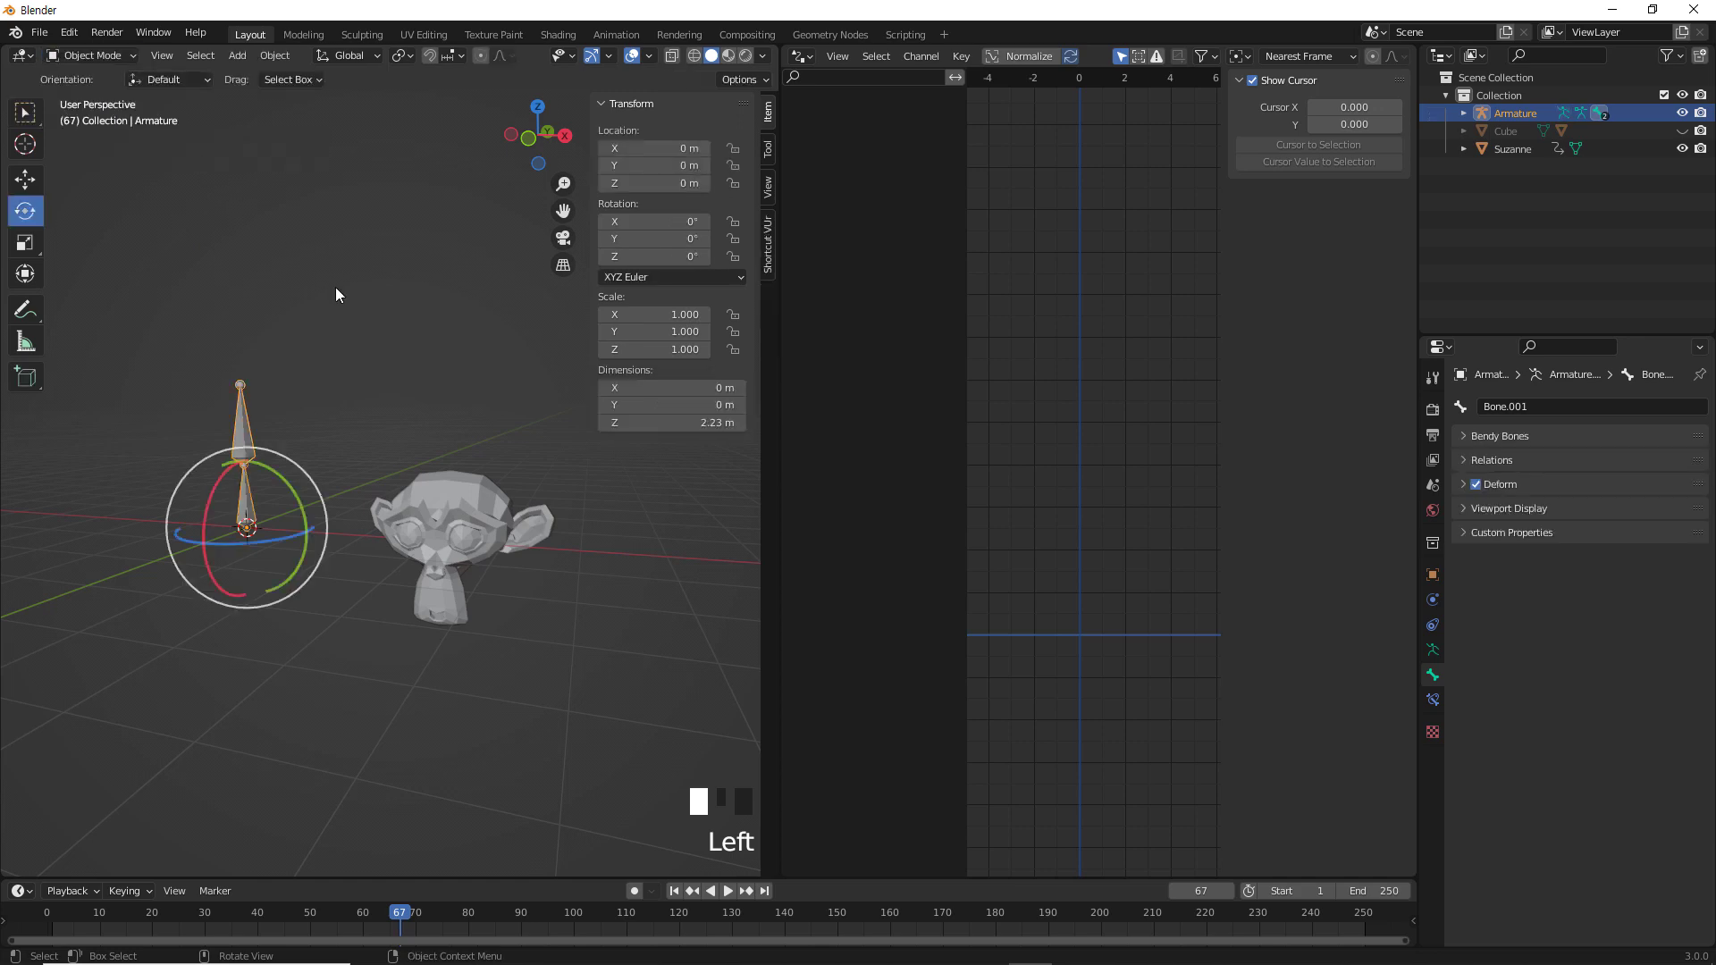
Step: Set the monkey head's driver variable to Transform Space, keeping Bone.001 as its target bone
left_click(406, 657)
left_click(465, 527)
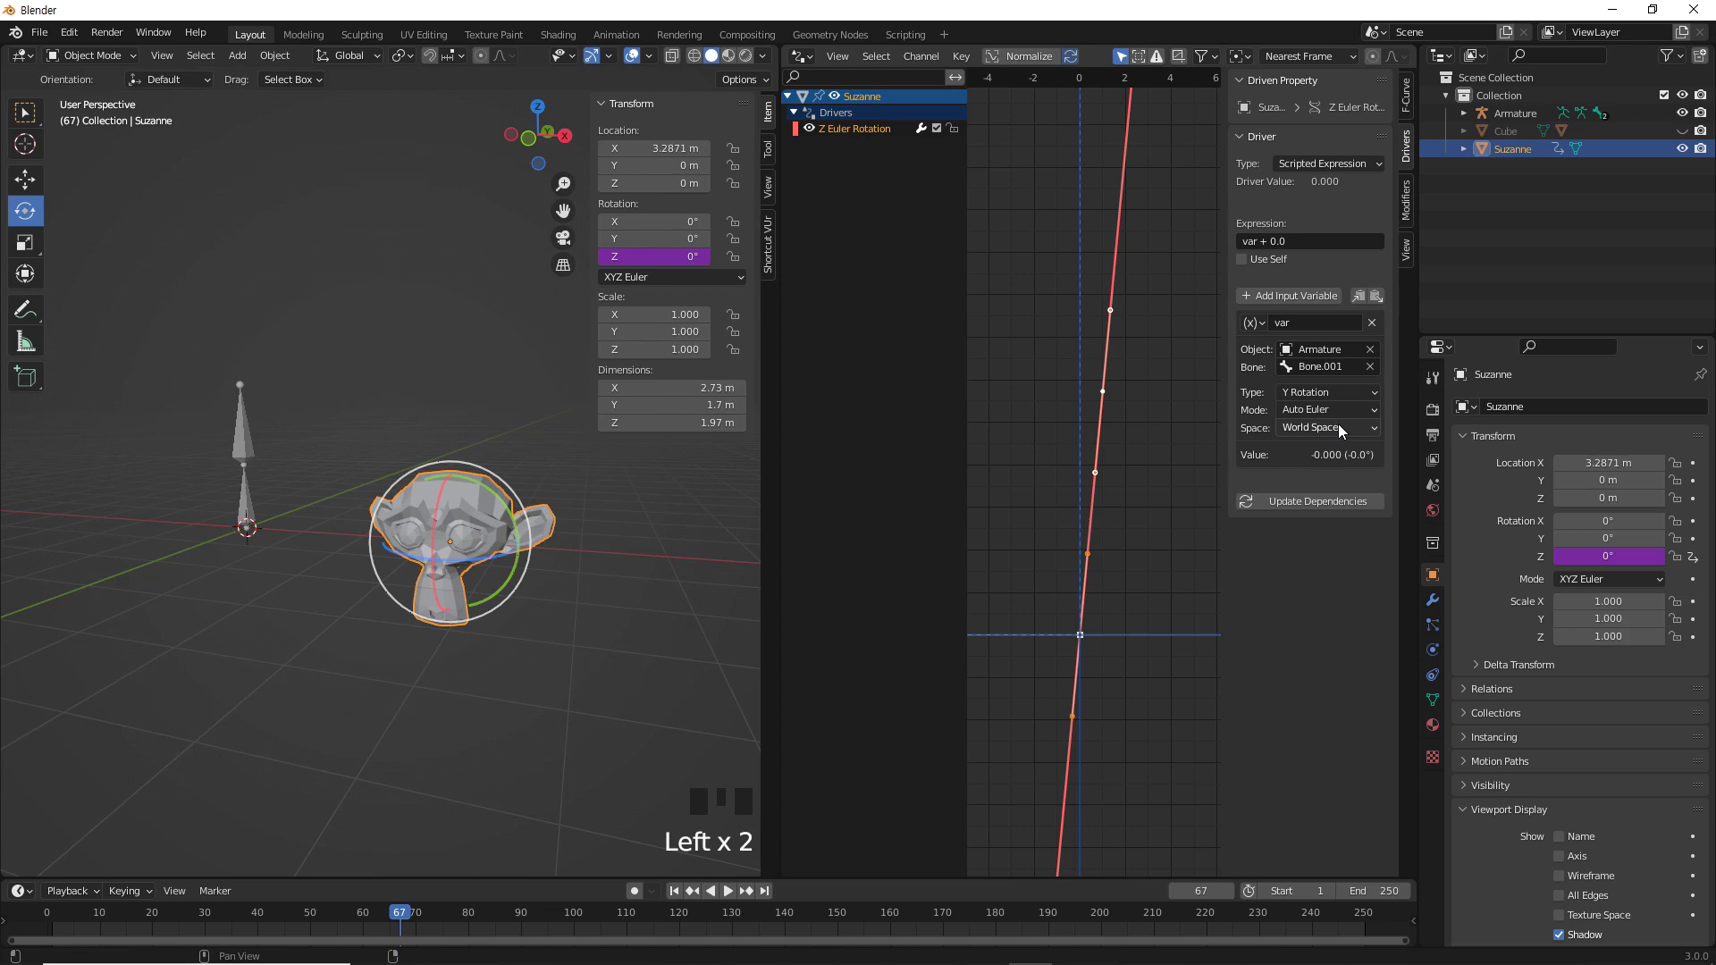
left_click(1330, 366)
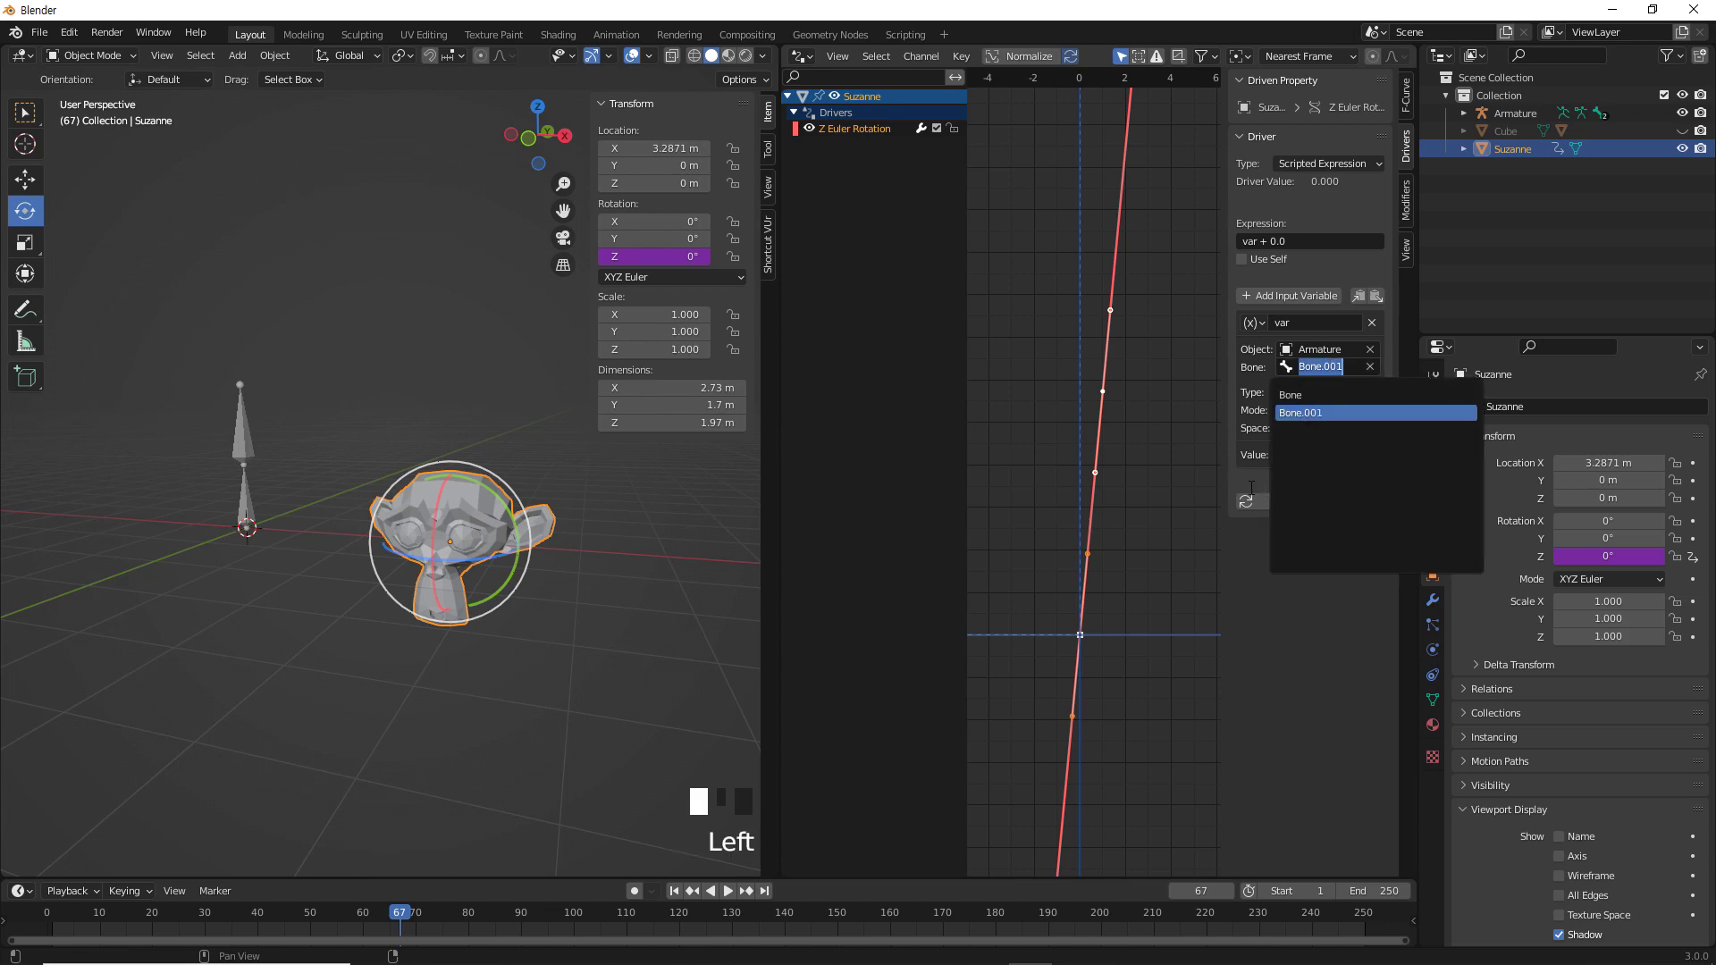
key("Return")
left_click(1323, 432)
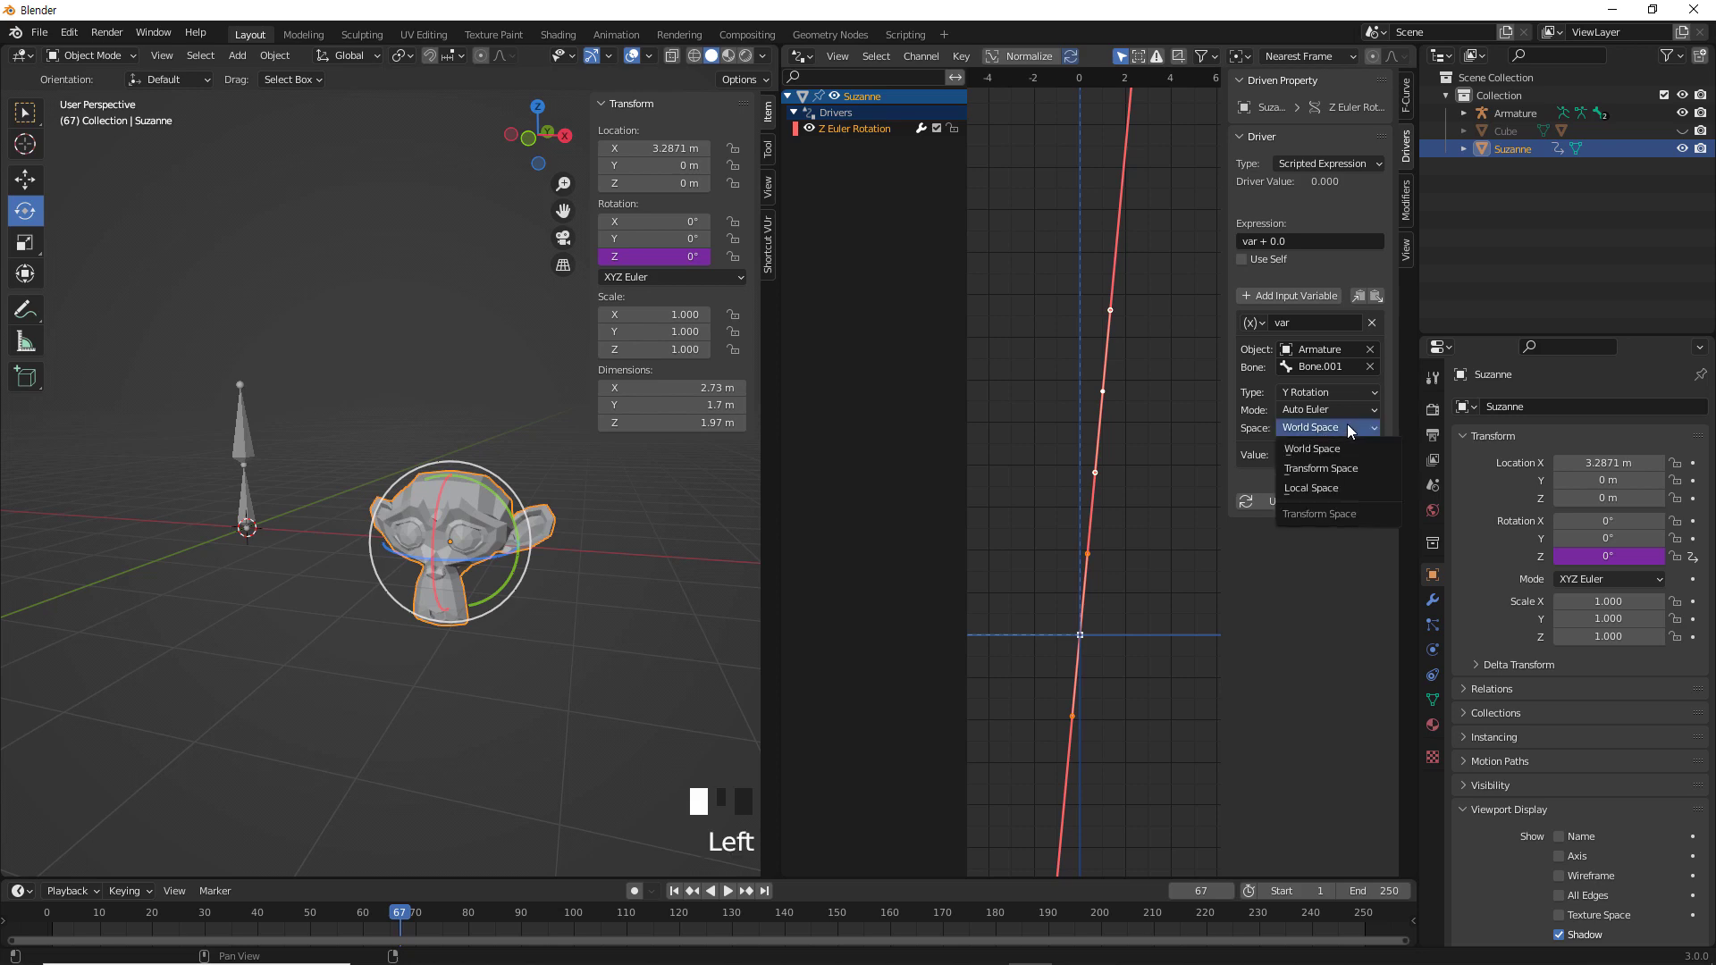
left_click(1344, 470)
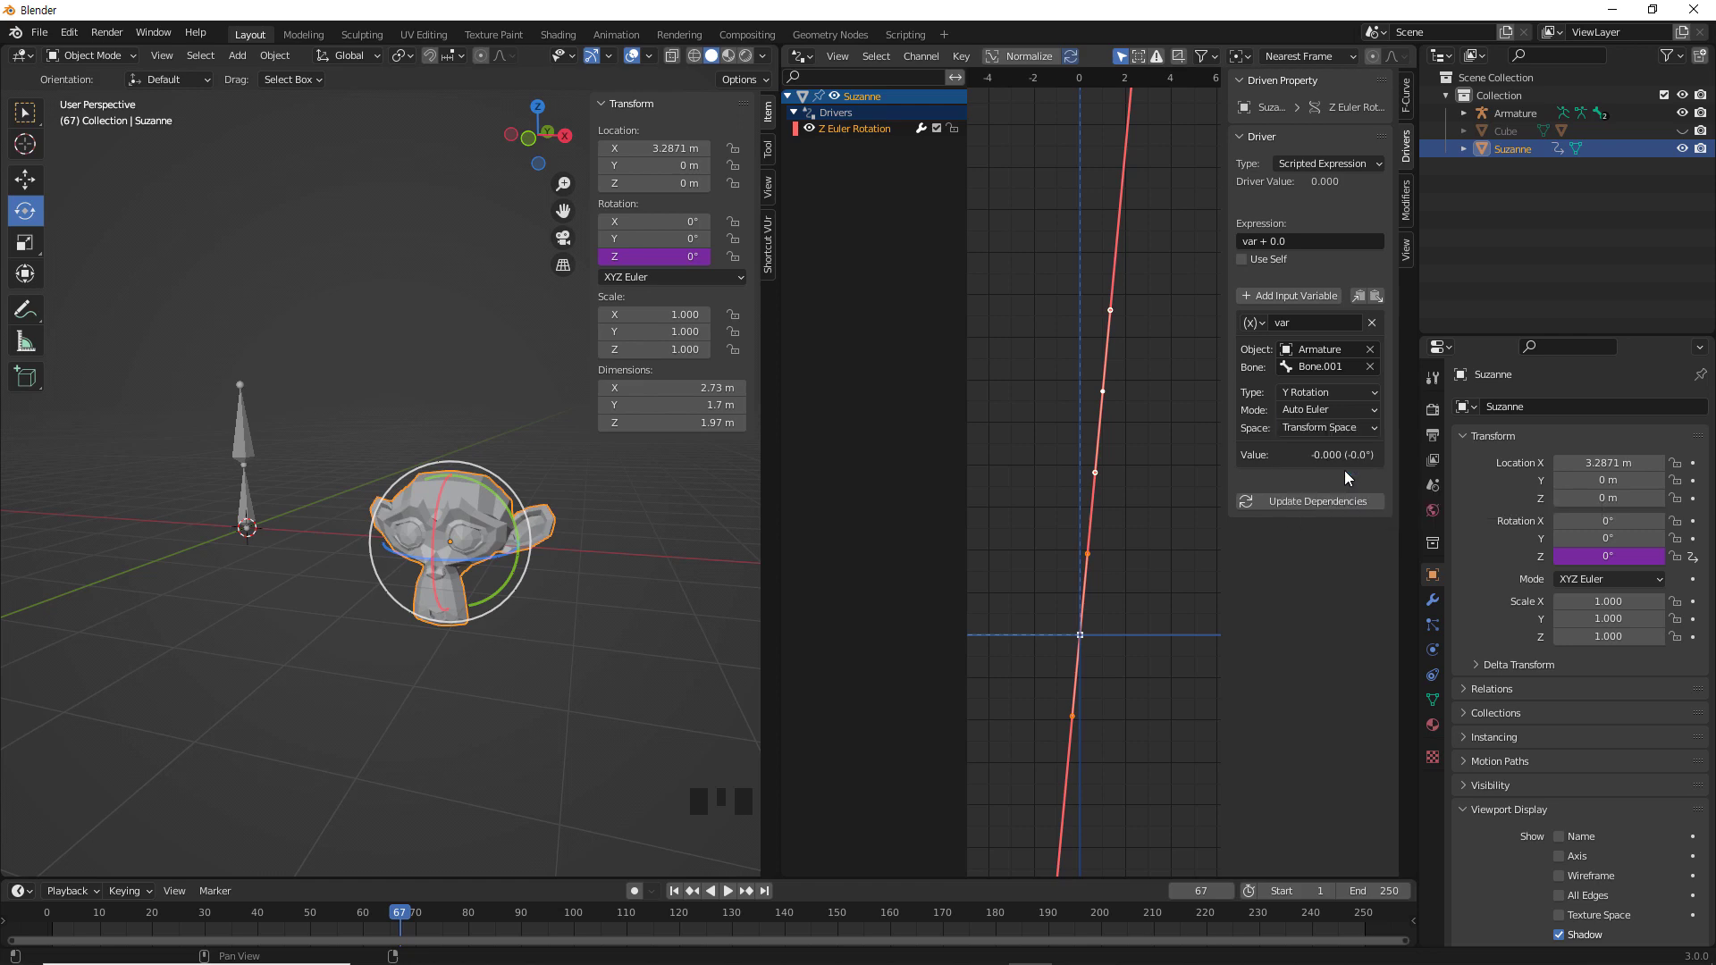
left_click(1349, 364)
left_click(1325, 411)
Step: Put the armature in Pose Mode, trial-rotate the upper bone to test the Transform Space driver, and cancel the rotation
left_click(244, 431)
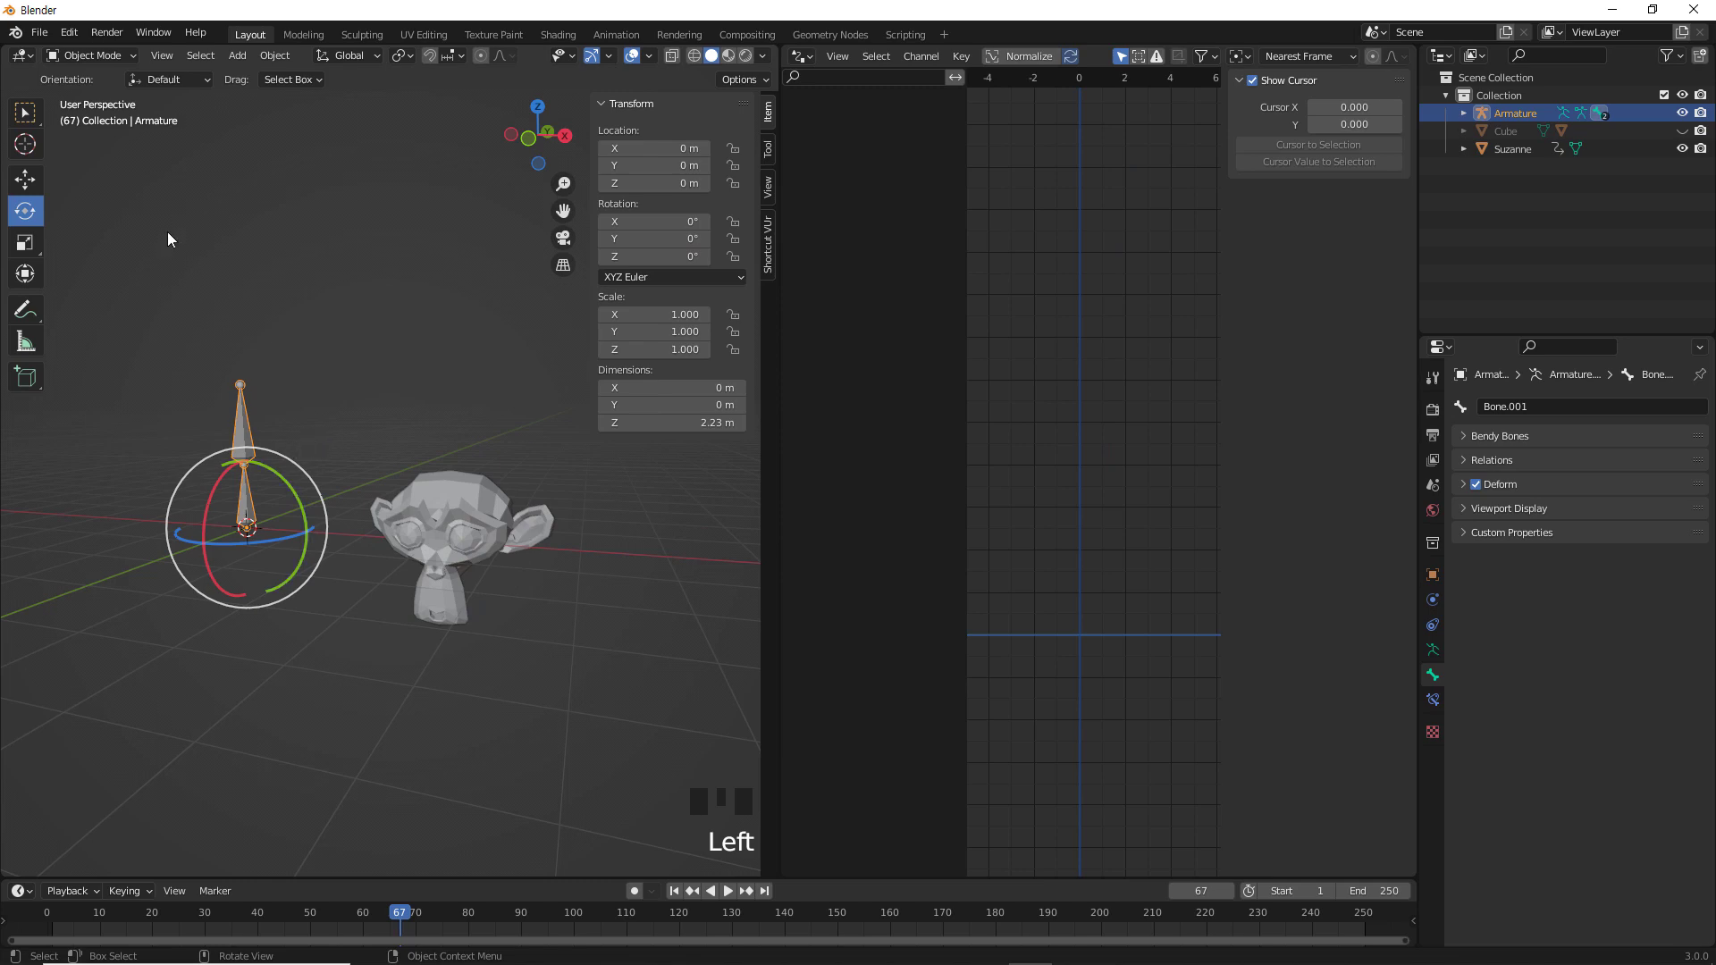
left_click(134, 52)
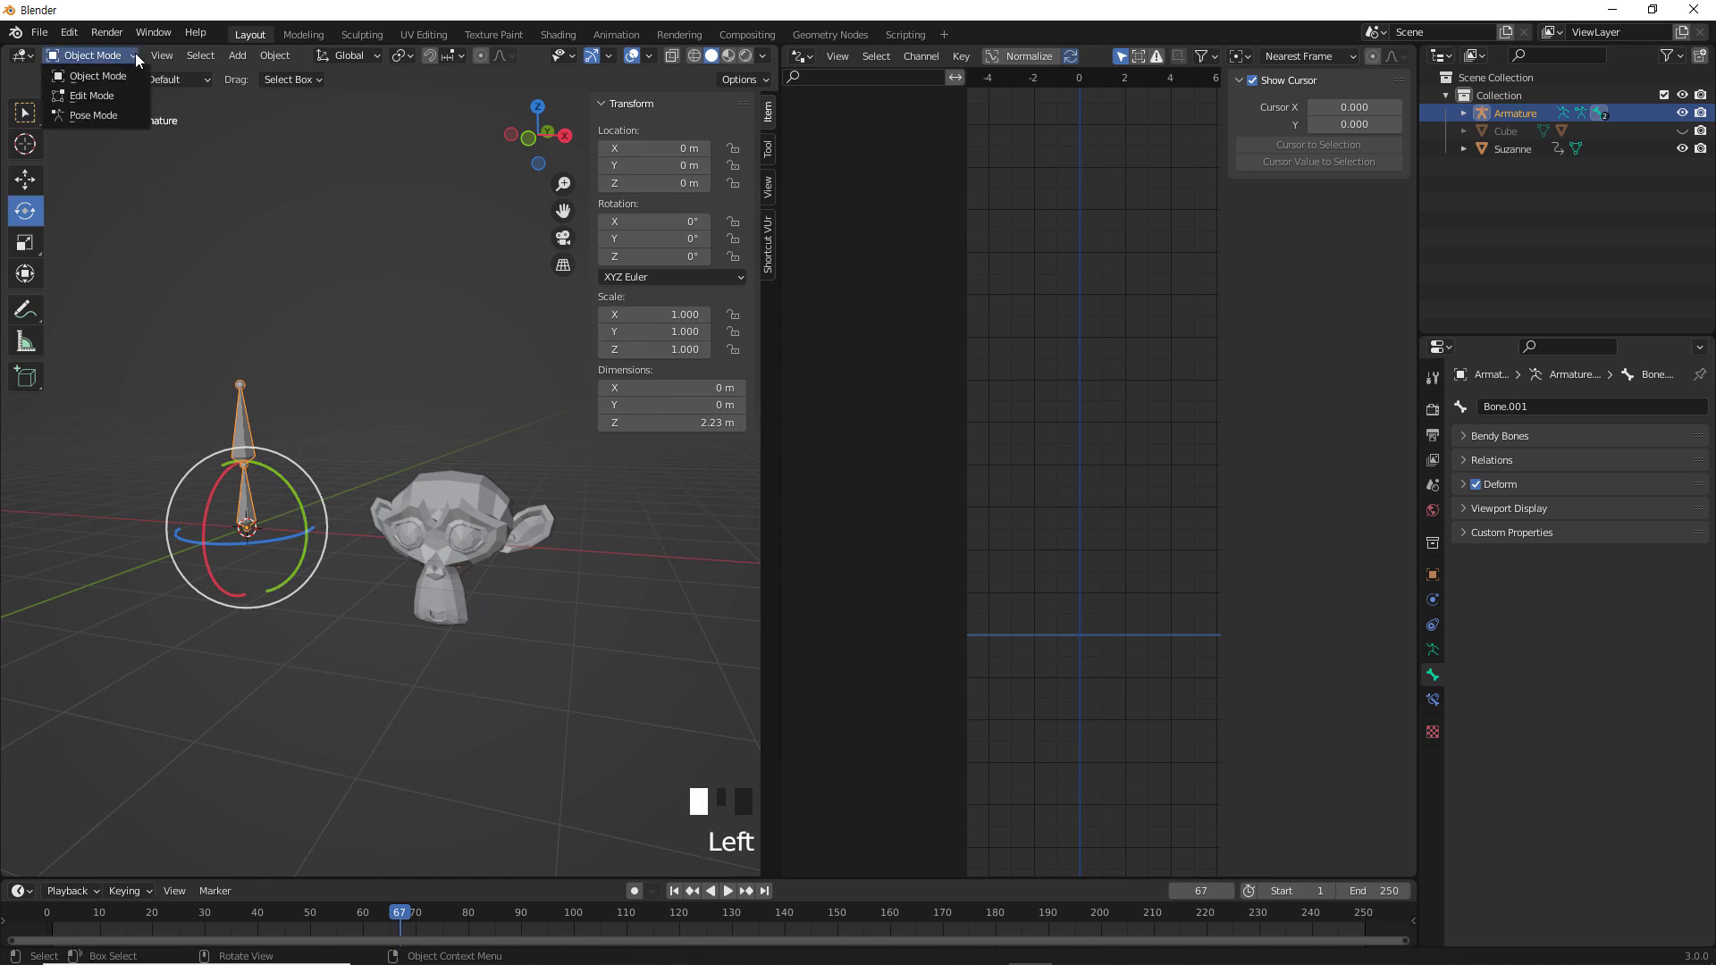
left_click(105, 114)
left_click(244, 414)
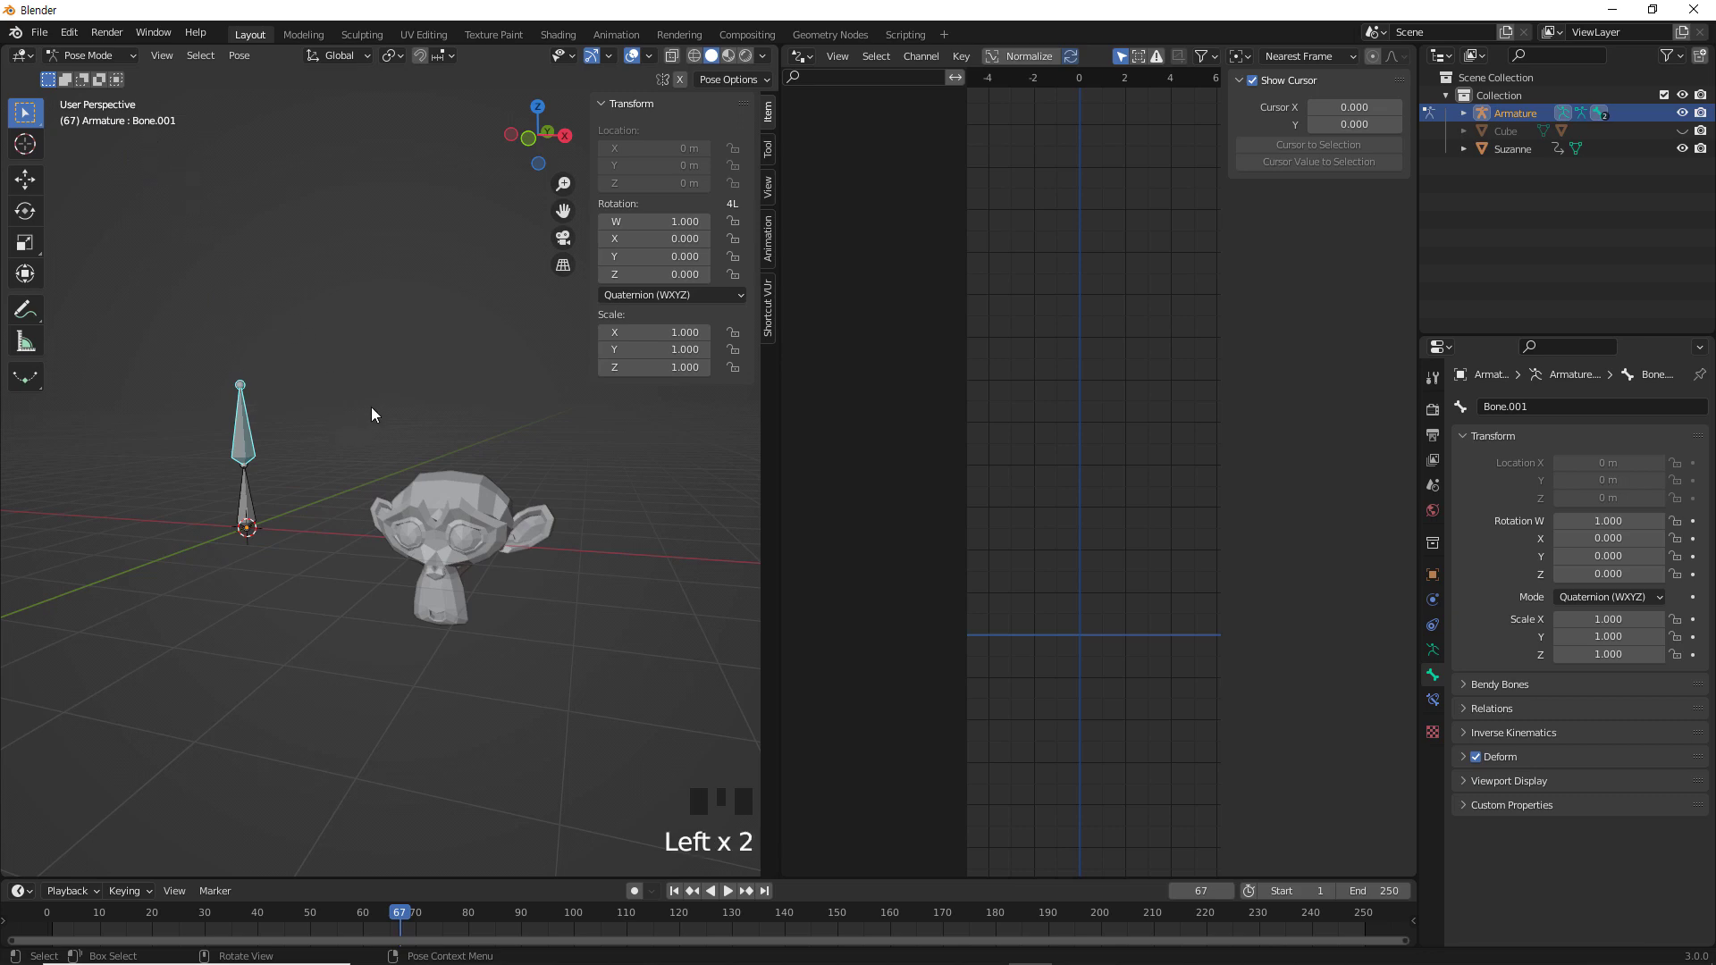
key("r")
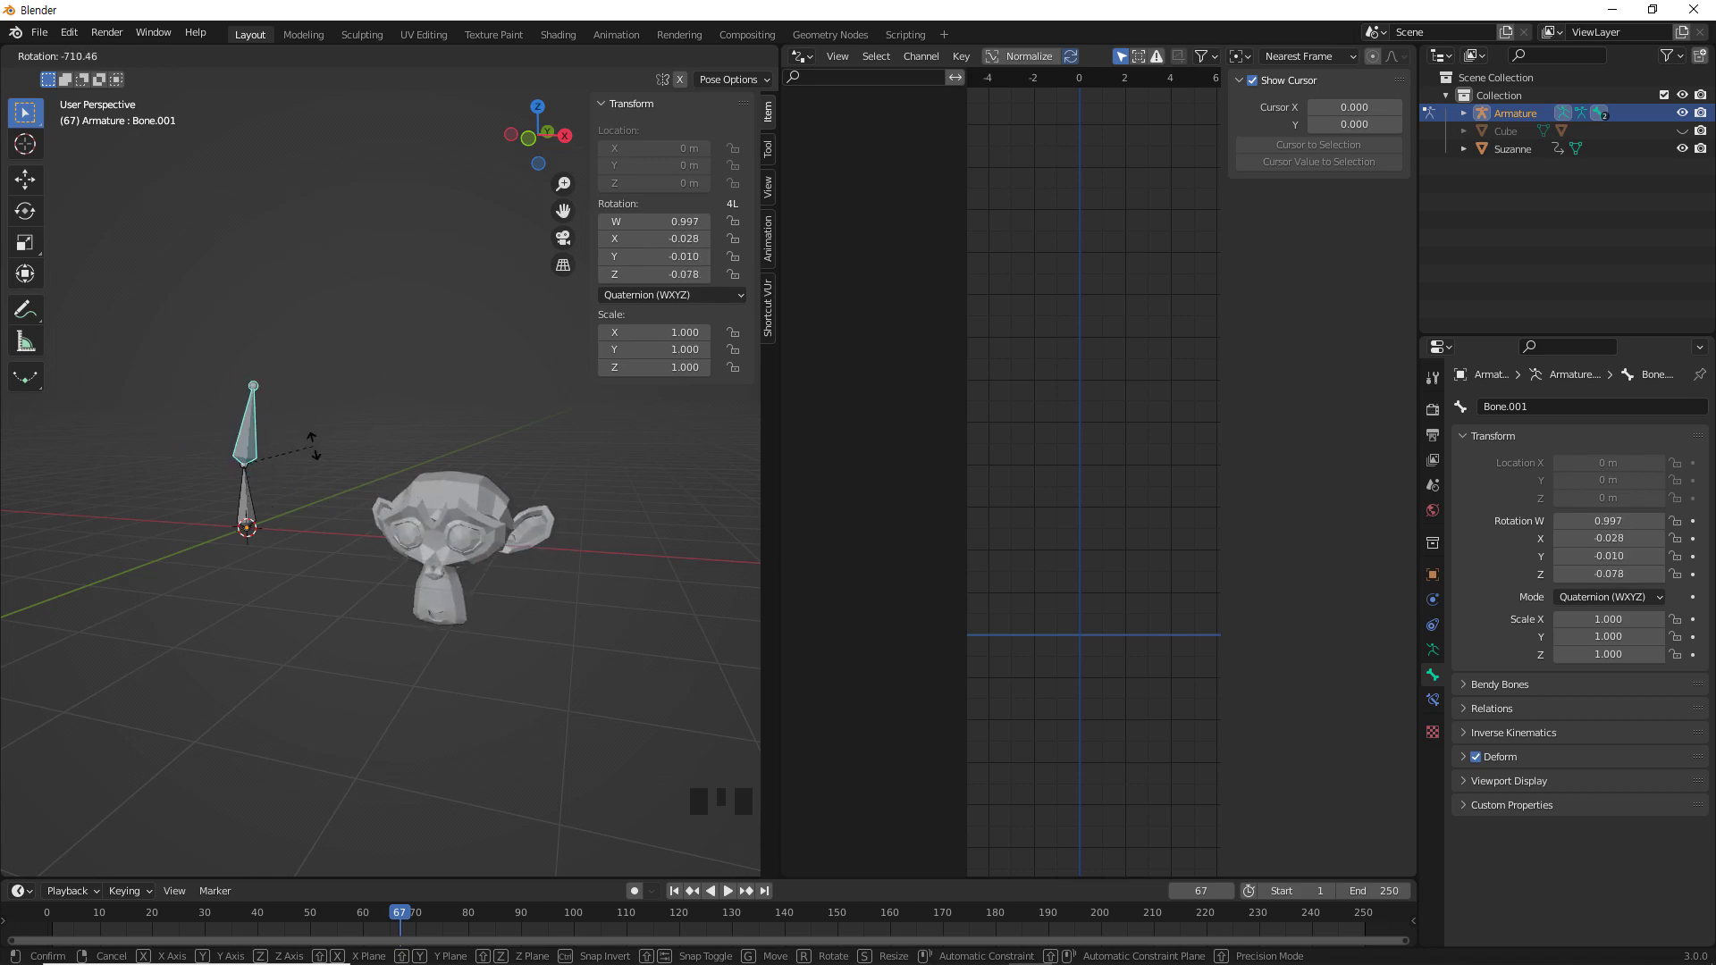
key("Escape")
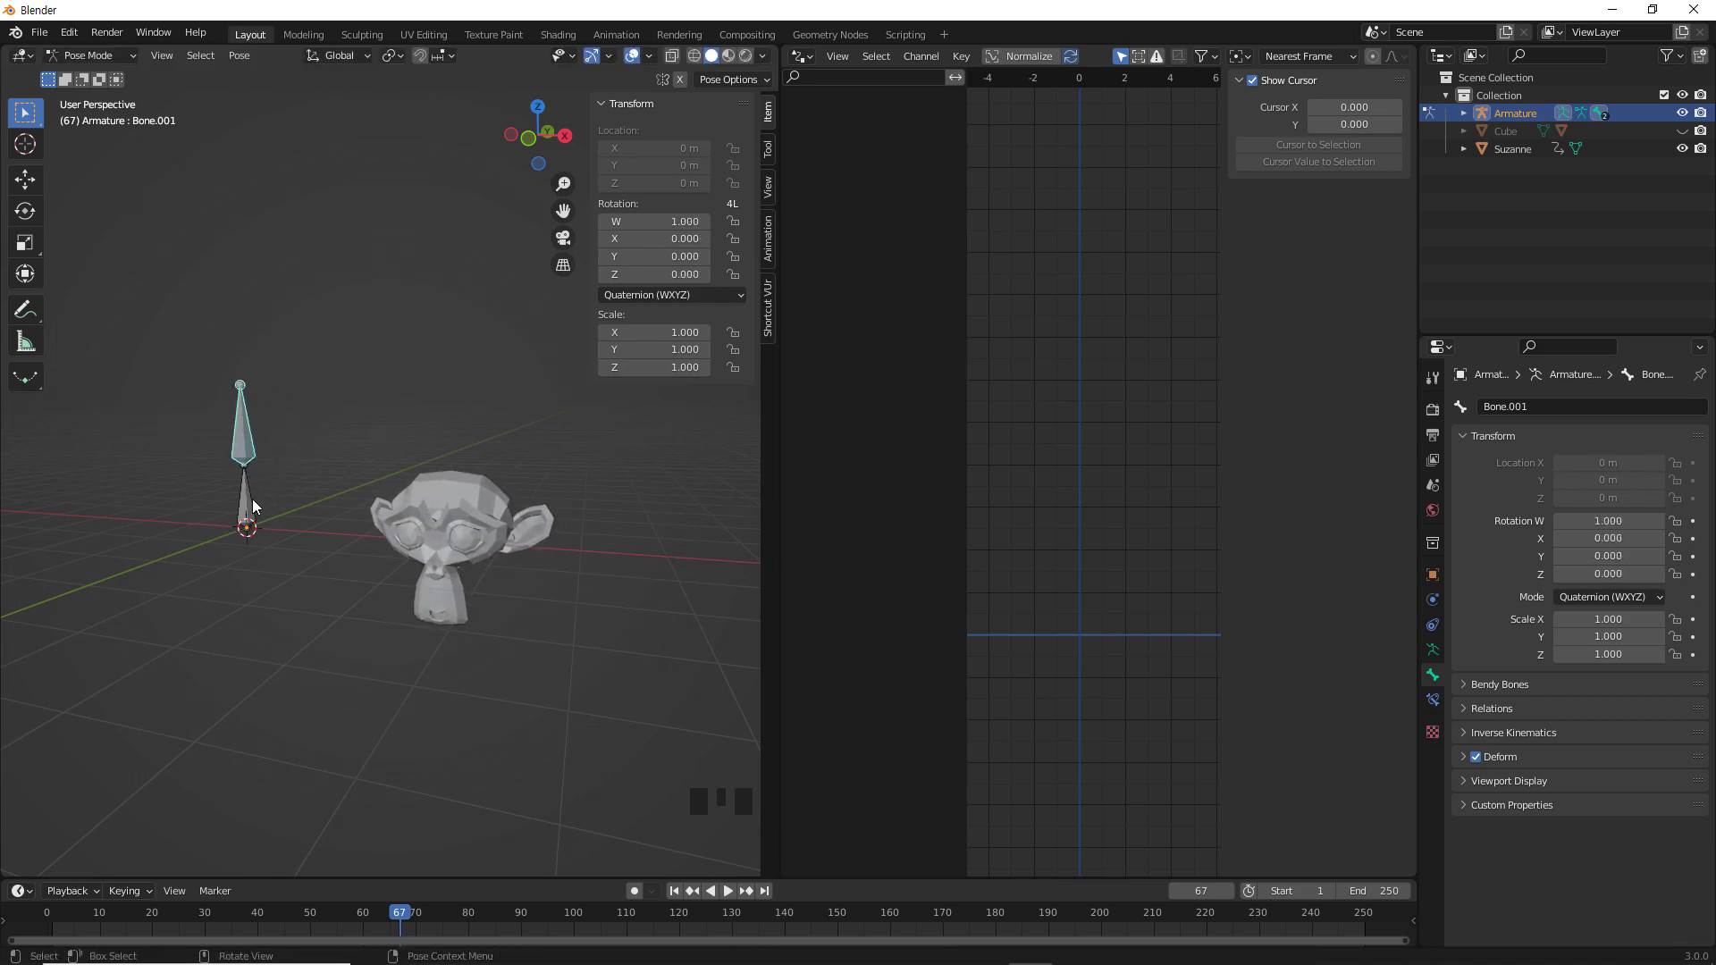
Step: Trial-rotate the lower bone under the Transform Space driver, cancel the rotation, and deselect the bone
left_click(251, 501)
key("r")
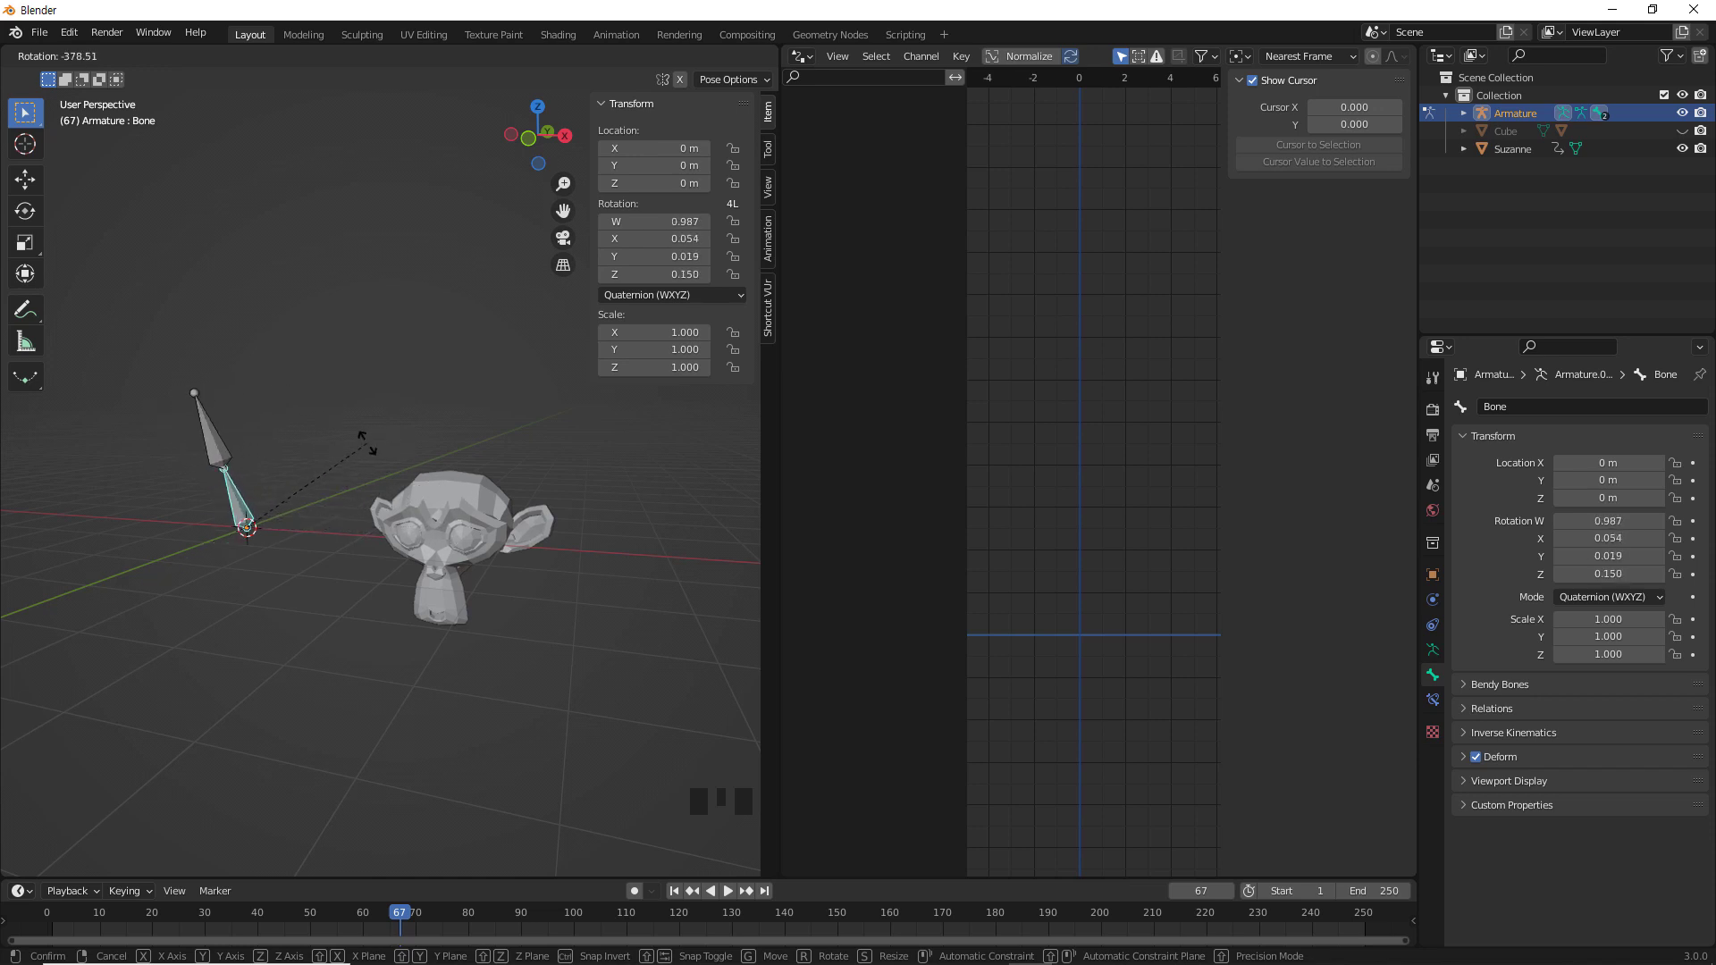
key("Escape")
left_click(336, 588)
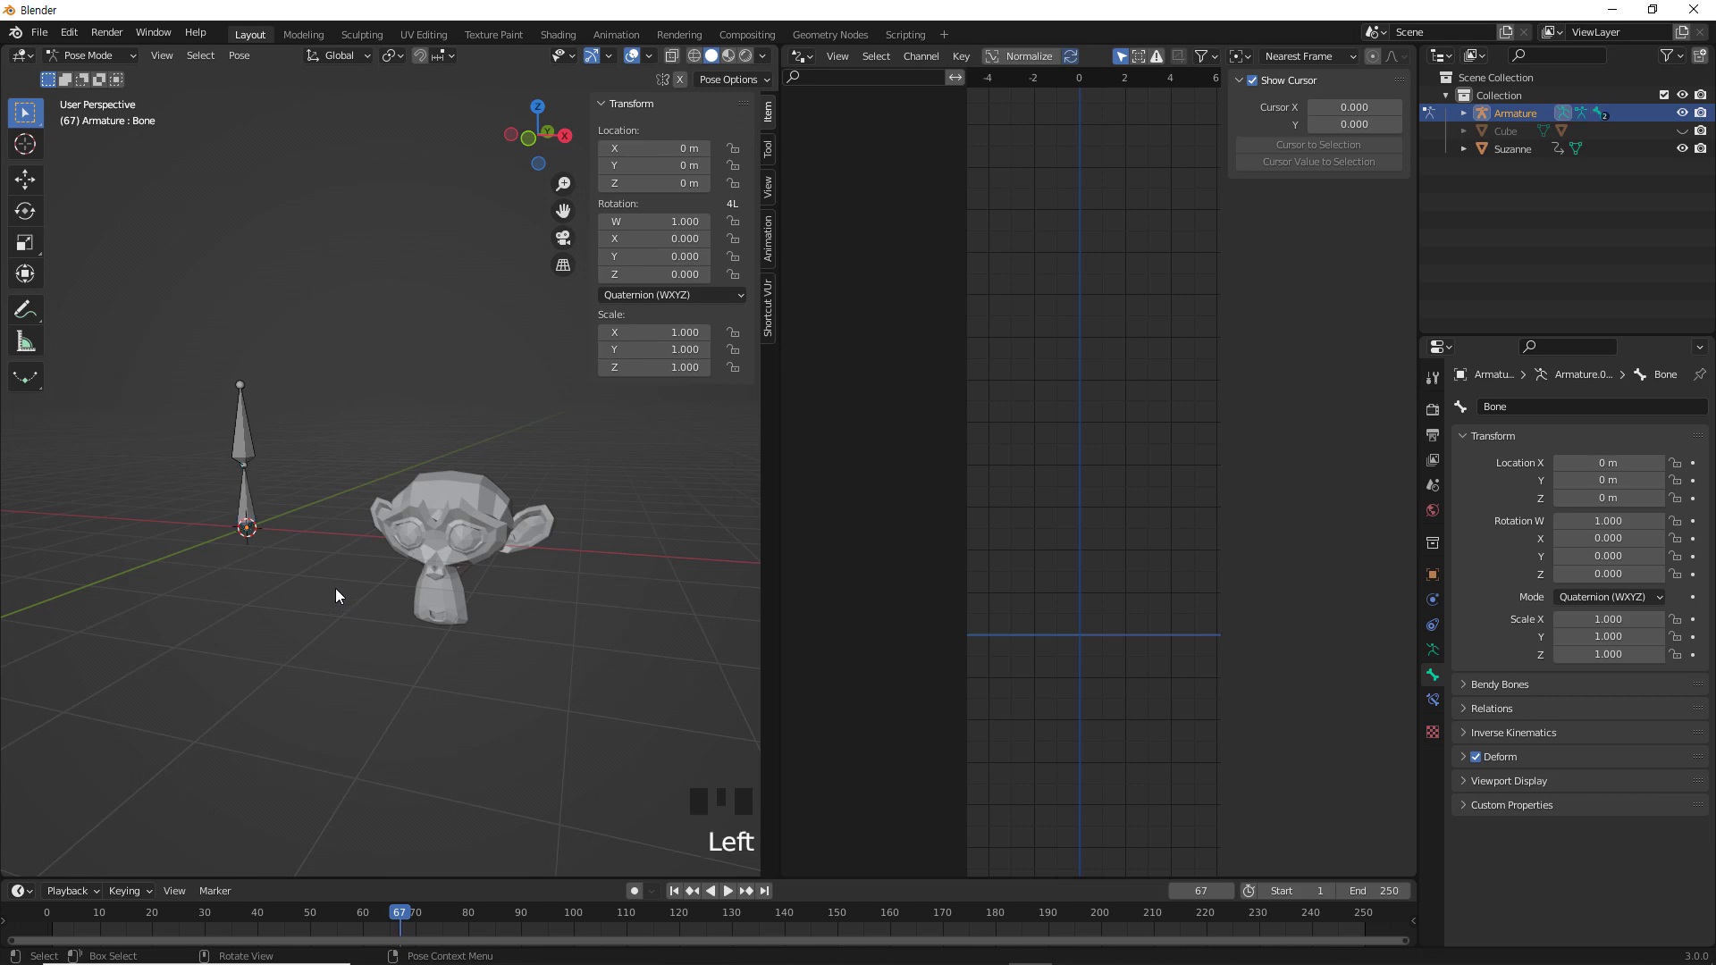
Step: Return the armature to Object Mode, then select the monkey head and open its driver variable's space options
left_click(242, 448)
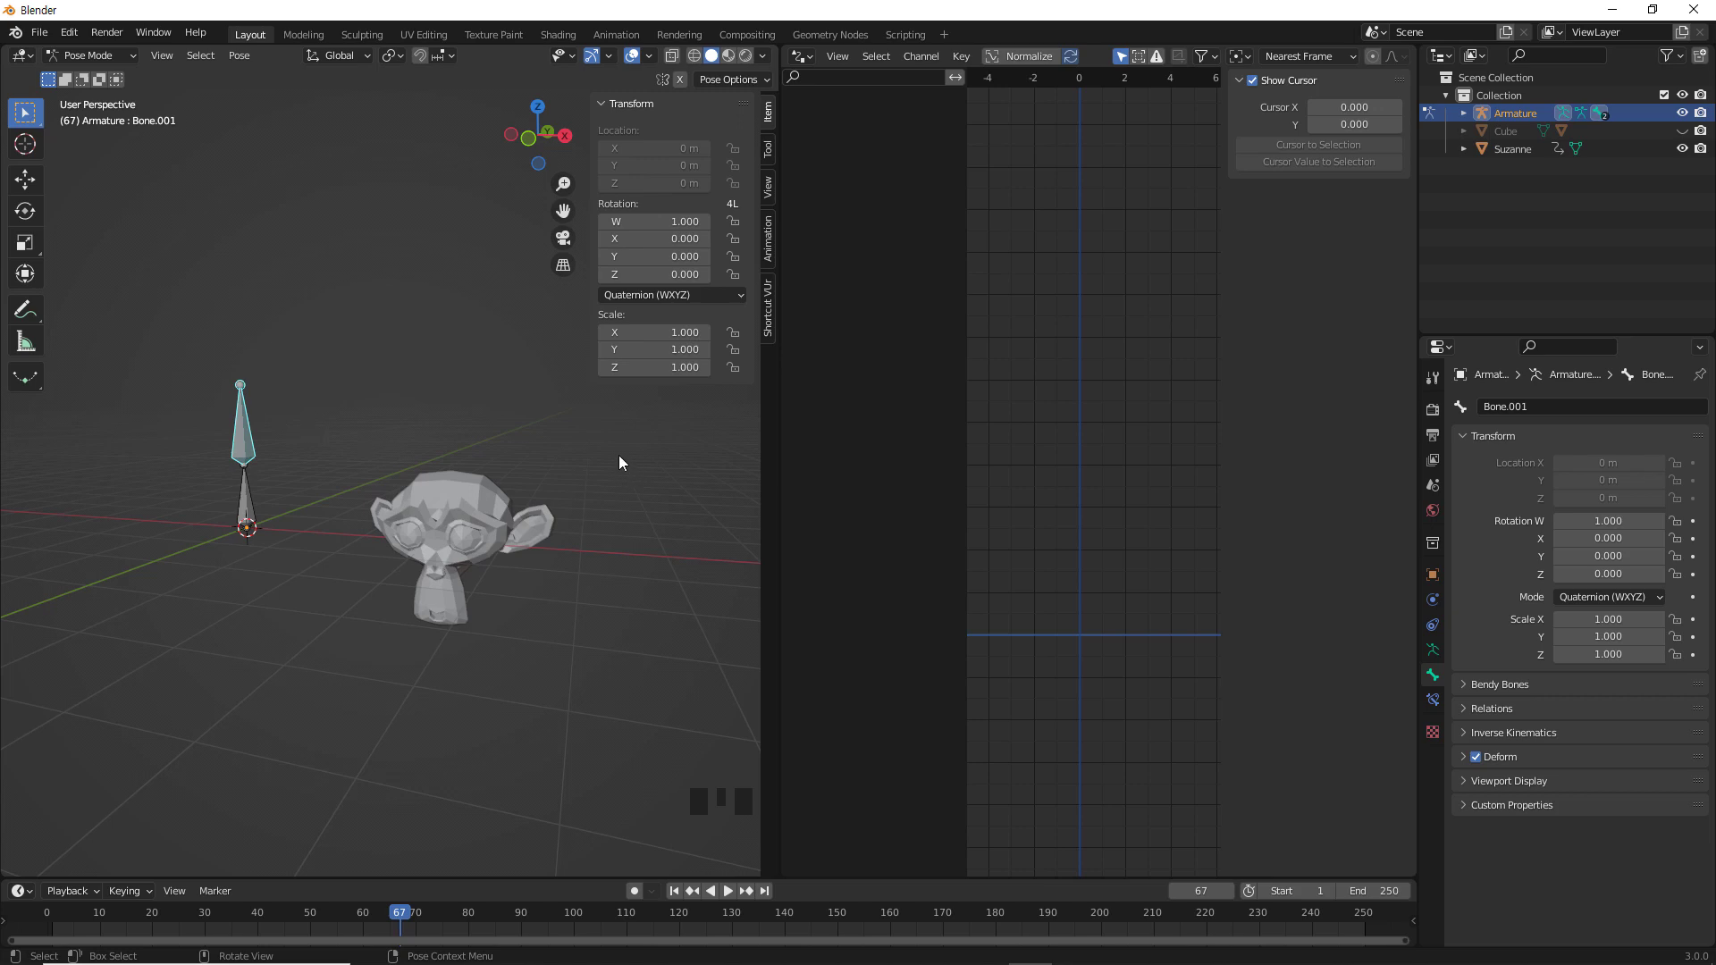
left_click(465, 496)
left_click(243, 436)
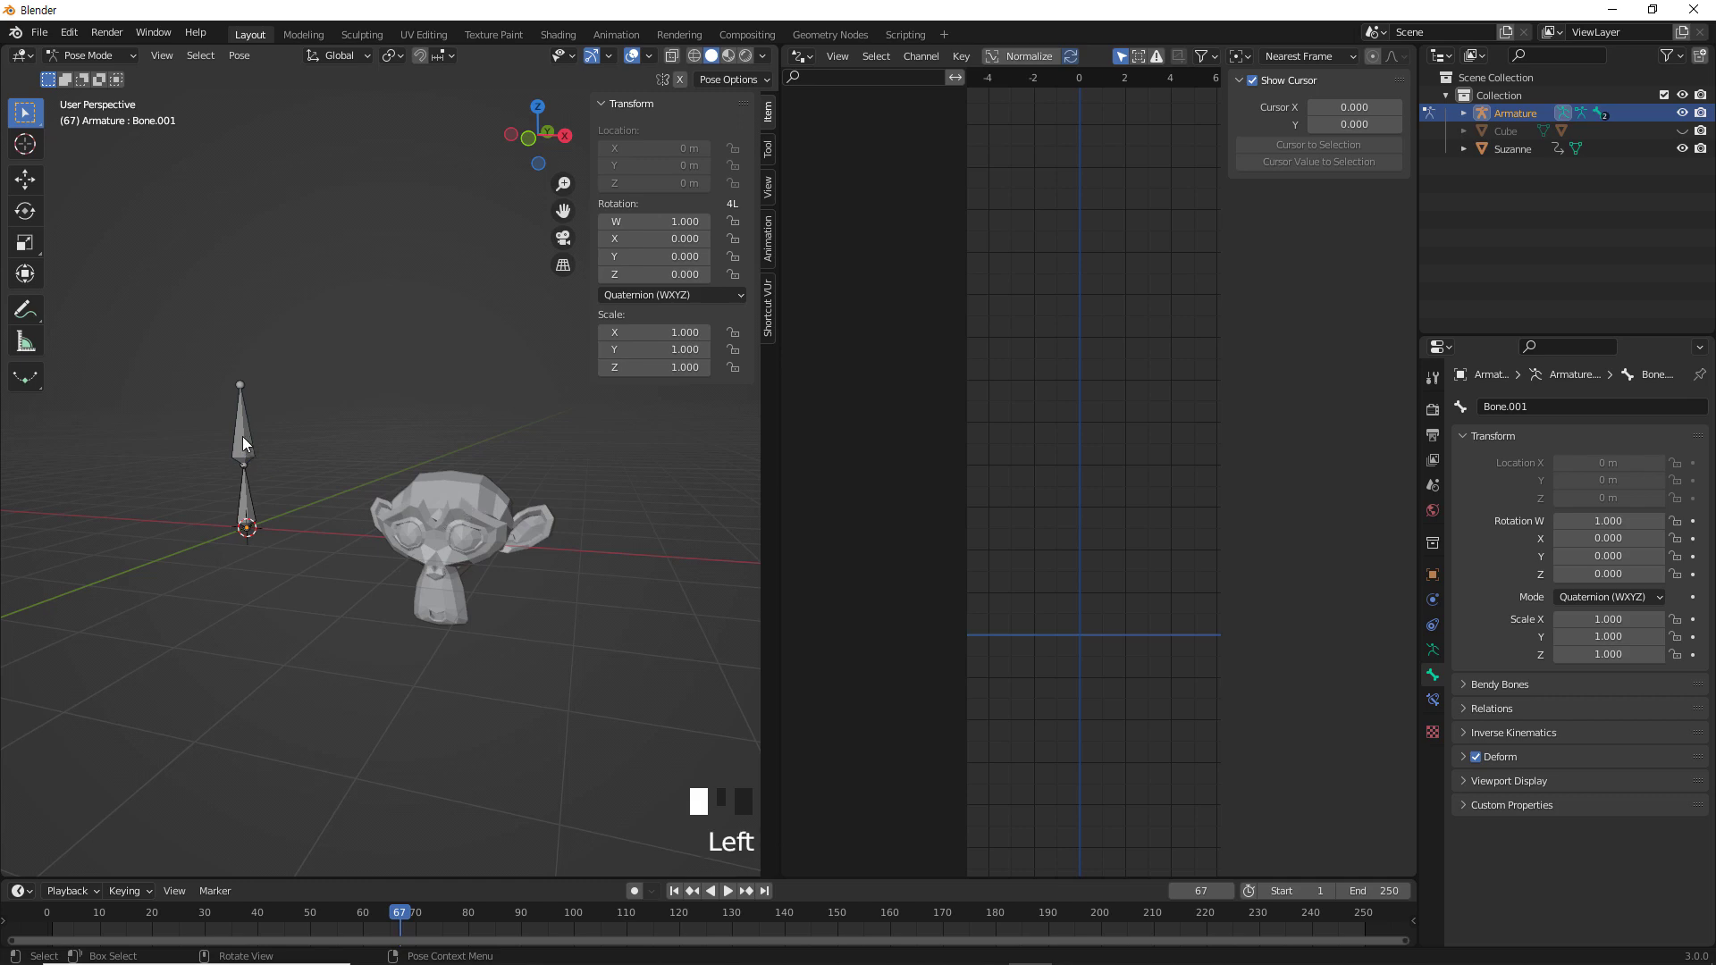
left_click(479, 511)
left_click(447, 507)
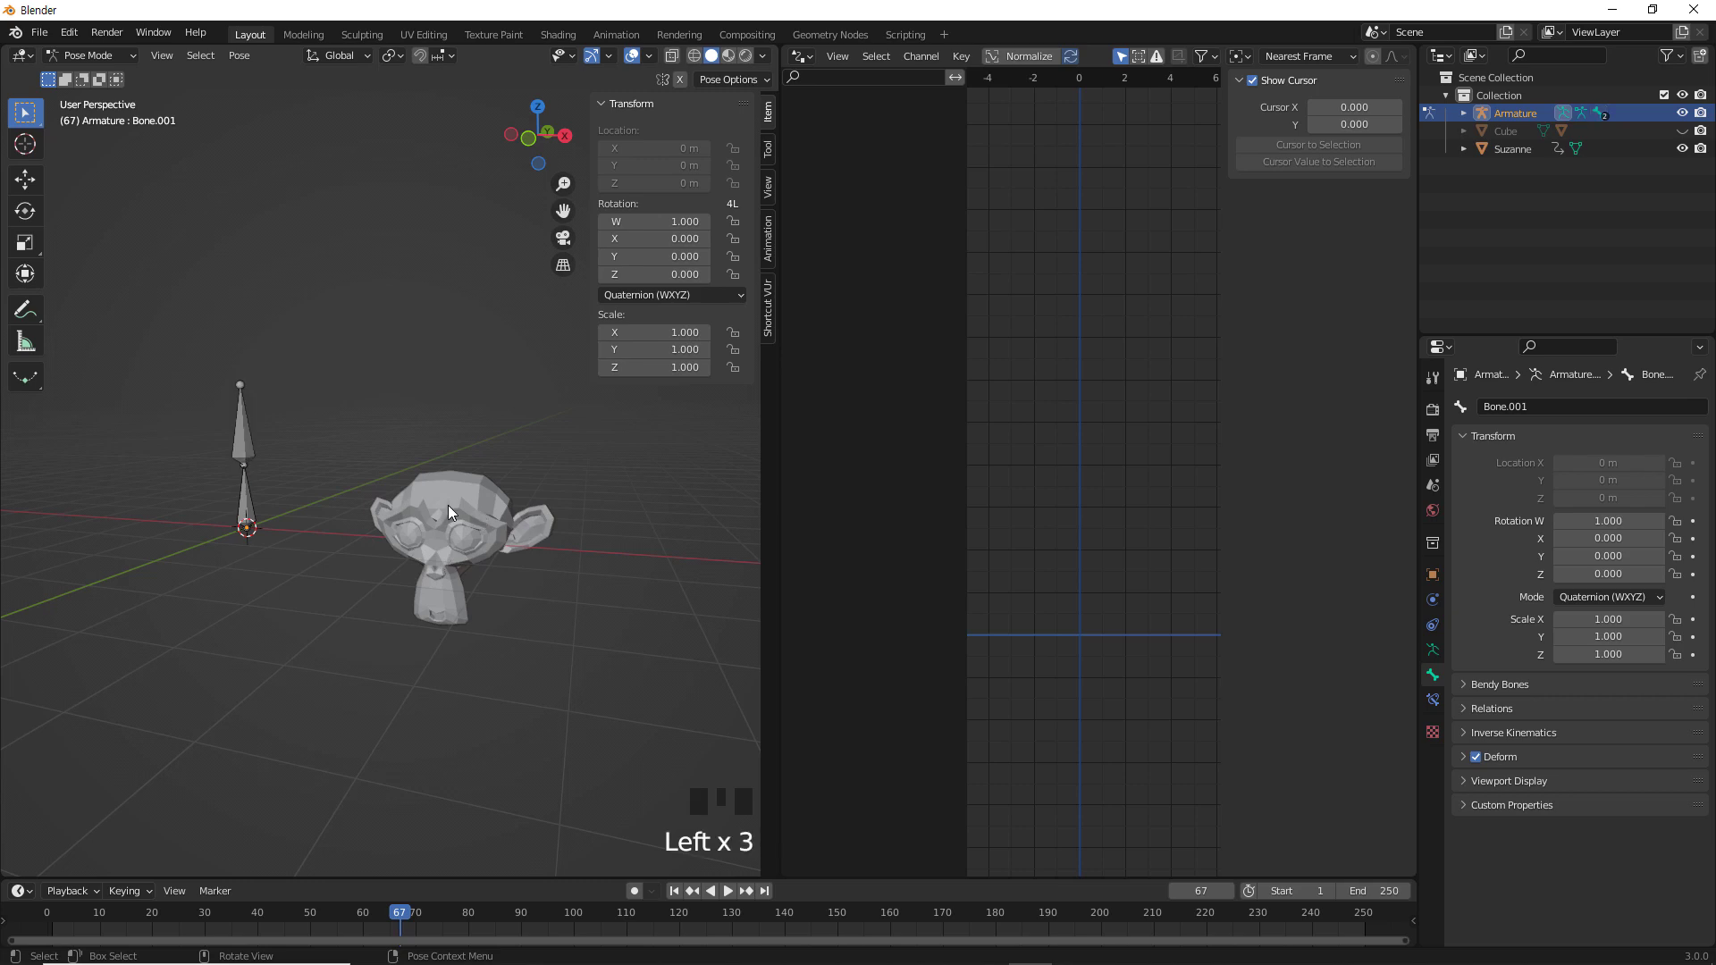
left_click(132, 56)
left_click(107, 77)
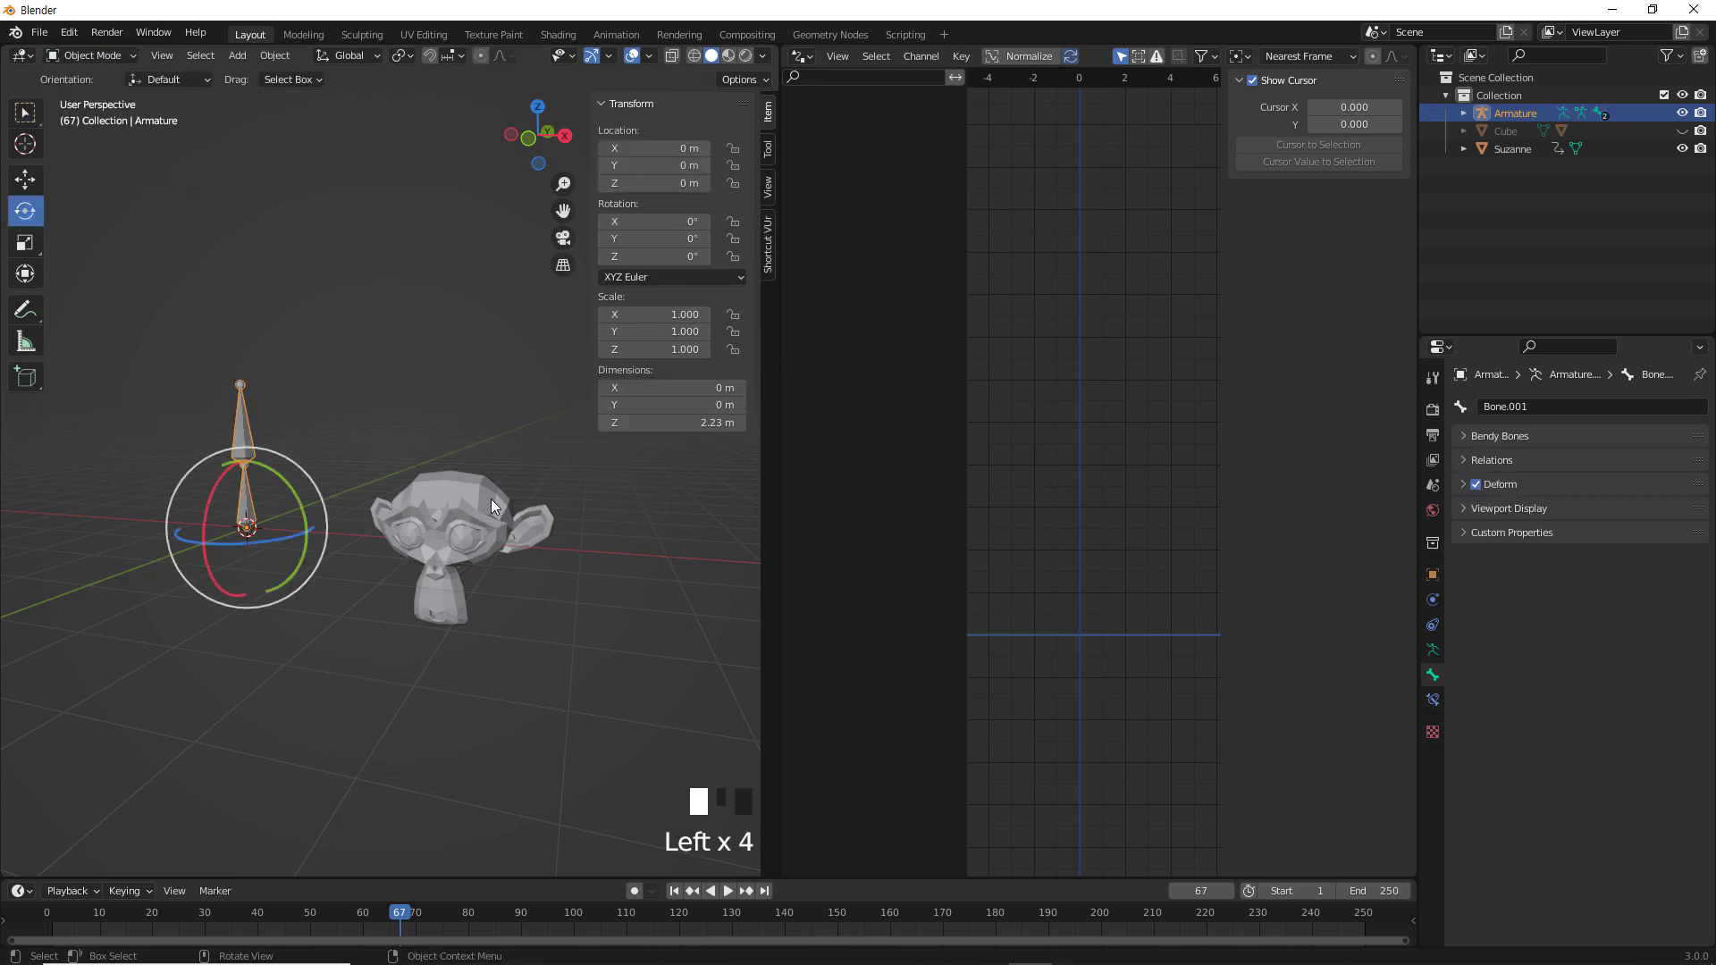
left_click(470, 512)
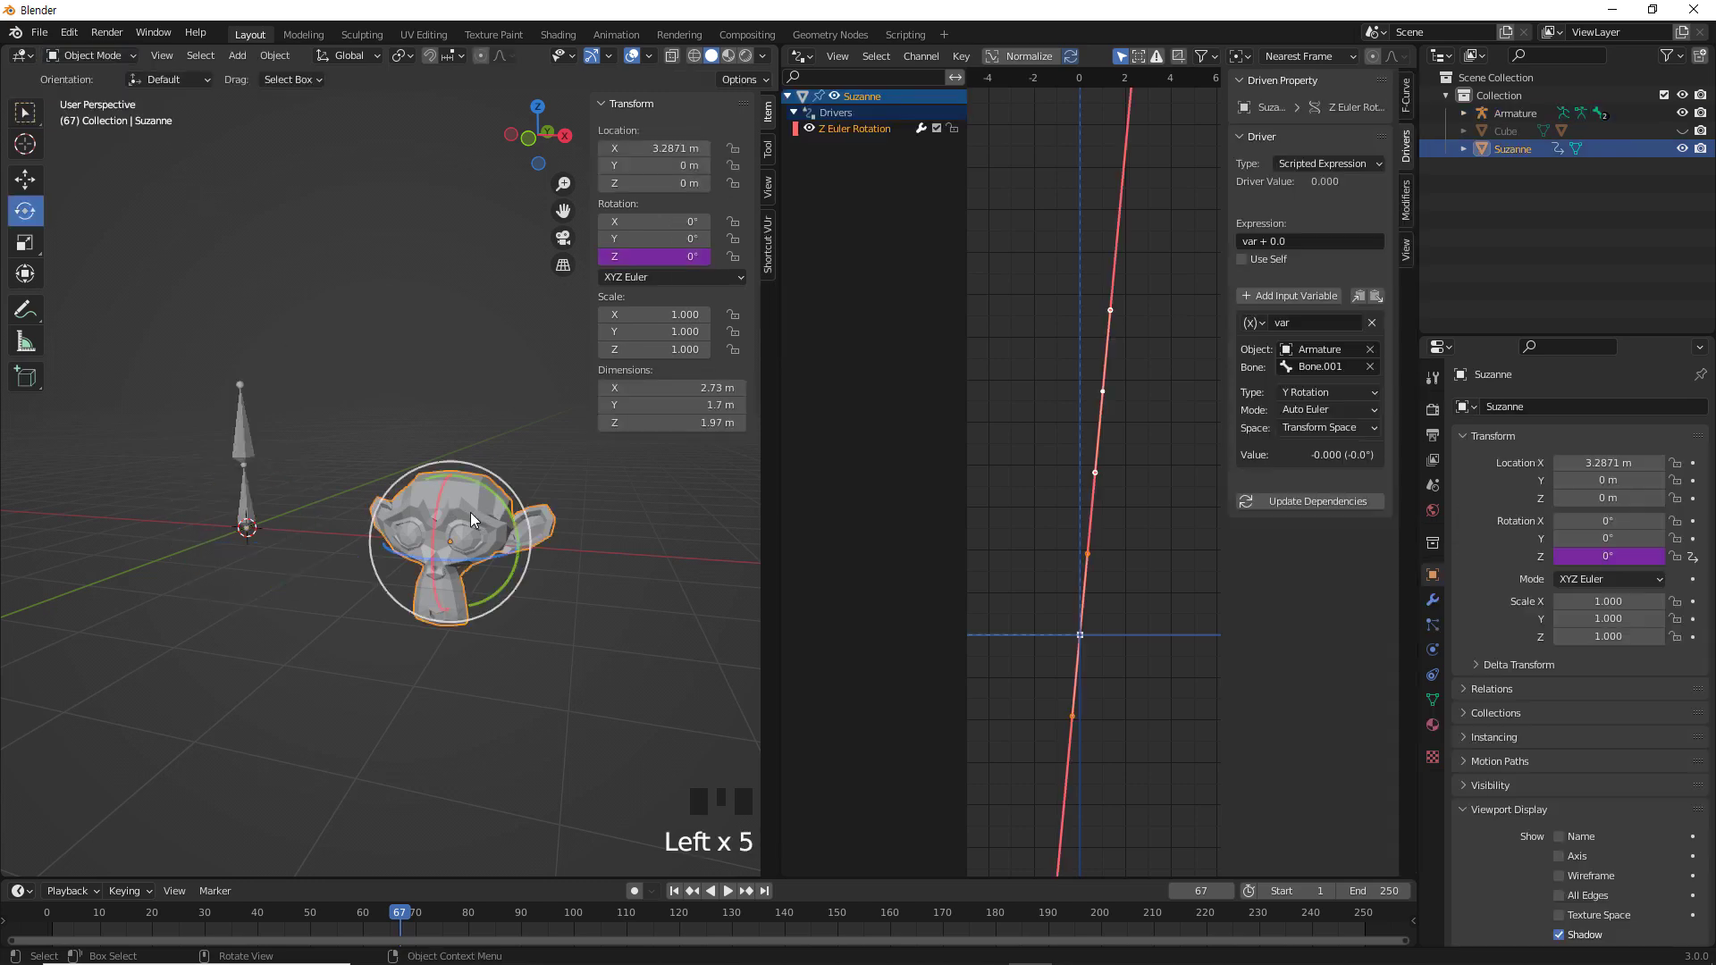
left_click(1345, 427)
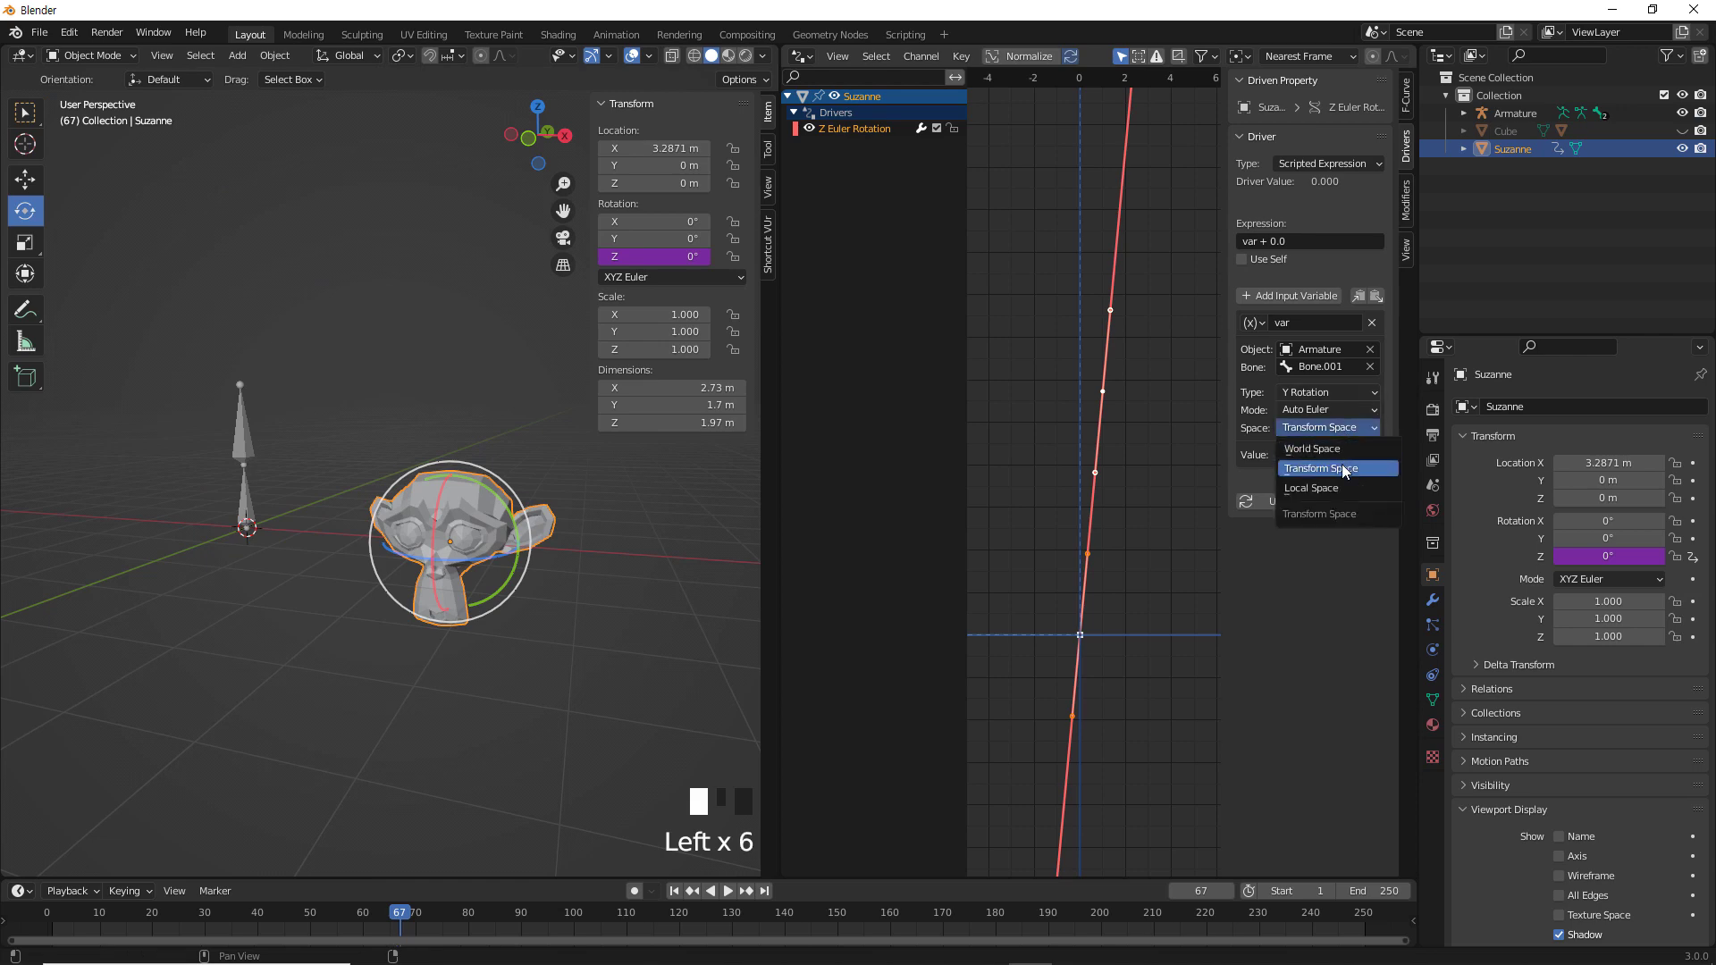